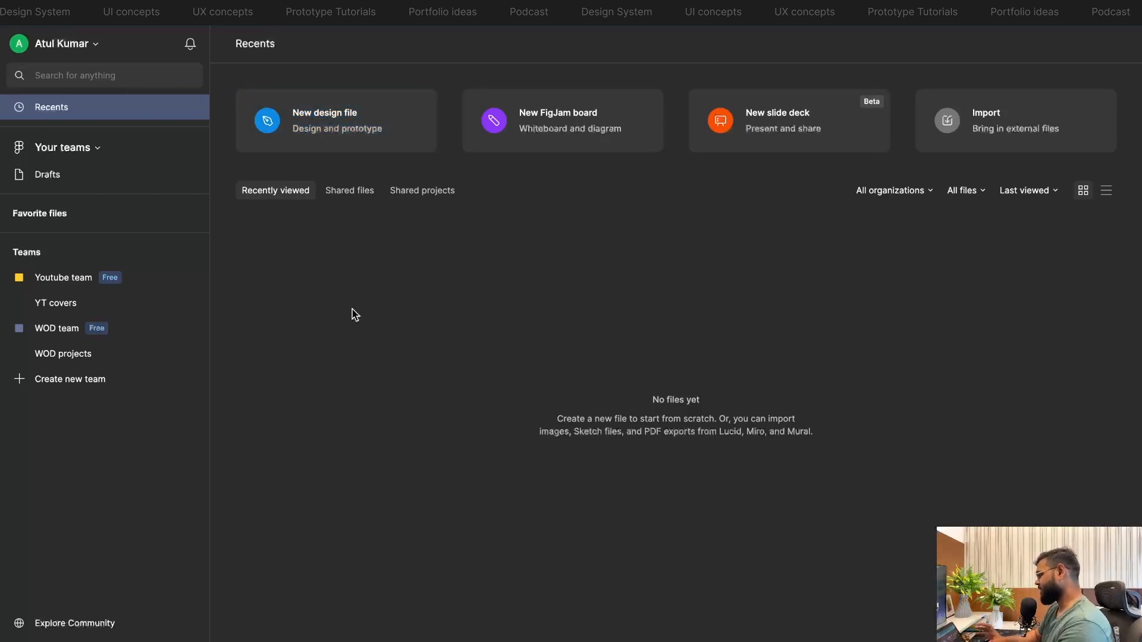
- Create a new team named "Team UX trim"
click(87, 383)
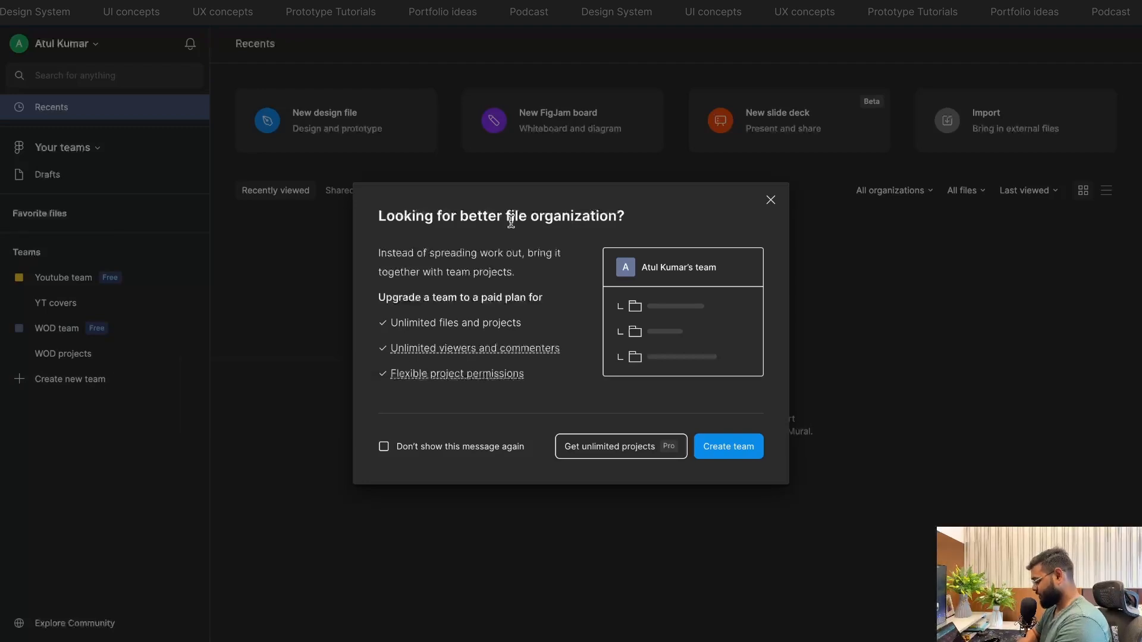
click(729, 449)
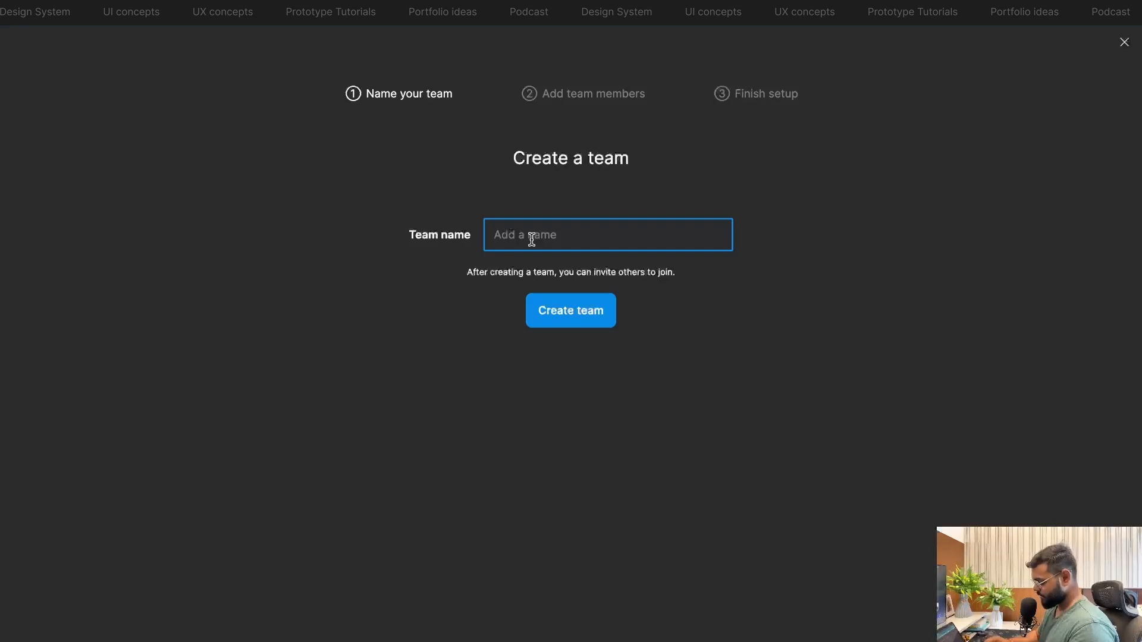
text(Te)
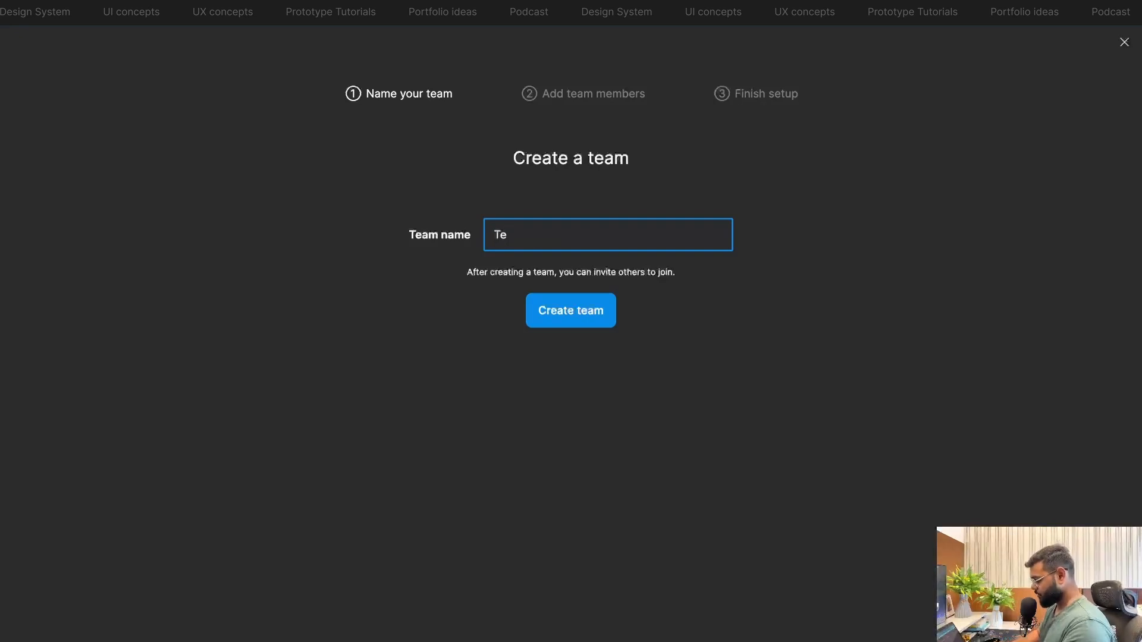
text(a)
key(BackSpace)
key(BackSpace)
key(BackSpace)
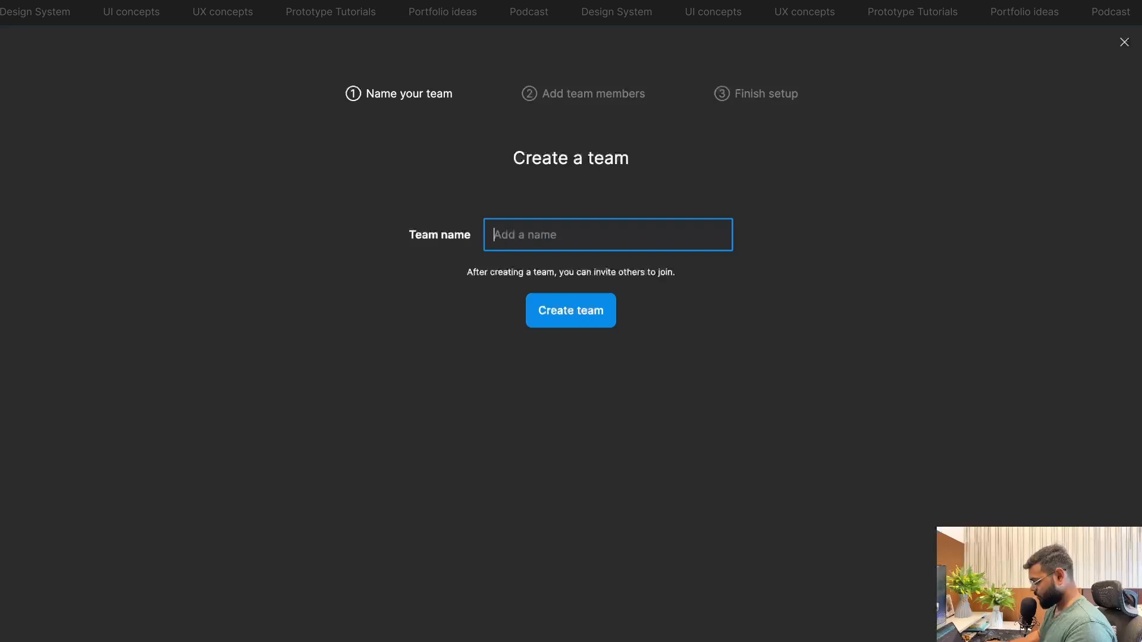
text(Team U)
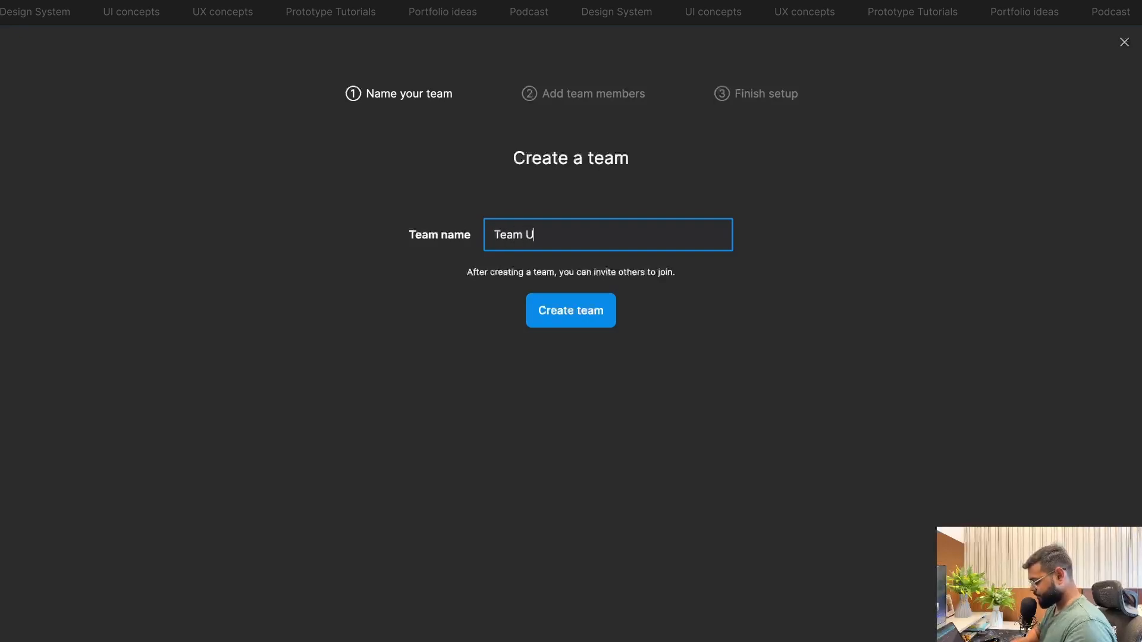
text(X trim)
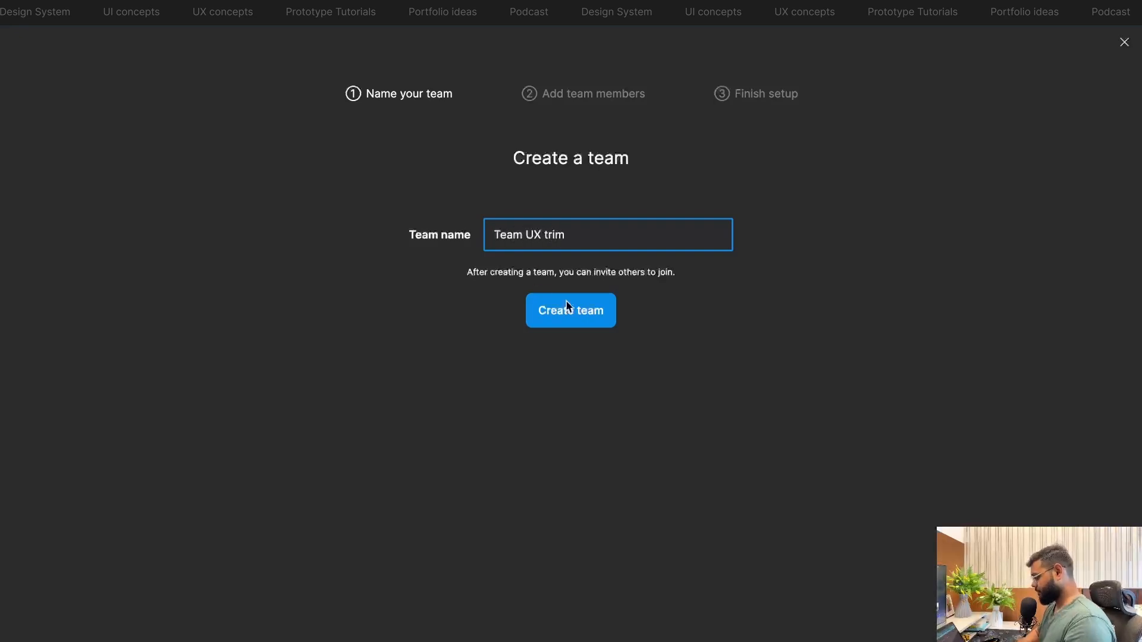
click(567, 320)
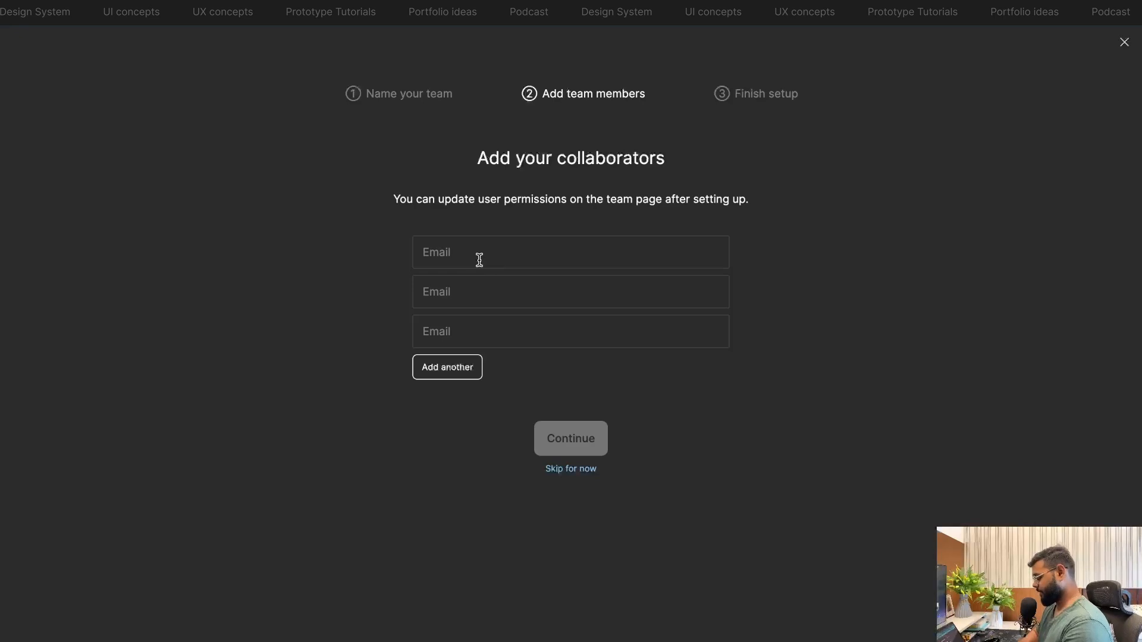
- Skip adding collaborators and choose the free Starter plan for the new team
click(571, 470)
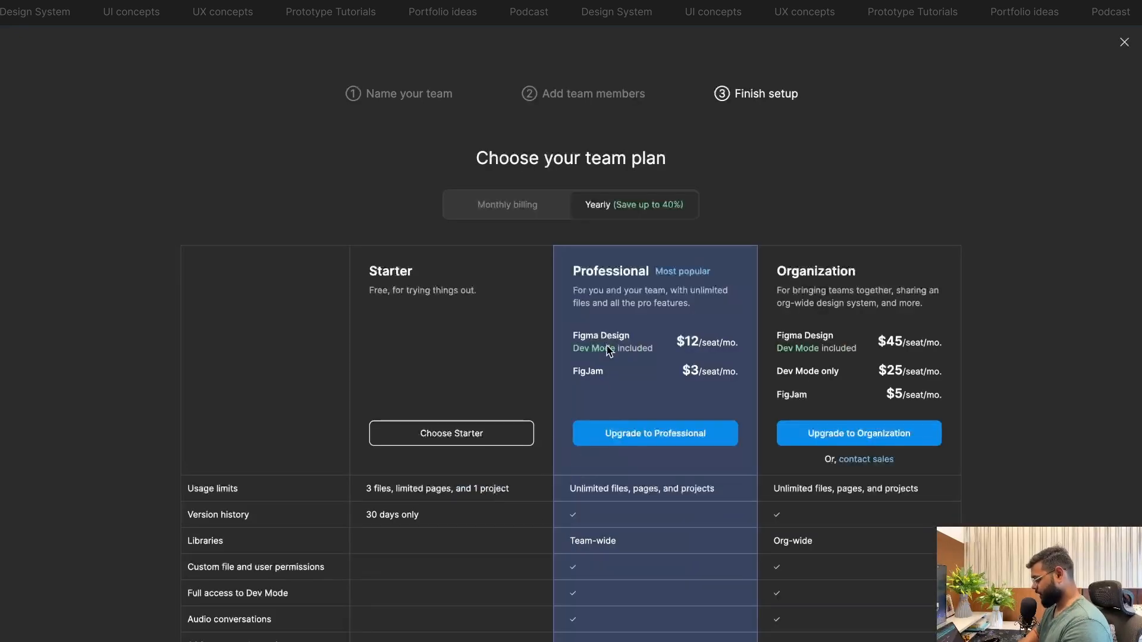
scroll(758, 178, down, 2)
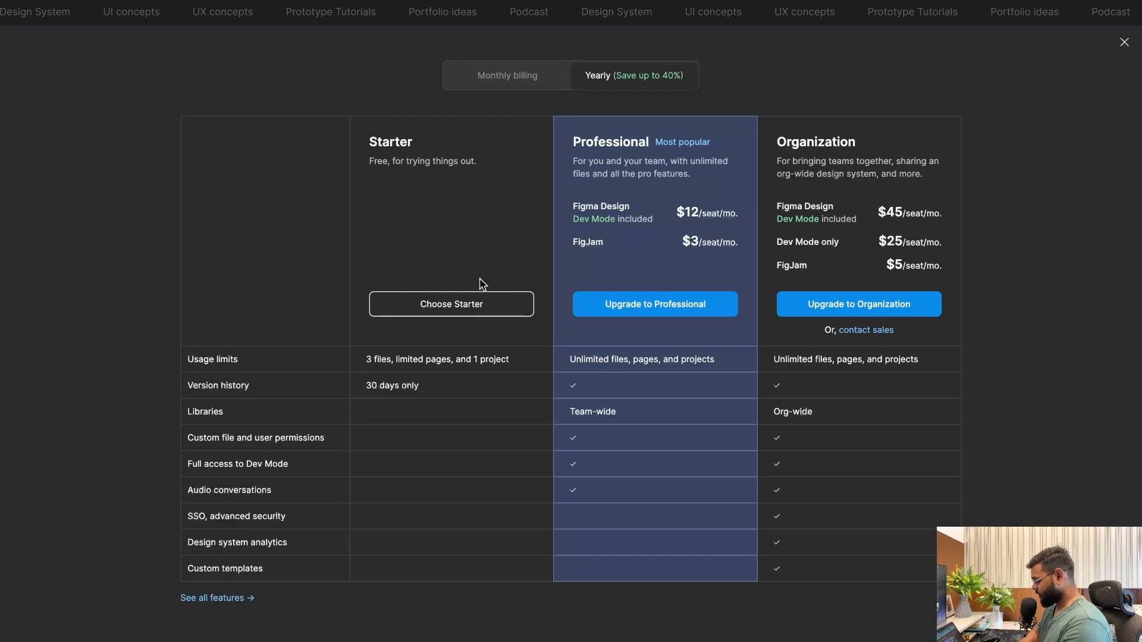
click(459, 307)
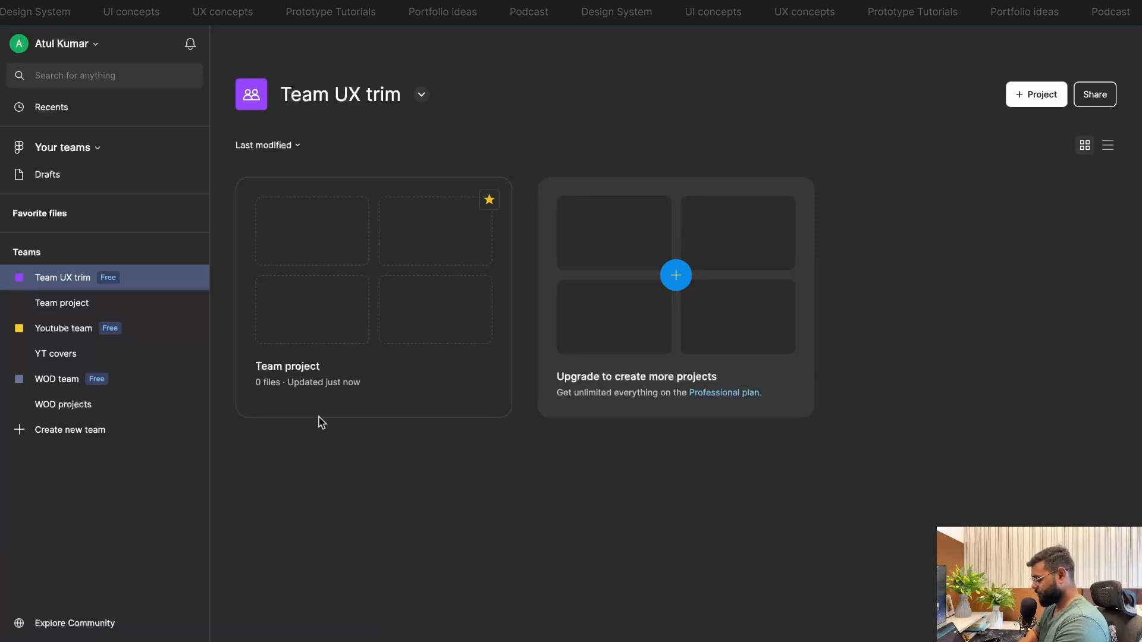
- Rename the team's default project as "Project A" and create a new design file in it
click(362, 385)
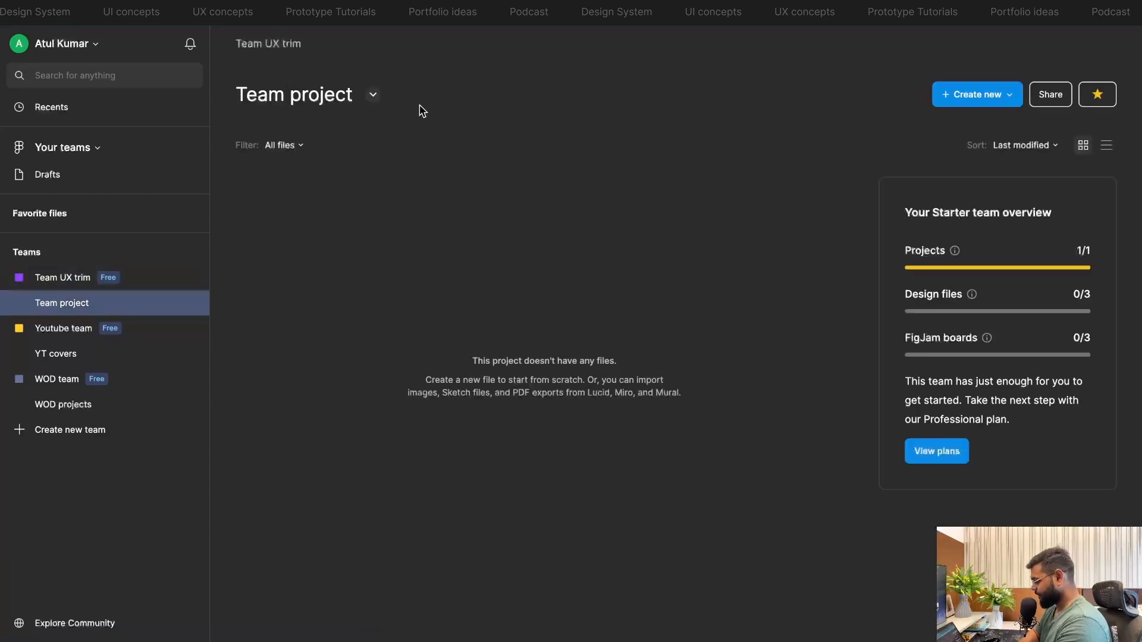
click(373, 95)
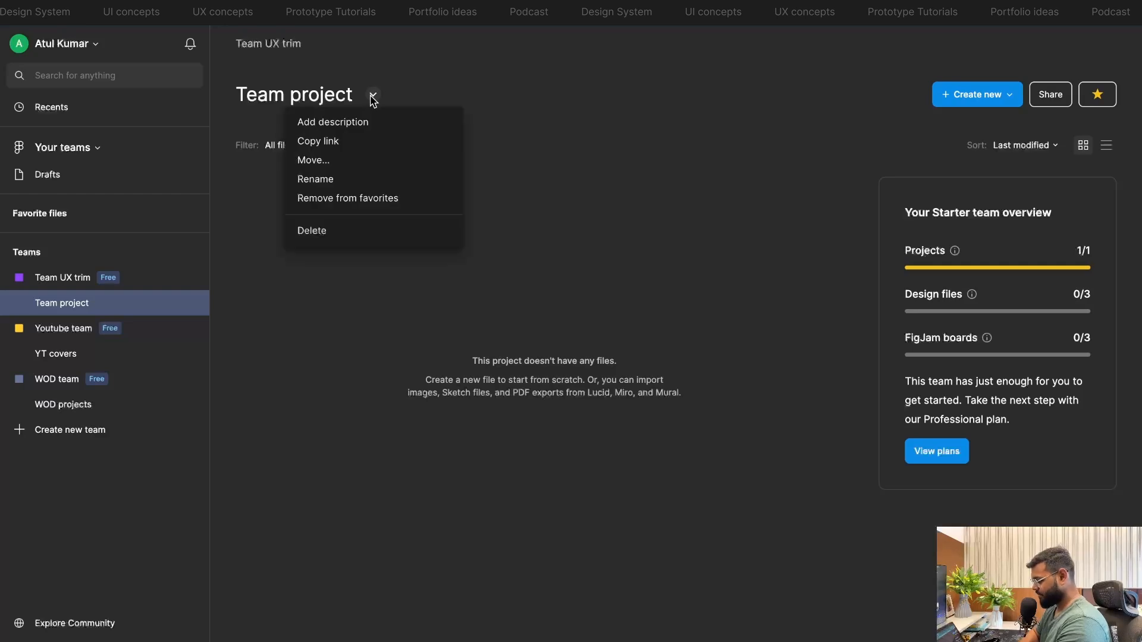
click(339, 180)
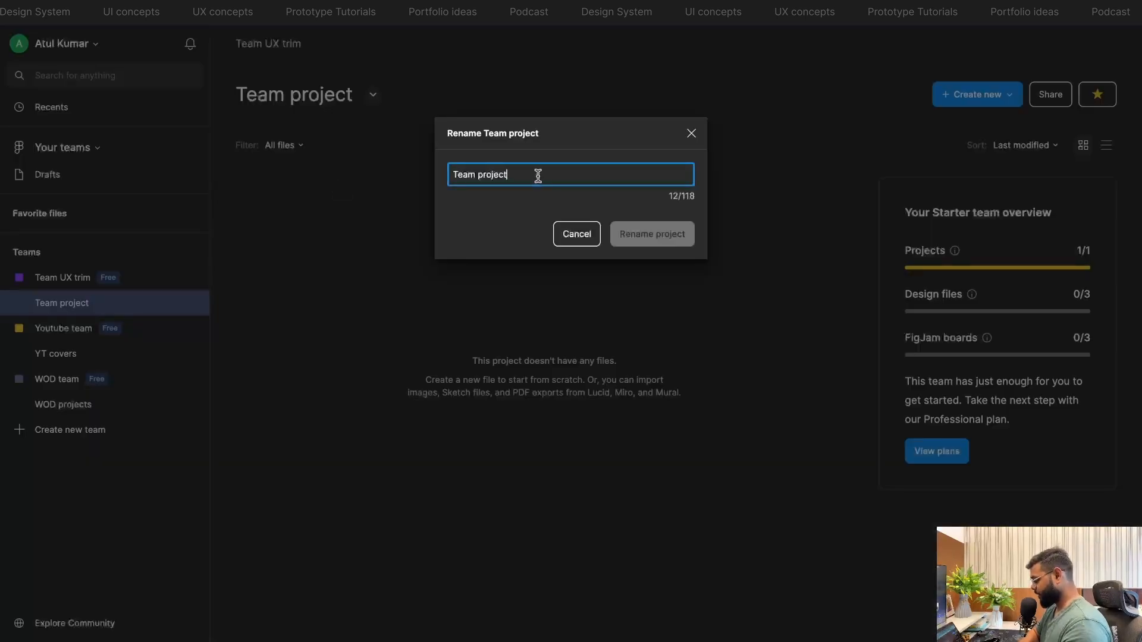
text(Project A)
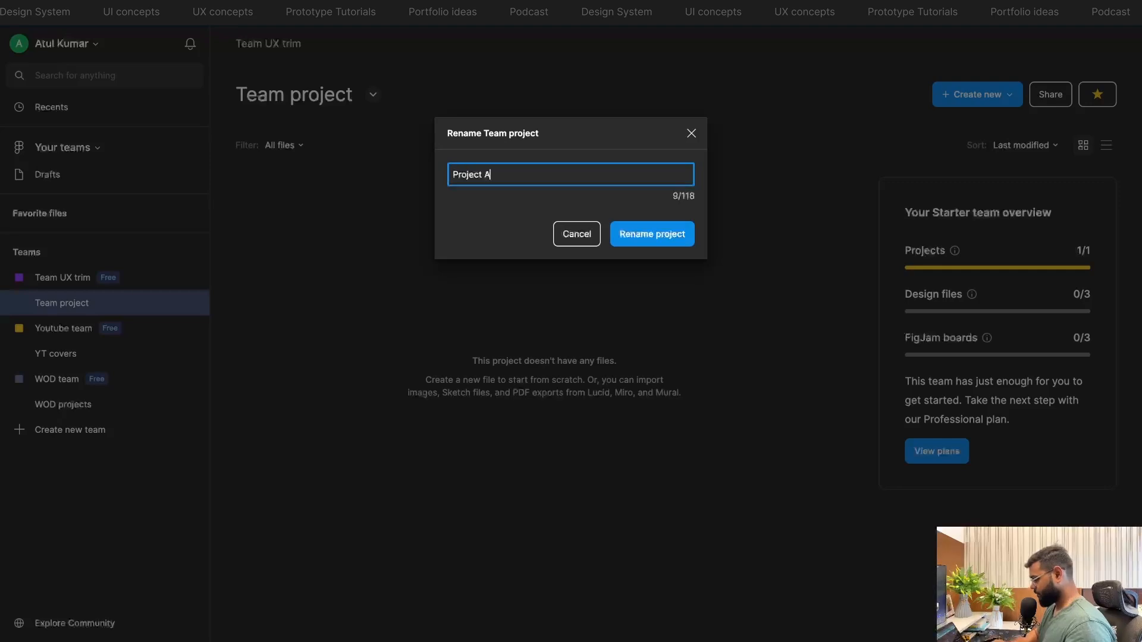
click(667, 241)
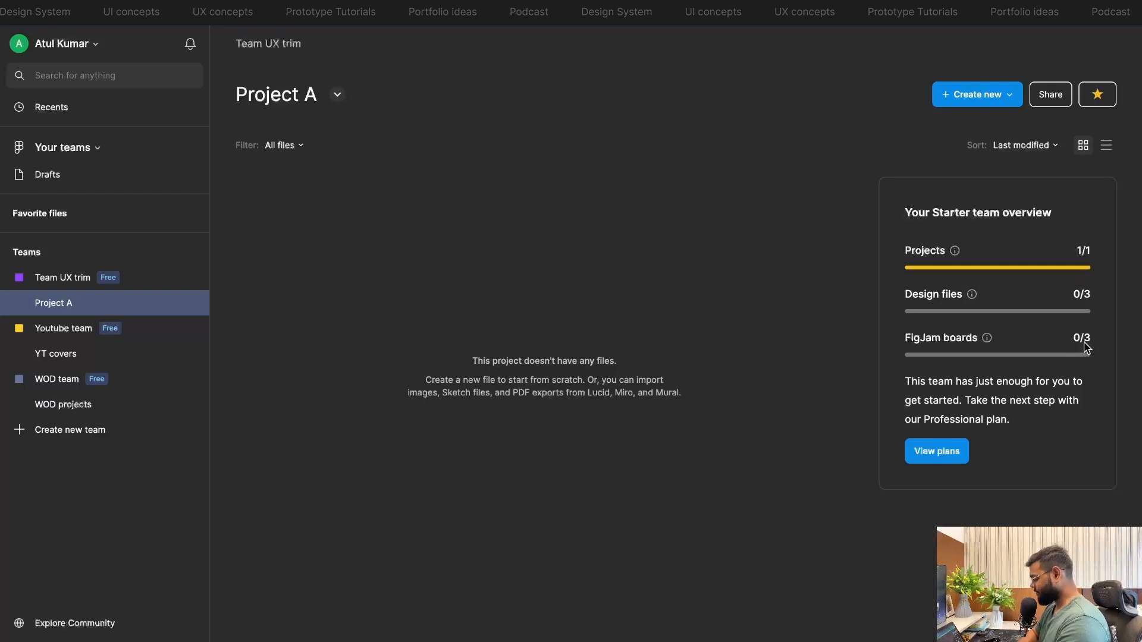
click(1011, 97)
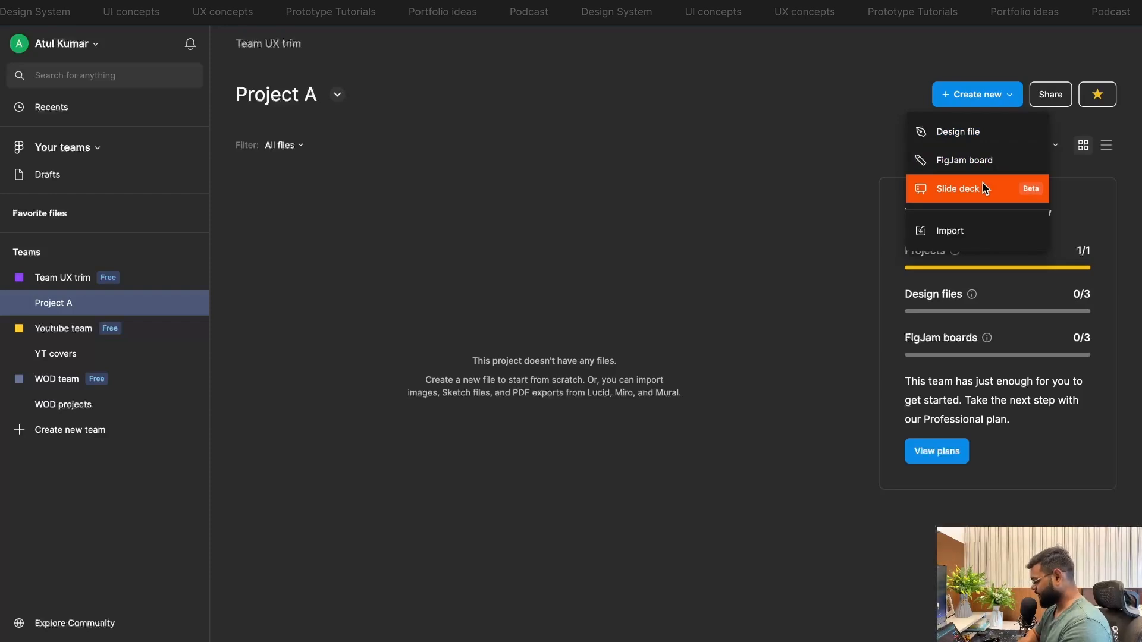
click(976, 138)
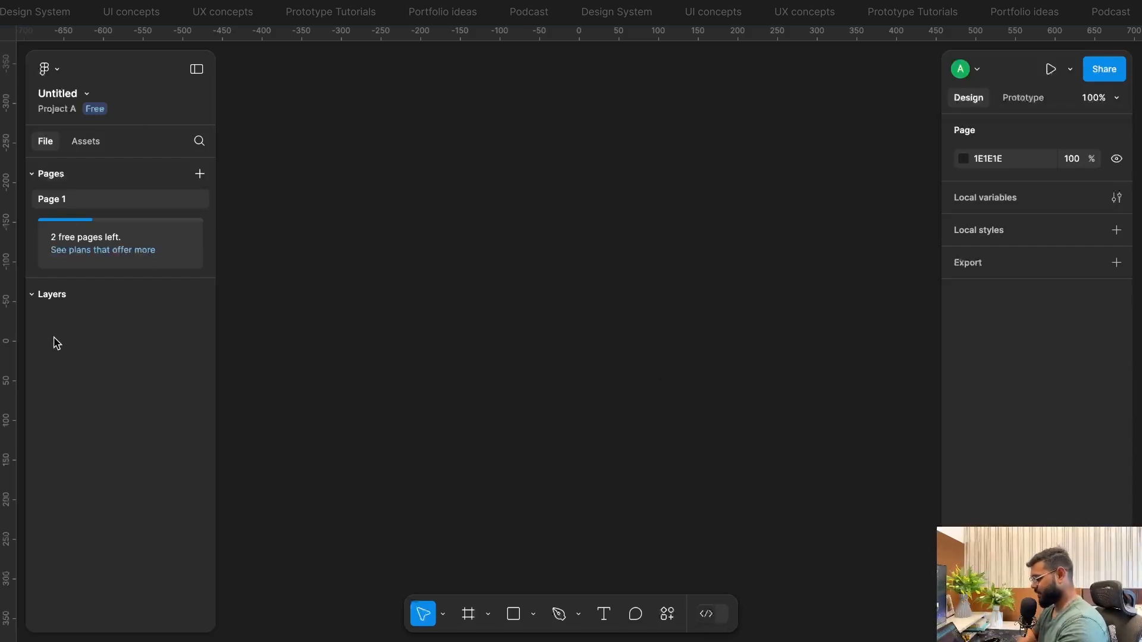
- View the available asset libraries, return to the file's pages and layers, and hide and restore the side panels
click(86, 143)
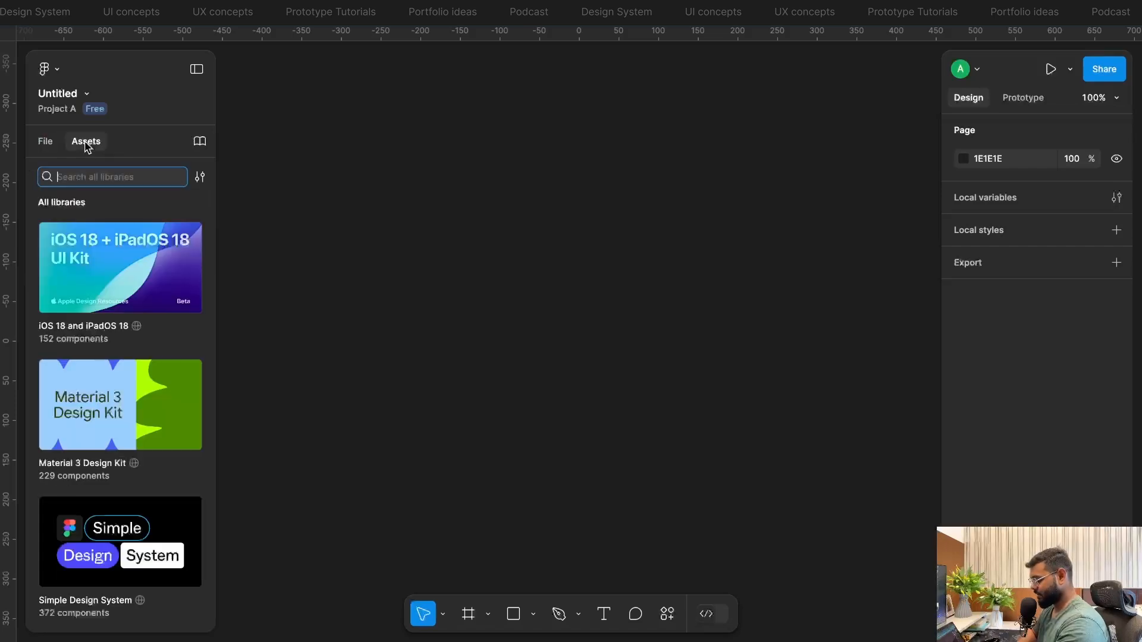
click(46, 143)
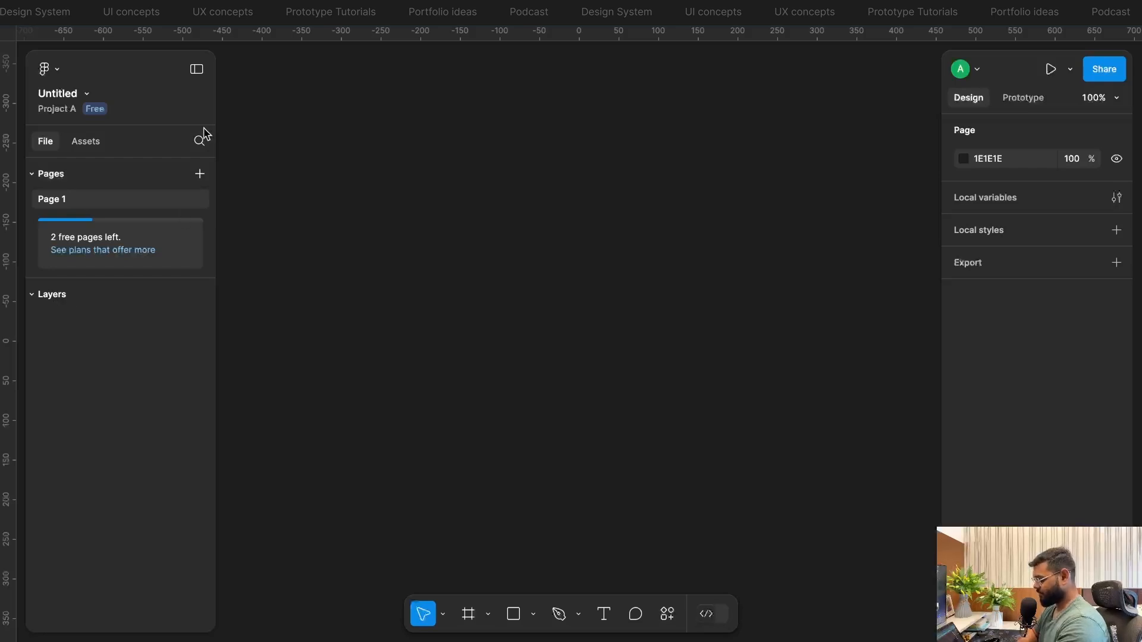
click(196, 70)
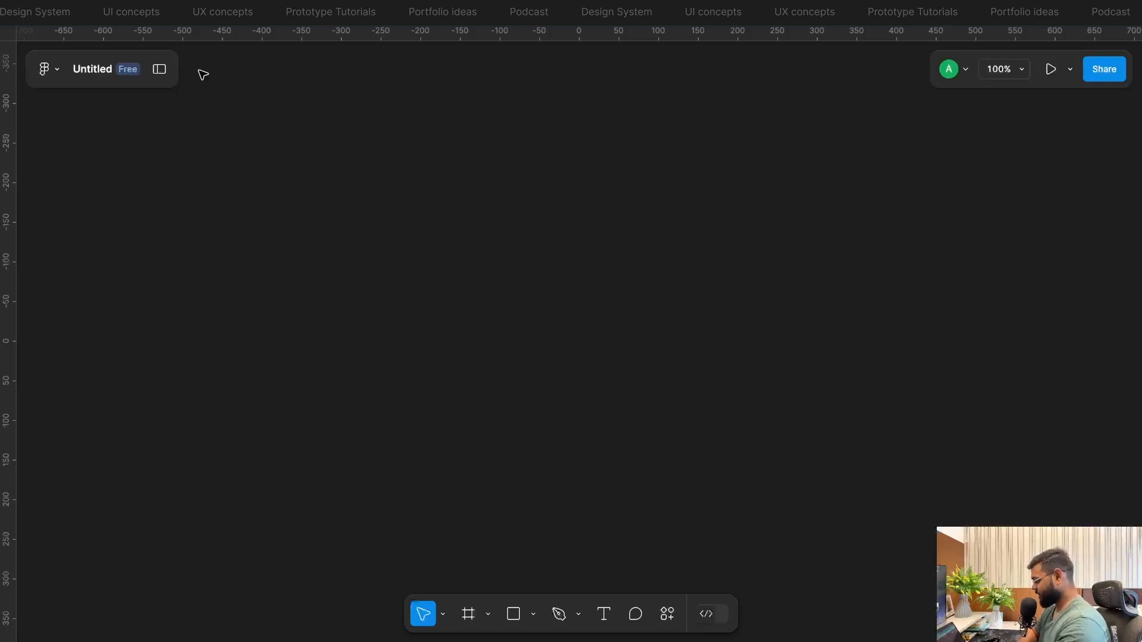
click(159, 70)
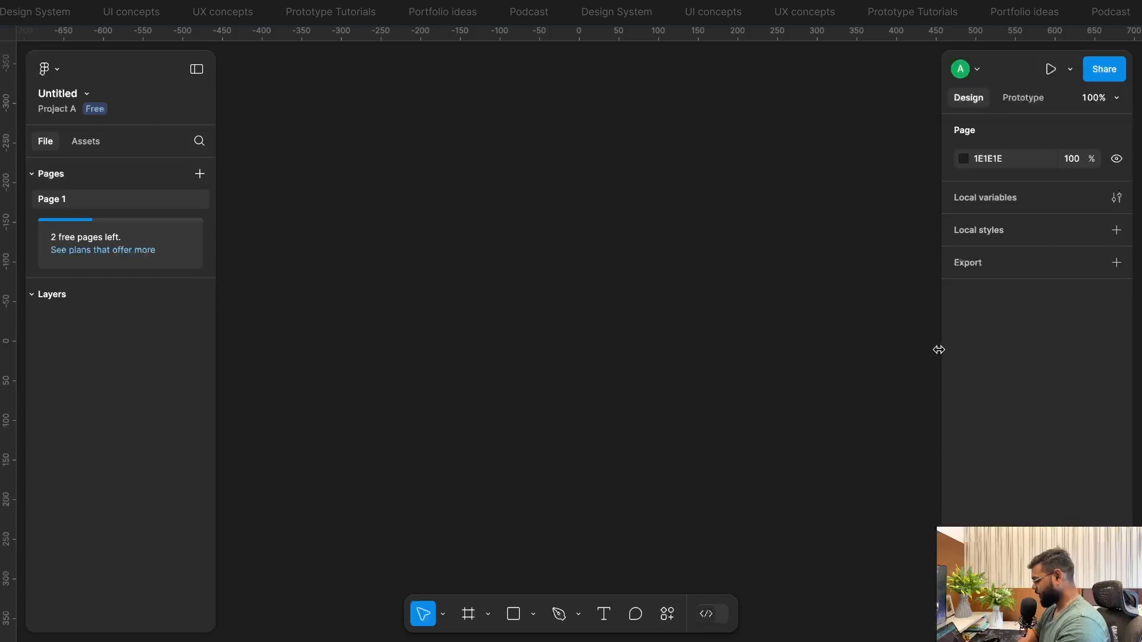
drag(935, 350, 1037, 365)
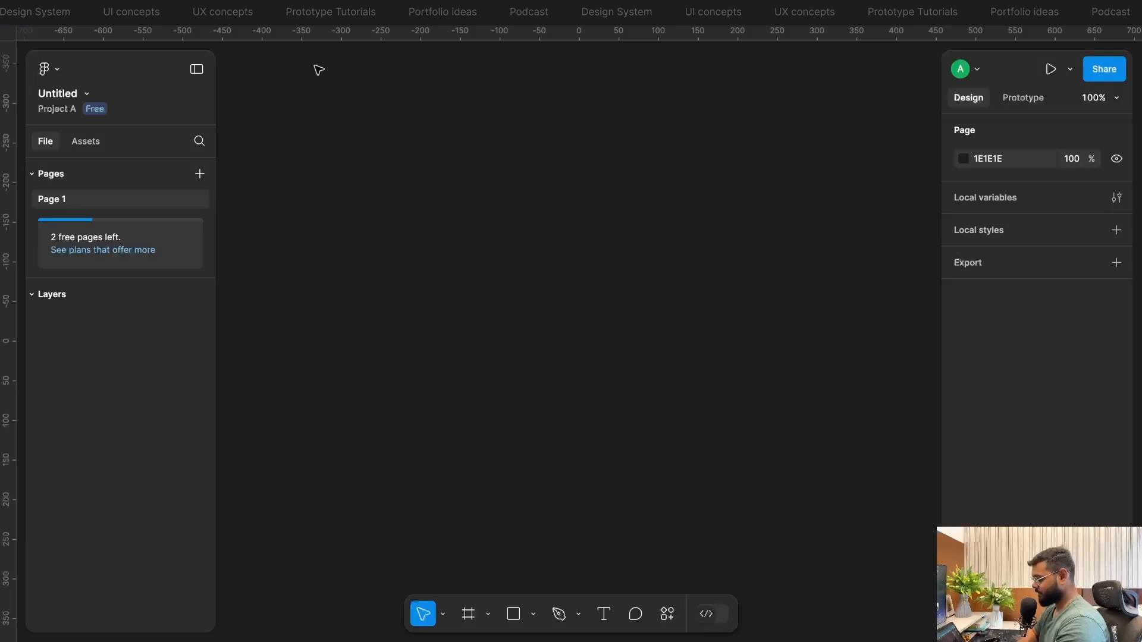
- Rename the untitled design file as "My 1st file"
double_click(62, 94)
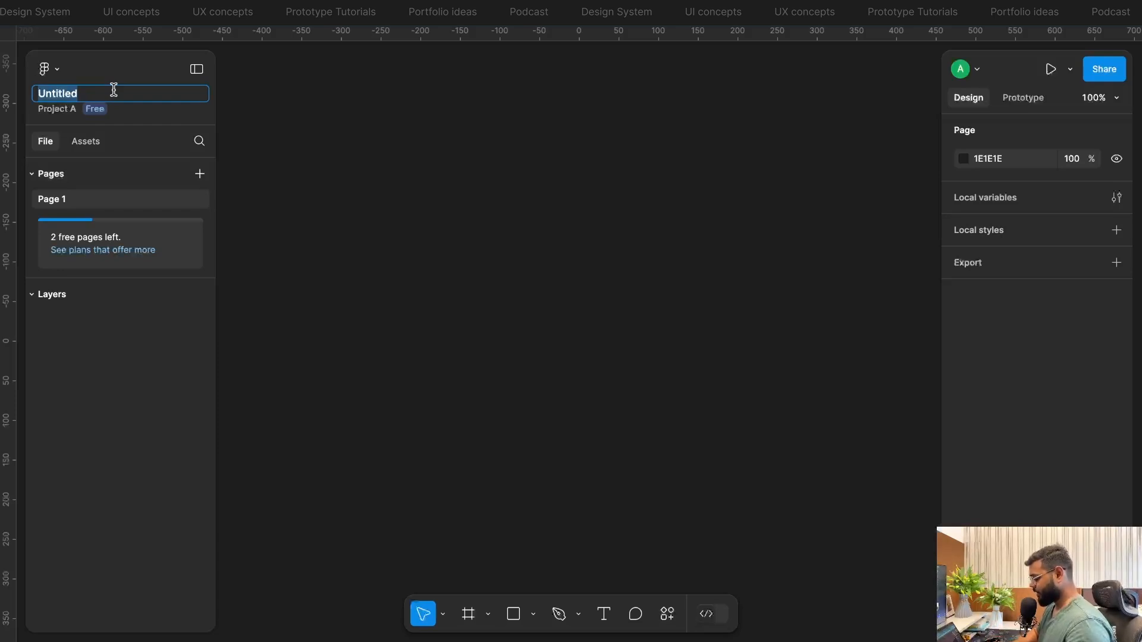
text(Getting start)
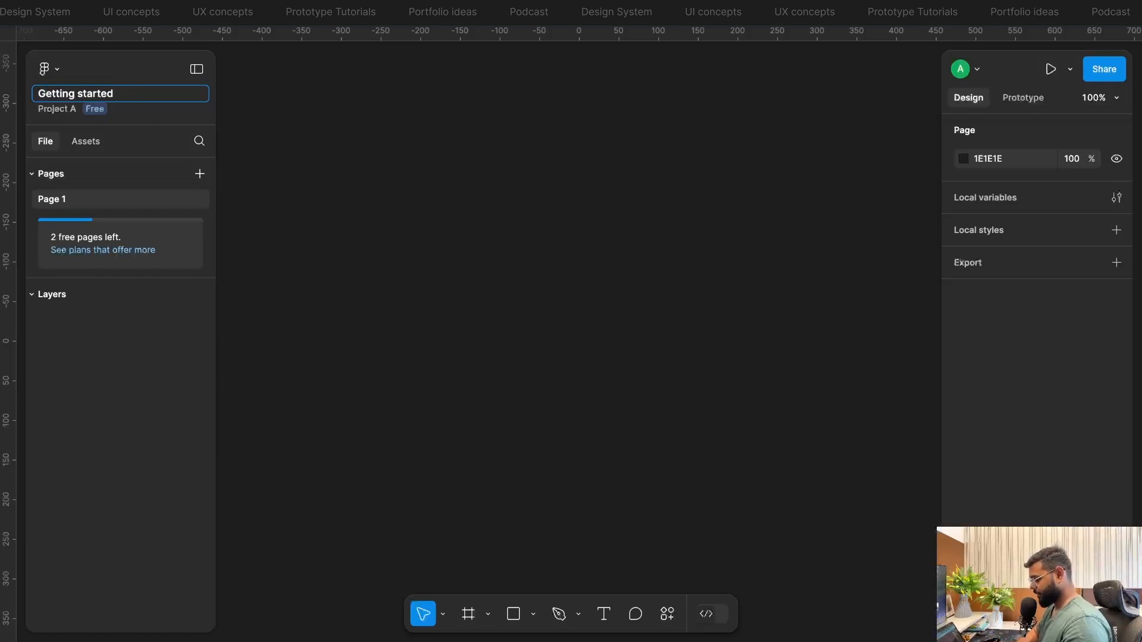
key(ctrl+a)
text(My)
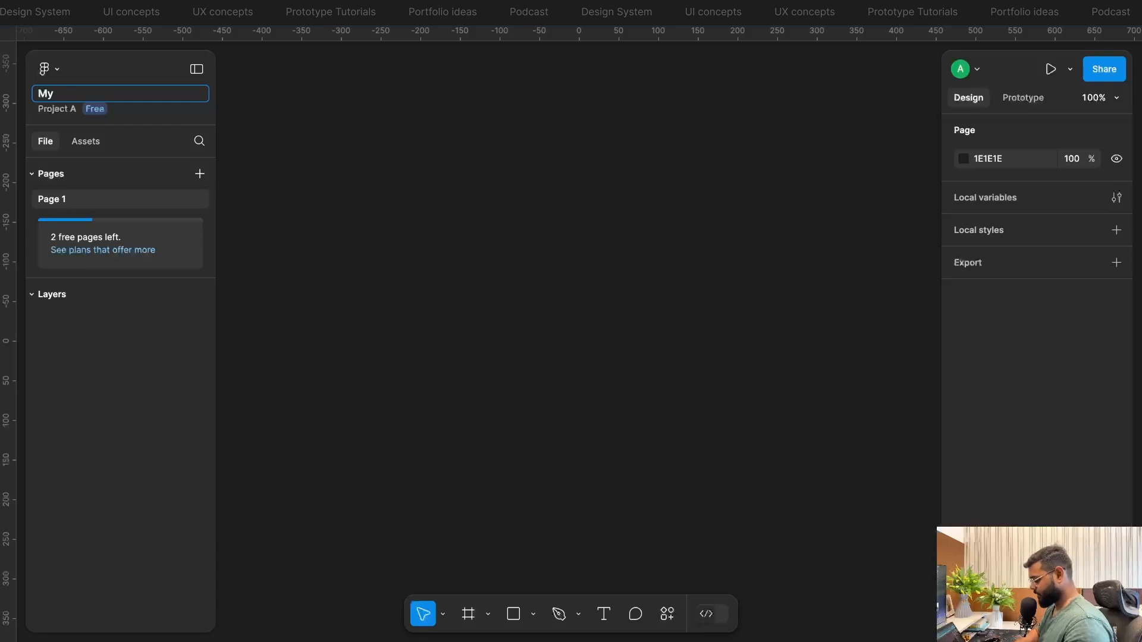
text( 1s)
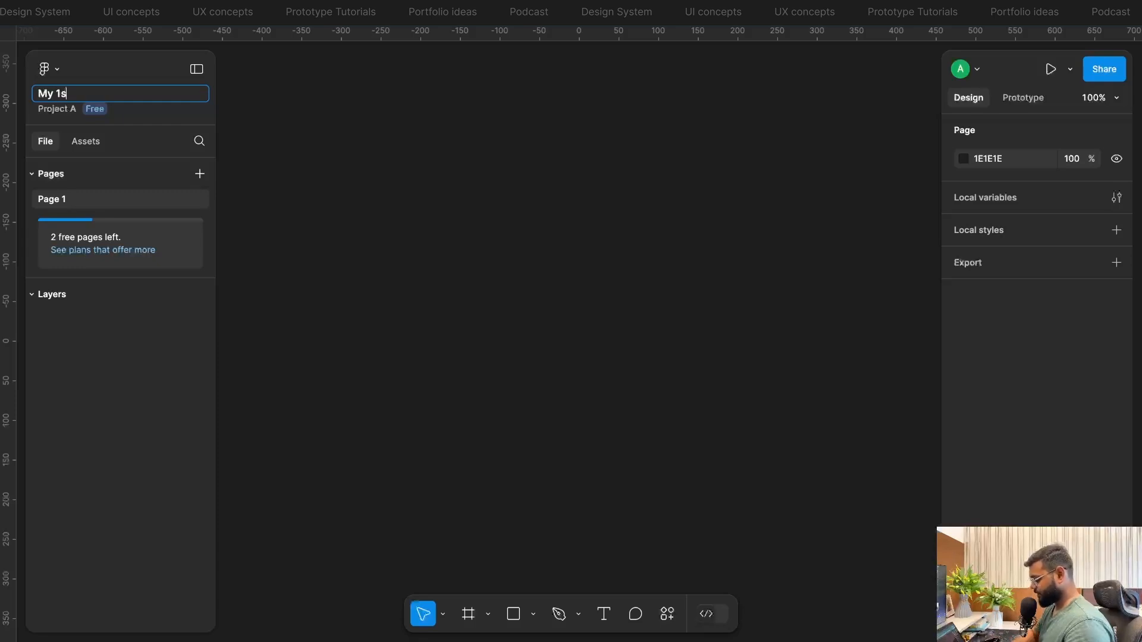
text(t file)
key(Return)
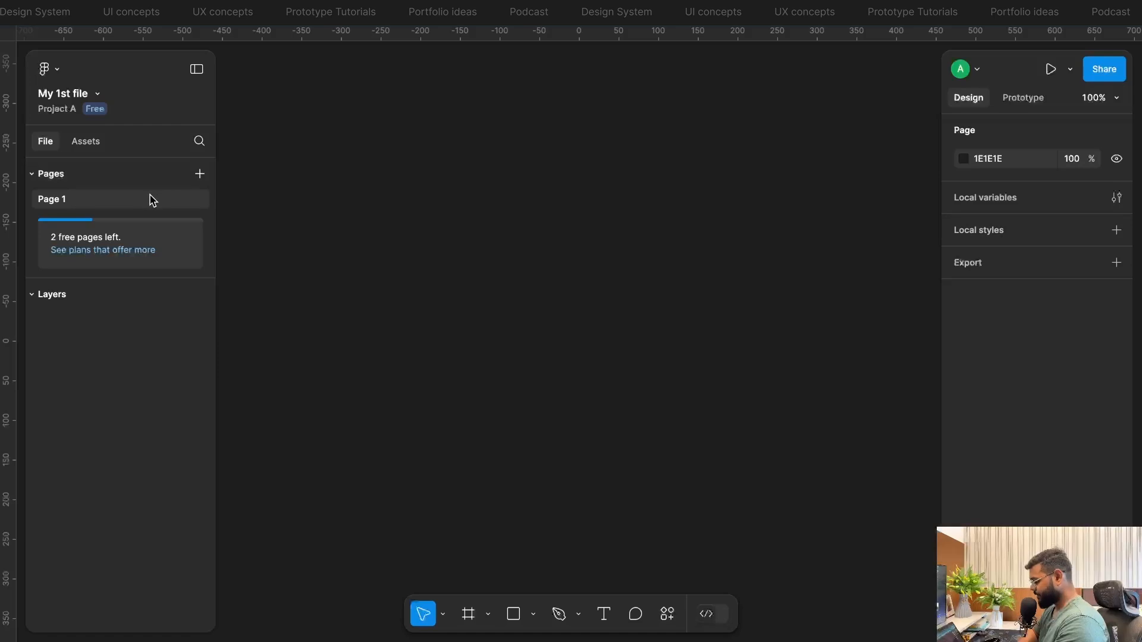
- Add two more pages to the file and return to Page 1
click(200, 174)
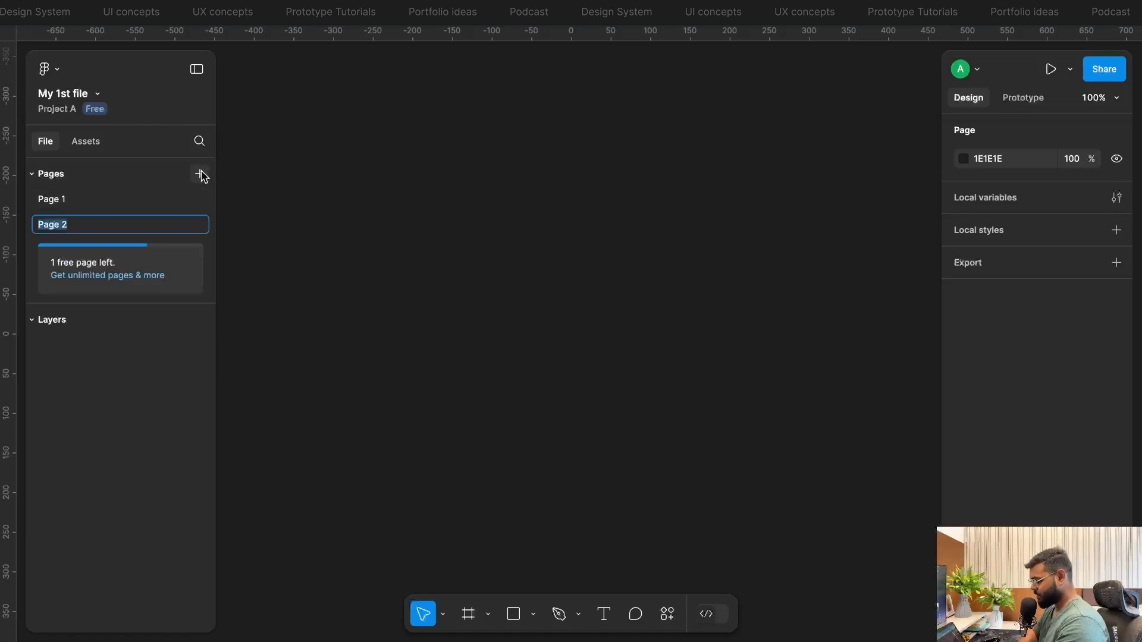
click(200, 174)
click(92, 202)
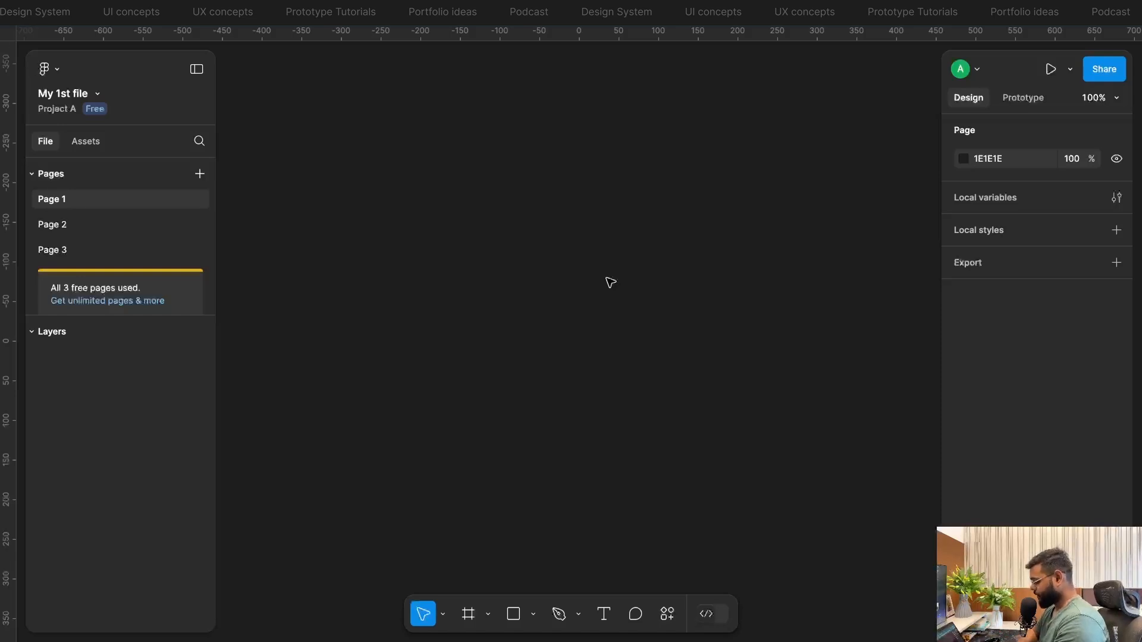
- Add an Android Large frame (360×800) to Page 1 and name it "Home screen"
click(469, 615)
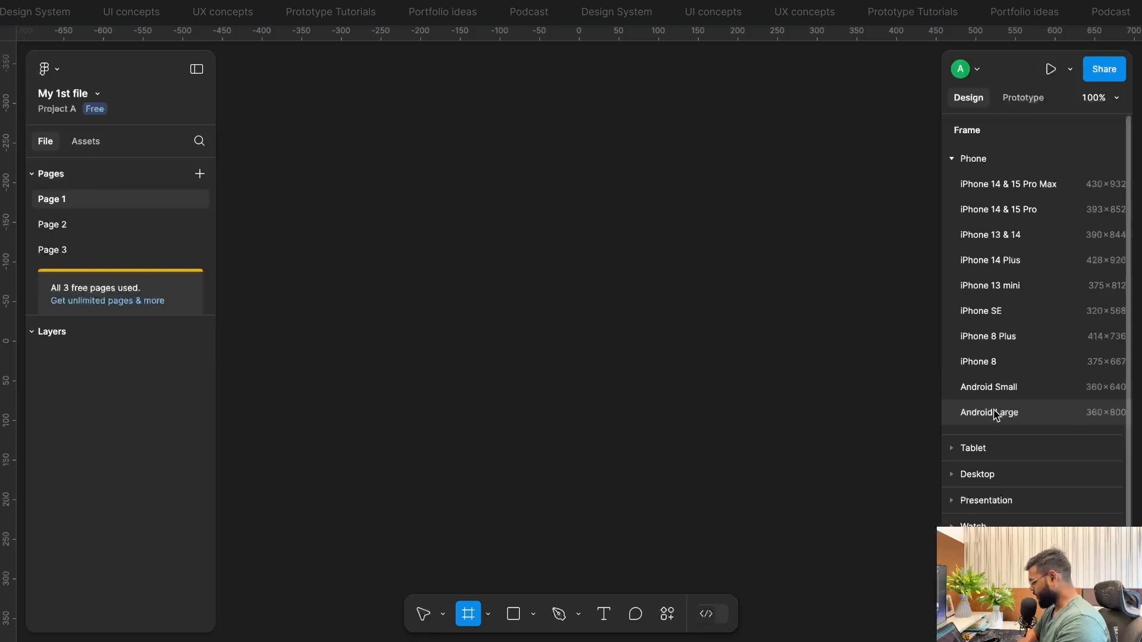
click(1104, 414)
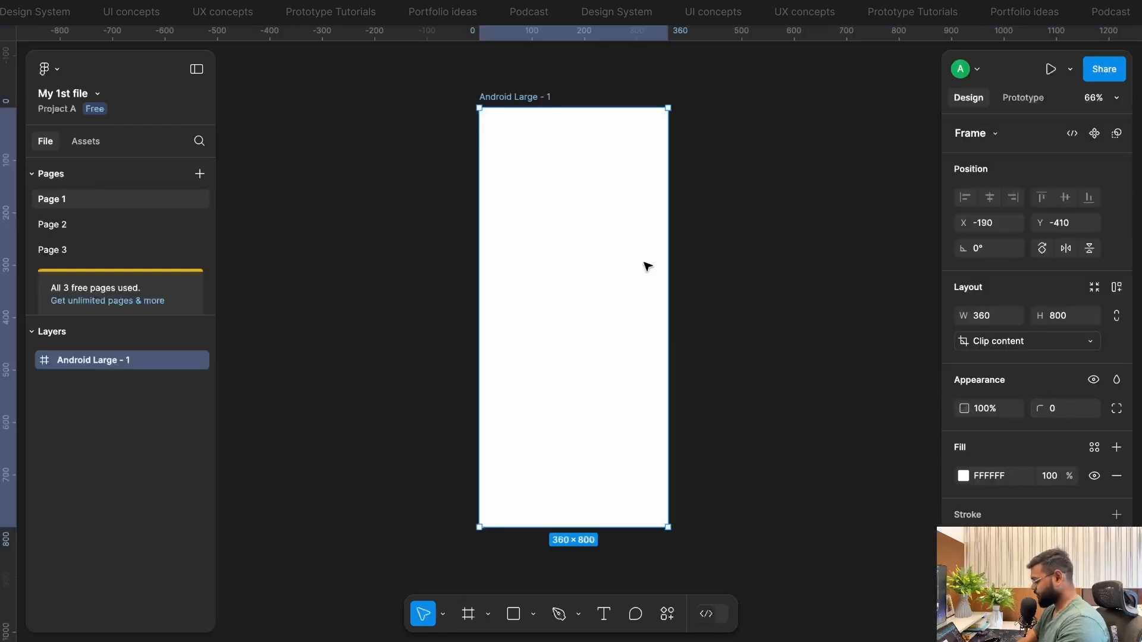
double_click(513, 98)
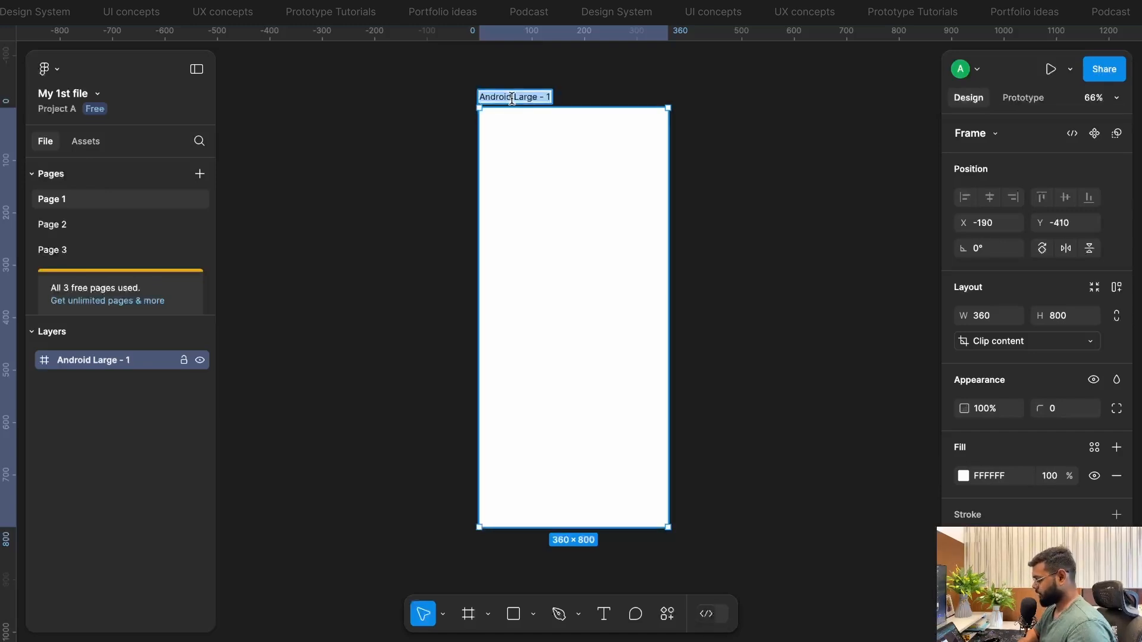
text(Home sc)
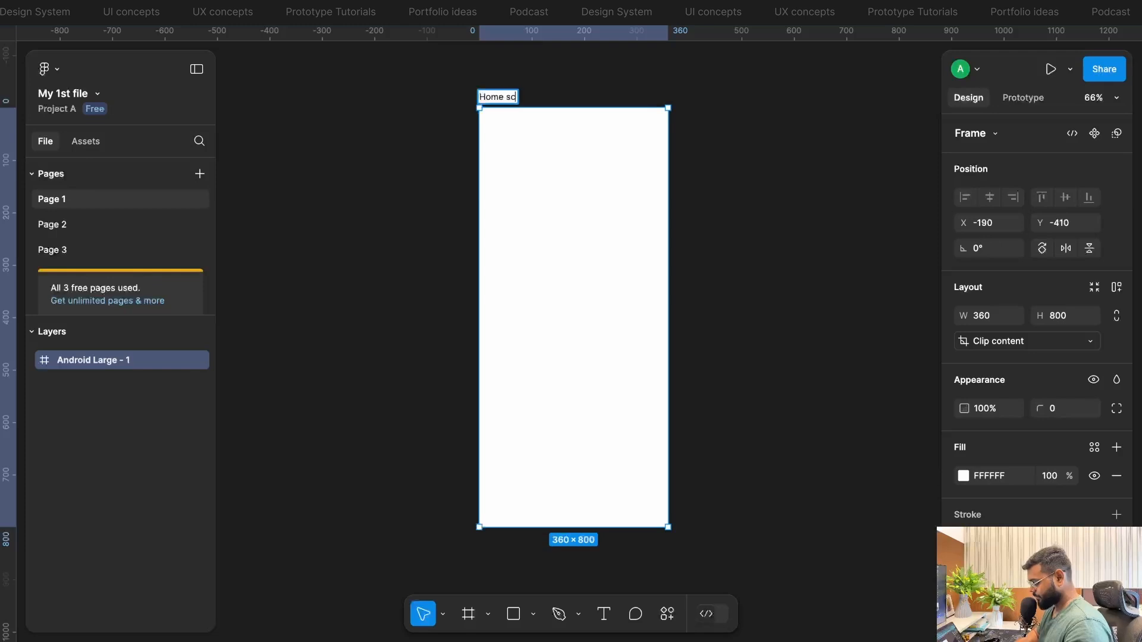
text(reen)
key(Return)
- Draw a full-width rectangle about 360×53 along the top edge of the Home screen frame as a header
scroll(447, 117, right, 3)
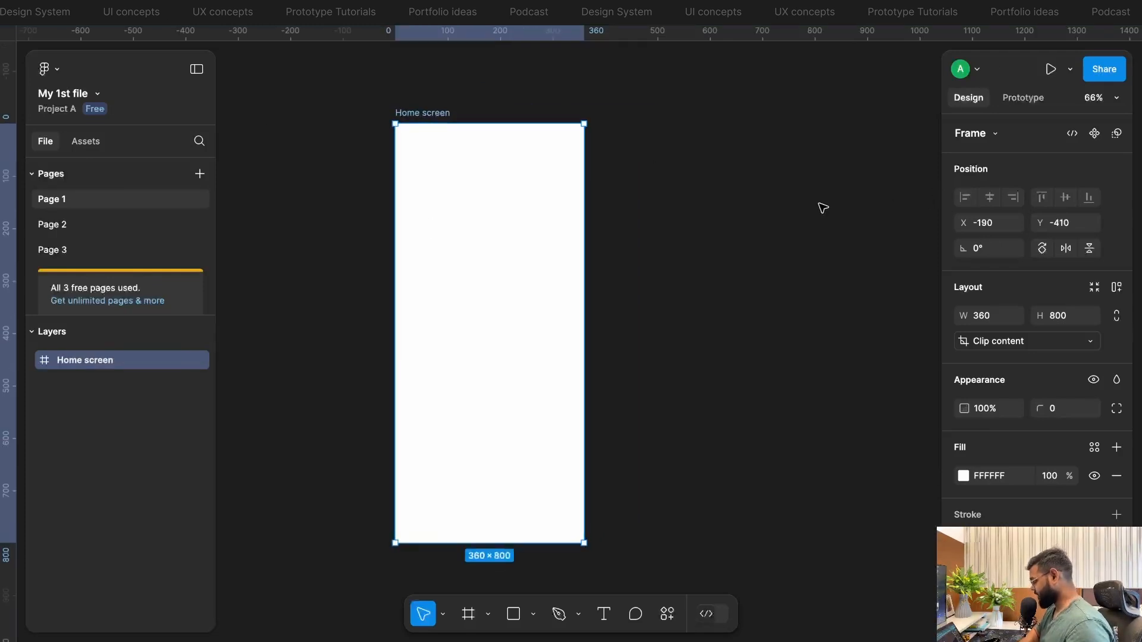
key(r)
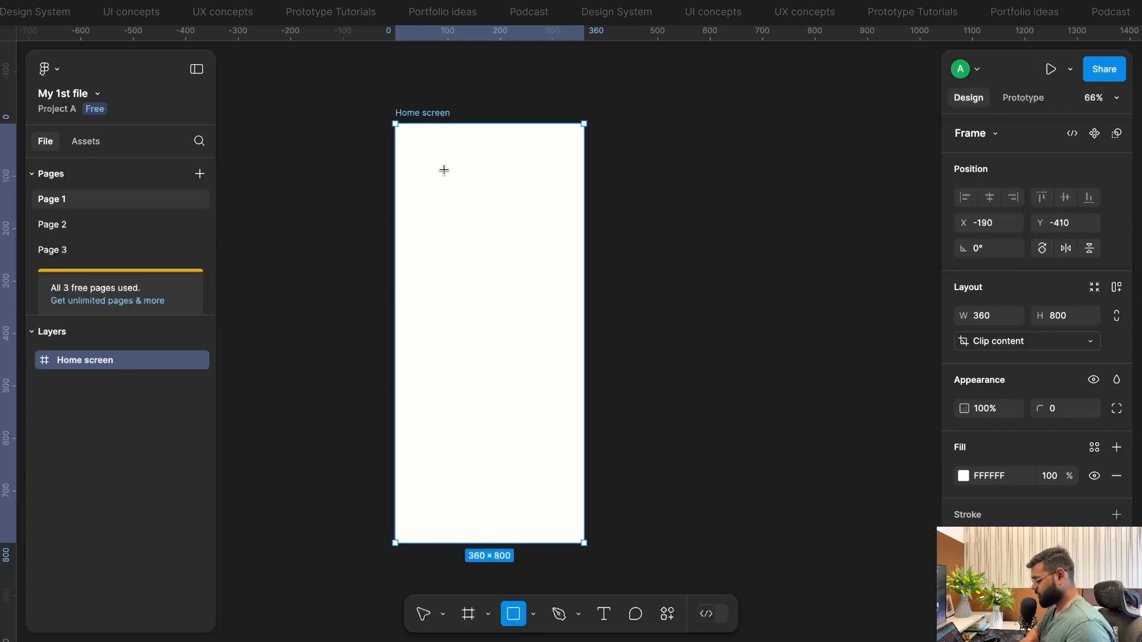
scroll(429, 135, up, 5)
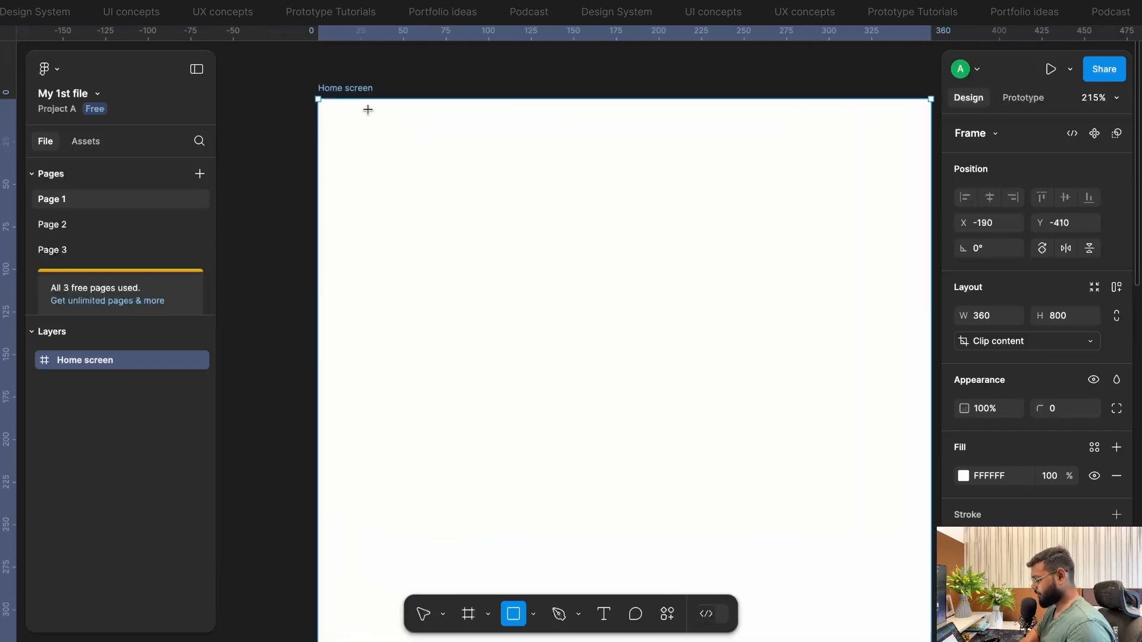
mouse_move(318, 148)
mouse_down()
mouse_move(864, 253)
mouse_move(929, 239)
mouse_up()
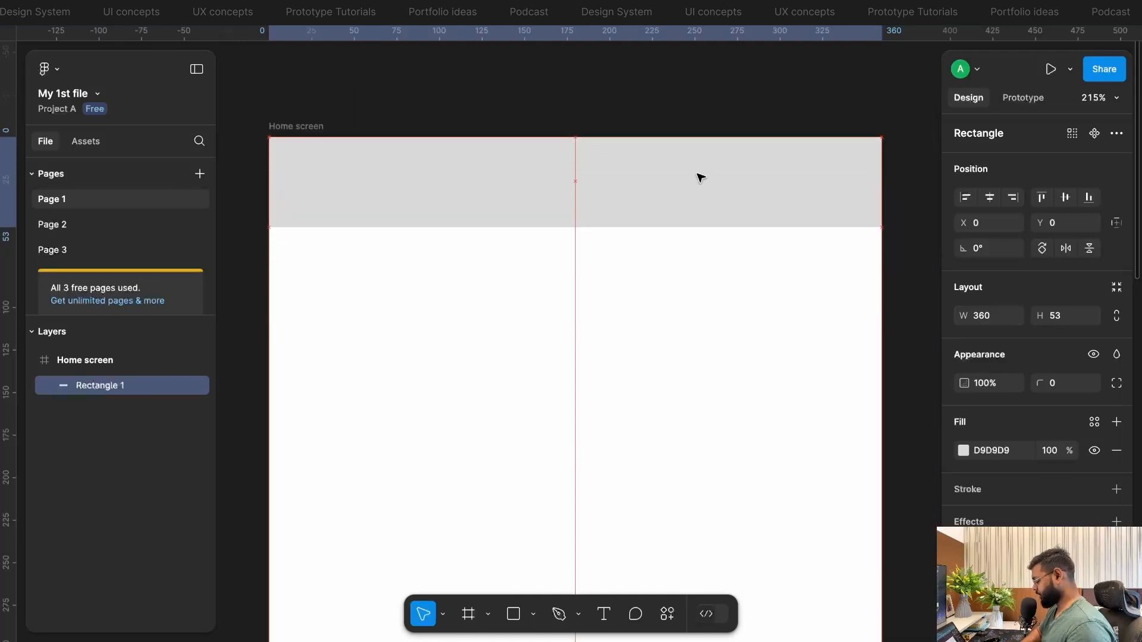
drag(700, 177, 700, 178)
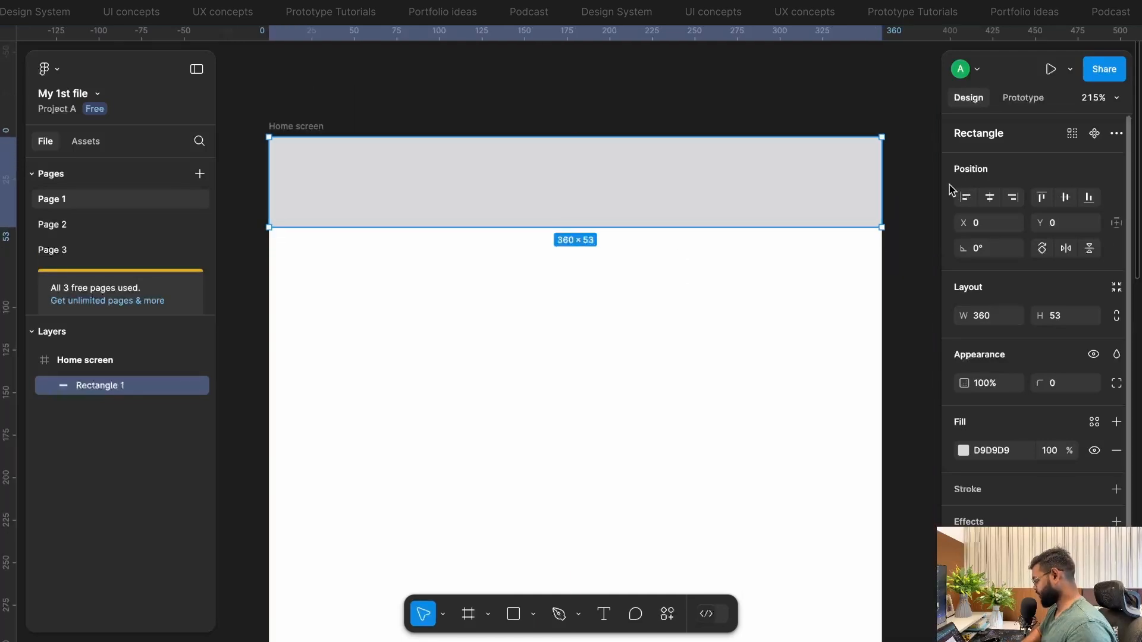
- Set the header rectangle's height to 64
click(985, 317)
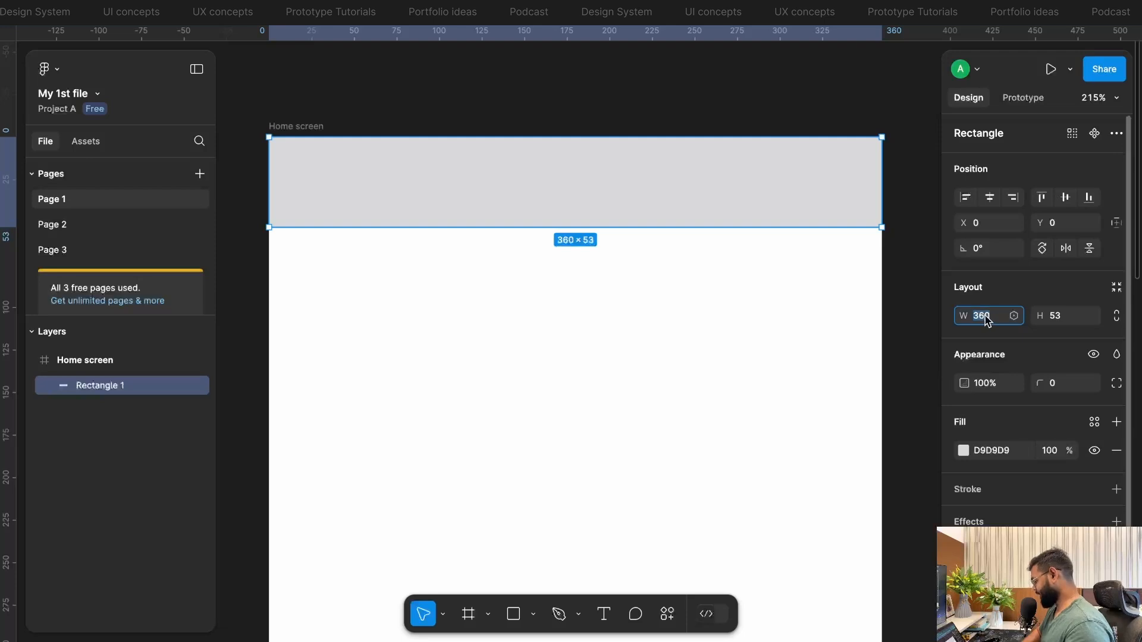
click(1054, 317)
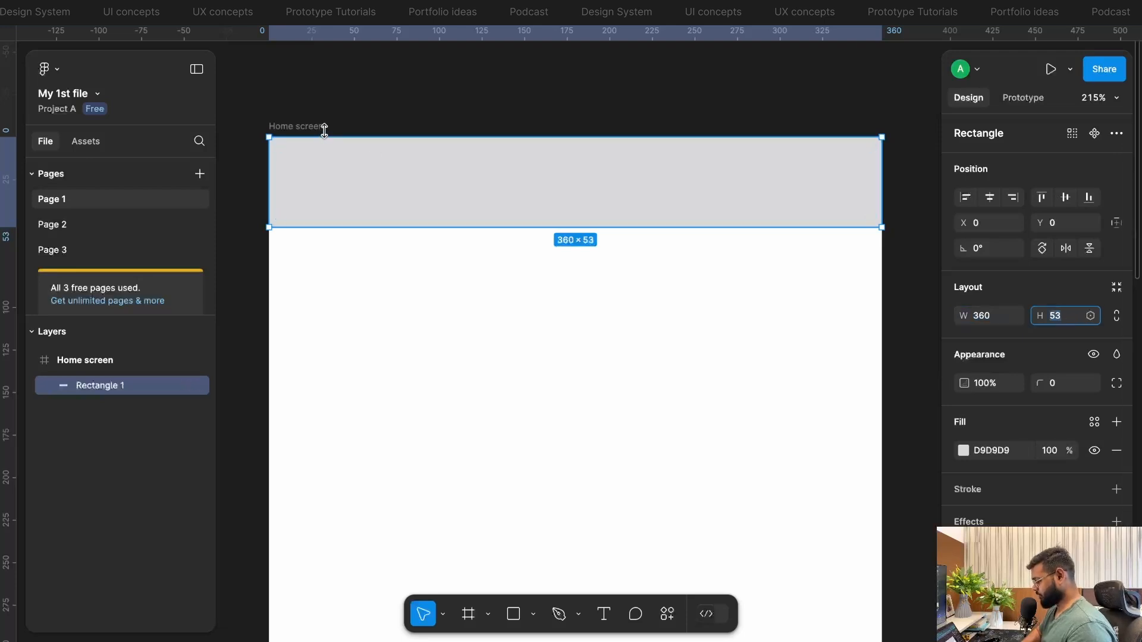
click(494, 311)
scroll(494, 311, down, 5)
scroll(494, 311, up, 3)
click(378, 221)
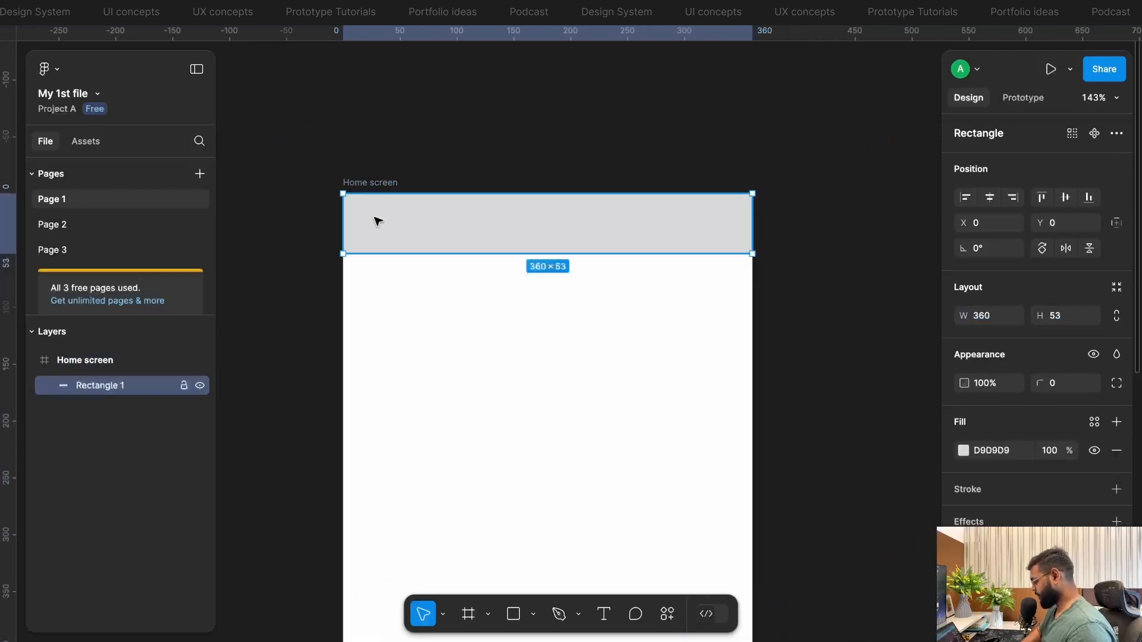
click(1065, 320)
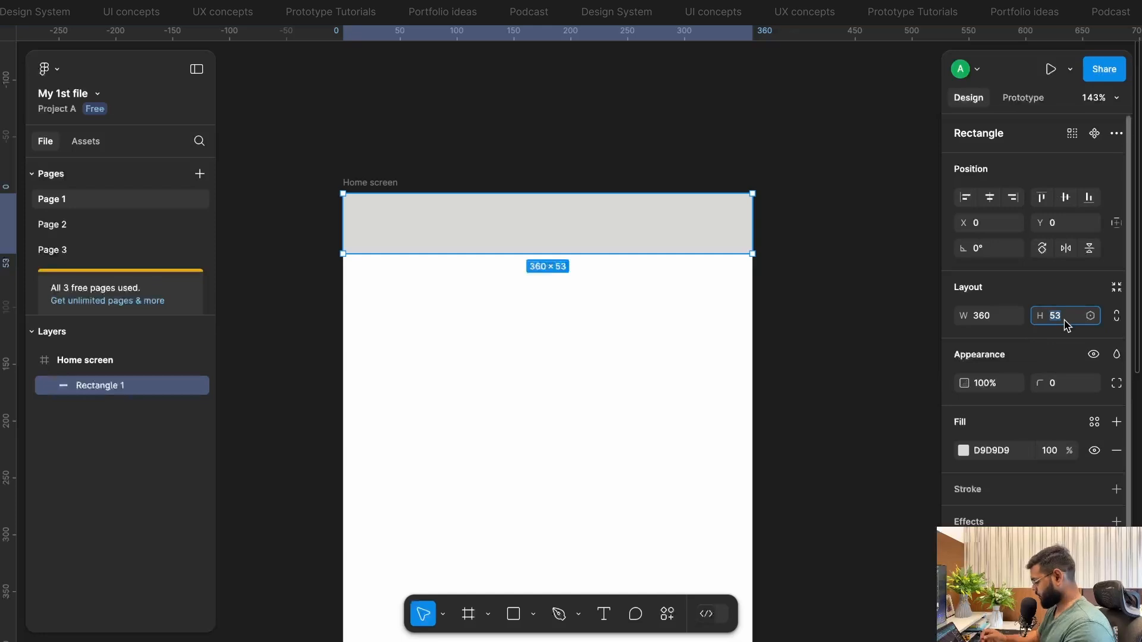
text(48)
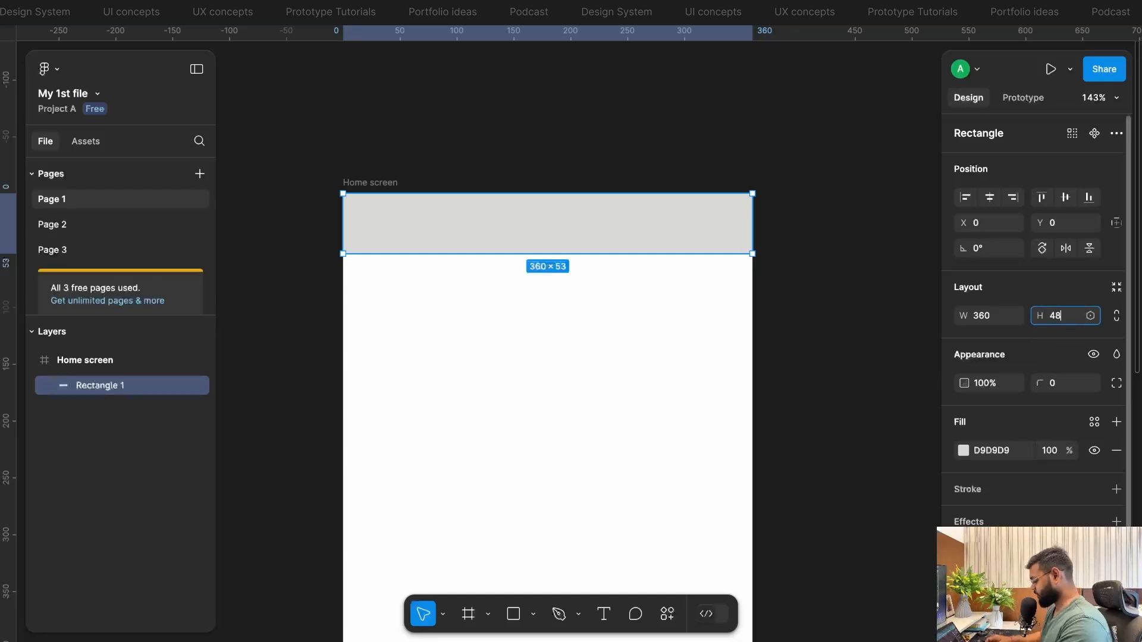
key(Return)
click(1067, 317)
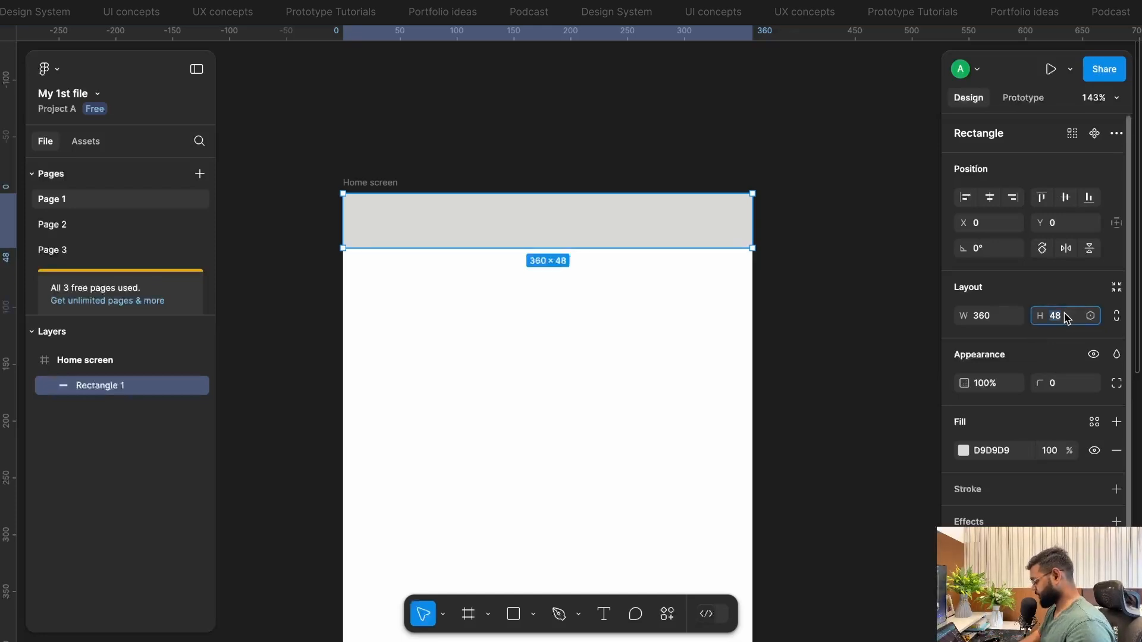
text(64)
key(Return)
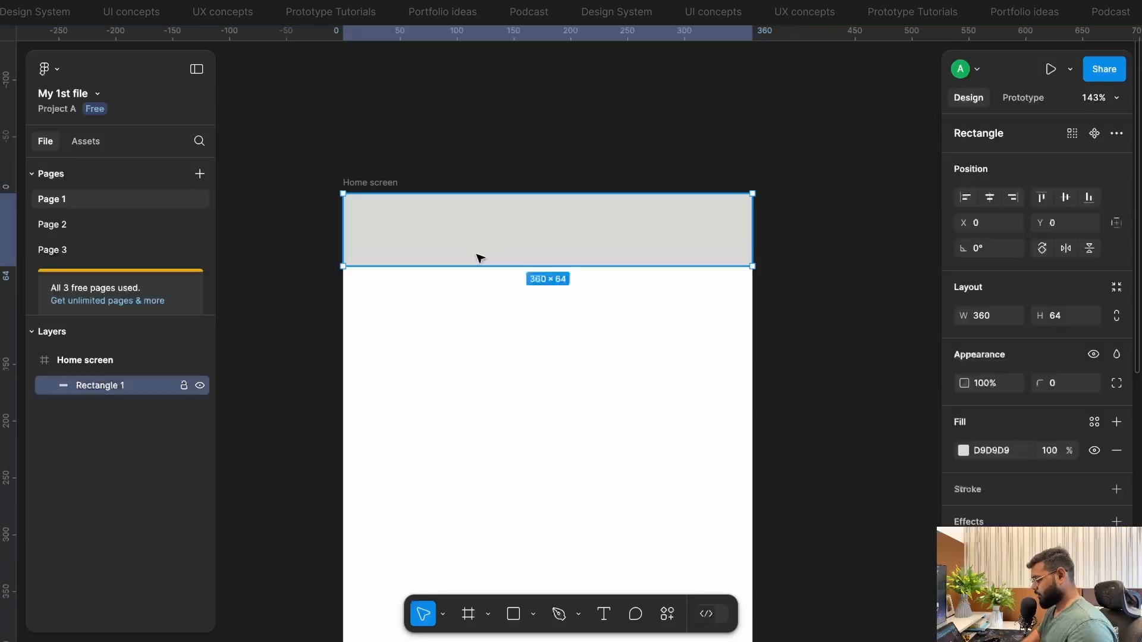
- Change the Home screen frame's fill to light grey E4E4E4
click(366, 184)
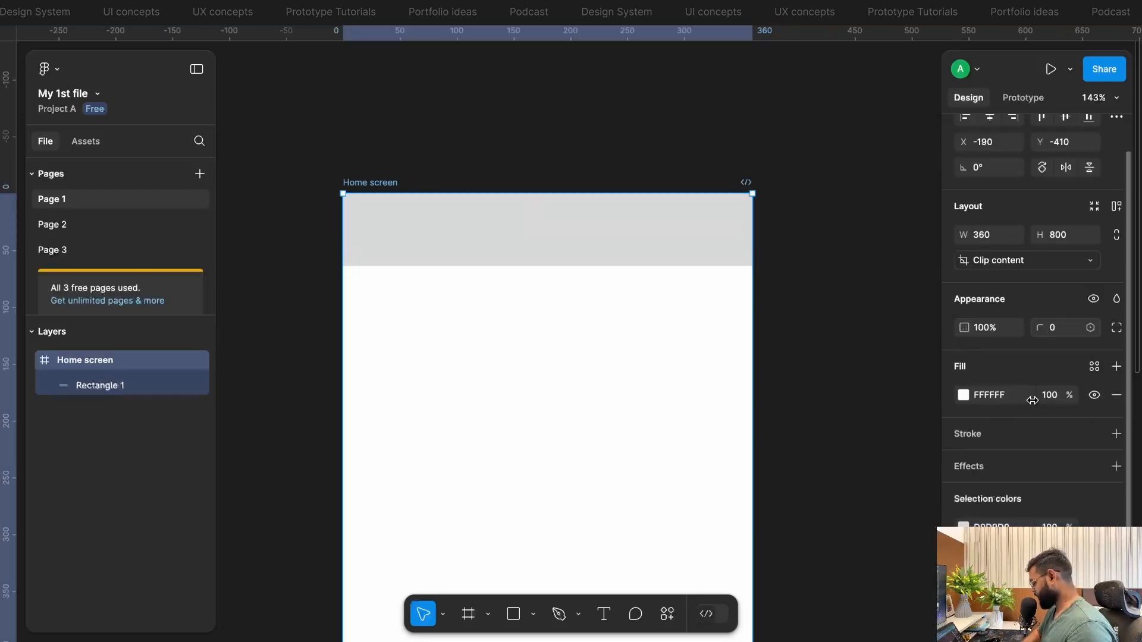
scroll(1029, 352, down, 2)
click(964, 348)
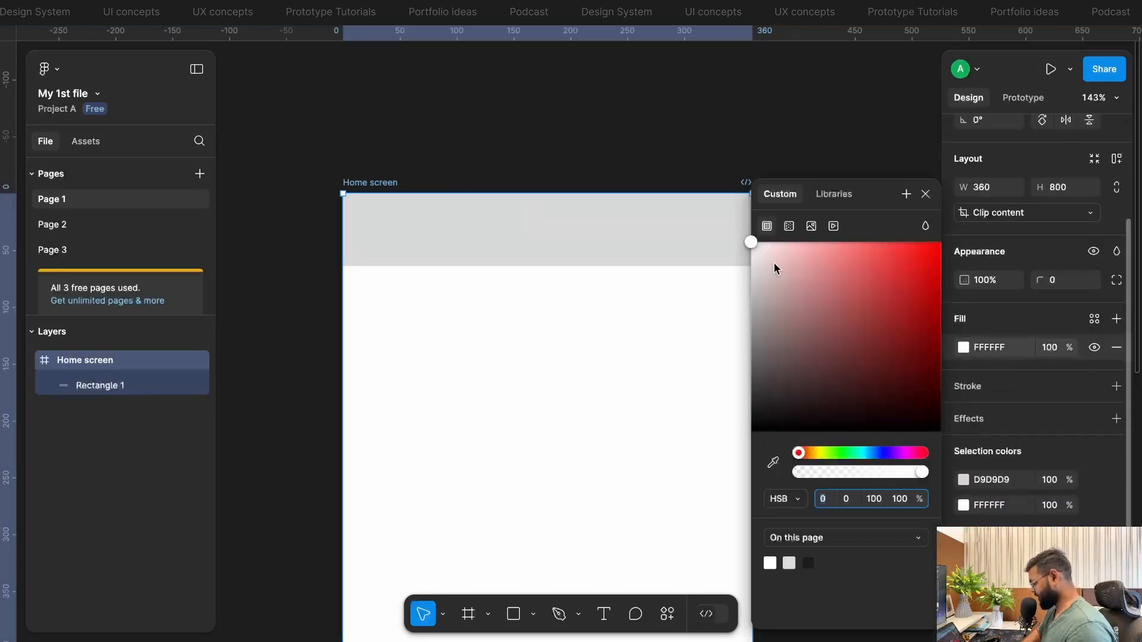
drag(752, 241, 735, 271)
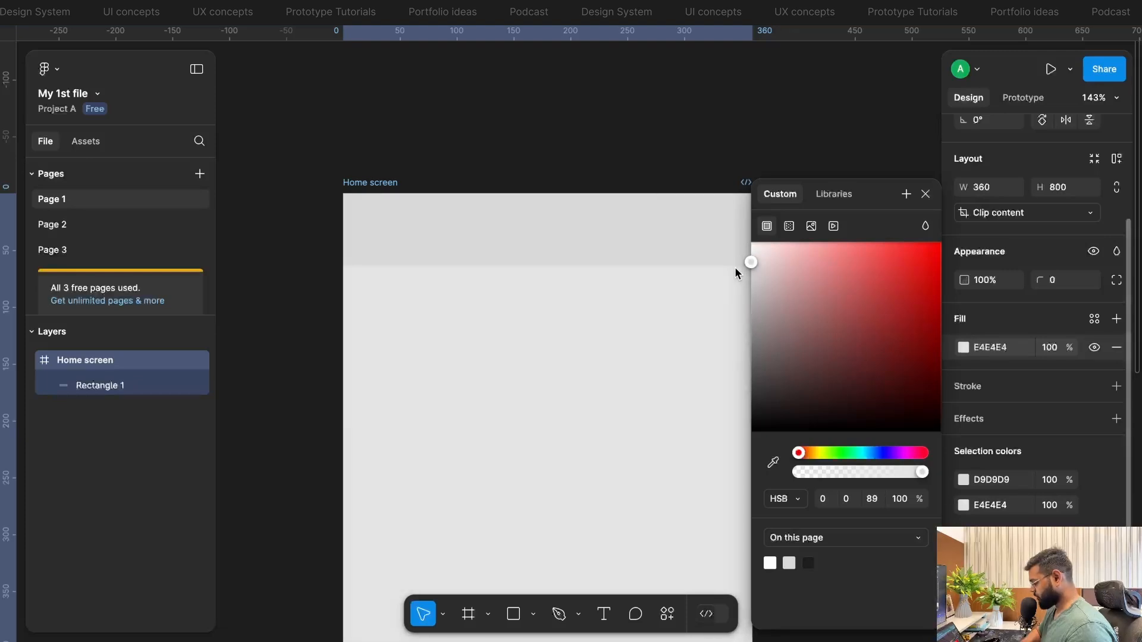
- Fill the header rectangle with white (FFFFFF) and add a drop shadow effect to it
click(697, 254)
click(964, 450)
click(773, 247)
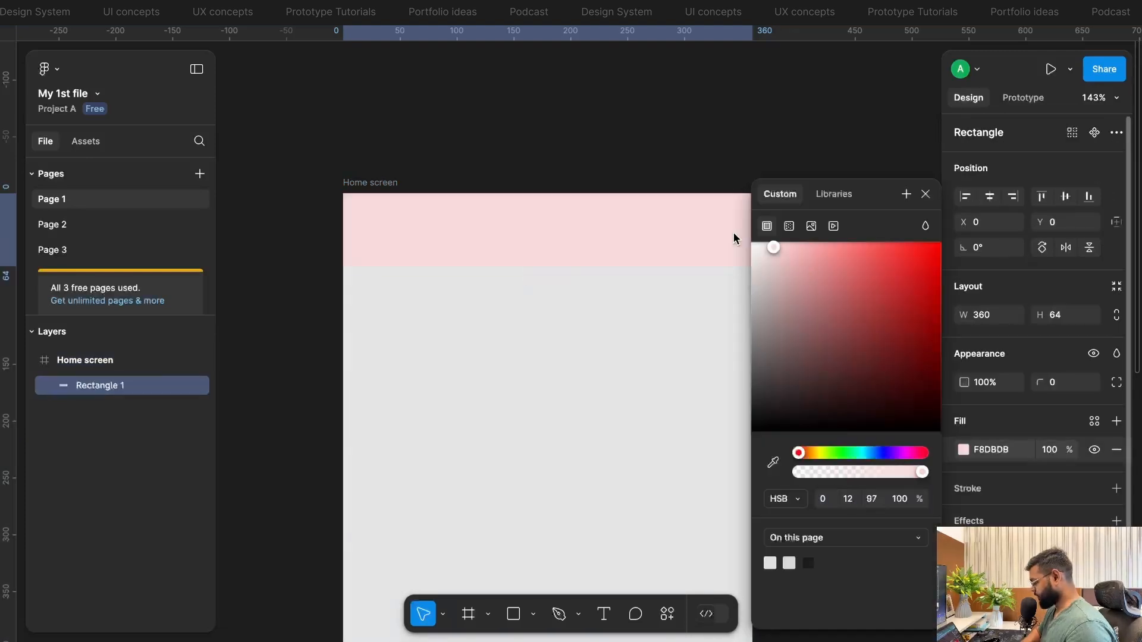
key(ctrl+z)
click(571, 247)
scroll(708, 262, right, 3)
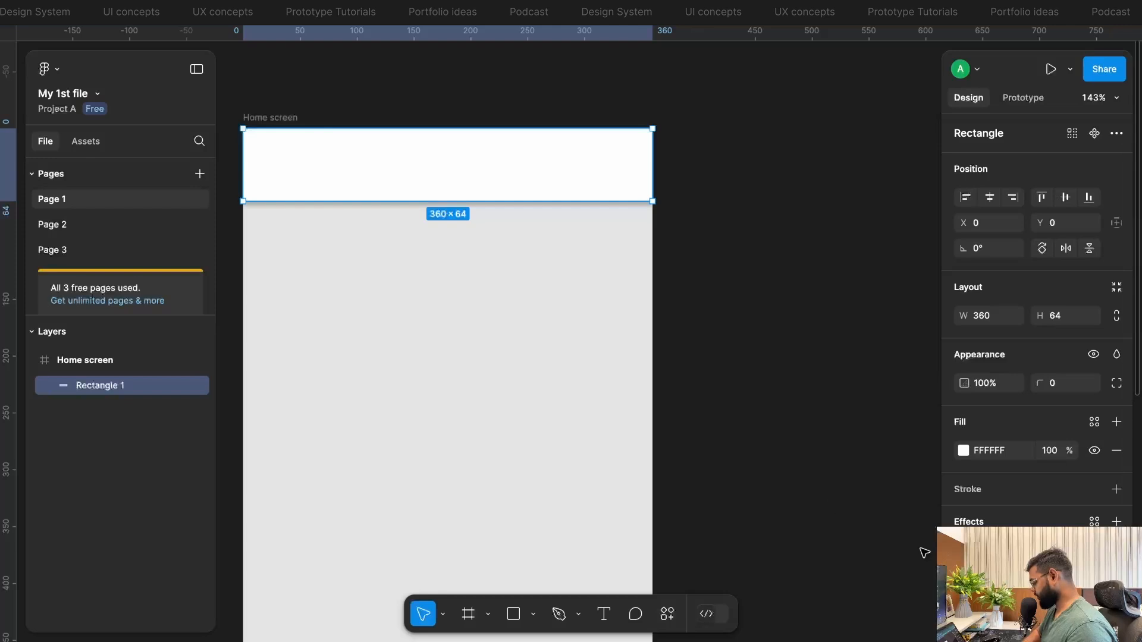
- Set the header's drop shadow to a Y offset of 1, a blur of 4 and a spread of 2
click(963, 550)
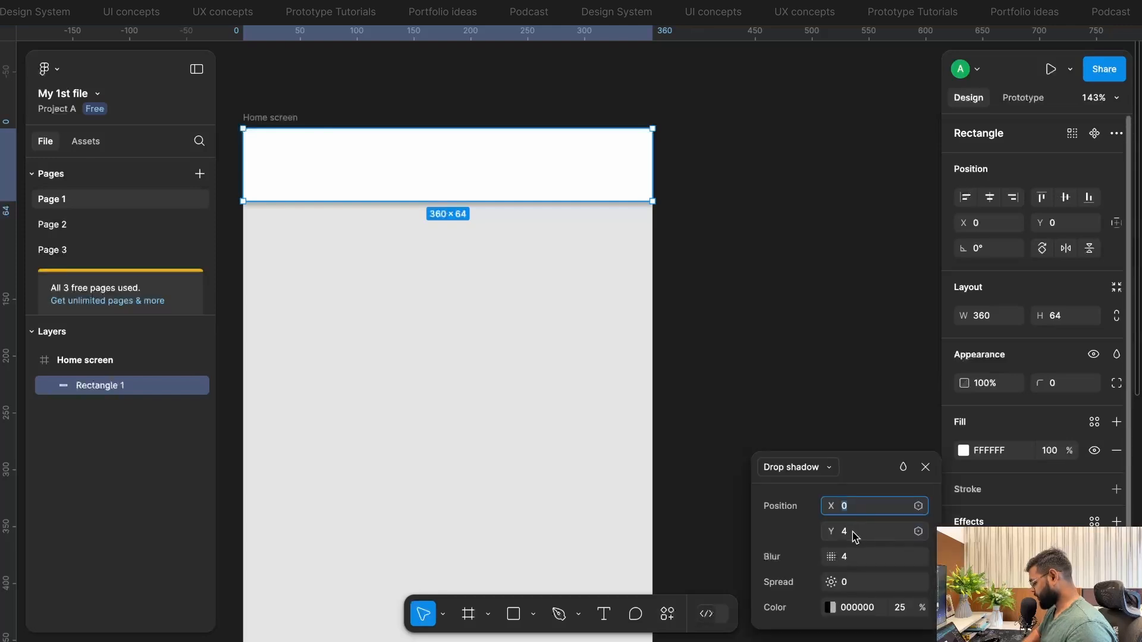
click(851, 557)
text(2)
key(Return)
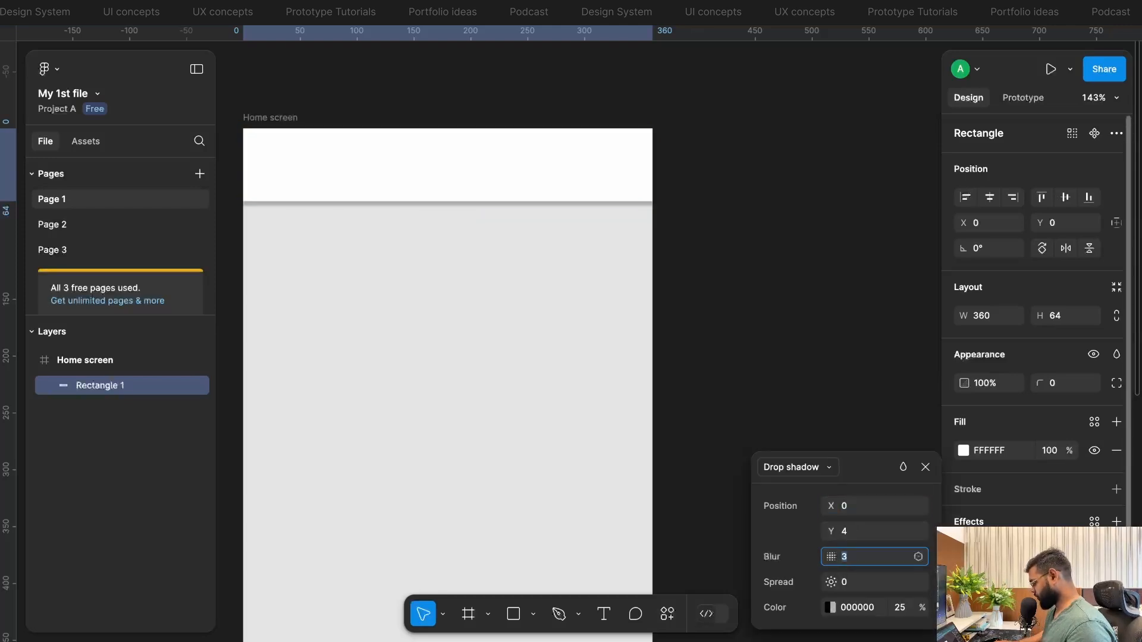
click(858, 536)
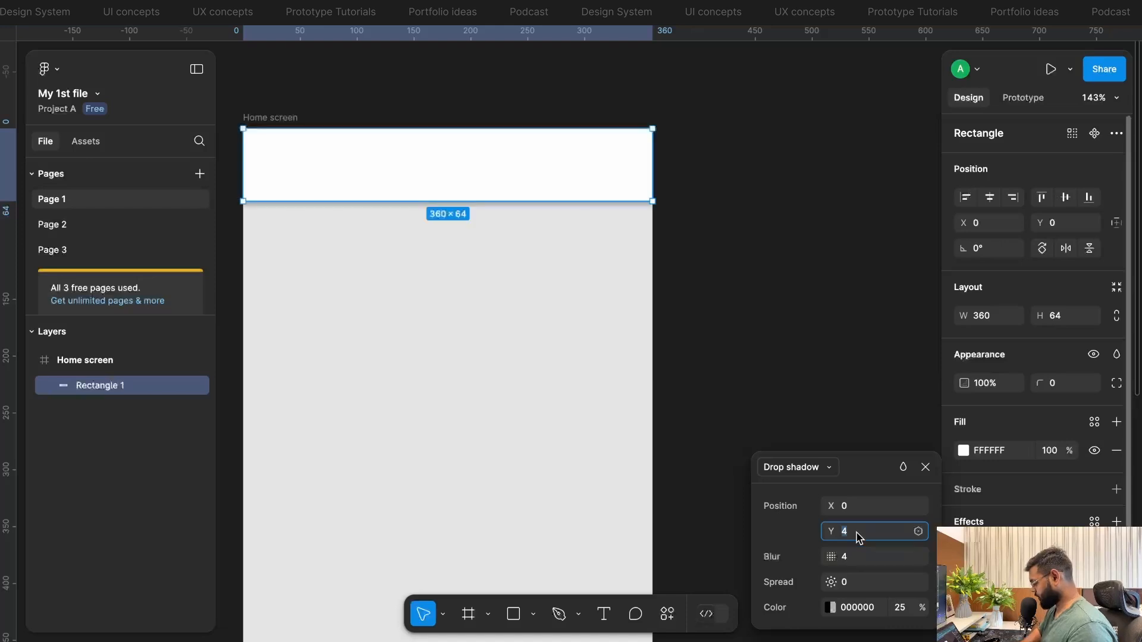
text(1)
key(Return)
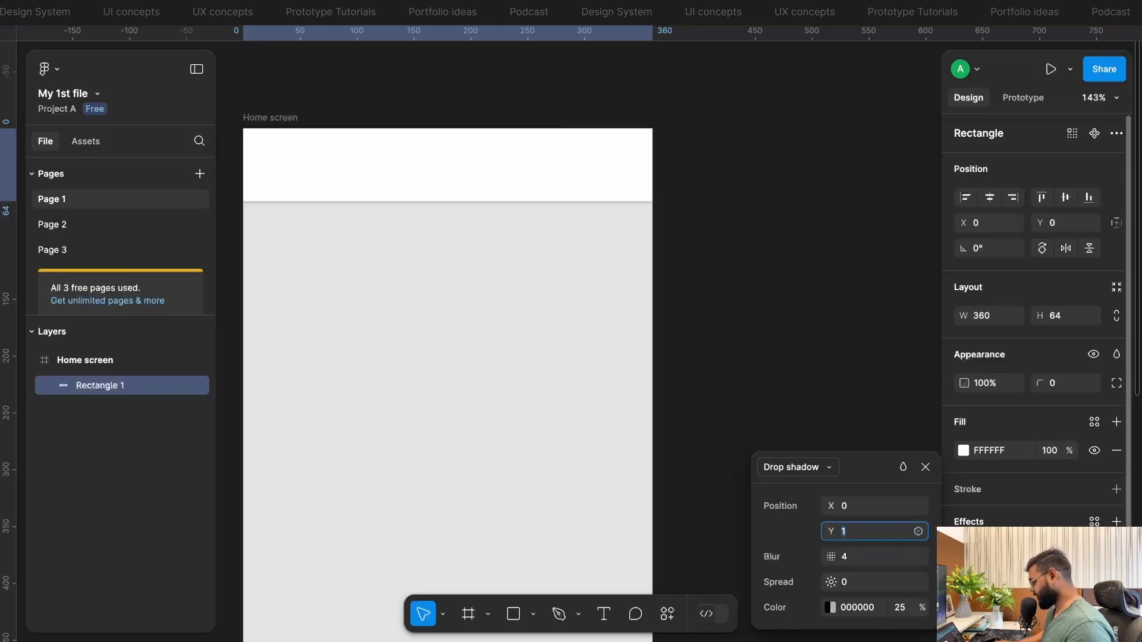
click(859, 587)
text(1)
key(Return)
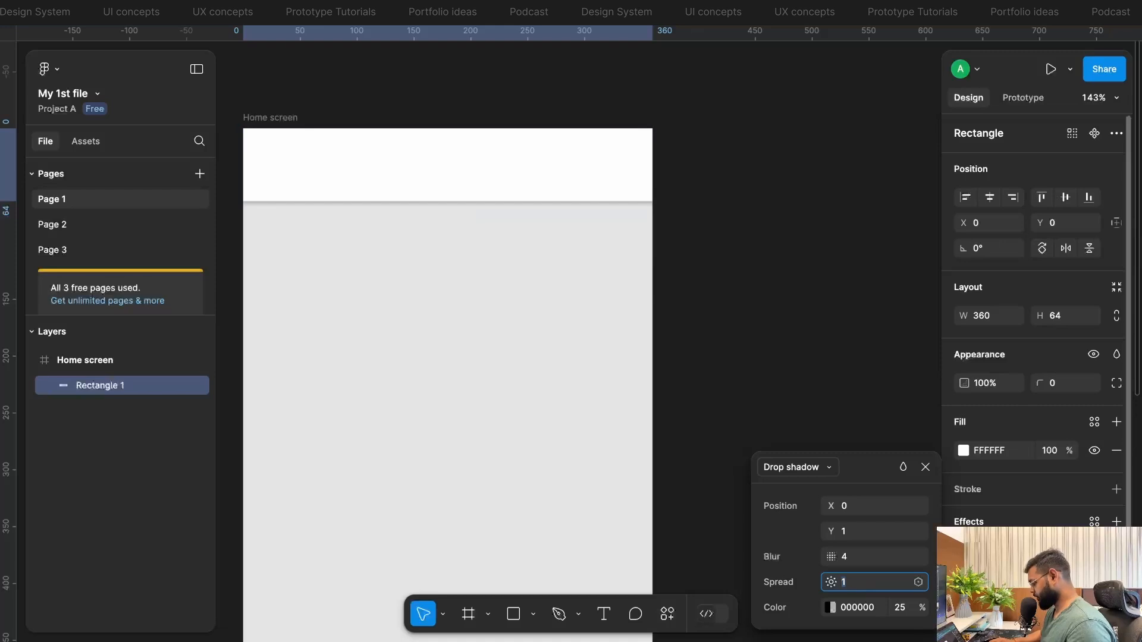
key(Up)
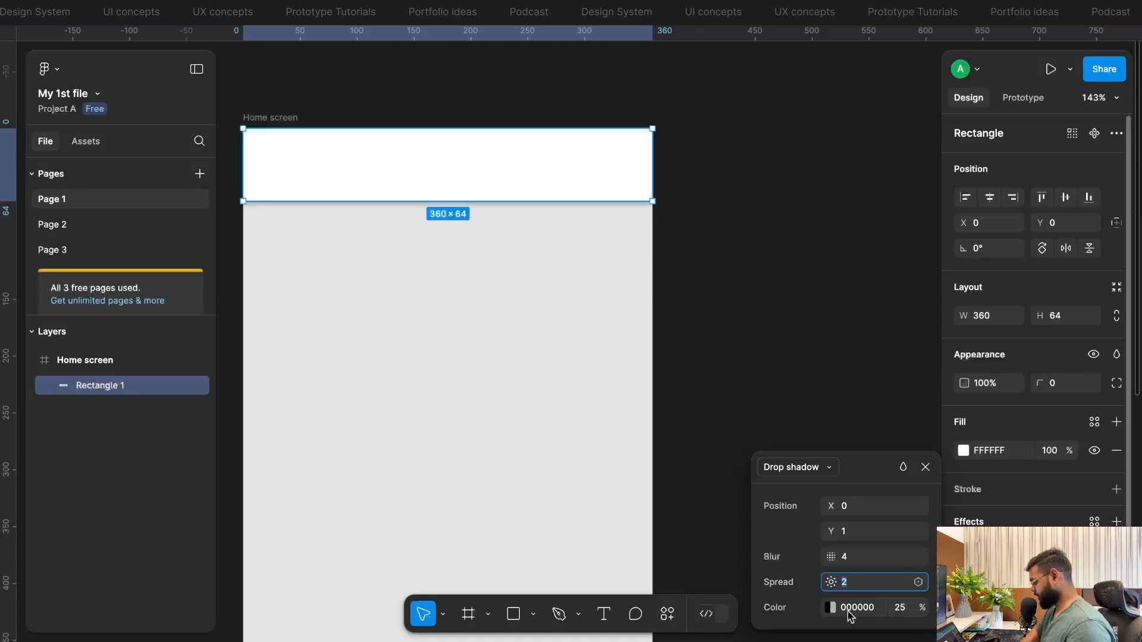
- Lower the opacity of the header's drop shadow colour to 12%
click(831, 608)
drag(639, 473, 624, 473)
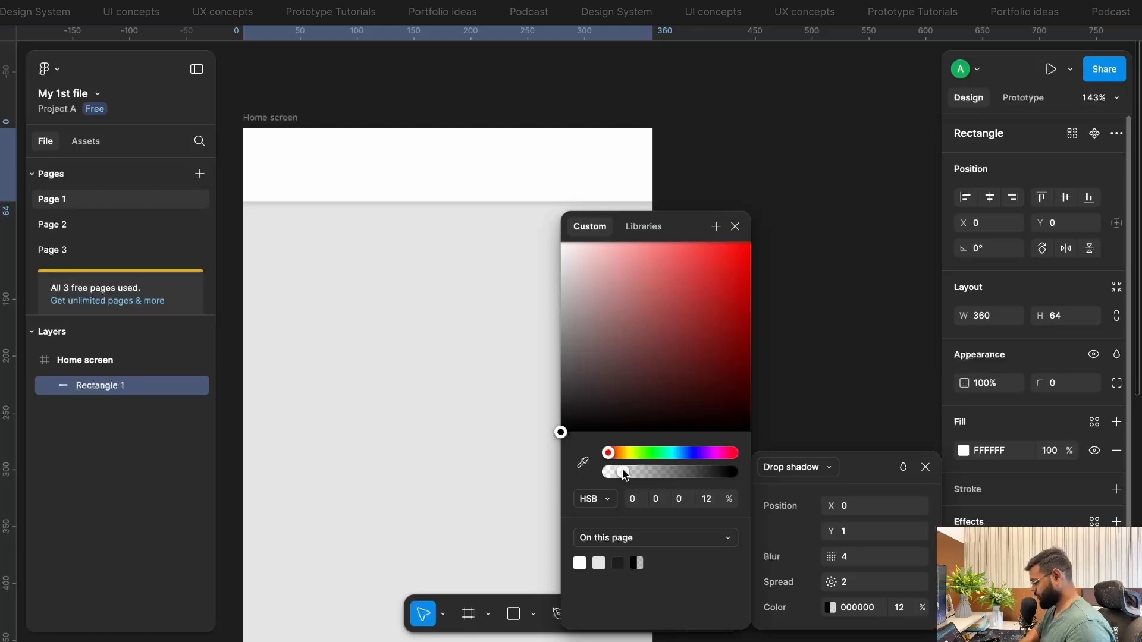
click(755, 210)
scroll(451, 161, left, 3)
scroll(309, 152, right, 1)
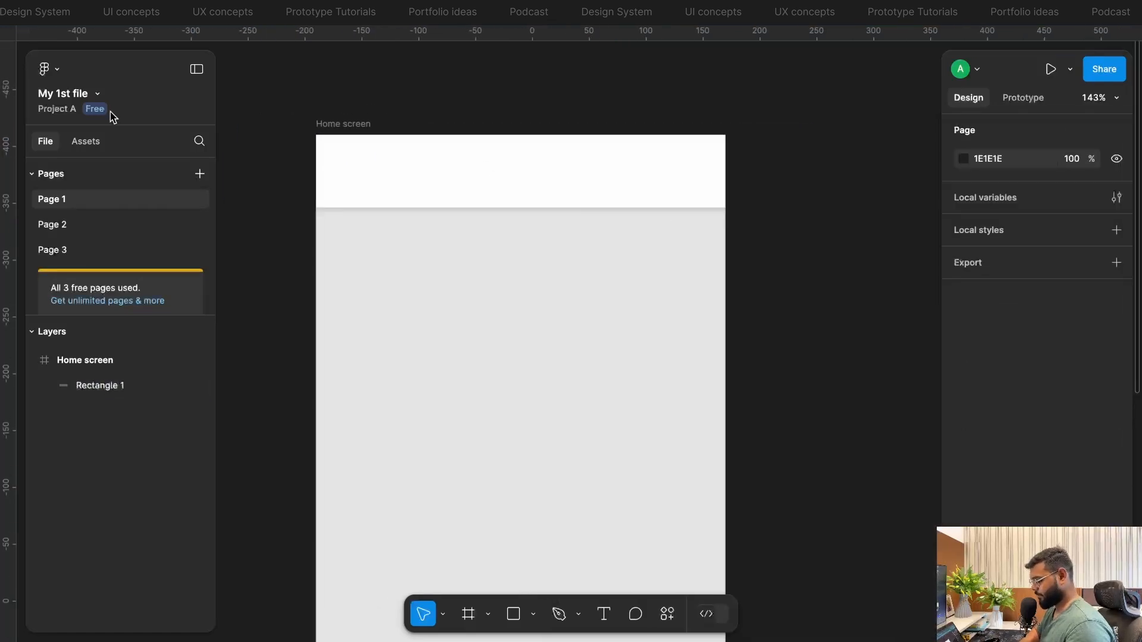
- Draw a thin bar about 22×2 at X 12 in the header and duplicate it downward into three bars spaced 4 apart
click(511, 614)
scroll(362, 170, up, 3)
scroll(361, 170, up, 2)
scroll(363, 171, down, 2)
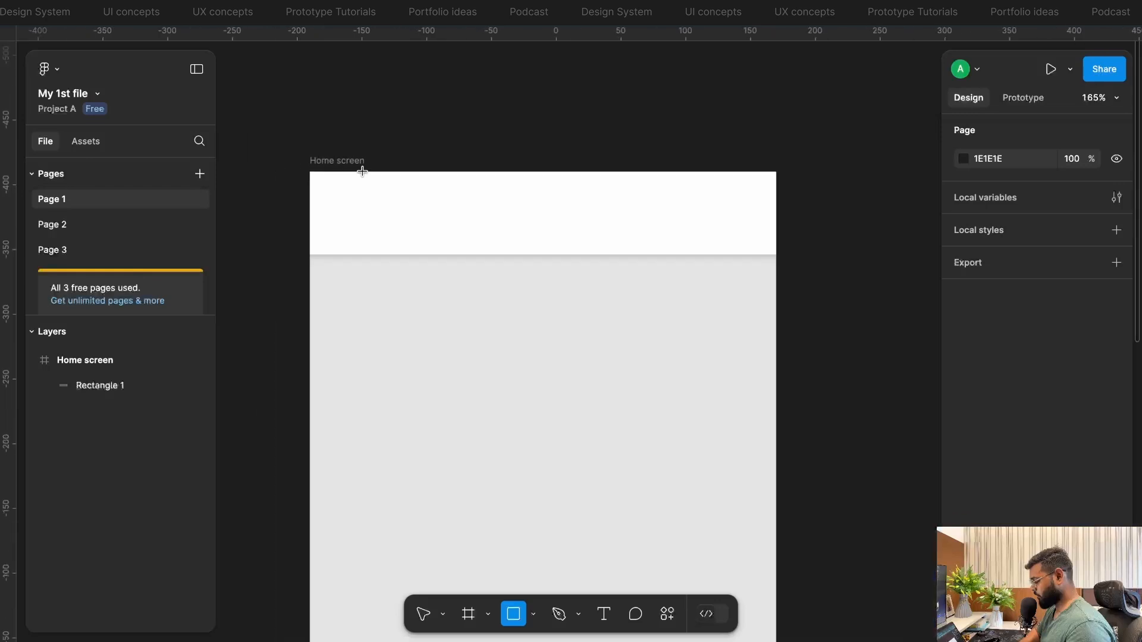
scroll(333, 226, up, 3)
drag(322, 150, 367, 196)
drag(346, 173, 347, 166)
scroll(347, 166, up, 3)
mouse_move(348, 272)
mouse_down()
mouse_move(346, 206)
mouse_move(374, 230)
mouse_move(371, 267)
mouse_up()
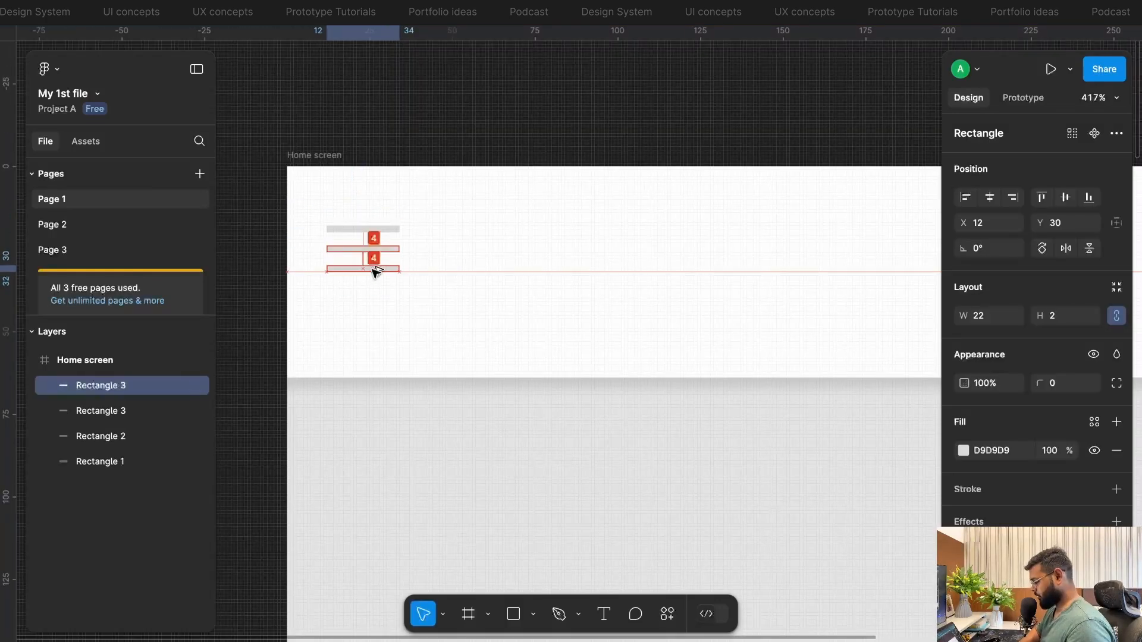
- Select the three menu bars and set the vertical spacing between them to 6
drag(267, 298, 480, 148)
shift+click(499, 203)
click(987, 341)
key(Up)
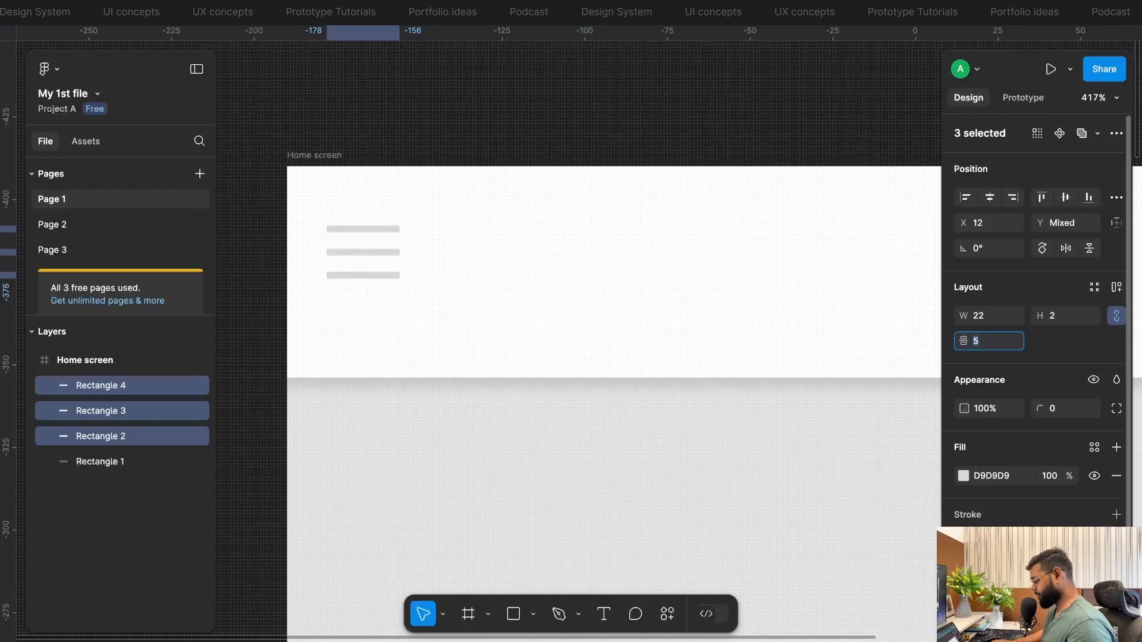
key(Up)
key(Return)
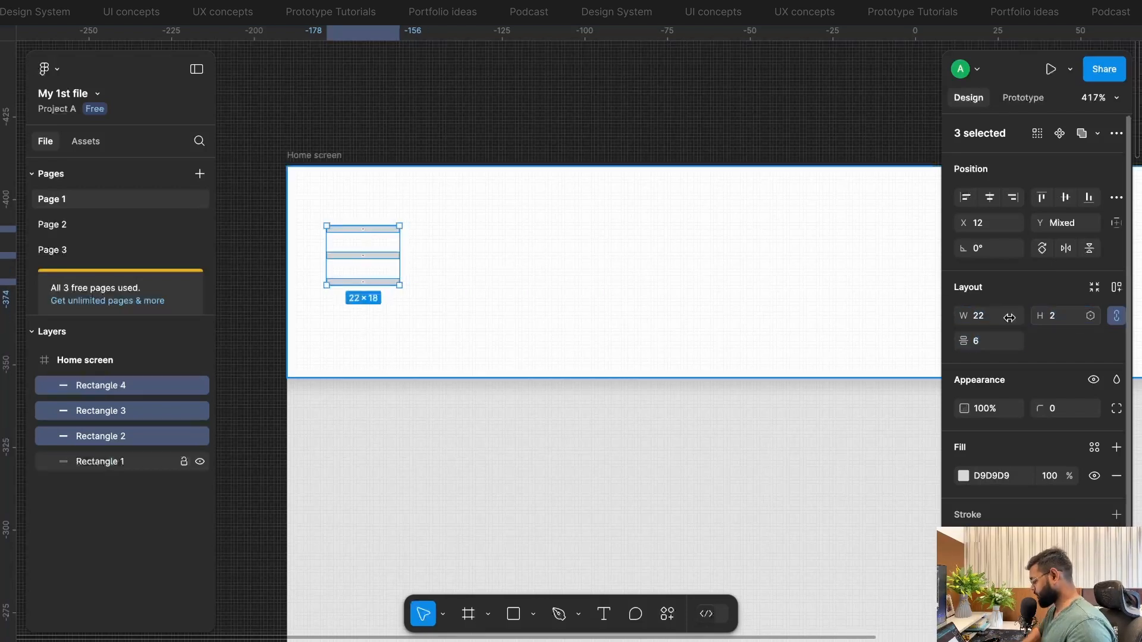
- Unlock the menu bars' proportions and set their width to 24, keeping the spacing at 6
click(1117, 315)
click(1012, 317)
key(Up)
key(Up)
click(992, 347)
key(Up)
key(Up)
key(Down)
key(Down)
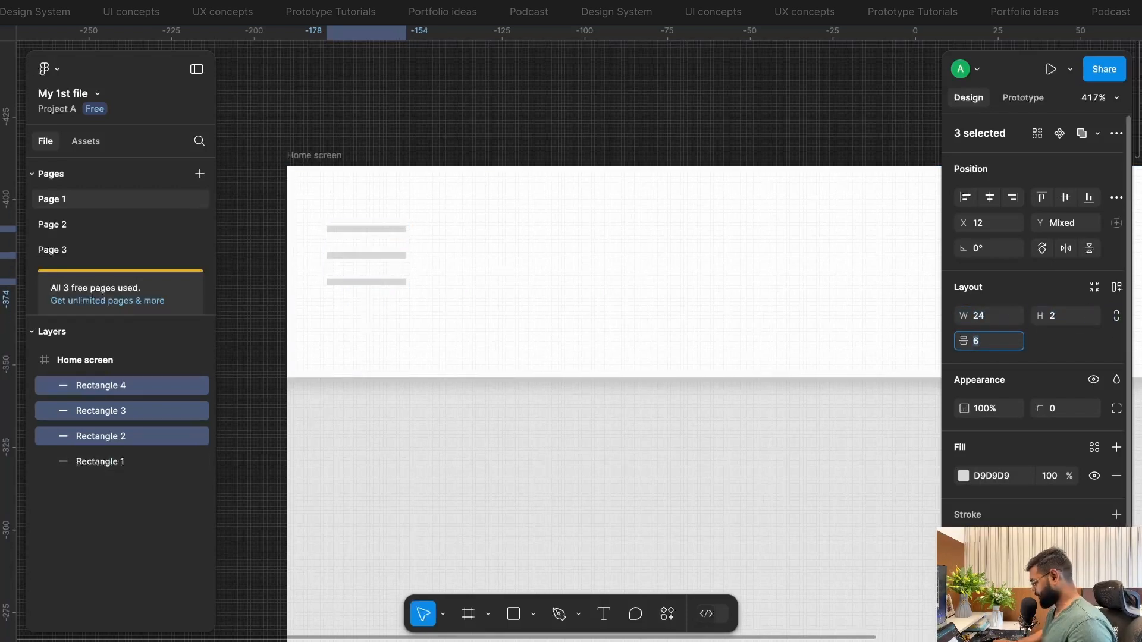
key(Return)
- Move the three menu bars to X 22, centred vertically in the header, and group them
key(shift+Right)
key(alt)
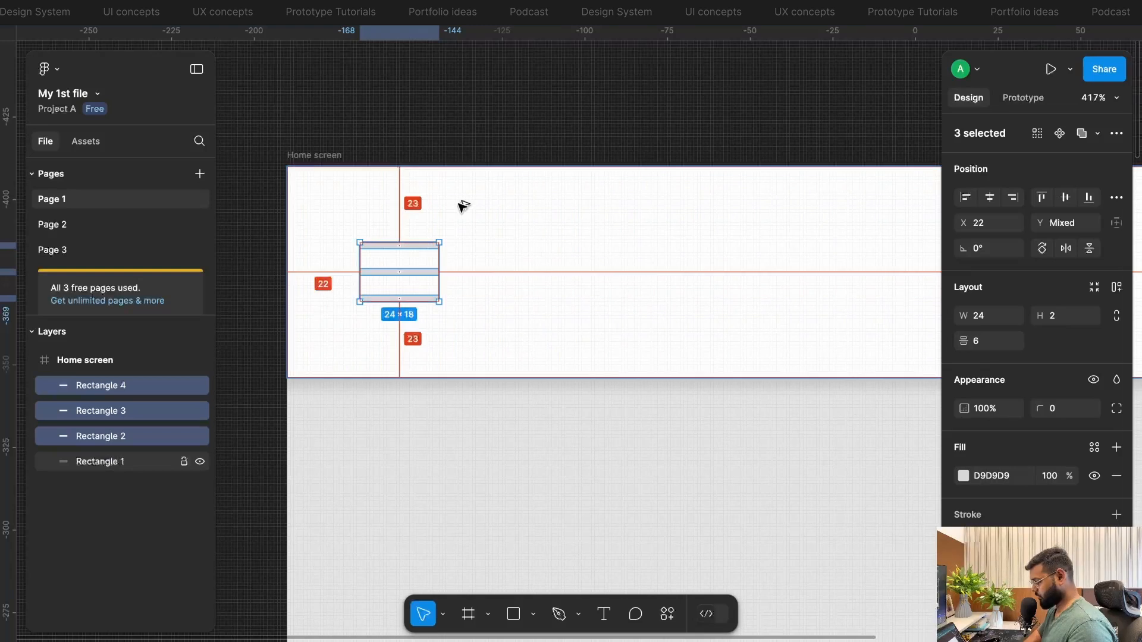
scroll(461, 208, down, 3)
scroll(467, 226, up, 2)
key(ctrl+g)
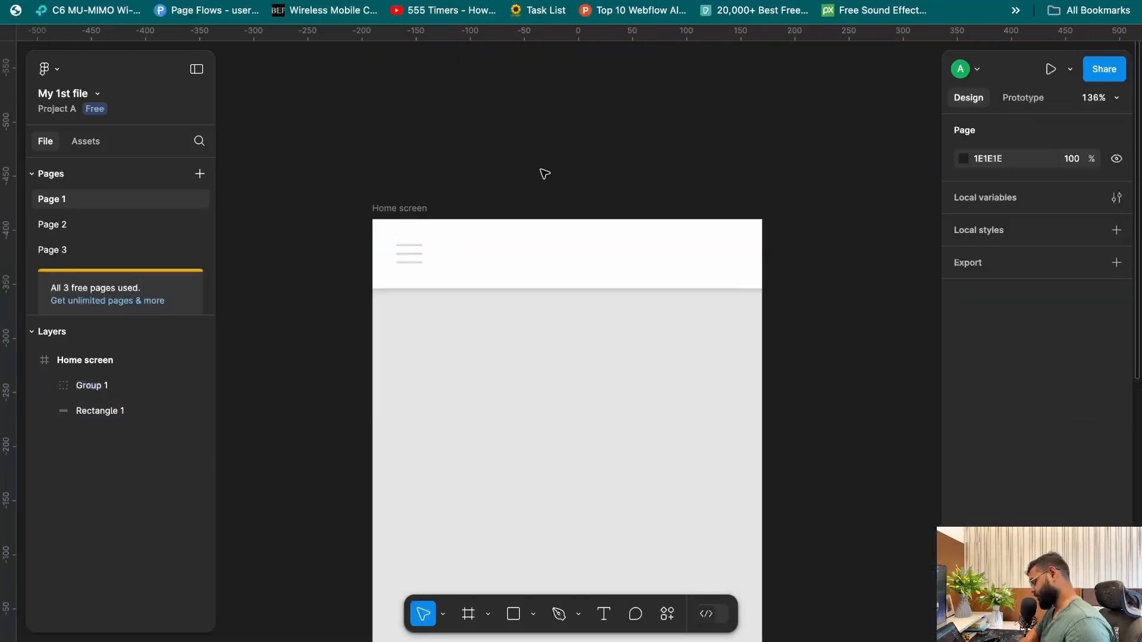
- Draw a vertical line 64 long across the header's full height at about X 67, beside the menu icon
scroll(452, 191, up, 5)
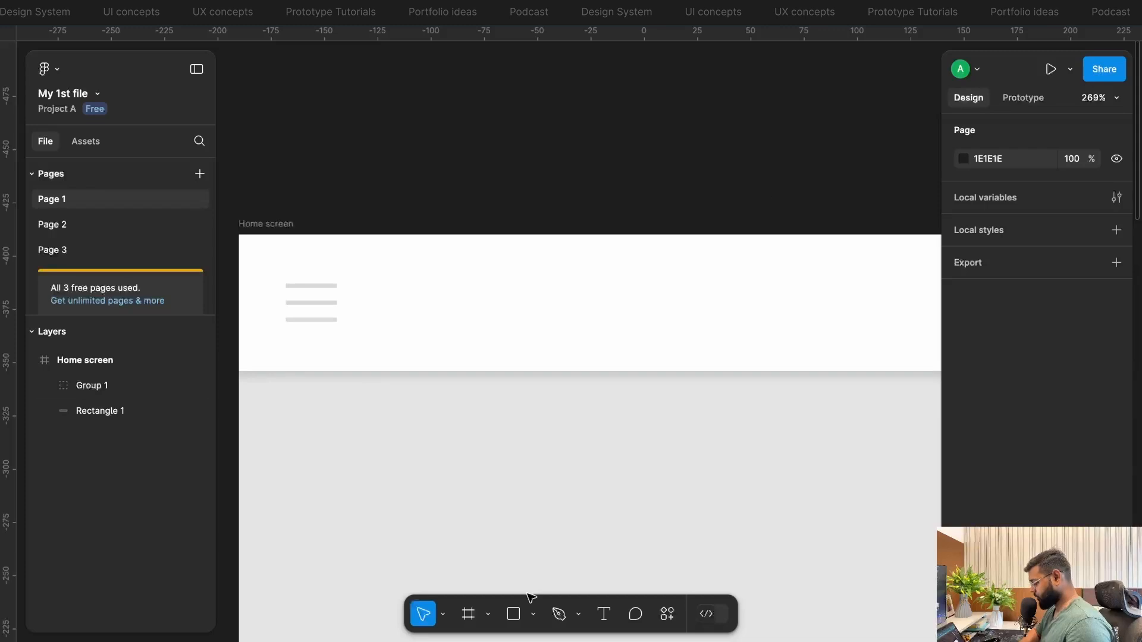
click(533, 613)
click(556, 477)
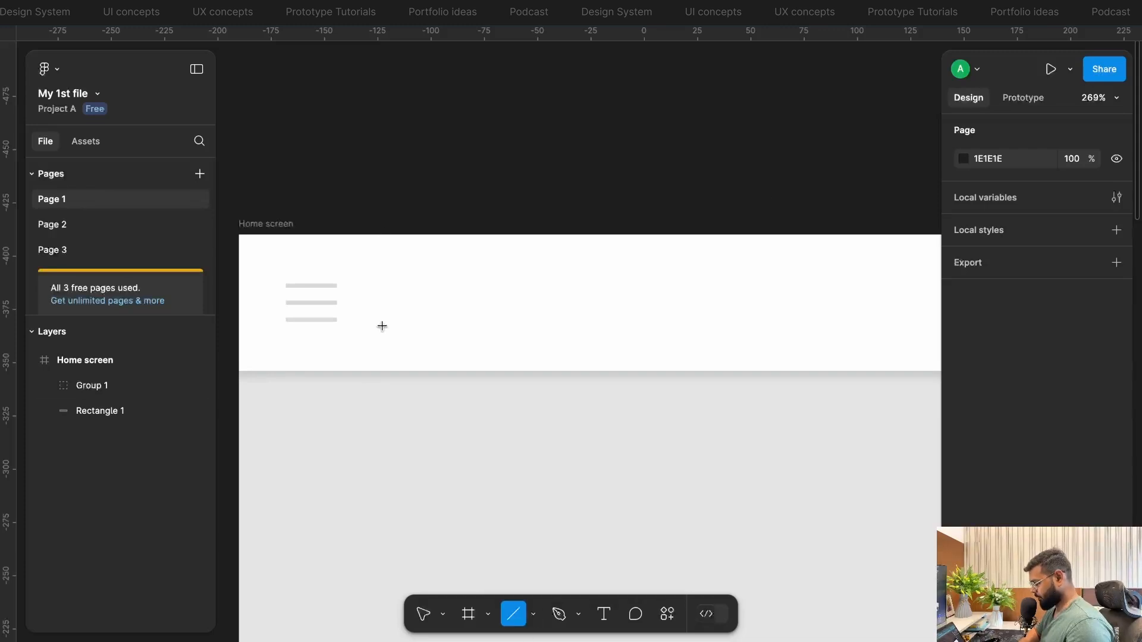
drag(382, 236, 383, 371)
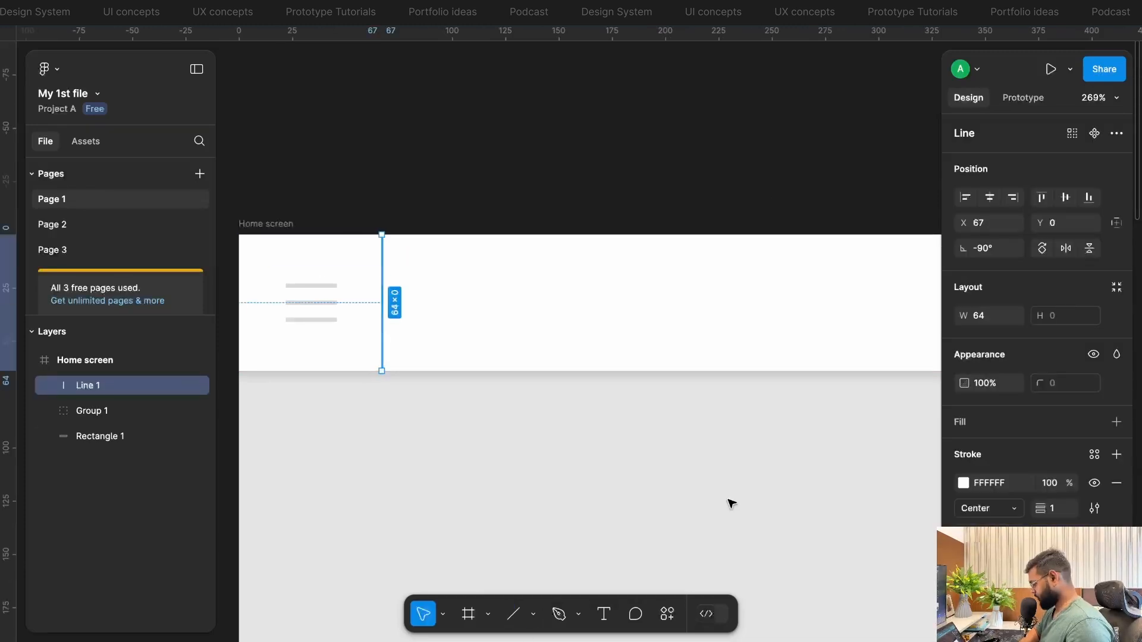
- Set the vertical header line's stroke colour to light grey E6E6E6
click(963, 483)
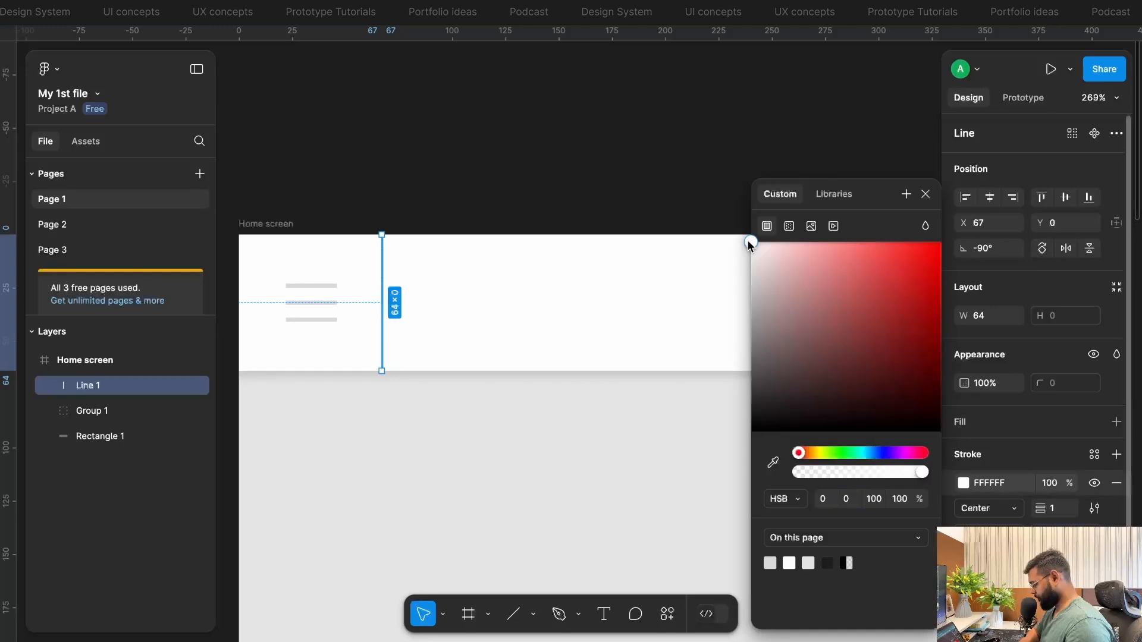
drag(748, 241, 741, 261)
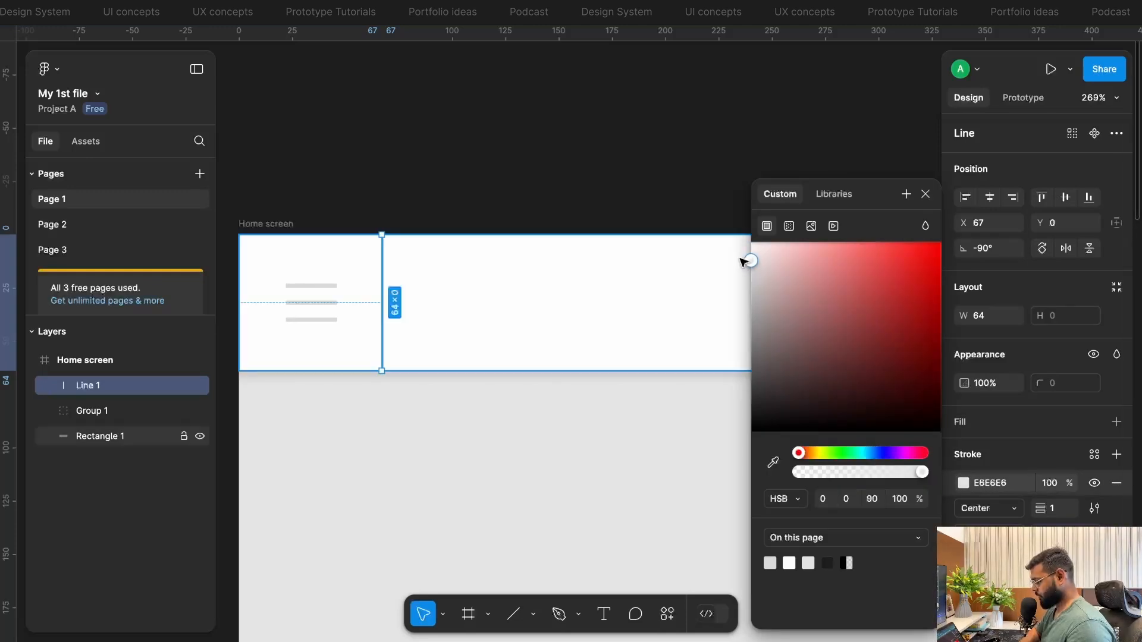
click(625, 132)
- Add the text "My UX blog" on the empty canvas just above the Home screen frame
scroll(624, 132, down, 5)
scroll(600, 145, right, 3)
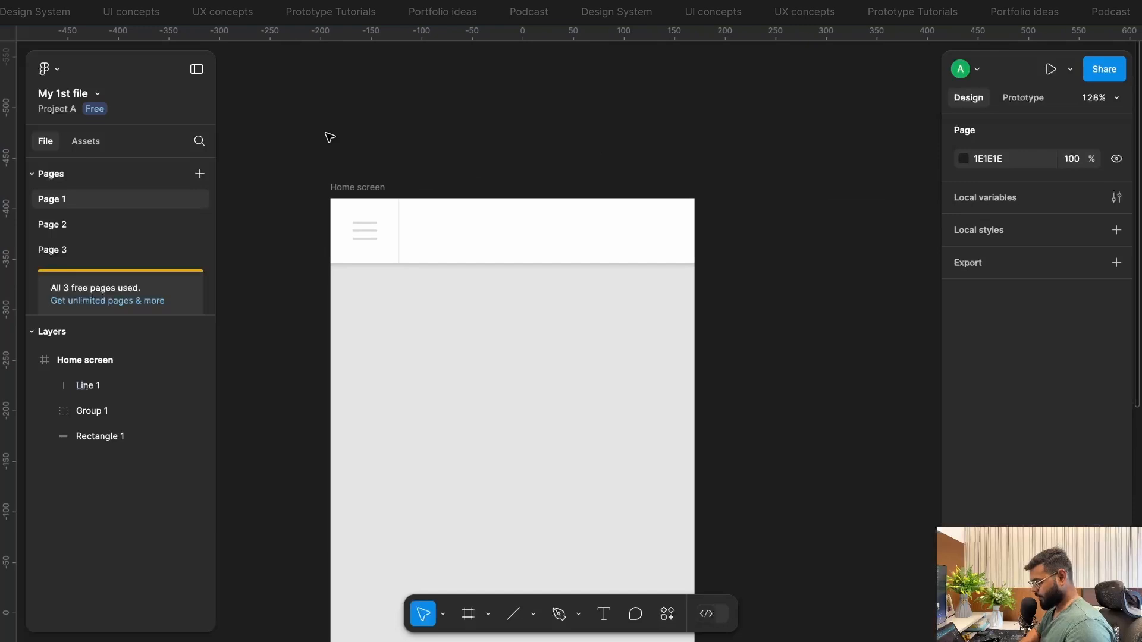
scroll(330, 137, down, 1)
scroll(330, 137, right, 1)
scroll(238, 101, left, 1)
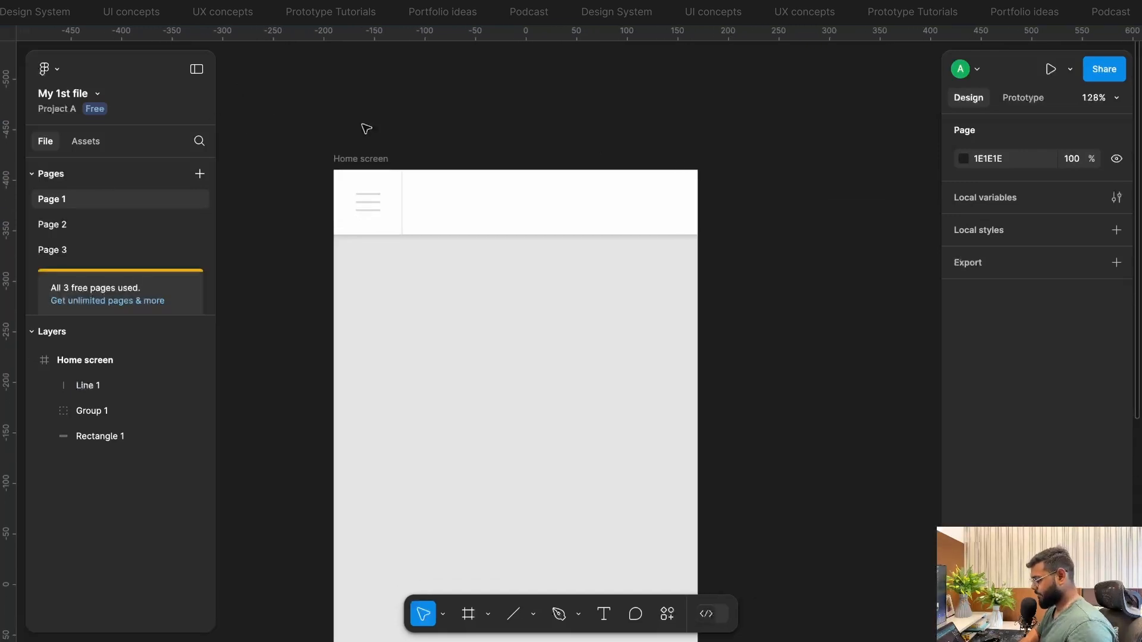
scroll(365, 128, up, 1)
click(604, 614)
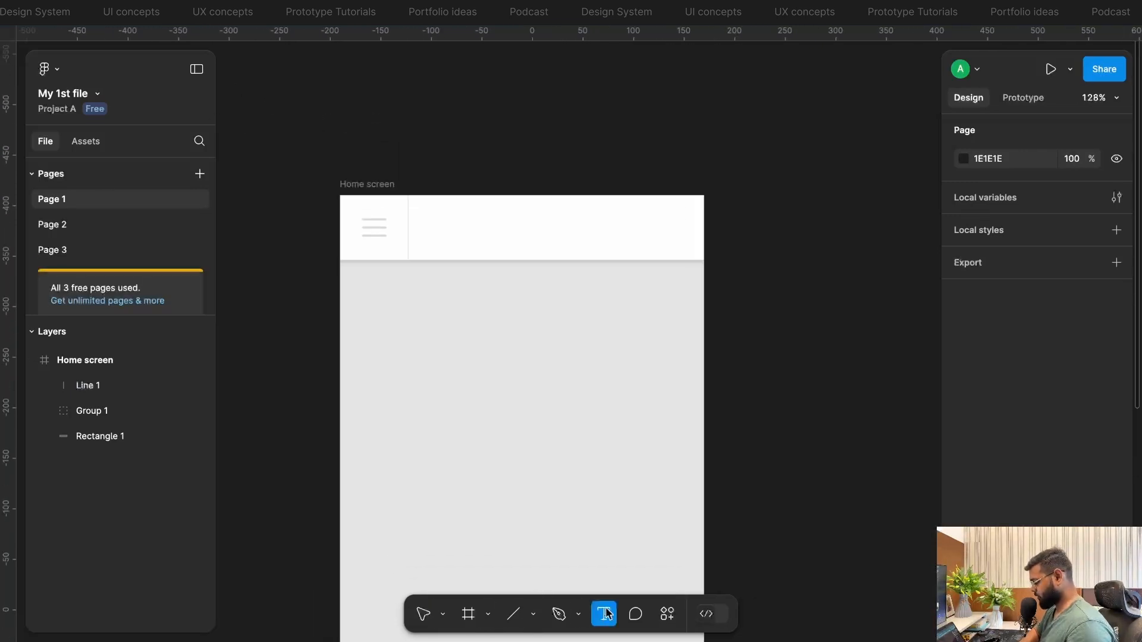
click(628, 156)
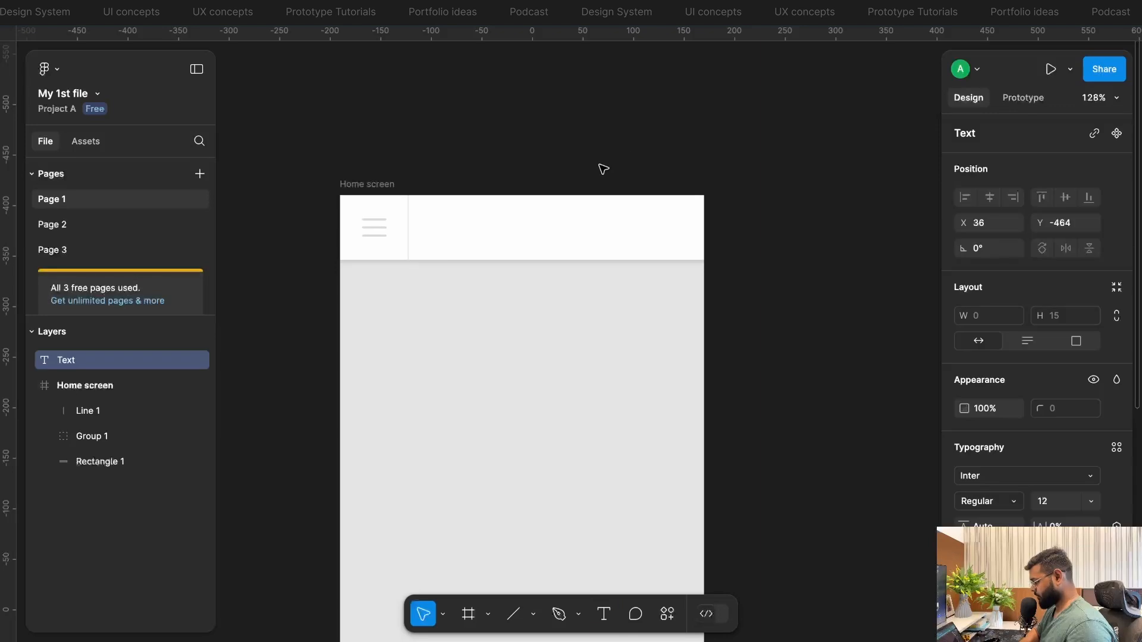
text(My)
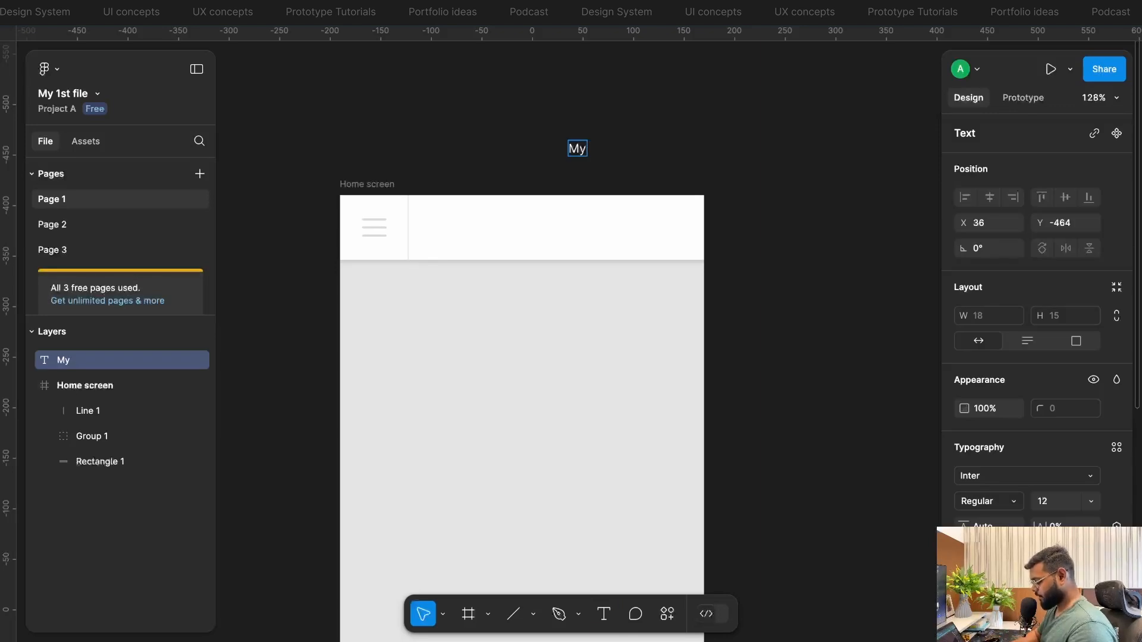
text( UX blog)
key(Escape)
- Set the fill colour of the "My UX blog" text to dark grey 232323
scroll(1035, 416, down, 3)
click(963, 473)
click(832, 334)
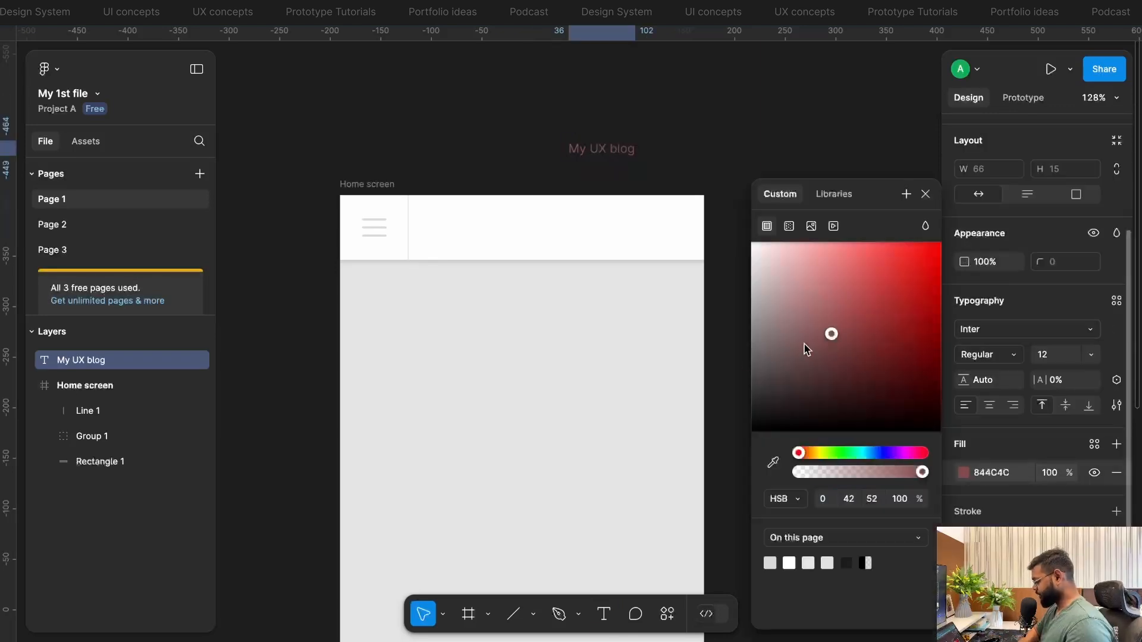
drag(807, 349, 741, 406)
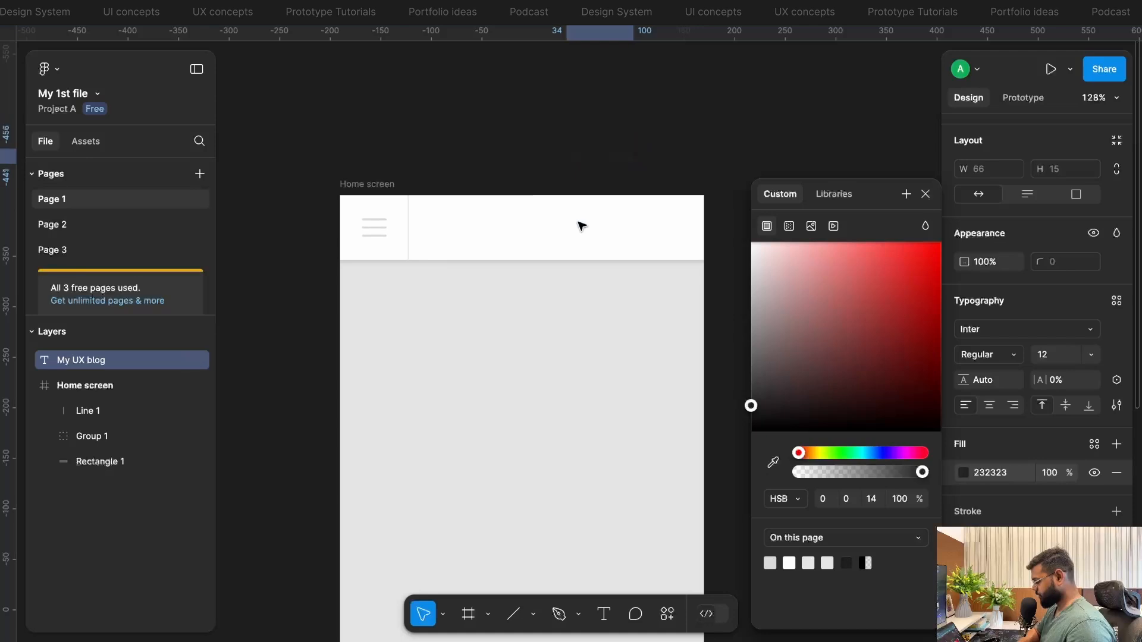
- Move the "My UX blog" text into the white header and set its font size to 24
drag(582, 226, 564, 227)
click(1092, 356)
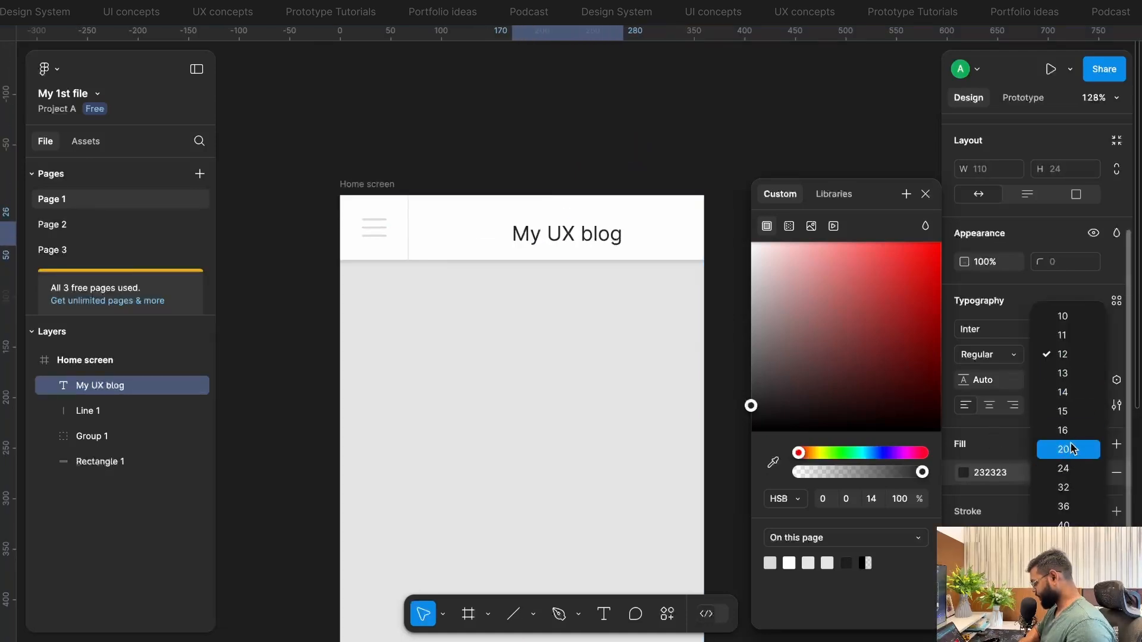
click(1074, 474)
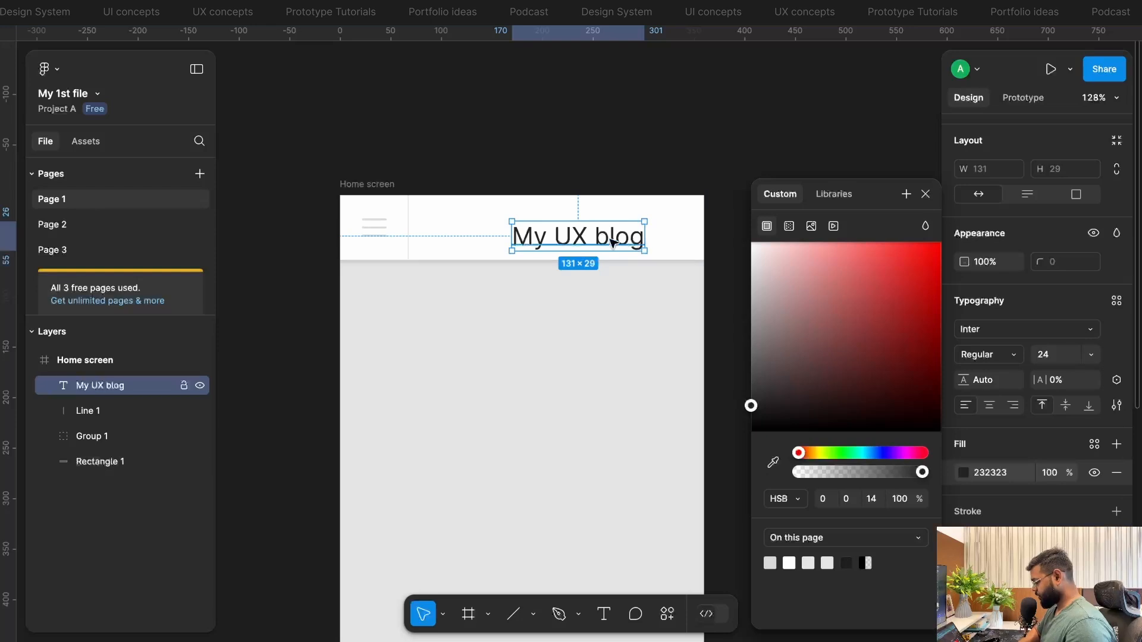
- Reposition the "My UX blog" title within the header at X 131, Y 18, centred vertically
drag(606, 239, 552, 232)
click(670, 143)
click(663, 133)
click(583, 249)
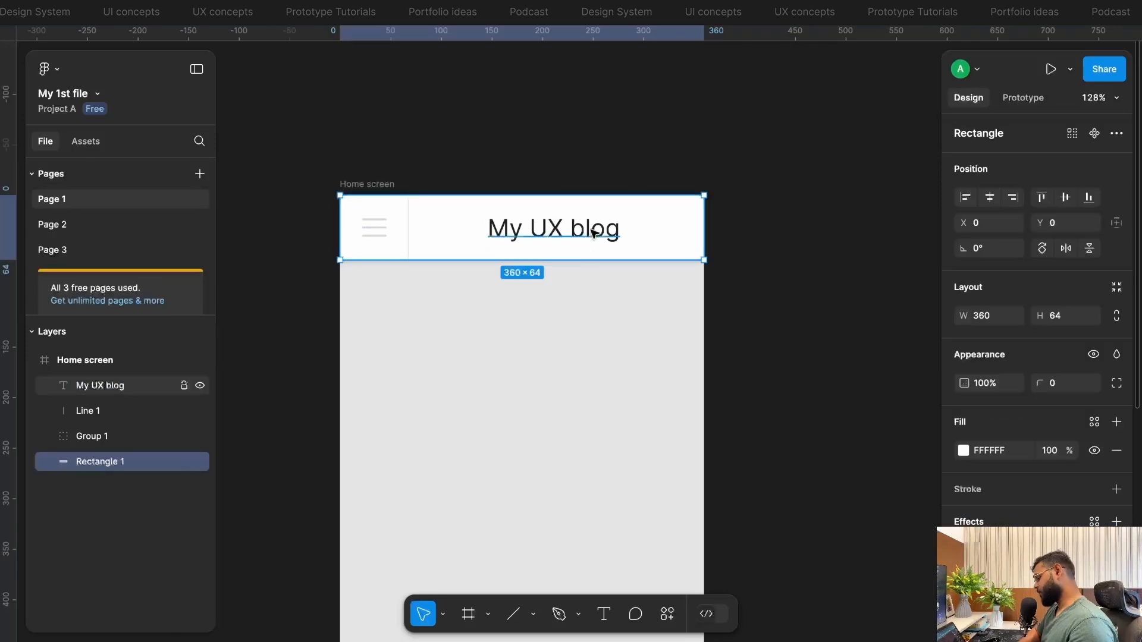
click(596, 230)
drag(580, 237, 568, 239)
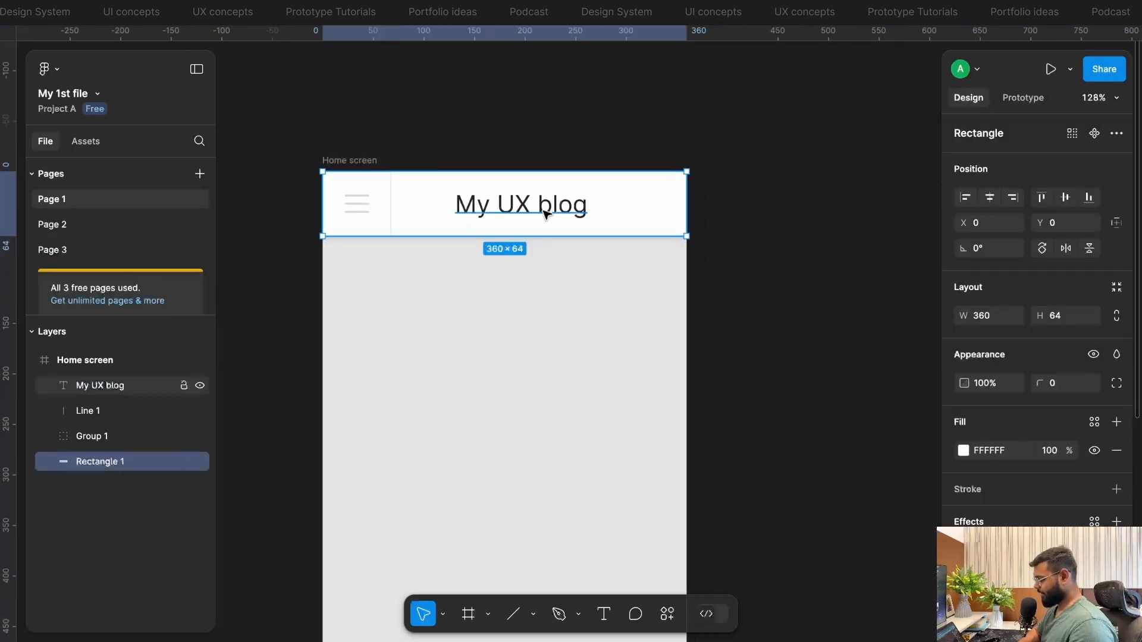
click(550, 213)
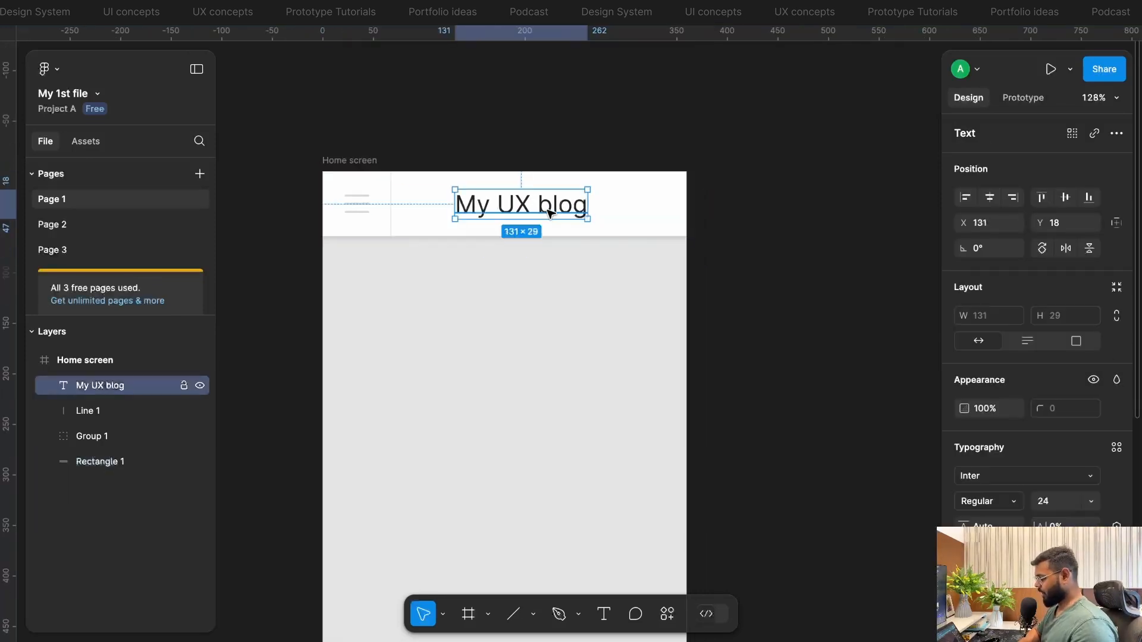
click(679, 154)
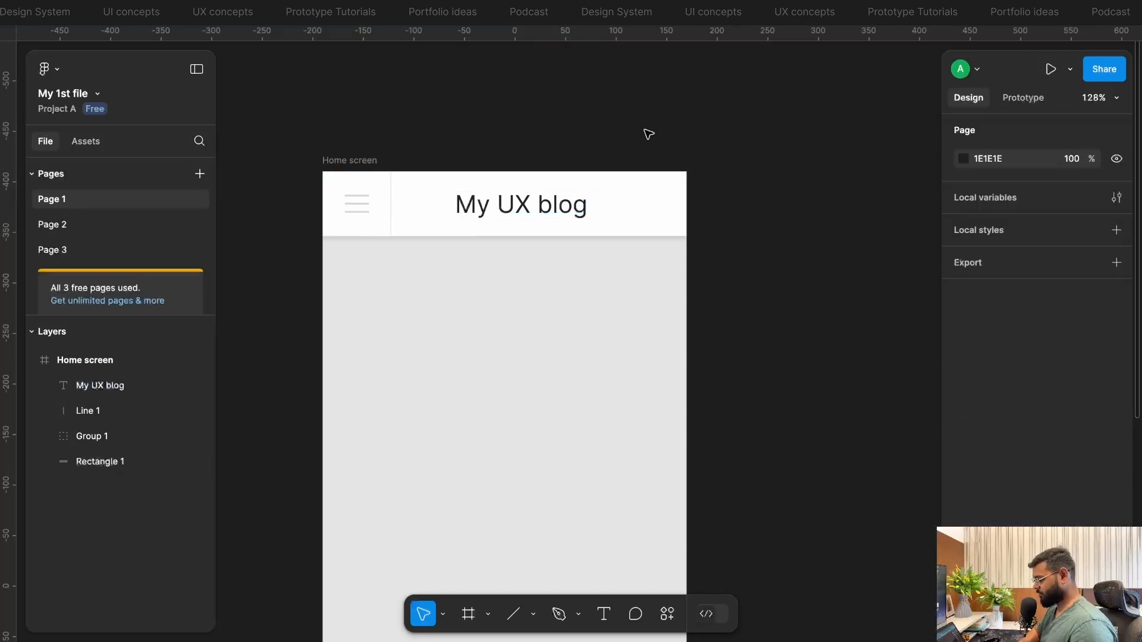
- Group the title, divider line, menu icon and background rectangle of the header
scroll(646, 113, down, 5)
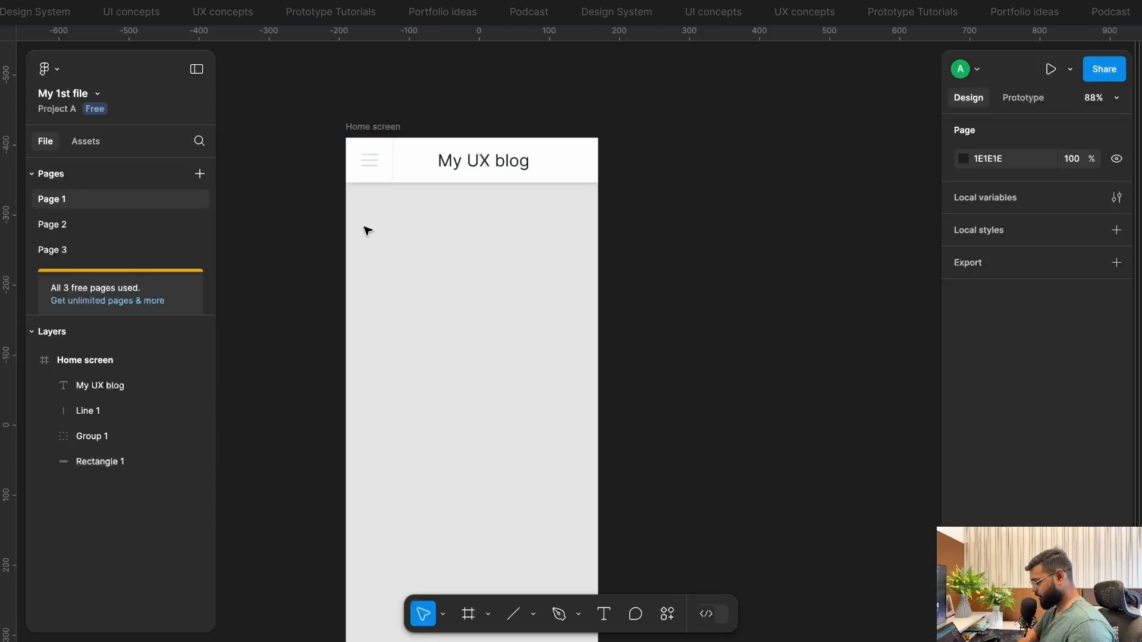
drag(363, 226, 543, 153)
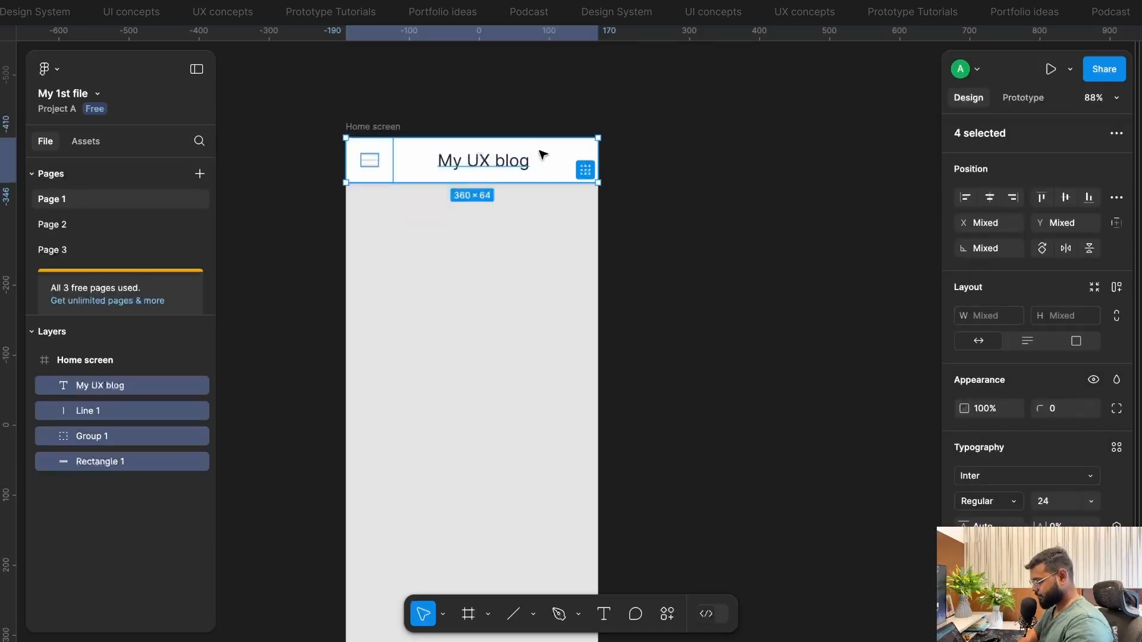
key(ctrl+g)
- Set the header group's prototype scroll position to Fixed (stay in place)
click(1024, 99)
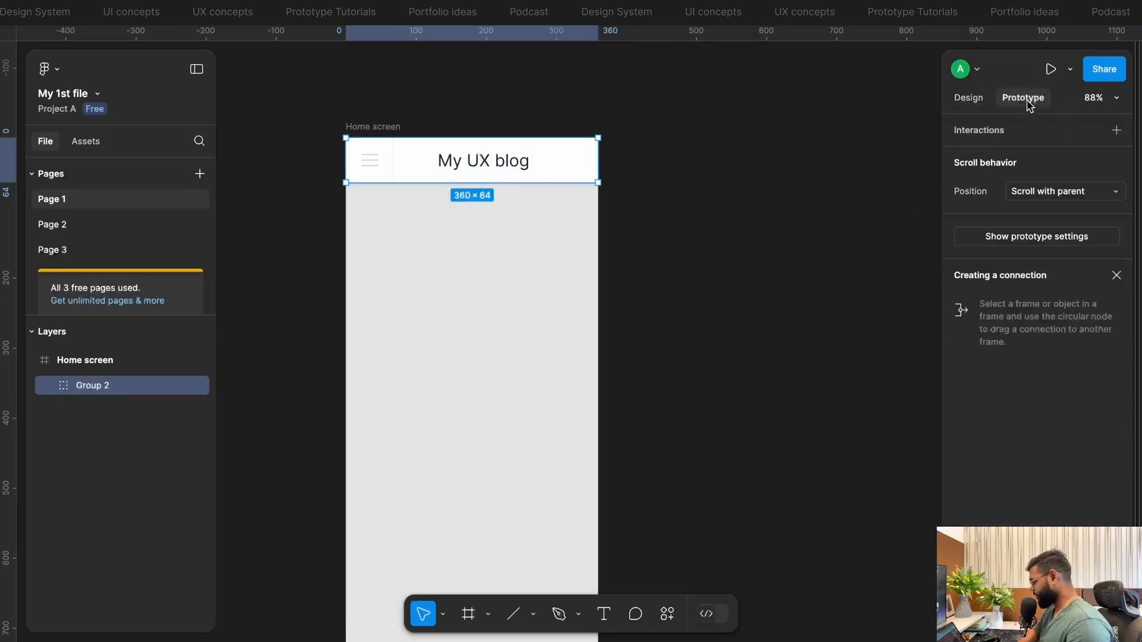
click(1049, 189)
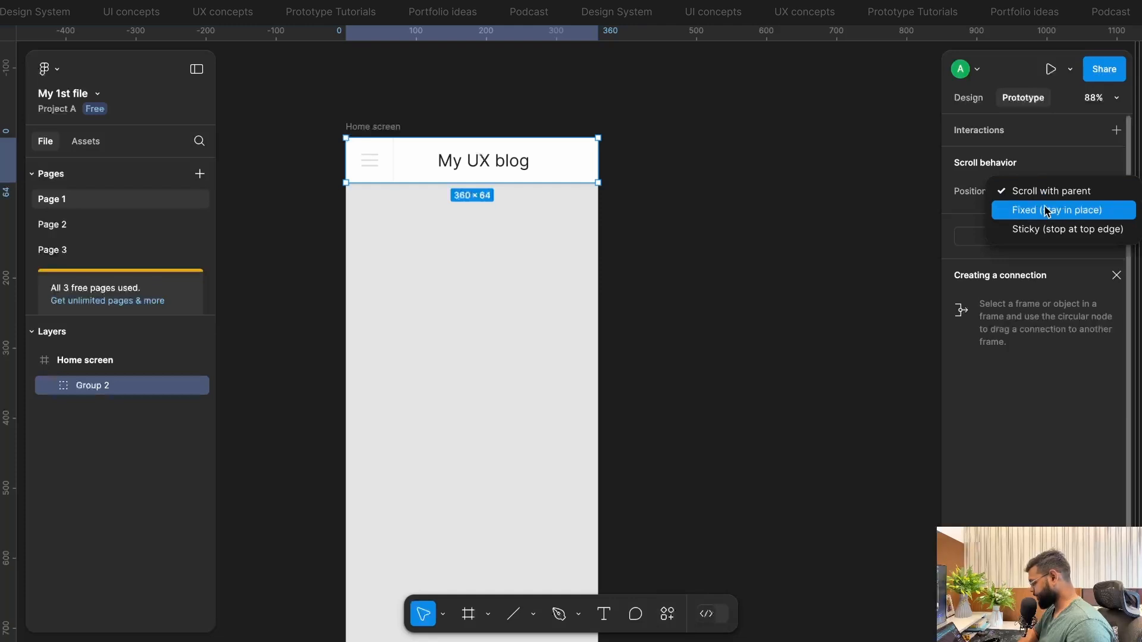
click(1044, 195)
click(1044, 195)
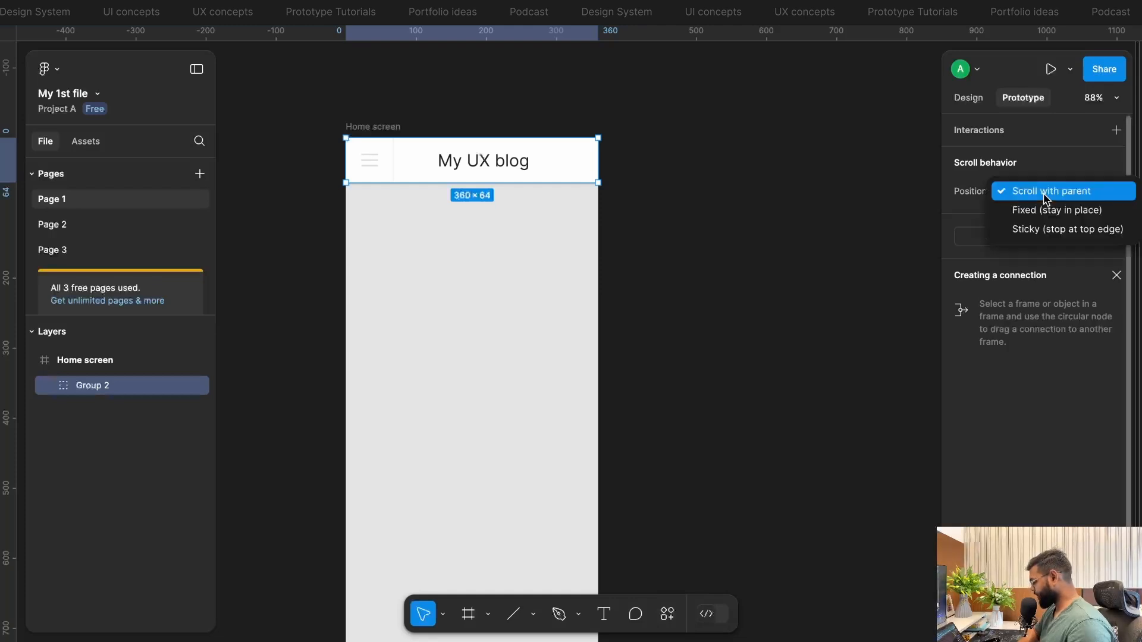
click(1032, 212)
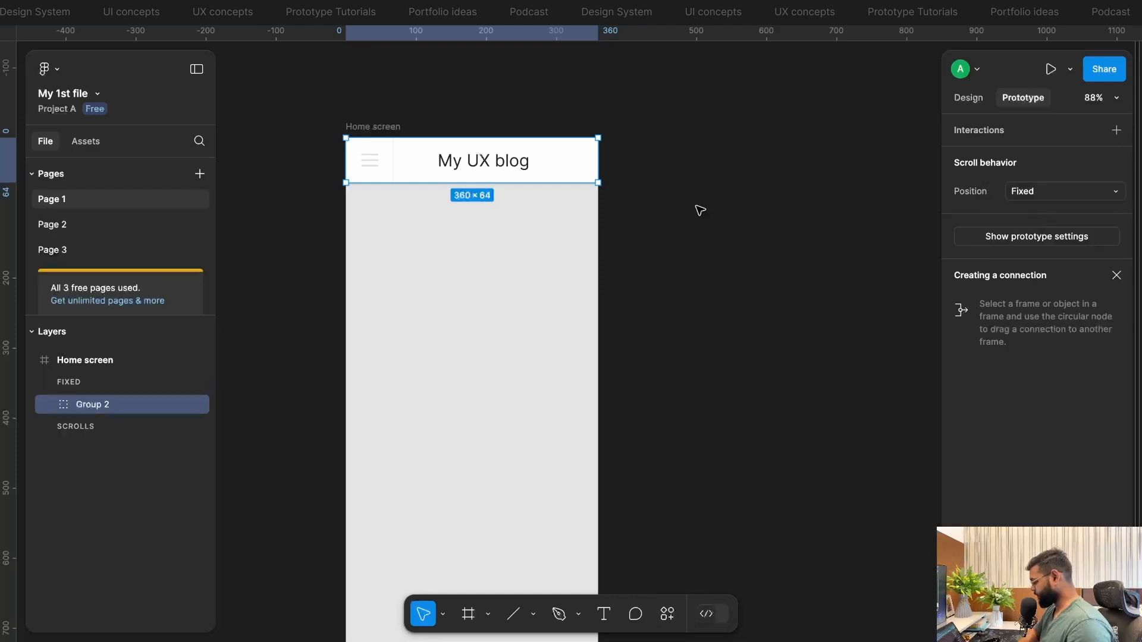
click(665, 200)
- Start a text block below the header, near the frame's left edge, with the greeting line "Hi,"
scroll(441, 301, down, 5)
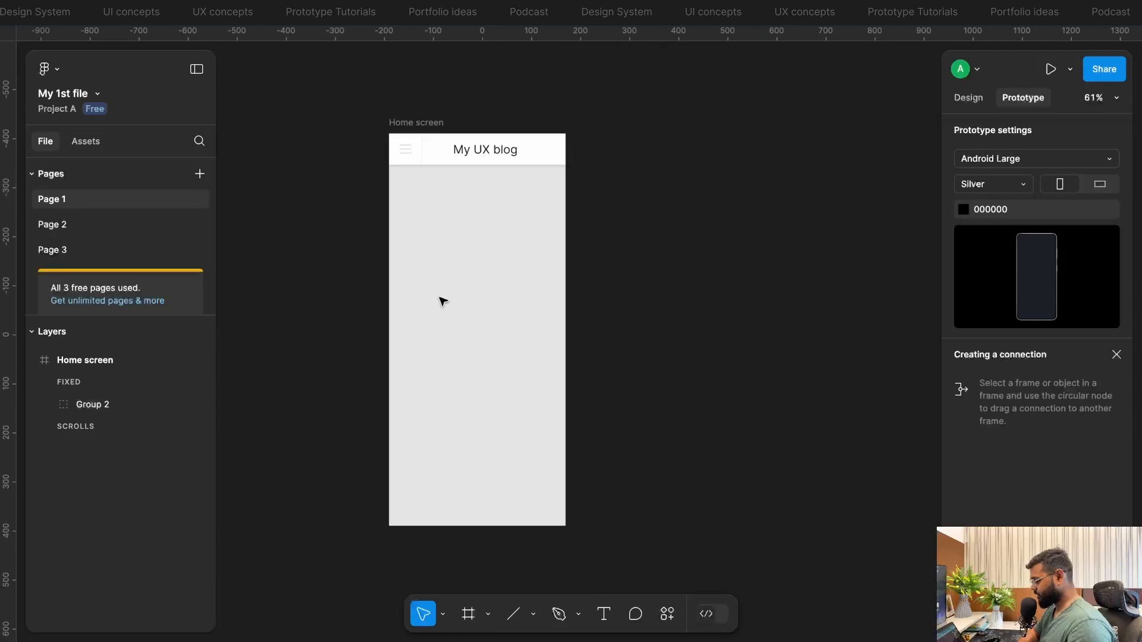
scroll(441, 301, up, 1)
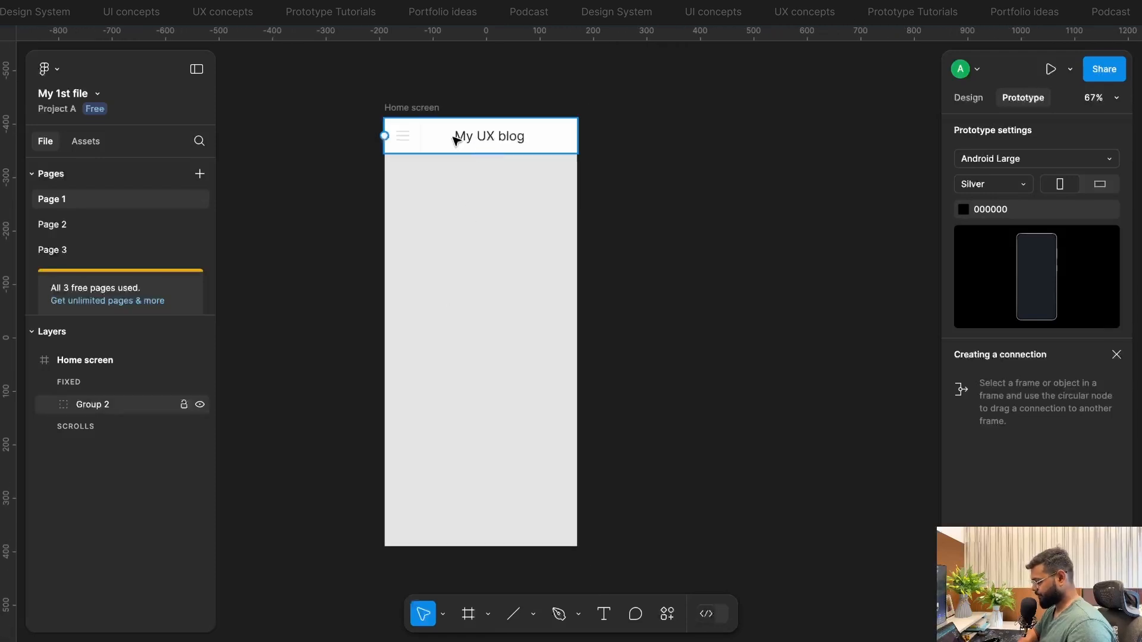
scroll(456, 139, up, 5)
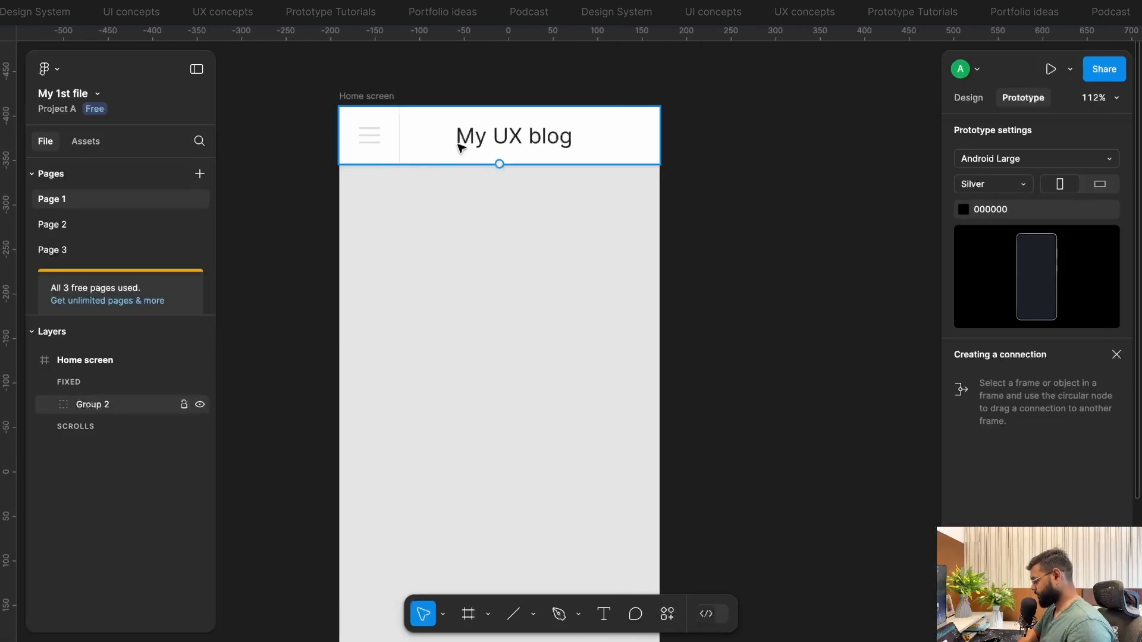
scroll(434, 127, up, 1)
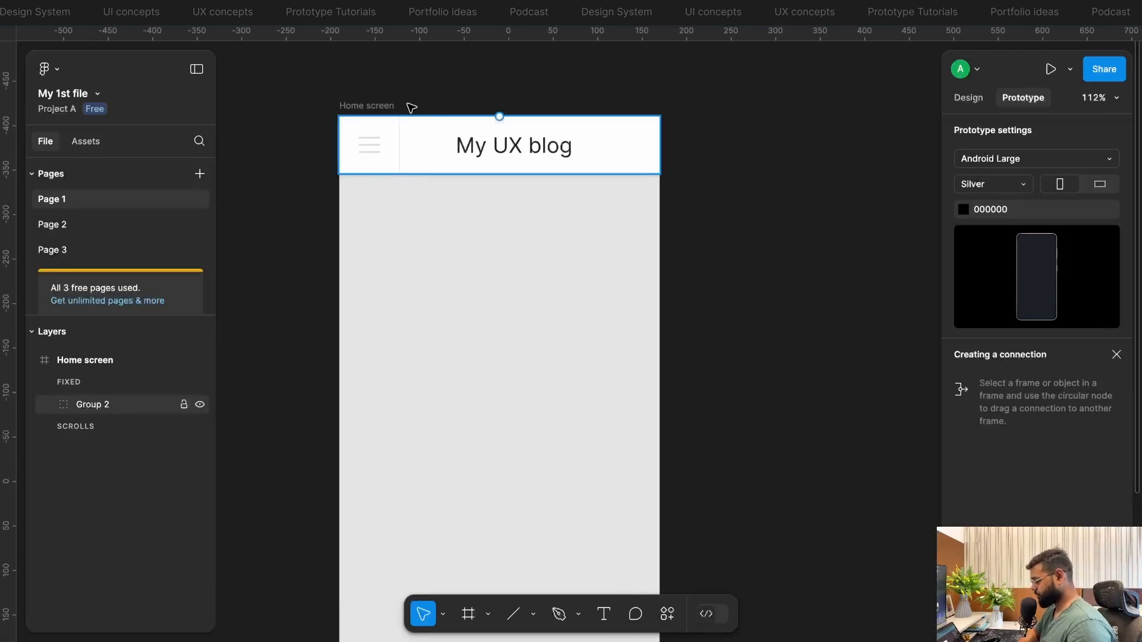
click(378, 112)
scroll(446, 265, down, 3)
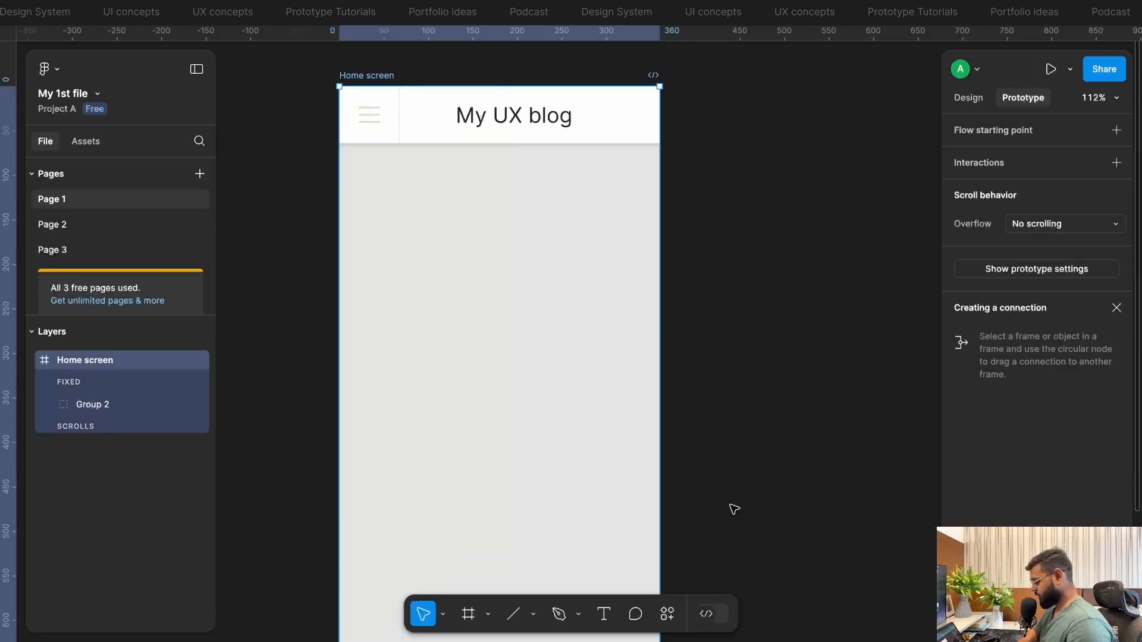
click(604, 614)
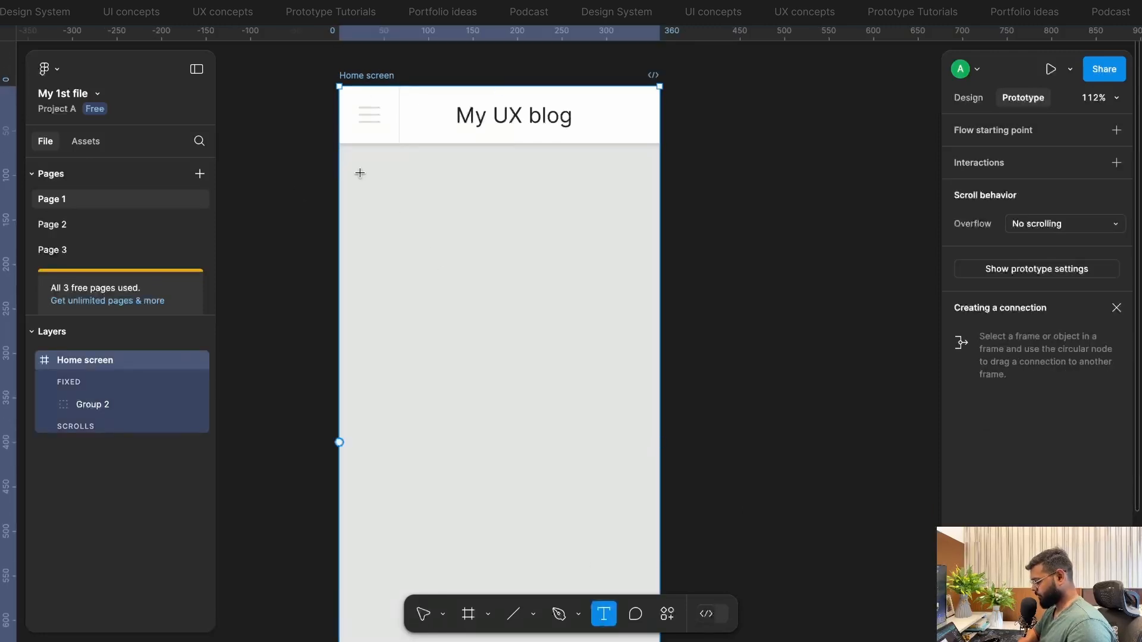
scroll(363, 162, up, 2)
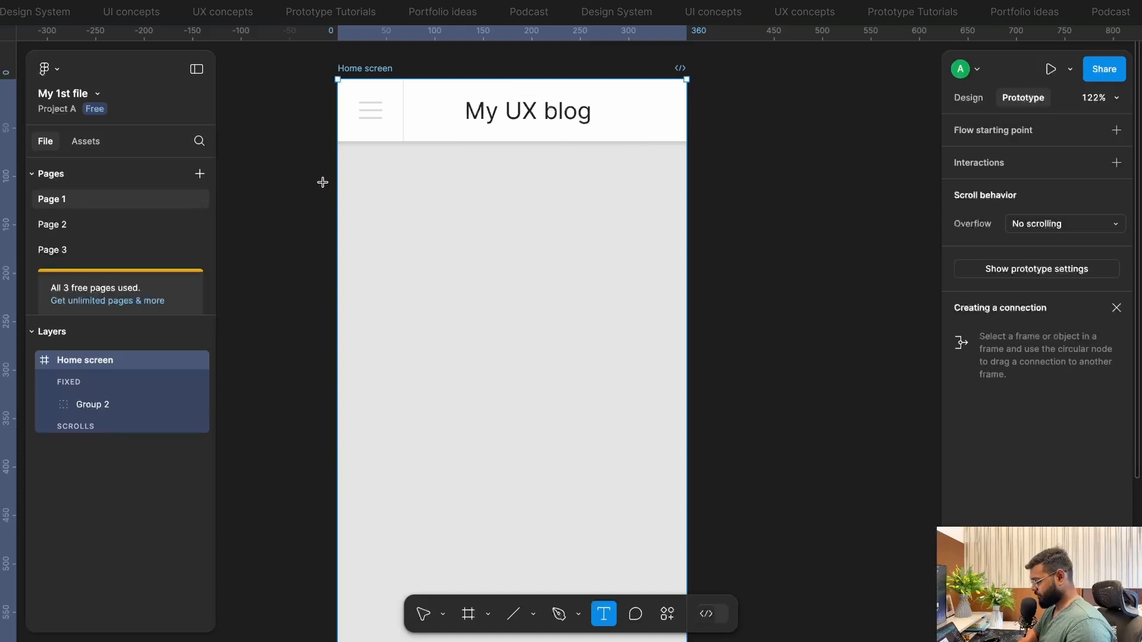
click(367, 174)
text(Hi)
key(Escape)
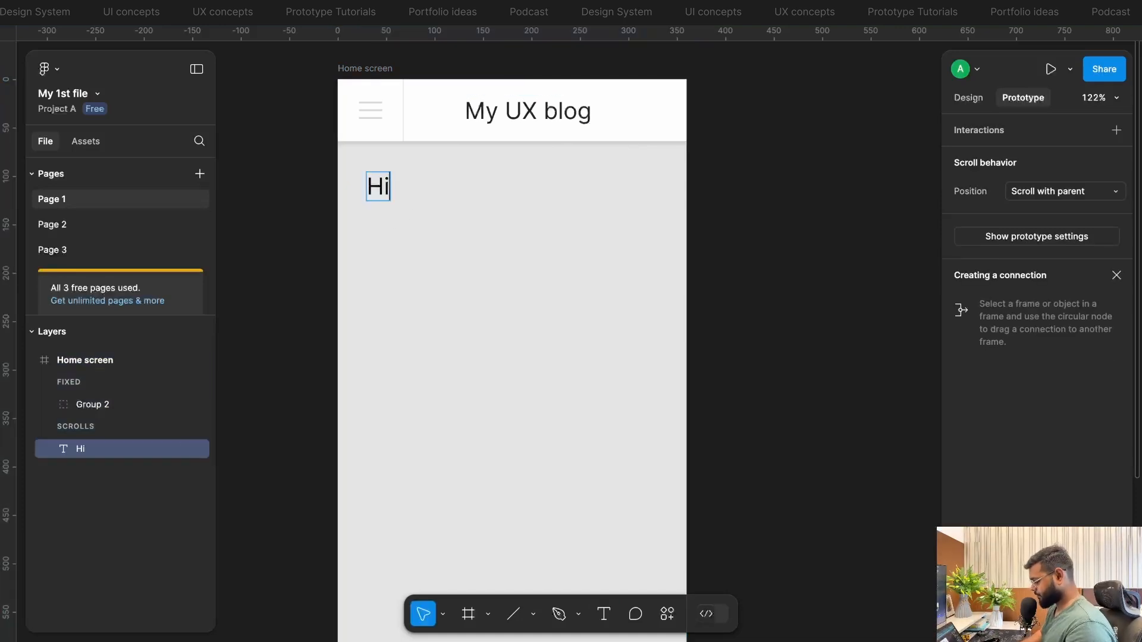
text(,)
key(Return)
- Write "My name is" followed by the author's full name and a comma as the text block's second line
text(My name is atulya)
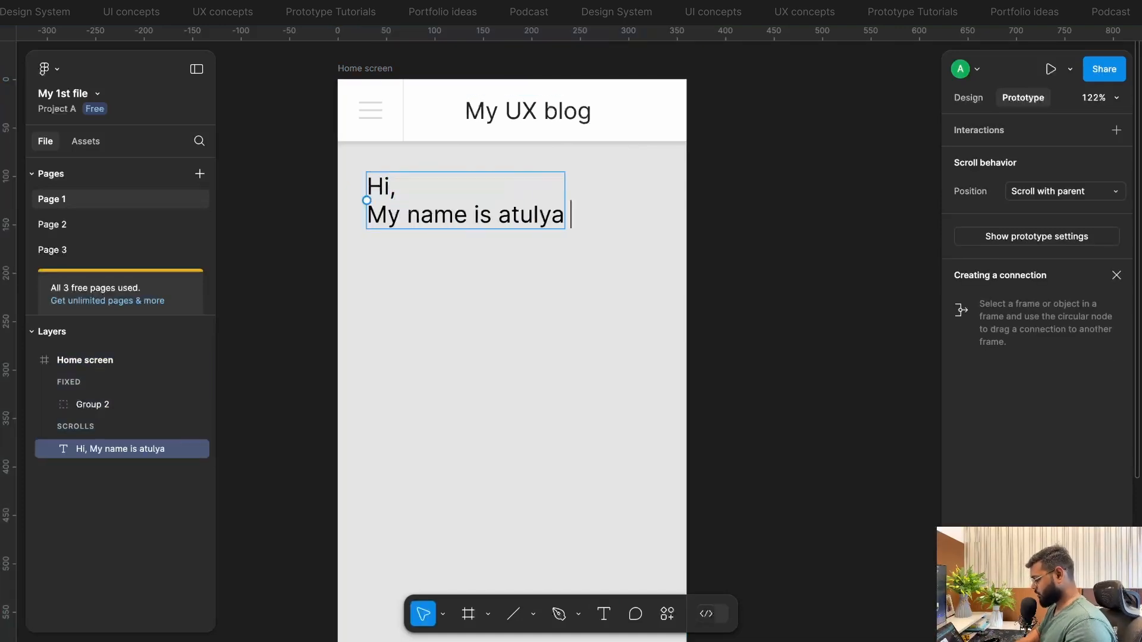
key(BackSpace)
key(BackSpace)
text(kumar,)
key(Return)
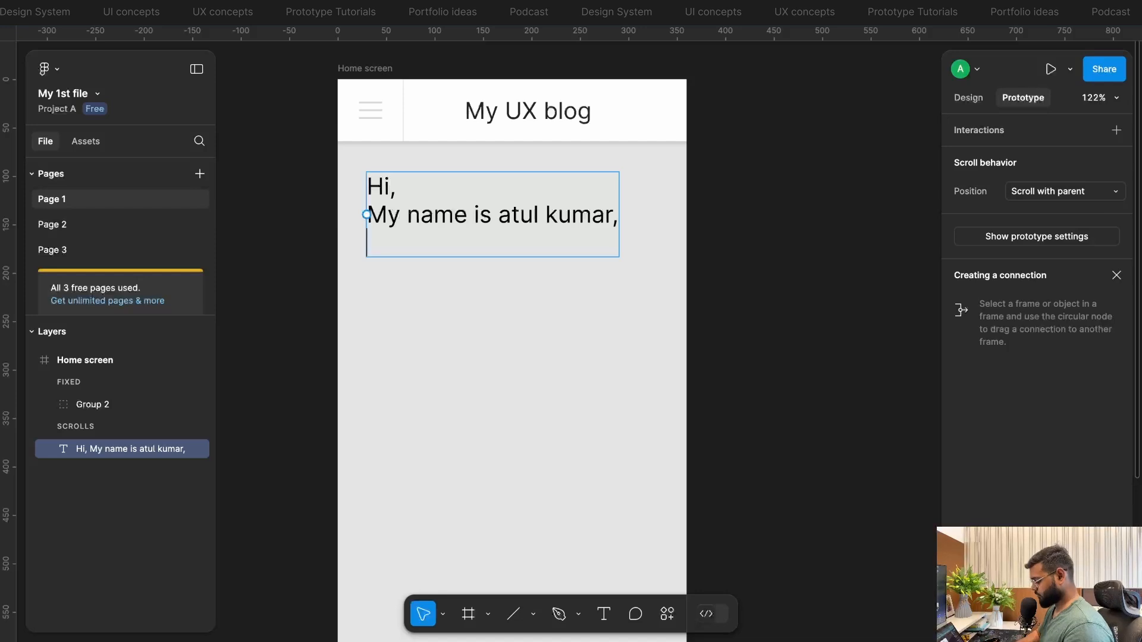
- Write "I share my stuff there" as the third line of the introduction text
text(S)
key(BackSpace)
text(I share my)
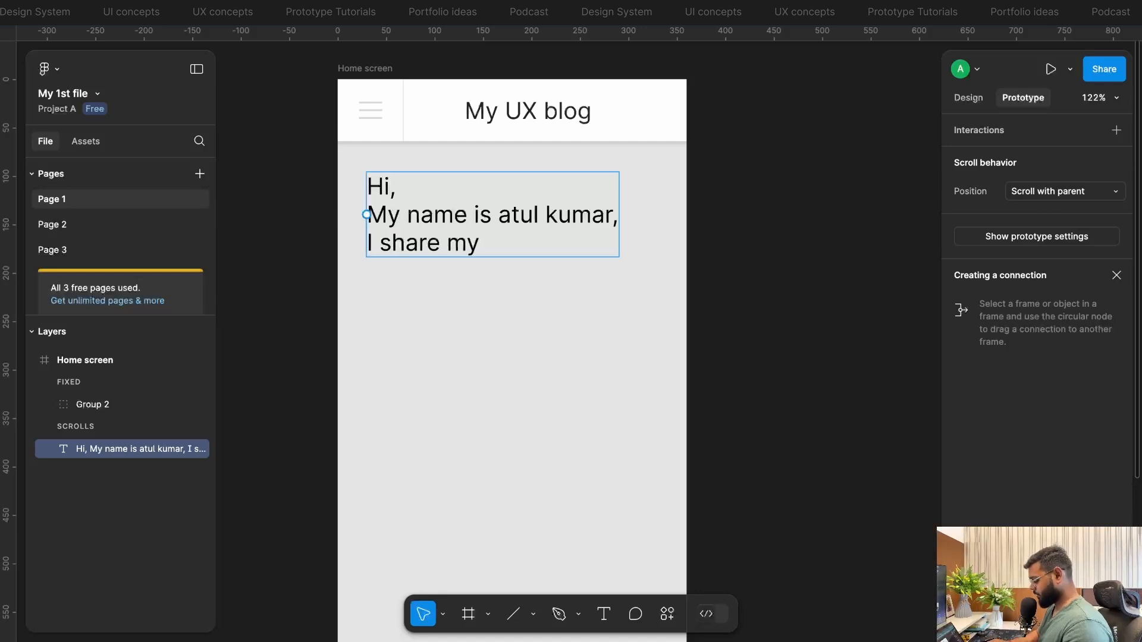
text( learning)
key(BackSpace)
key(BackSpace)
key(BackSpace)
key(BackSpace)
key(BackSpace)
key(BackSpace)
key(BackSpace)
key(BackSpace)
text(s)
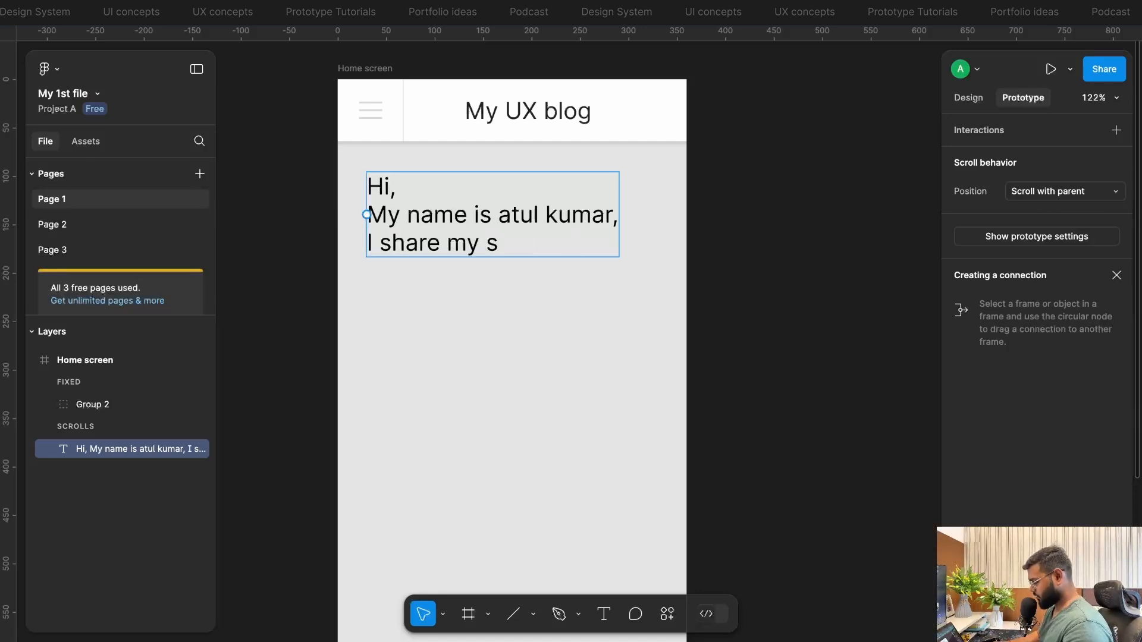
text(tuff there)
- Replace the third line's wording after "I" with "write my stuff here"
key(ctrl+shift+Left)
key(ctrl+shift+Left)
key(ctrl+shift+Left)
key(ctrl+shift+Left)
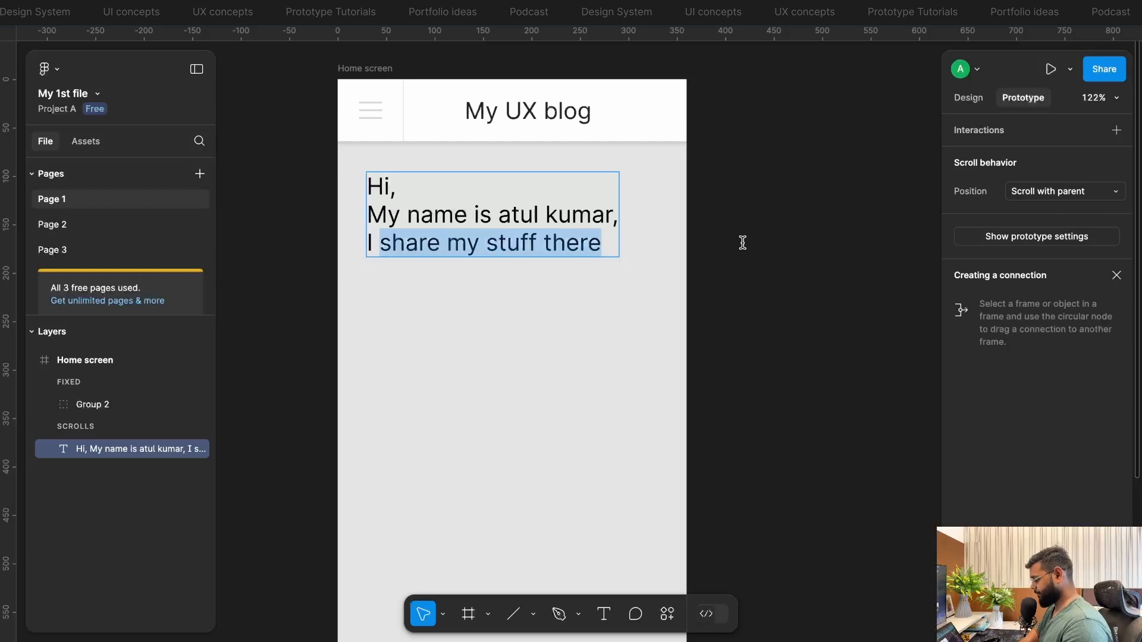
text(write my stuff here)
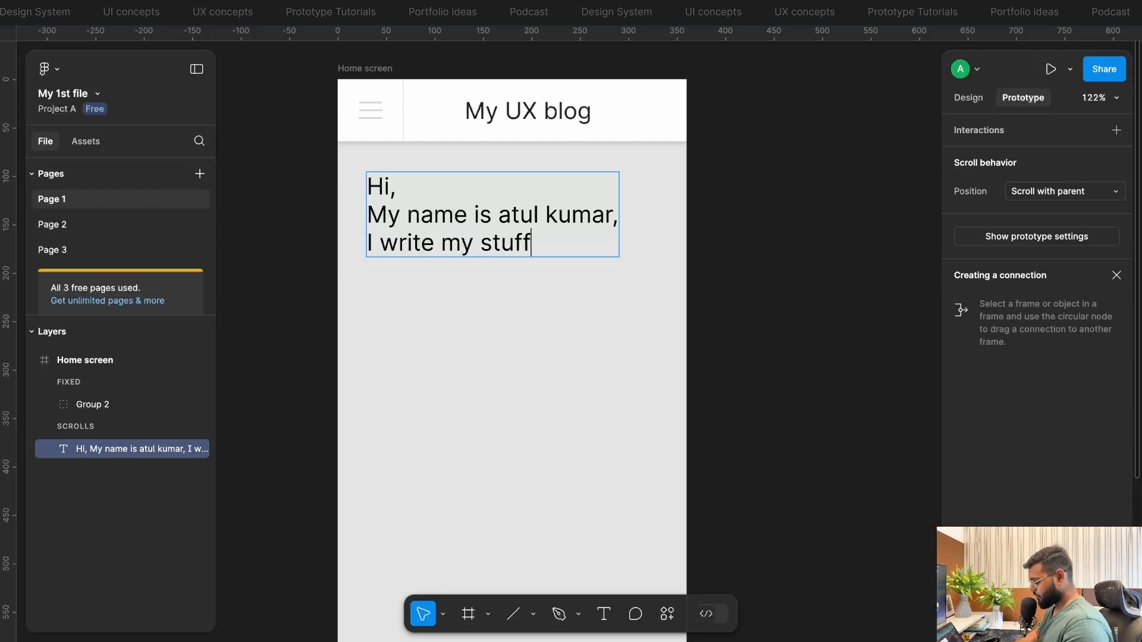
- Finish editing the introduction text and reposition it below the header at X 30, Y 94
key(Escape)
drag(459, 228, 429, 198)
key(shift+Right)
key(shift+Right)
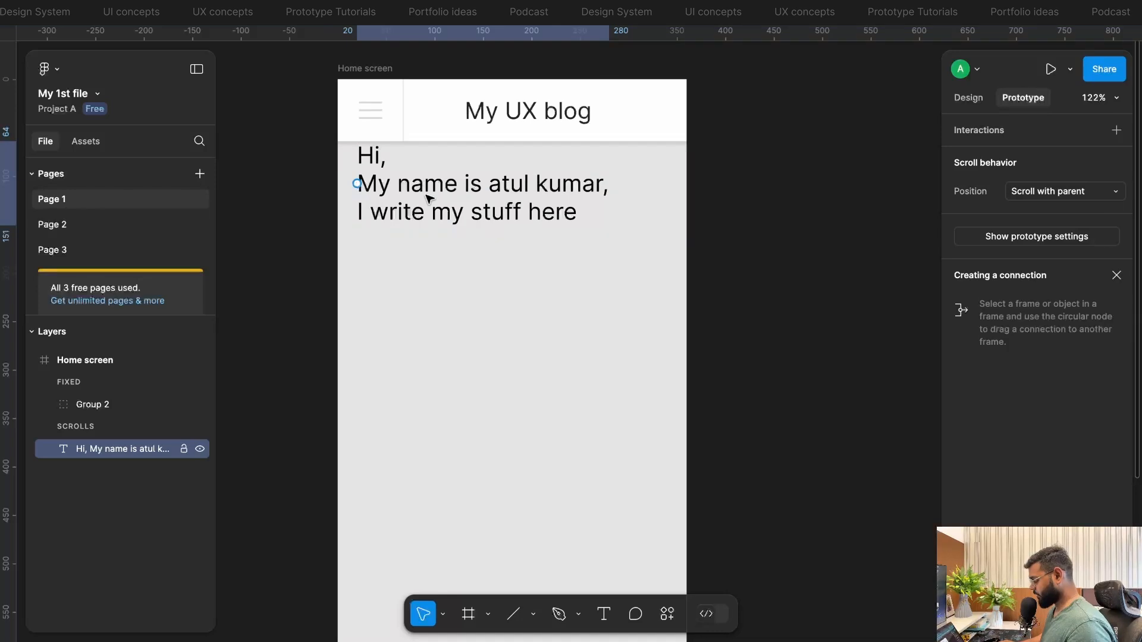
key(shift+Right)
key(shift+Down)
key(shift+Down)
key(shift+Down)
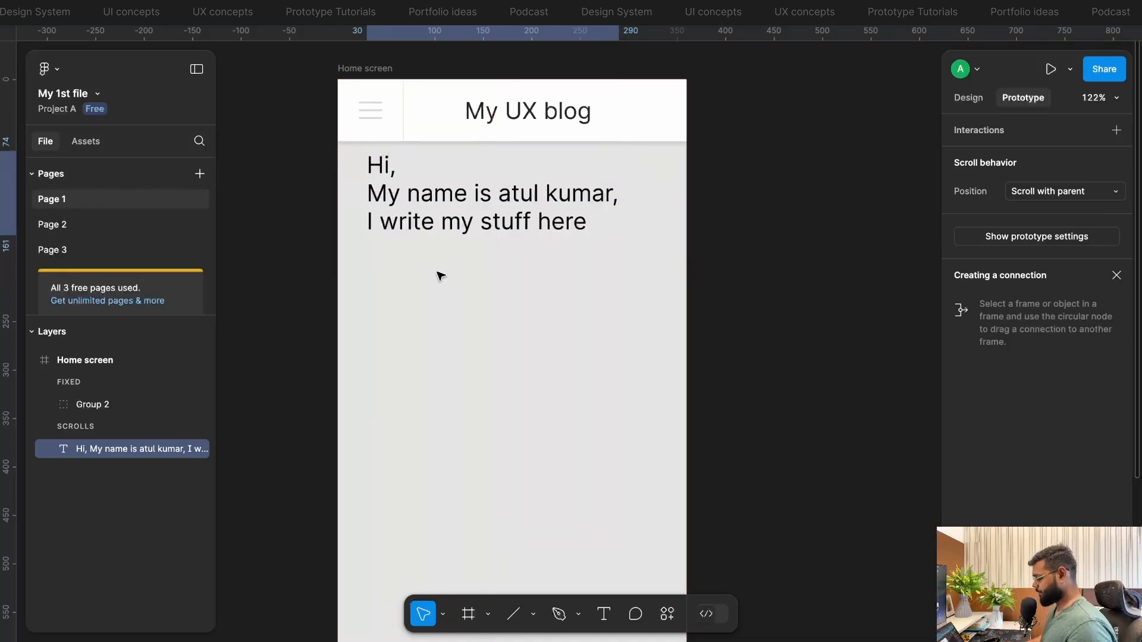
key(alt)
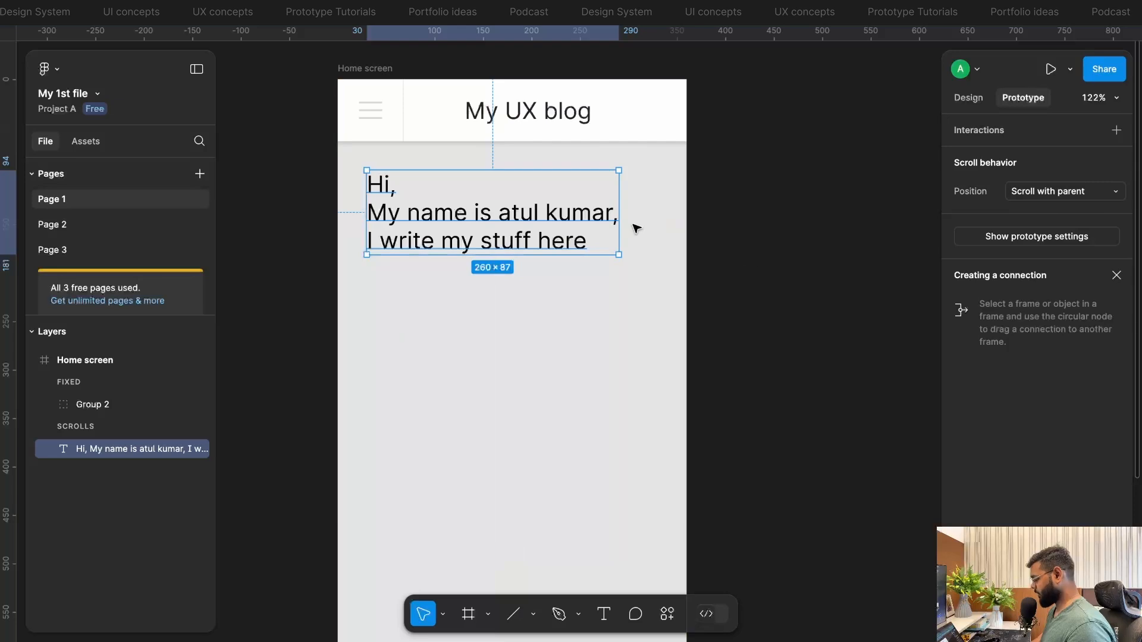
- Widen the introduction text block to a width of 300
drag(619, 202, 645, 205)
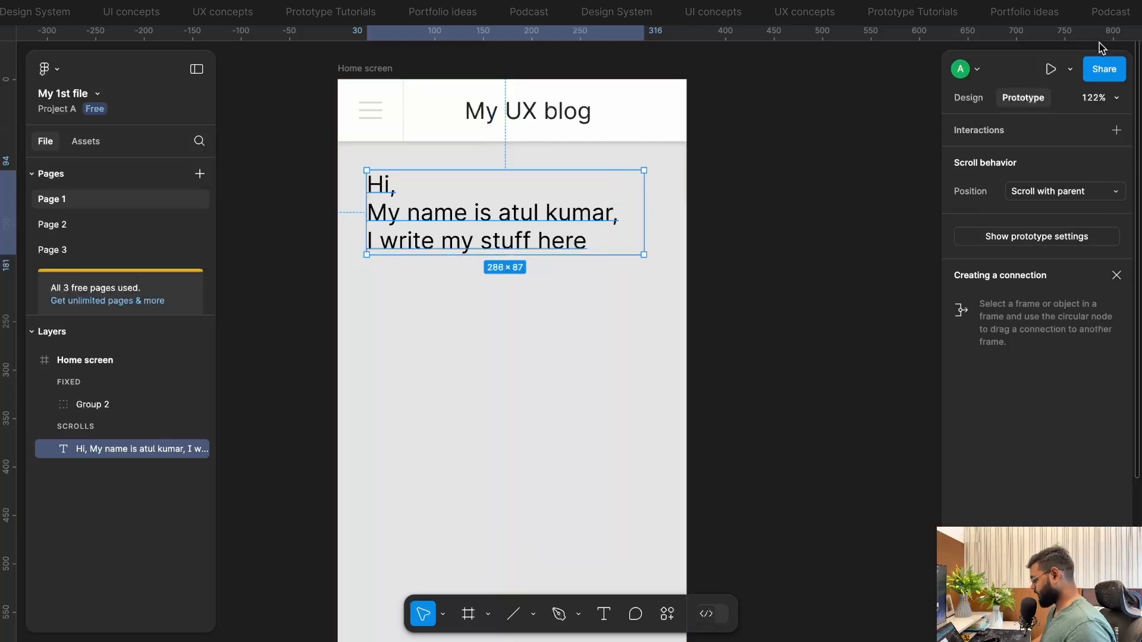
click(968, 98)
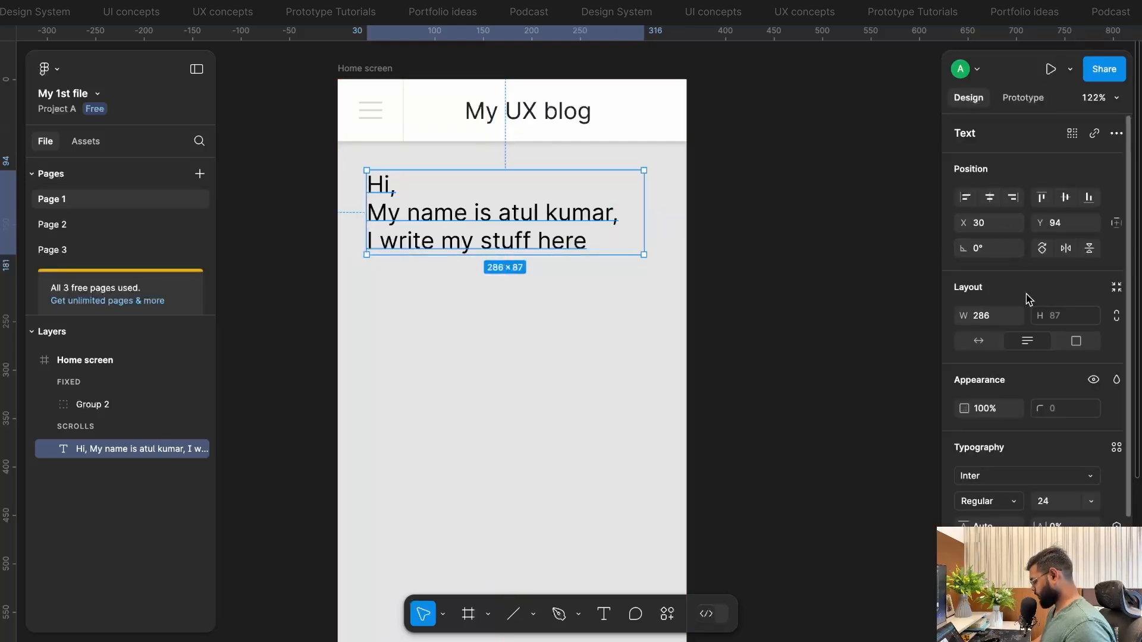
click(988, 317)
key(shift+Up)
key(shift+Up)
key(Down)
key(Down)
key(Down)
key(Down)
key(Down)
key(Down)
click(560, 347)
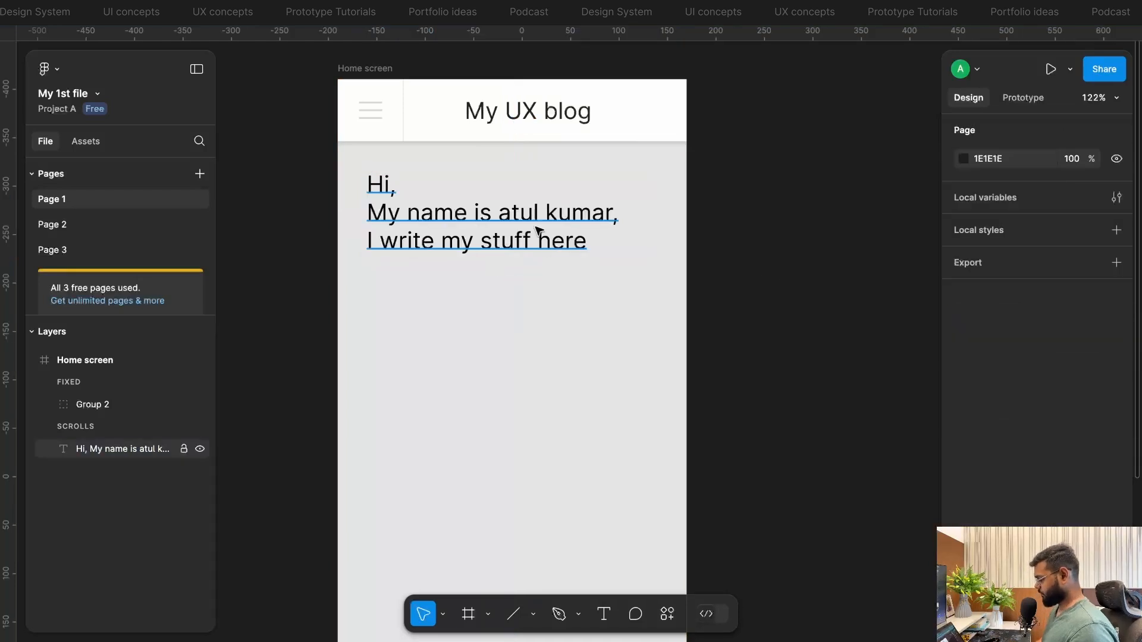
- Draw a rectangle about 302 × 143 below the introduction text inside the home screen frame
click(537, 230)
scroll(475, 334, down, 2)
click(687, 298)
scroll(694, 298, down, 3)
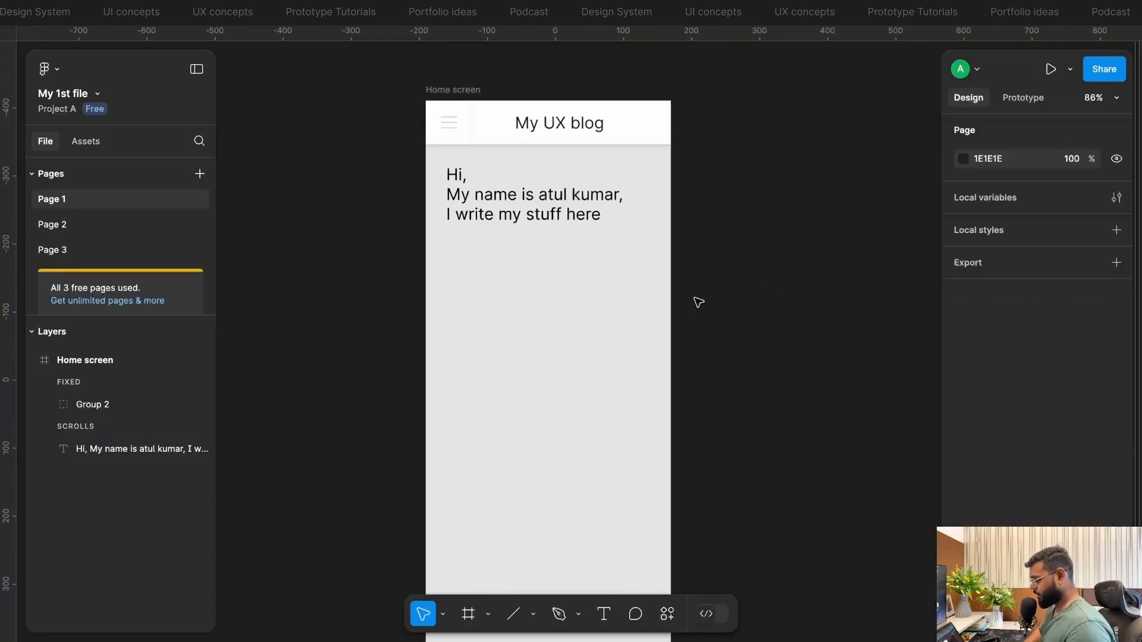
scroll(695, 299, down, 1)
click(489, 615)
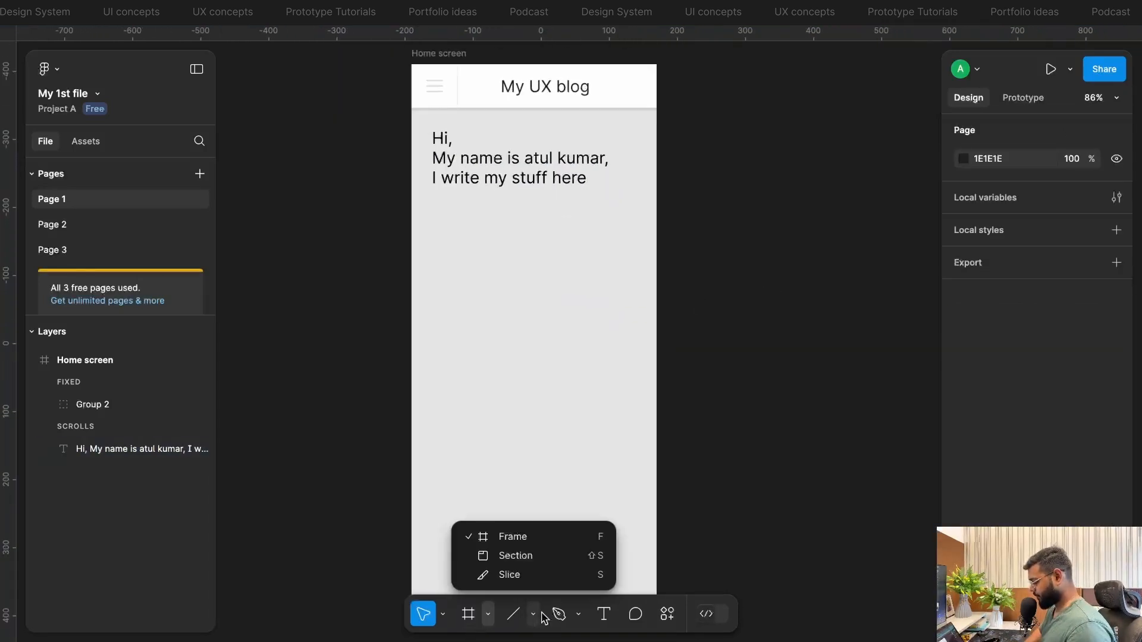
key(r)
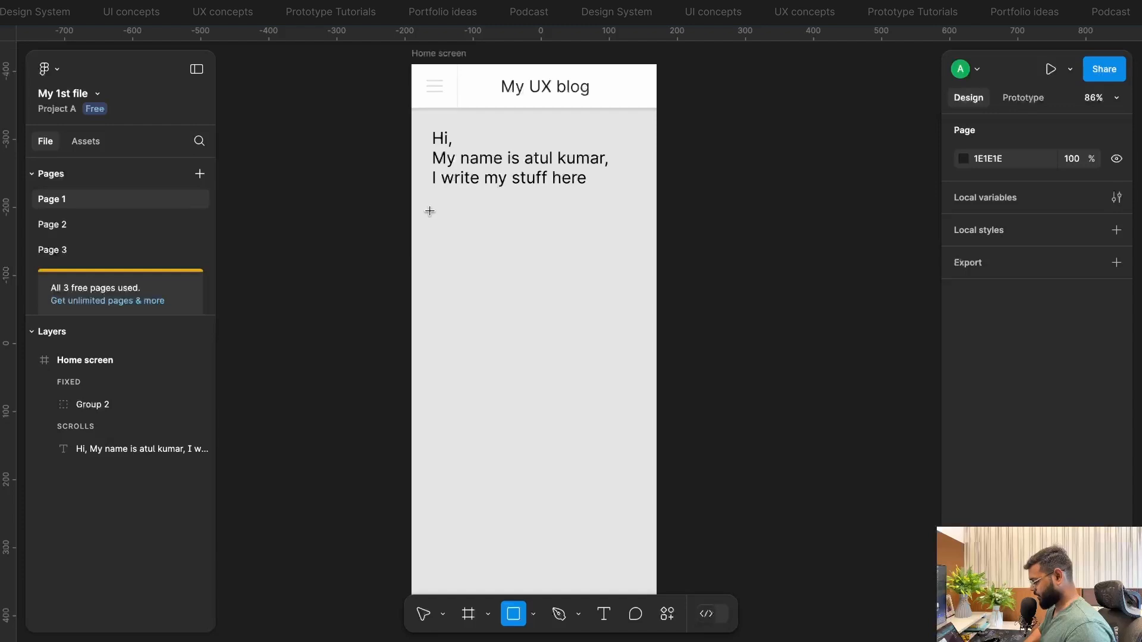
drag(431, 211, 635, 309)
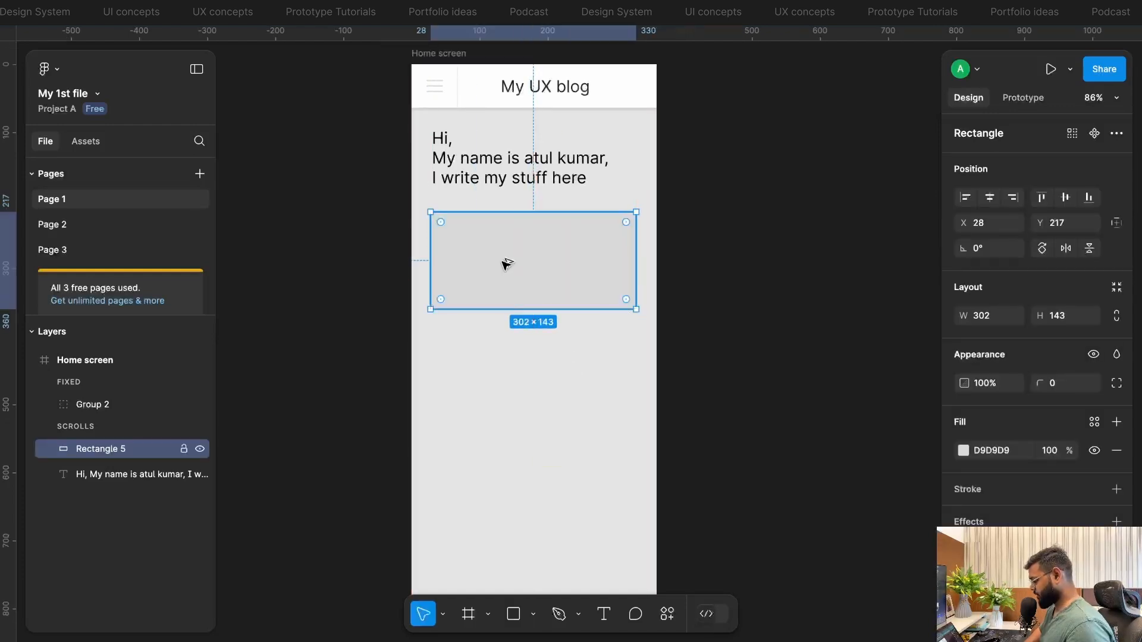
- Align the rectangle with the introduction text by setting its X position to 30 and its width to 300
drag(435, 248, 432, 248)
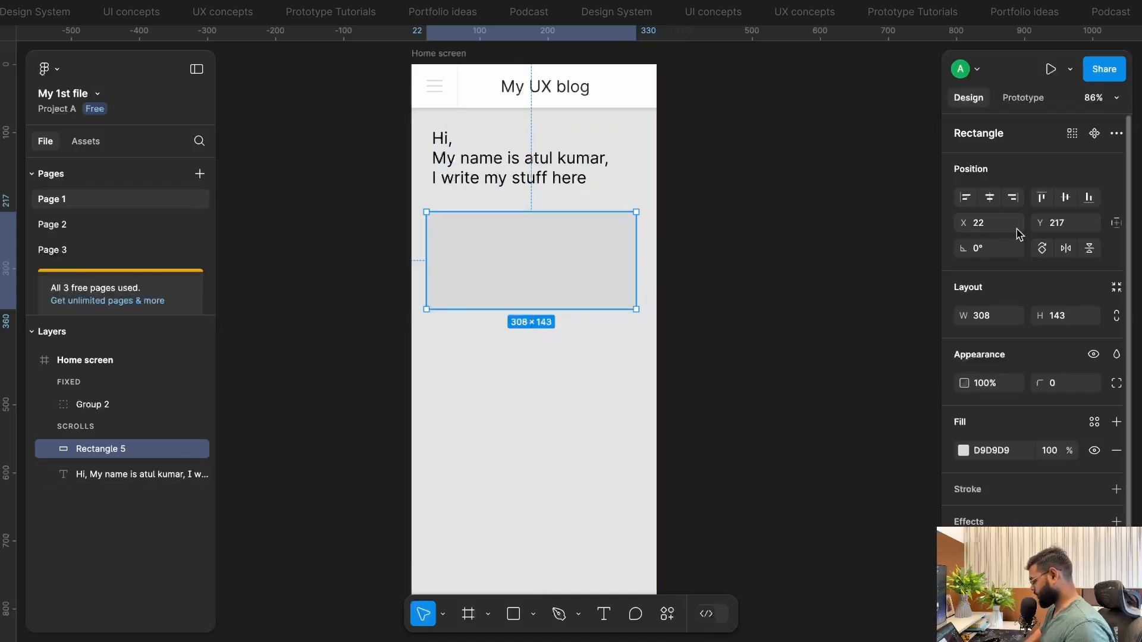
click(986, 227)
text(30)
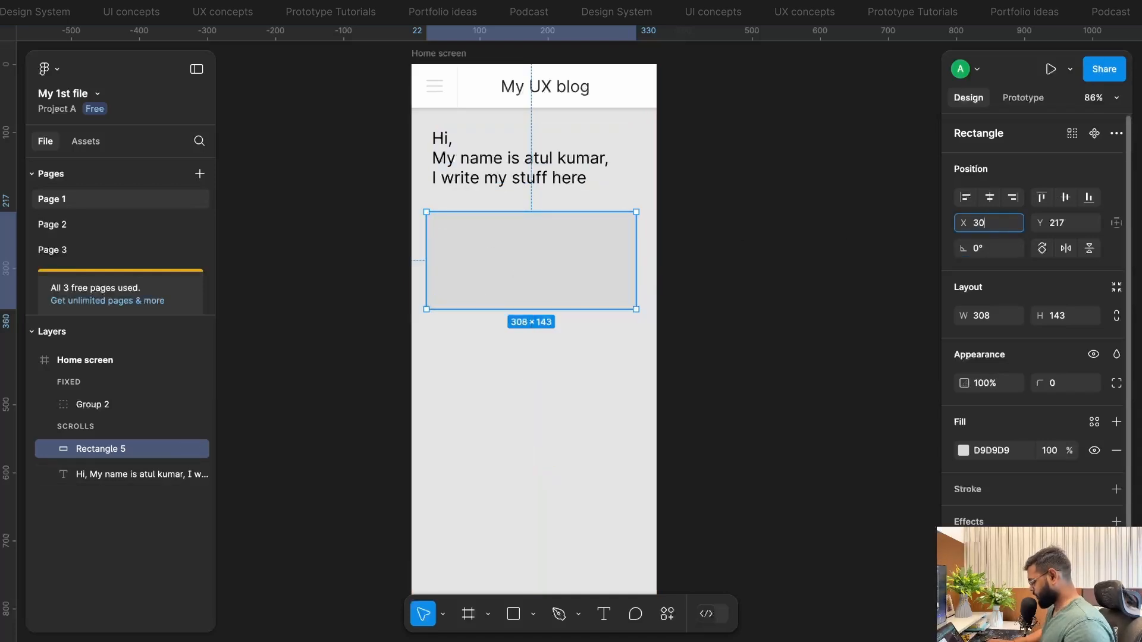
key(Return)
click(991, 316)
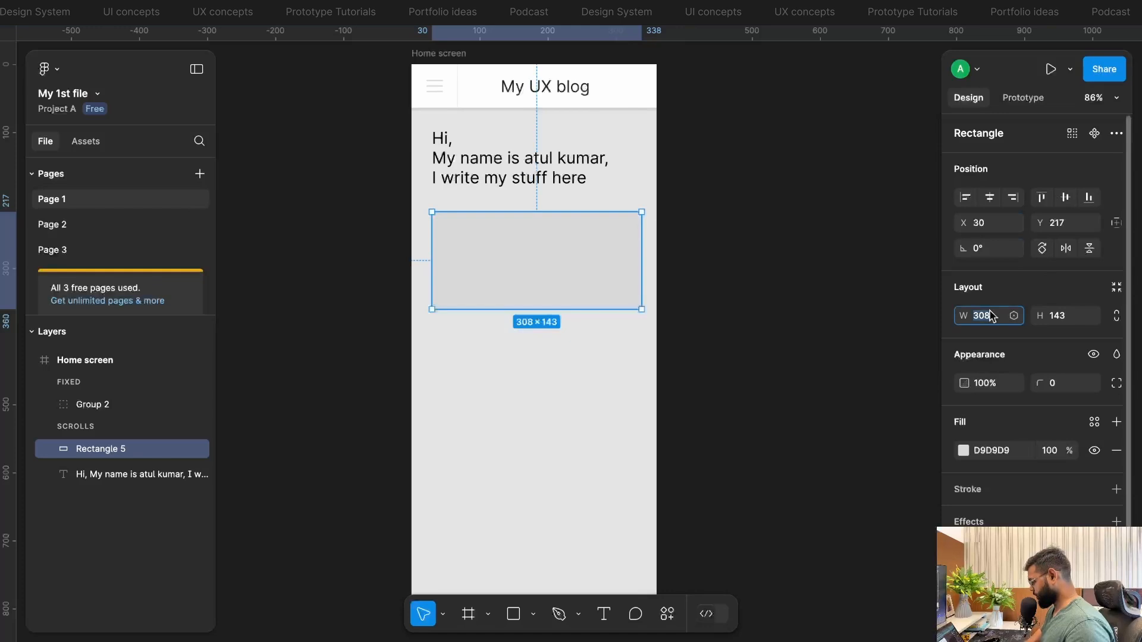
text(300)
key(Return)
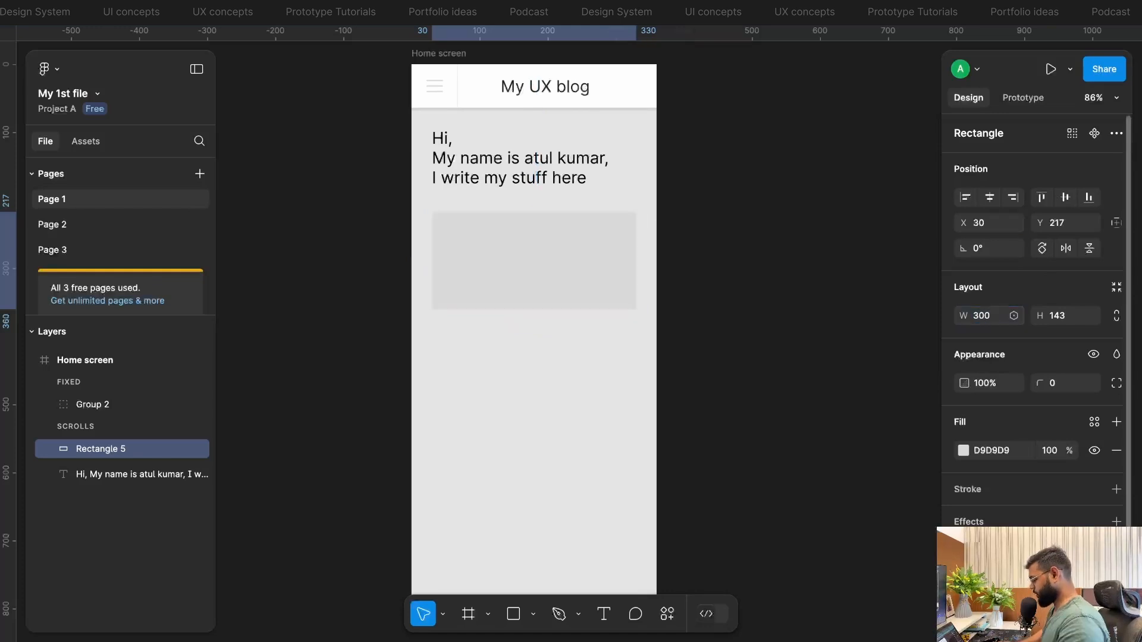
click(638, 360)
click(580, 290)
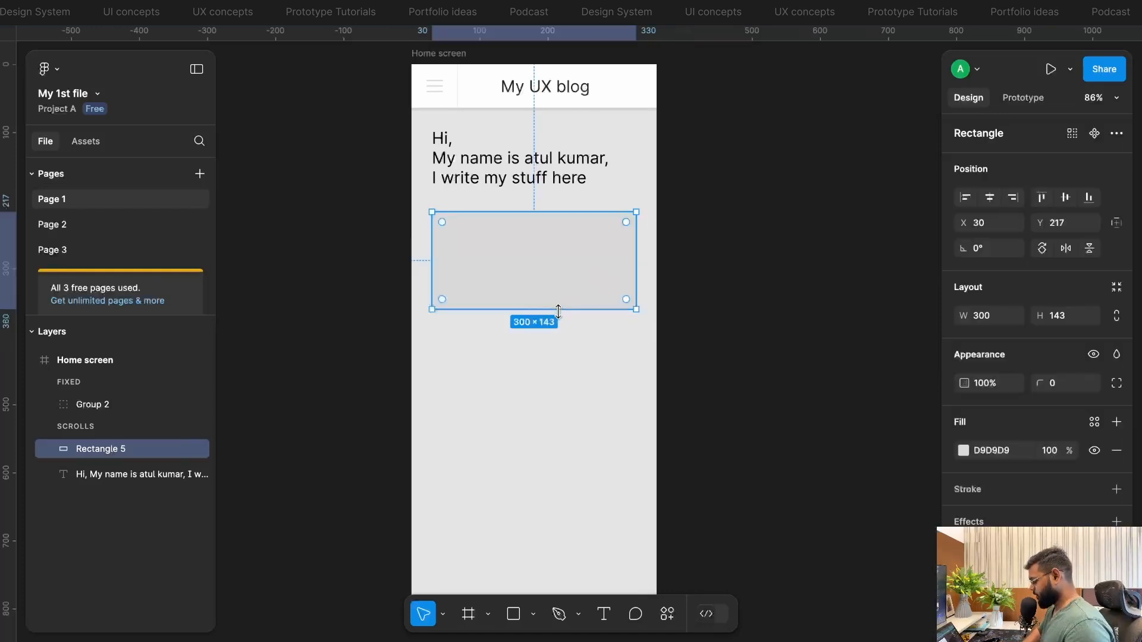
- Increase the rectangle's height to 160 and shift it down to Y 231
drag(559, 309, 559, 321)
drag(556, 263, 558, 276)
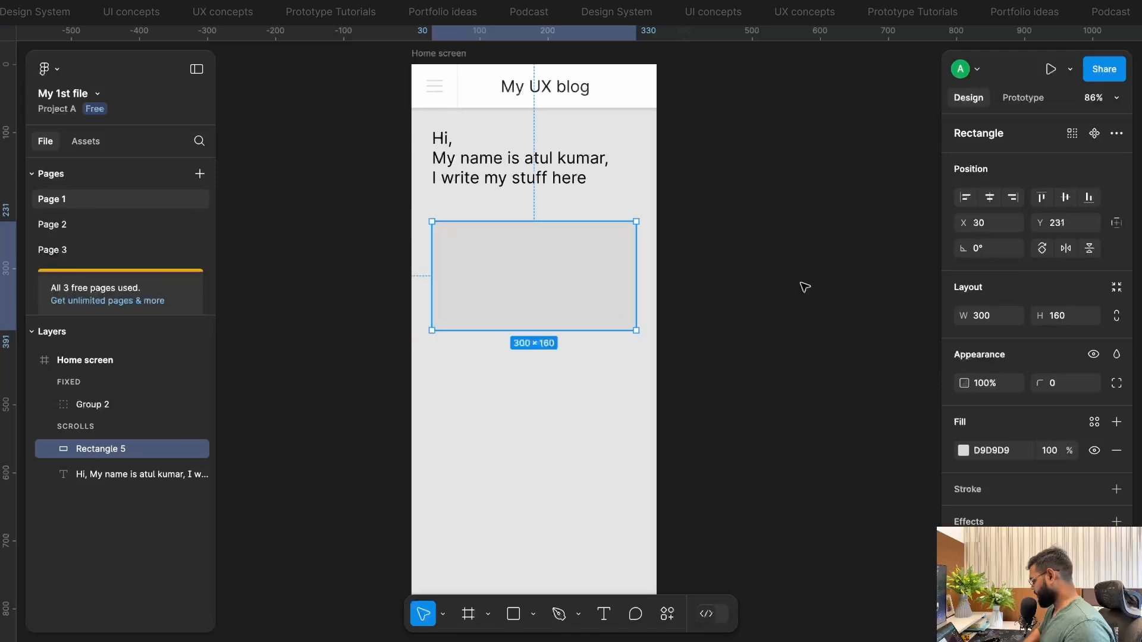
click(814, 309)
click(605, 280)
scroll(604, 280, down, 2)
scroll(605, 280, left, 1)
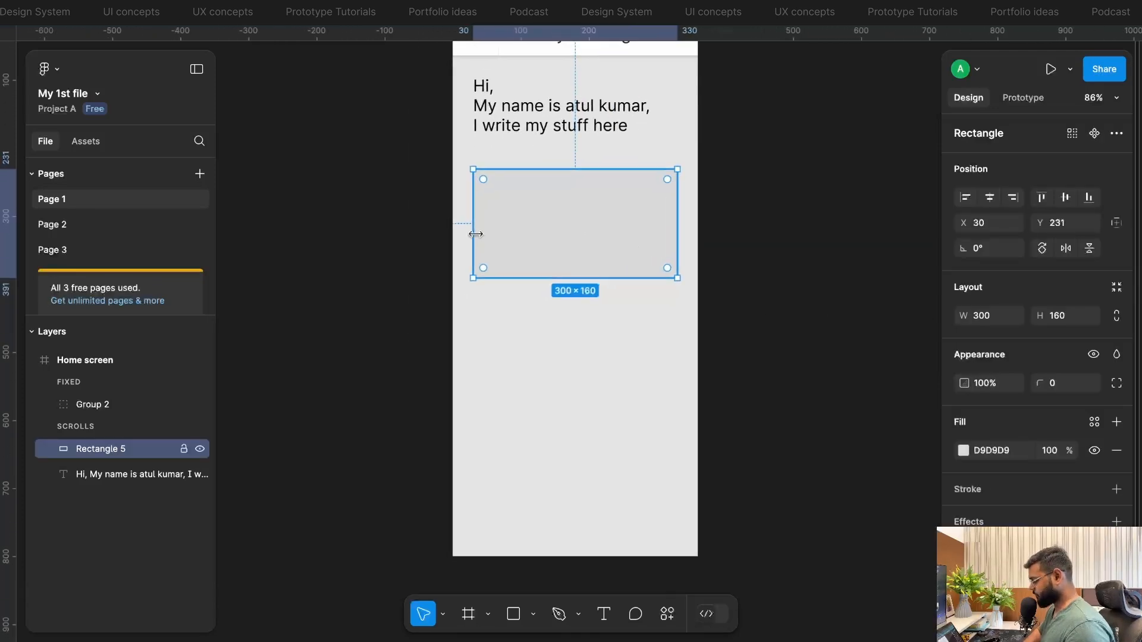
click(387, 234)
- Duplicate the introduction text directly beneath the rectangle at Y 400 and replace its wording with "Making pasta at home"
click(523, 110)
drag(524, 111, 528, 324)
double_click(528, 324)
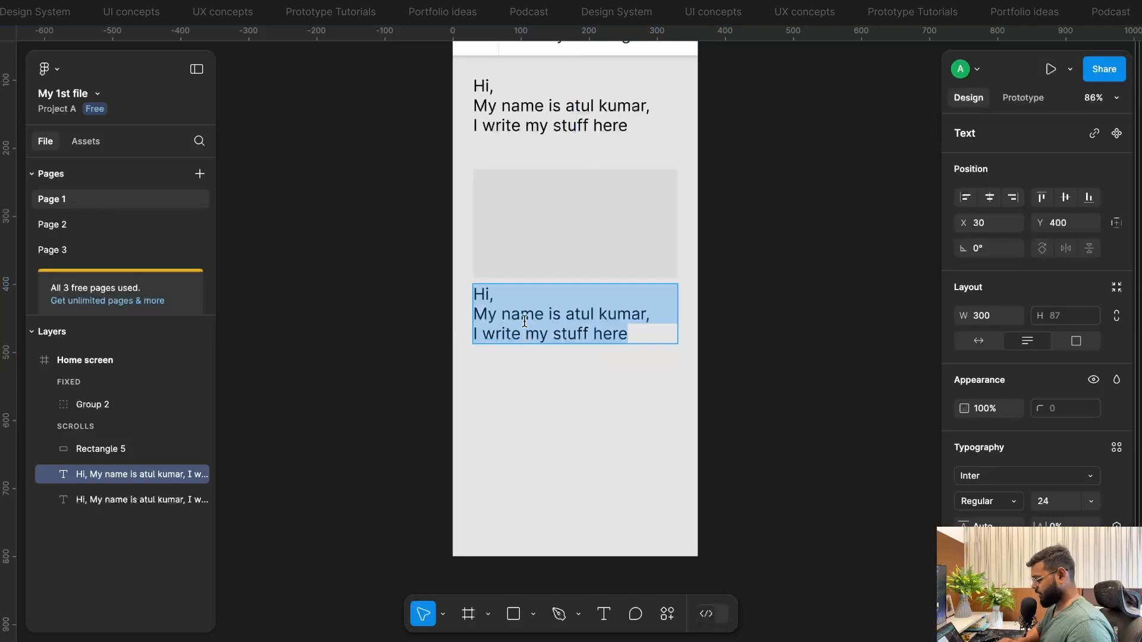
scroll(525, 321, up, 2)
scroll(525, 321, right, 1)
text(Making)
text( pa)
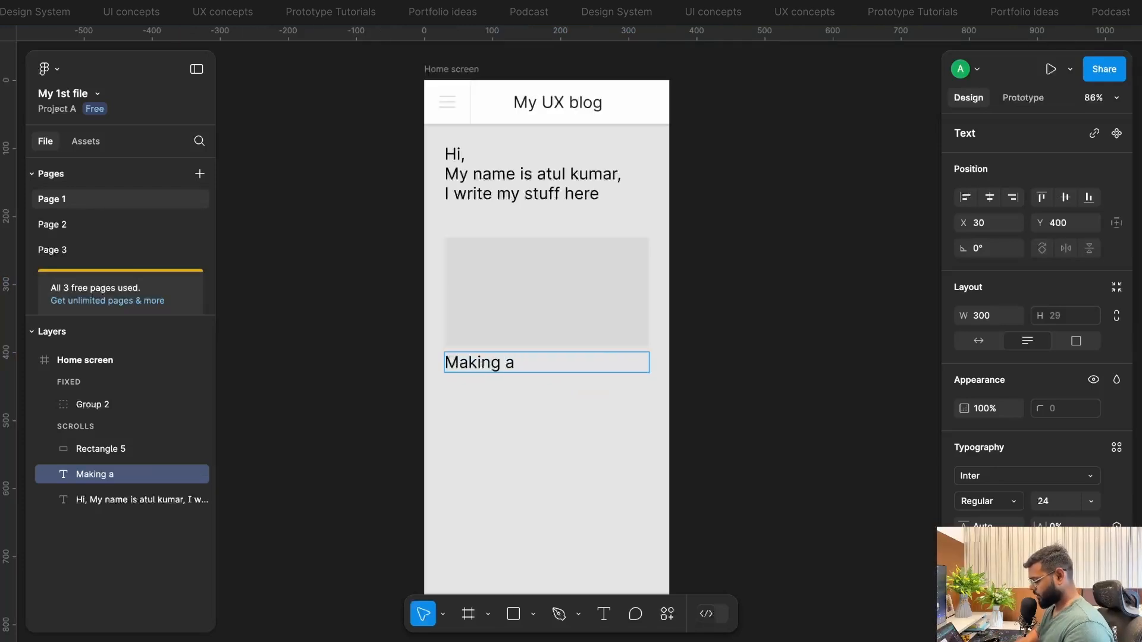
key(BackSpace)
text(pasta at home)
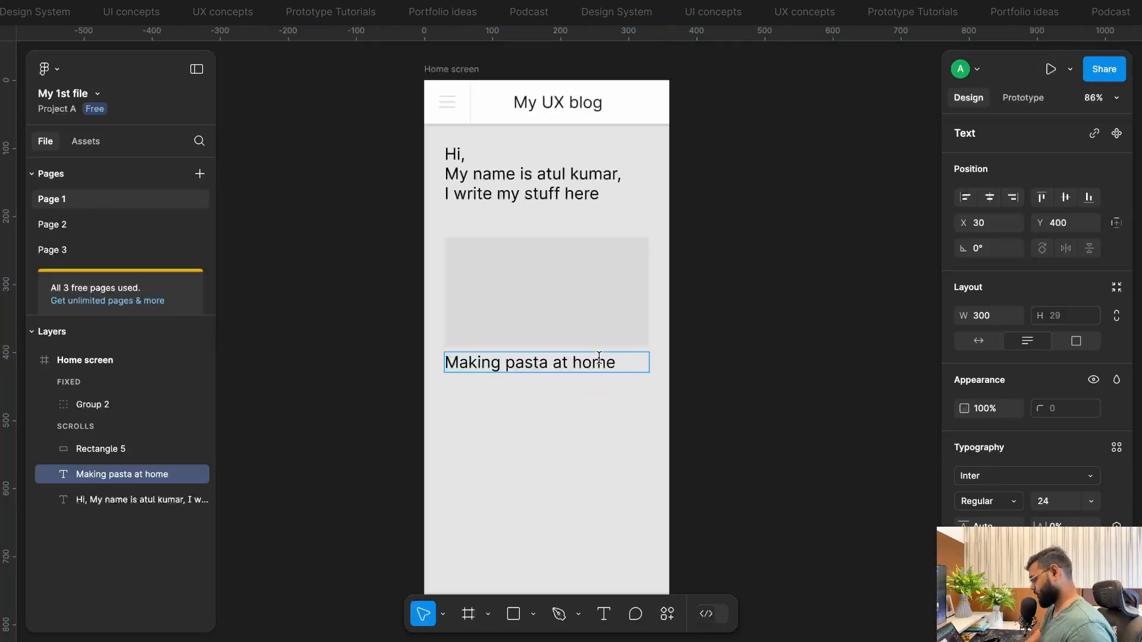
click(562, 393)
- Duplicate the "Making pasta at home" text just below itself and style the upper one as Semi Bold, size 20
alt+drag(512, 367, 512, 392)
click(526, 363)
scroll(1020, 464, down, 3)
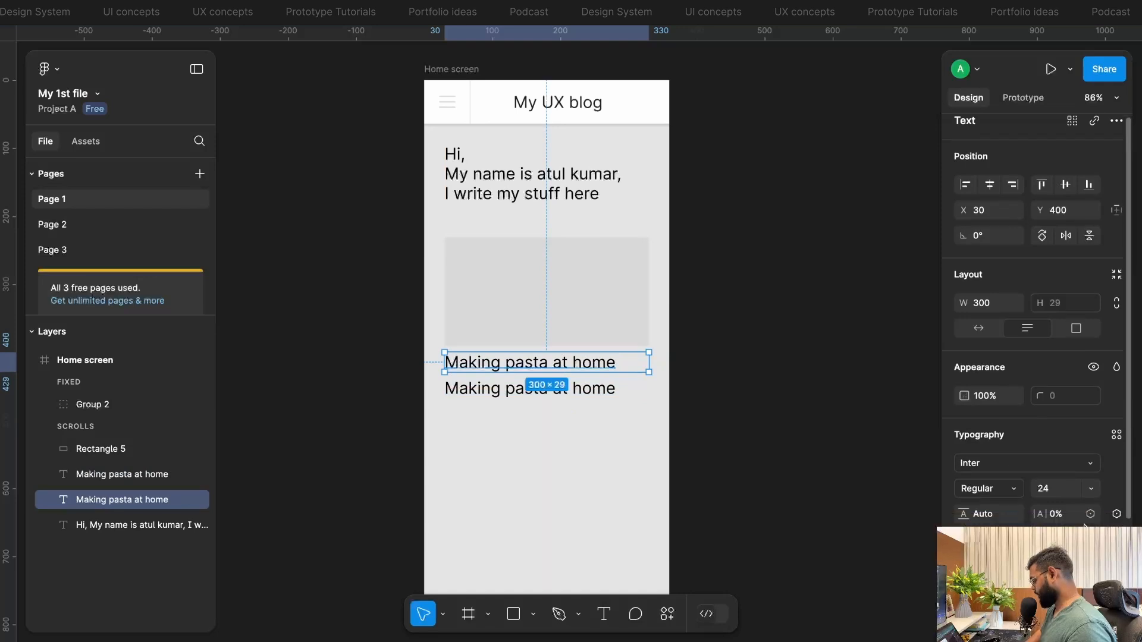
click(1088, 399)
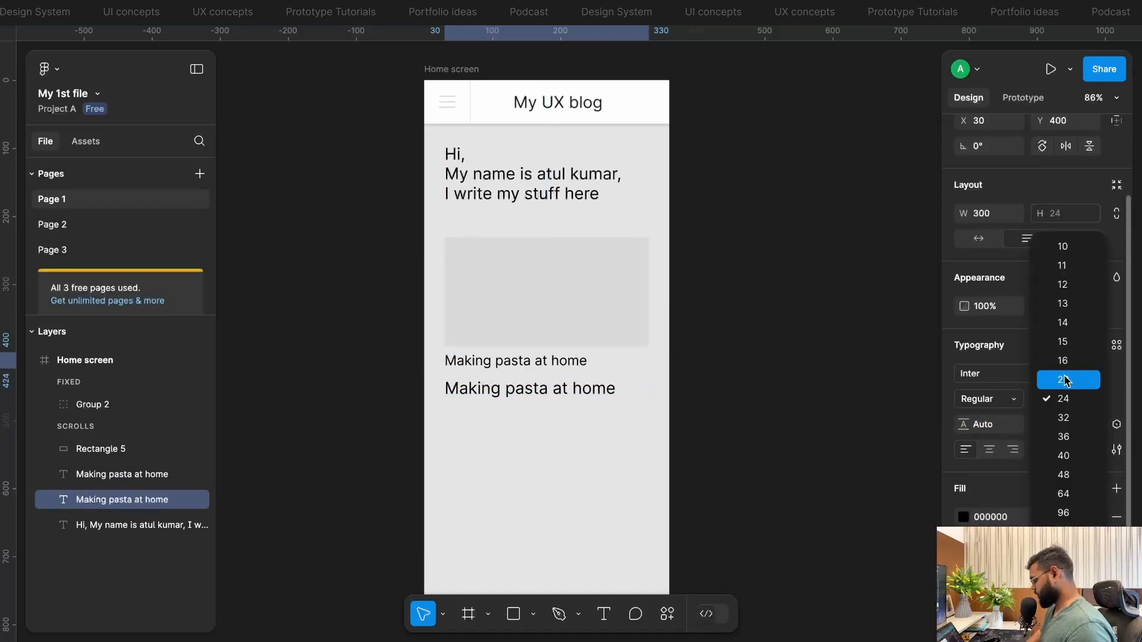
click(1067, 382)
click(990, 405)
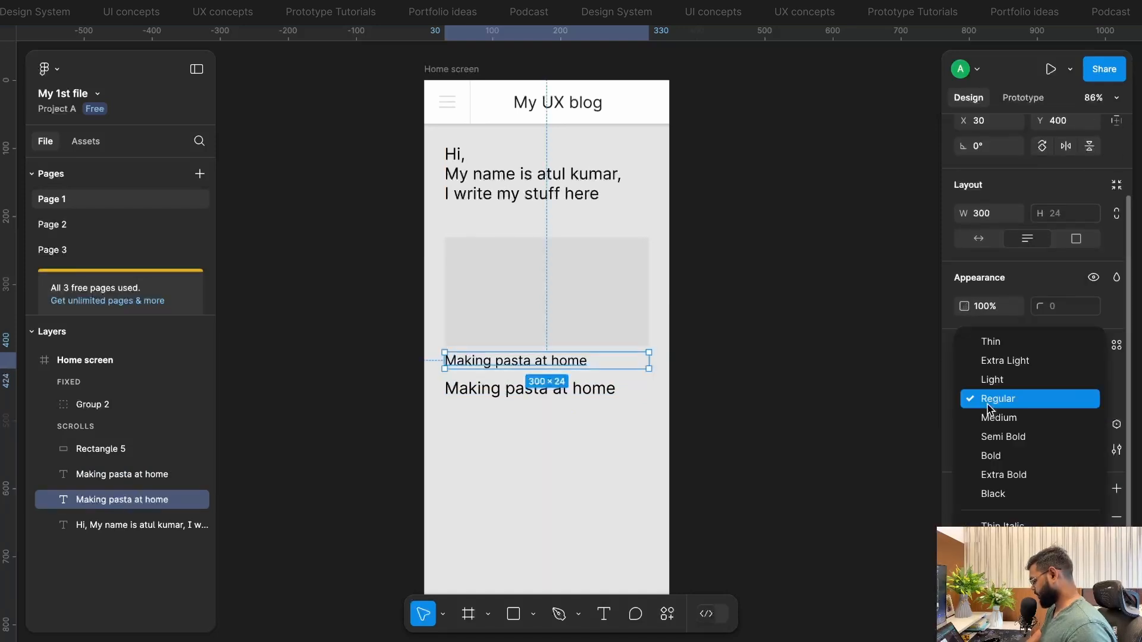
click(992, 456)
click(987, 399)
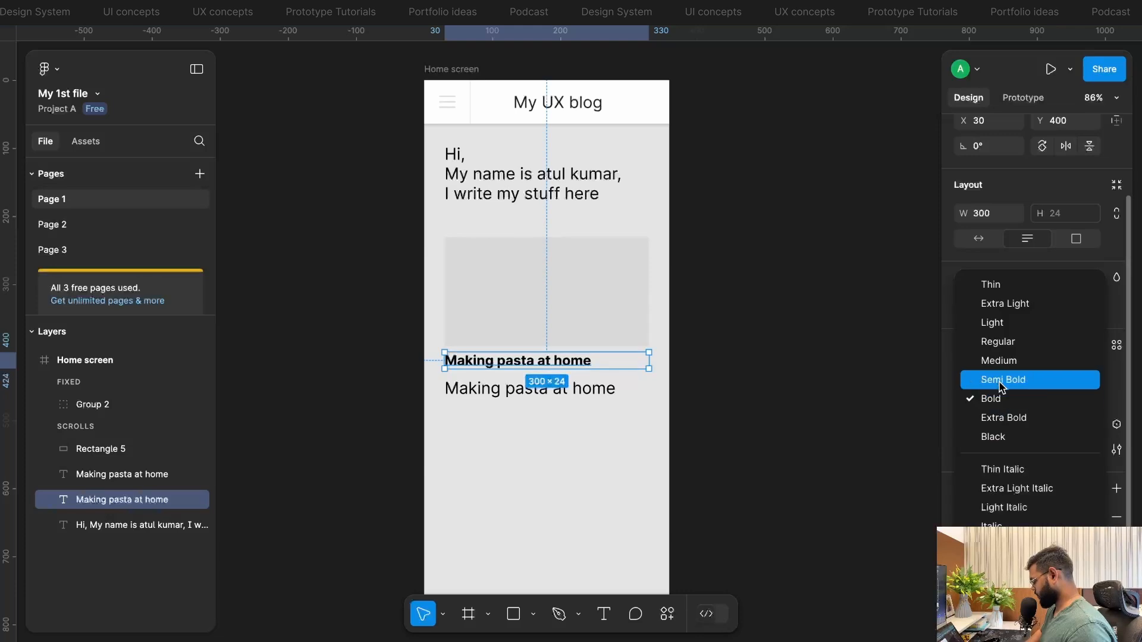
click(998, 378)
- Replace the bold text with the post title "Can making pasta at home be more tastier than a resturant?"
double_click(578, 364)
key(super+a)
text(CAn)
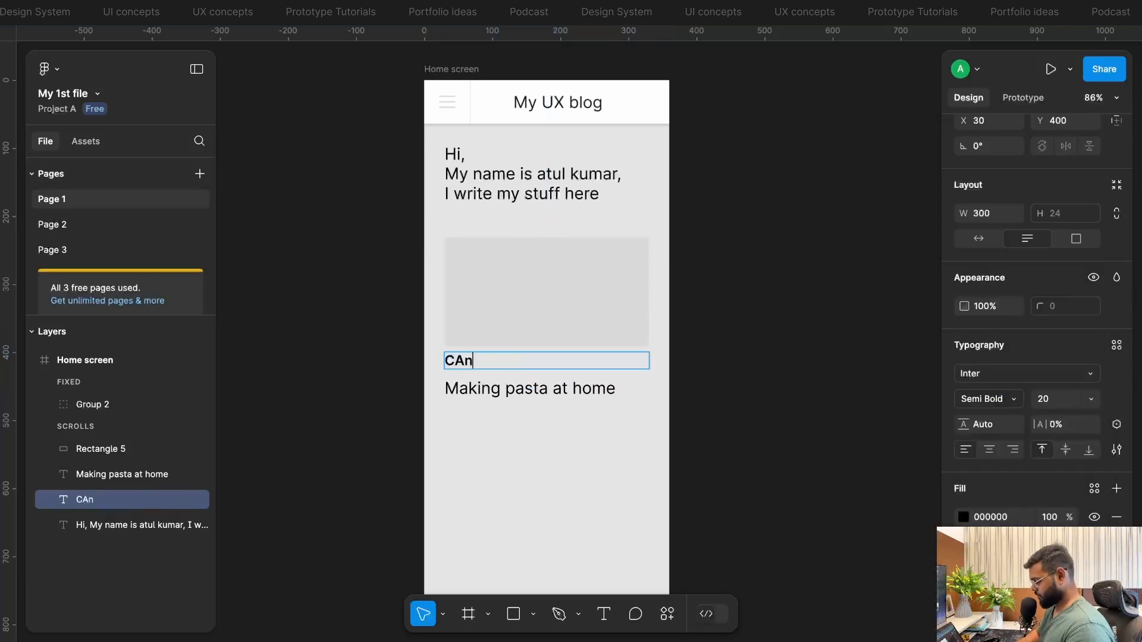
key(BackSpace)
key(BackSpace)
key(BackSpace)
text(Can mak)
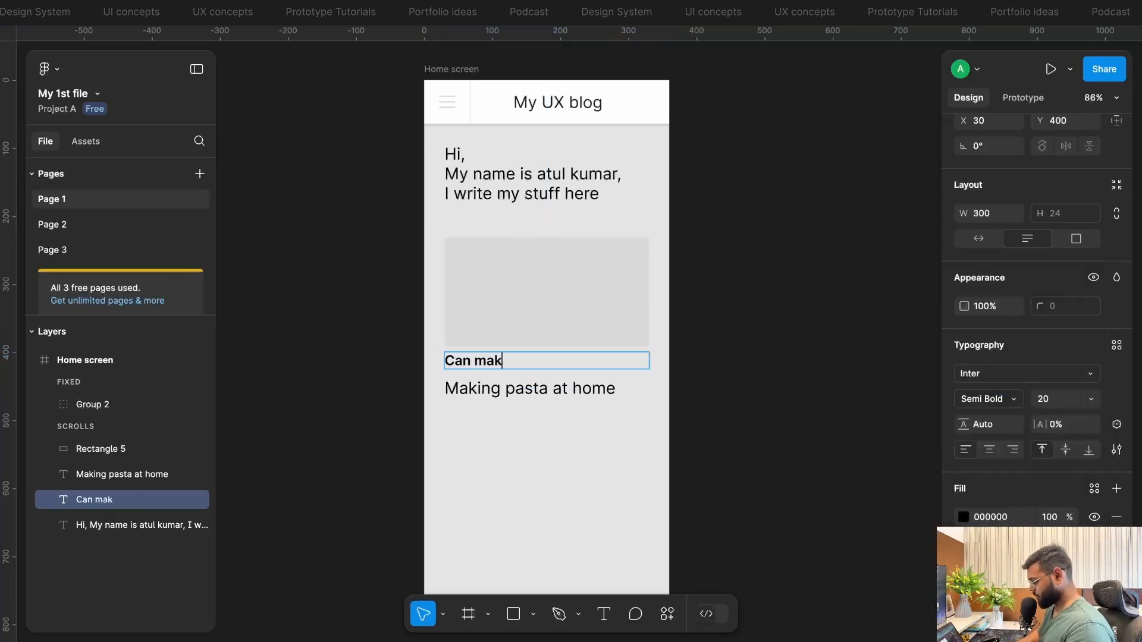
text(ing pasta at)
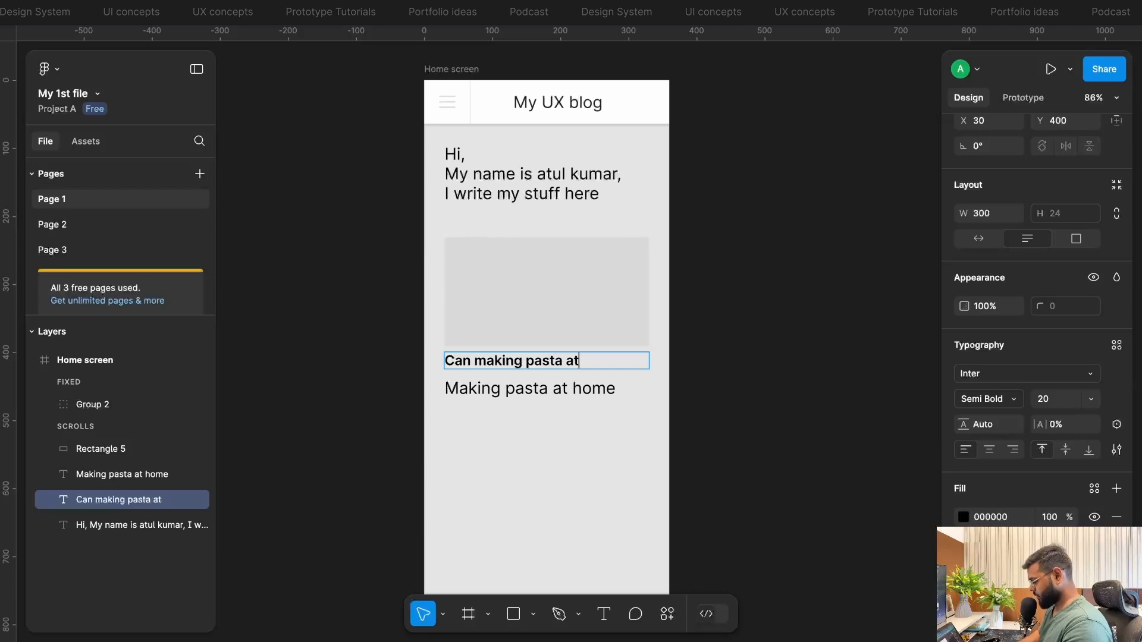
text( home be )
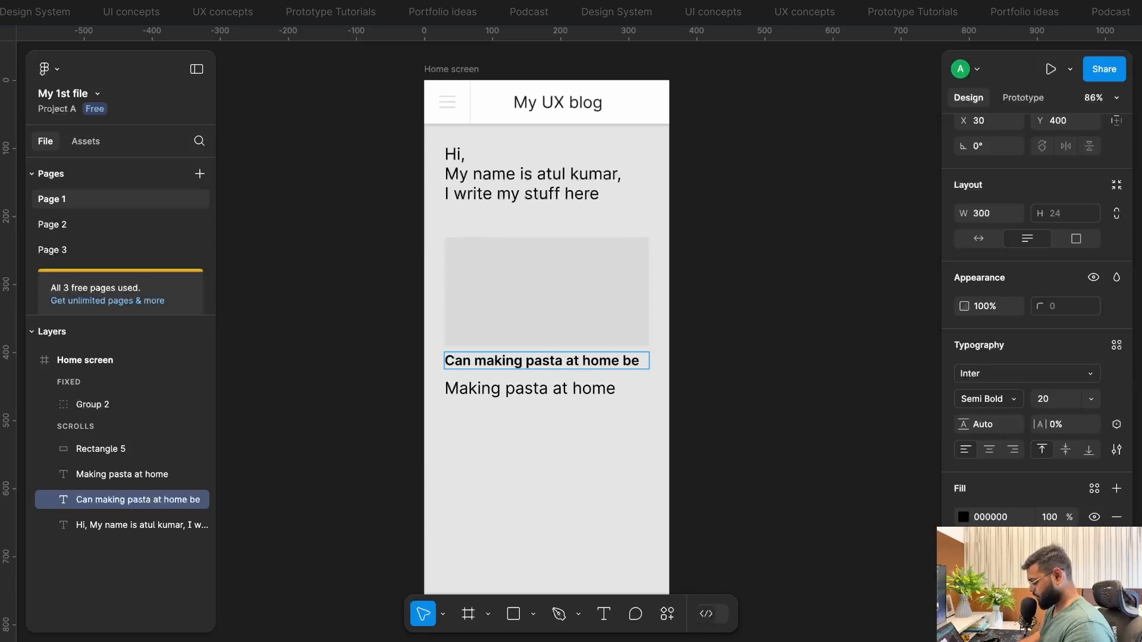
text(more.tastier)
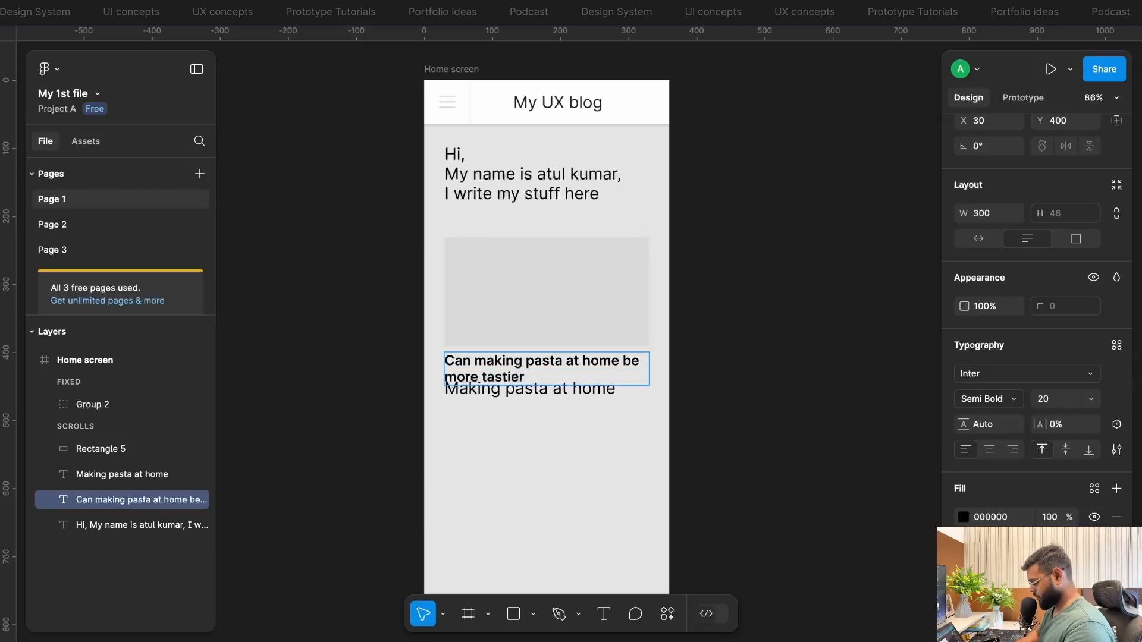
text( than a resturant)
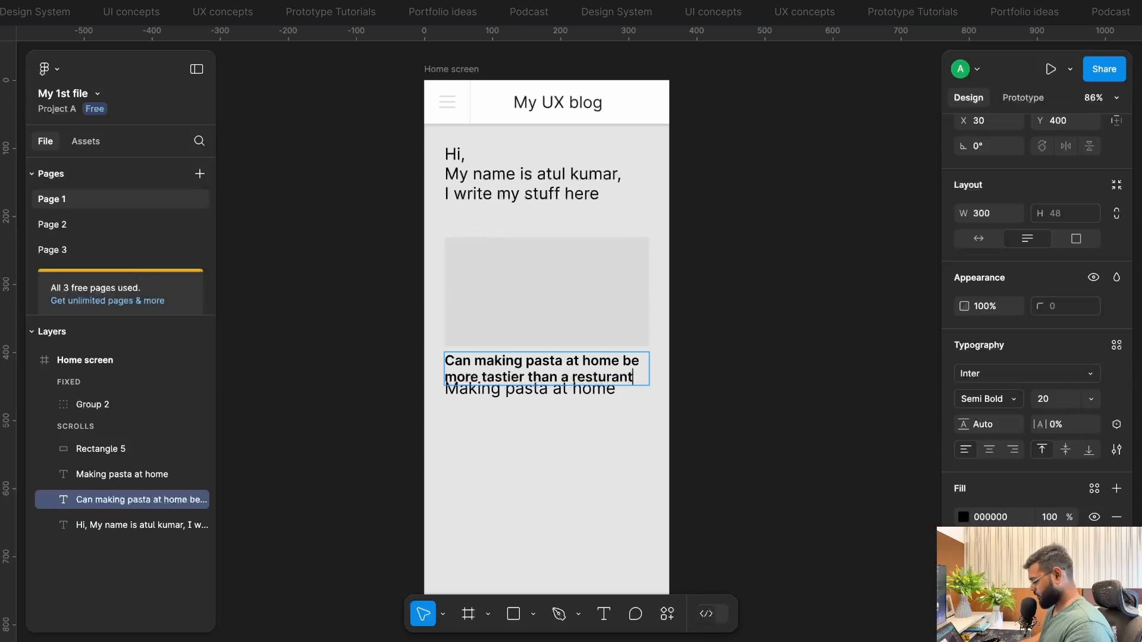
text(?)
- Move the "Making pasta at home" text down to Y 478, clear of the two-line post title
drag(582, 392, 581, 420)
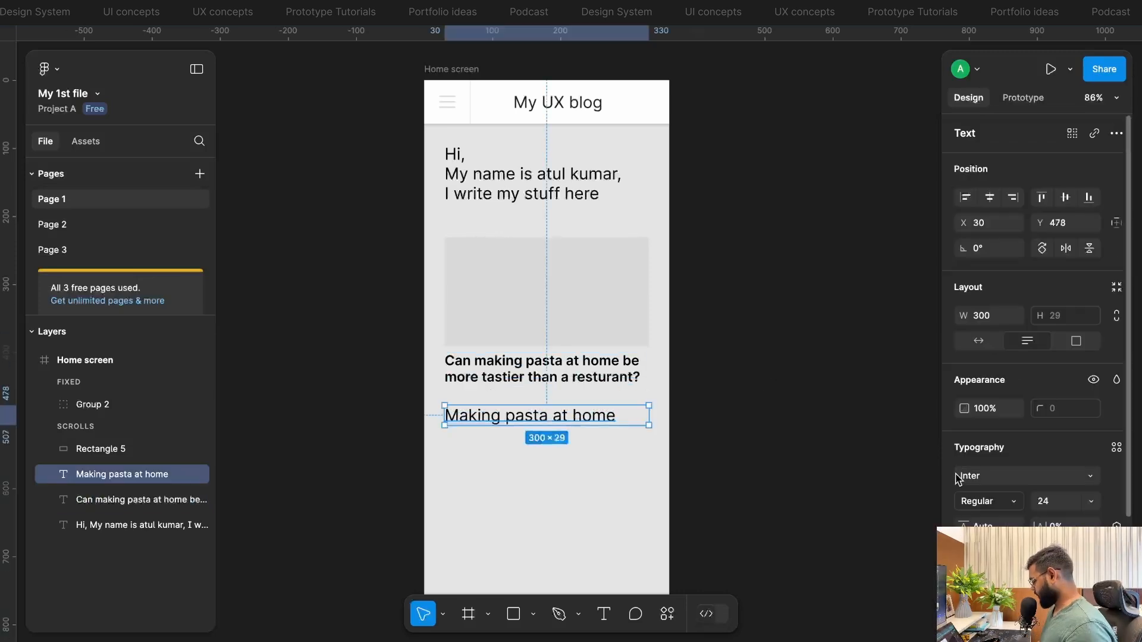
click(732, 391)
scroll(696, 393, down, 2)
scroll(765, 355, right, 1)
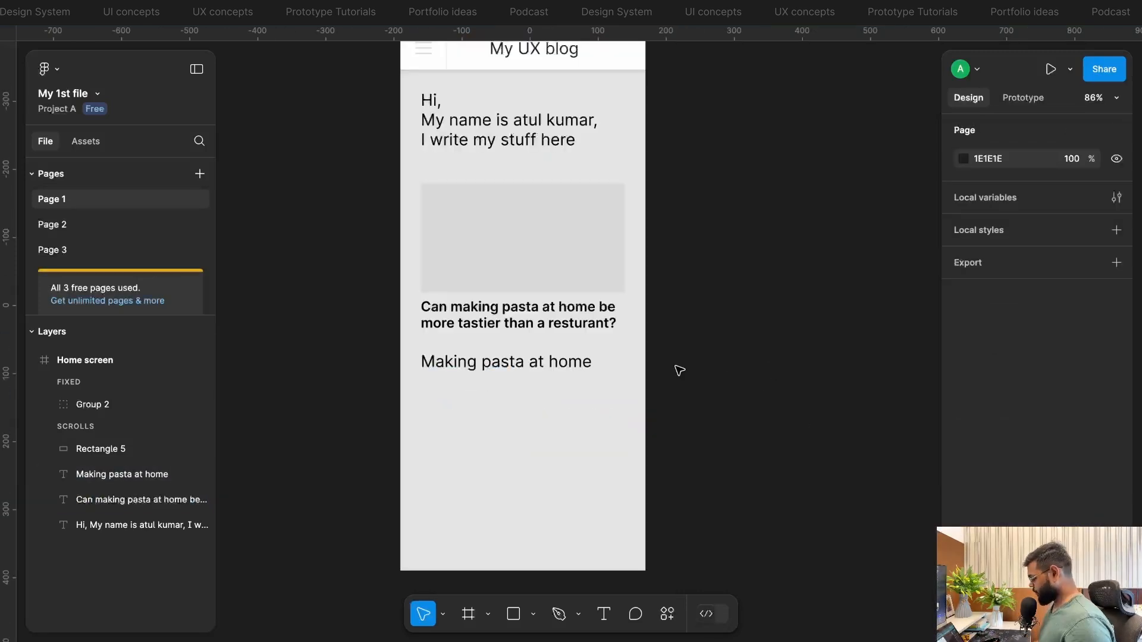
- Replace the "Making pasta at home" text with "July 12, 2024" and style it as size 12, Medium
double_click(545, 359)
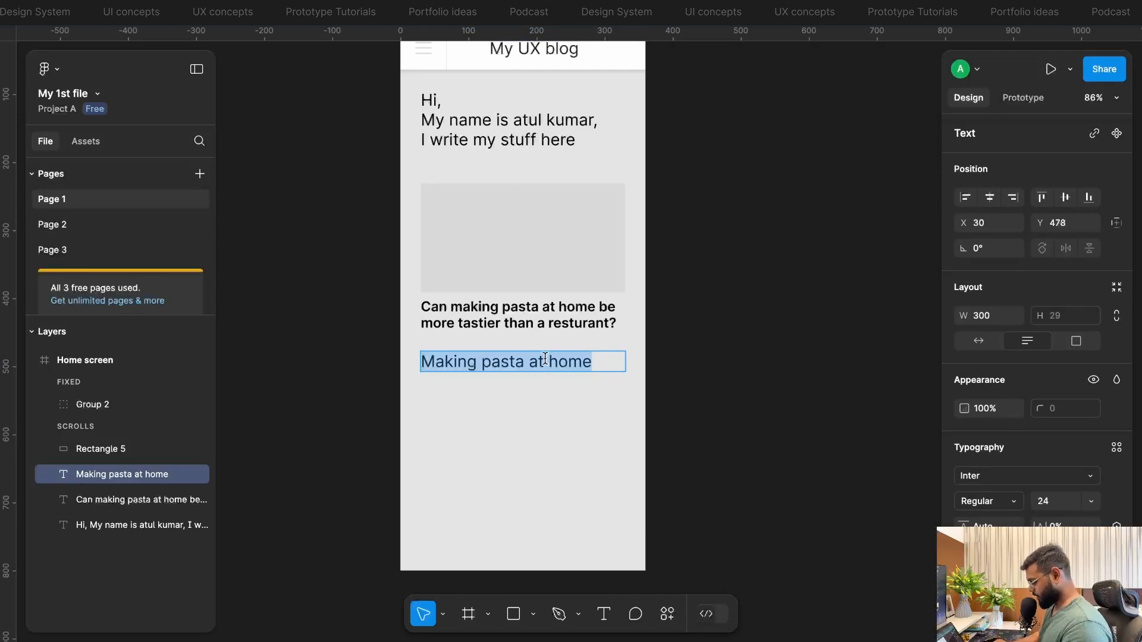
text(July 12, 2024)
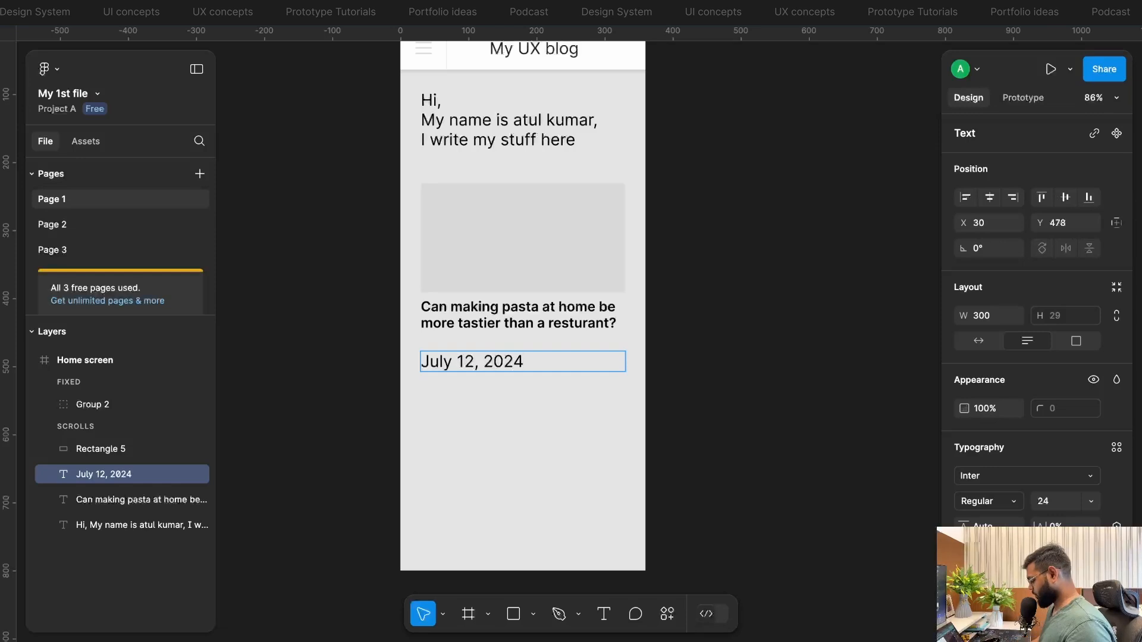
key(Escape)
click(1075, 505)
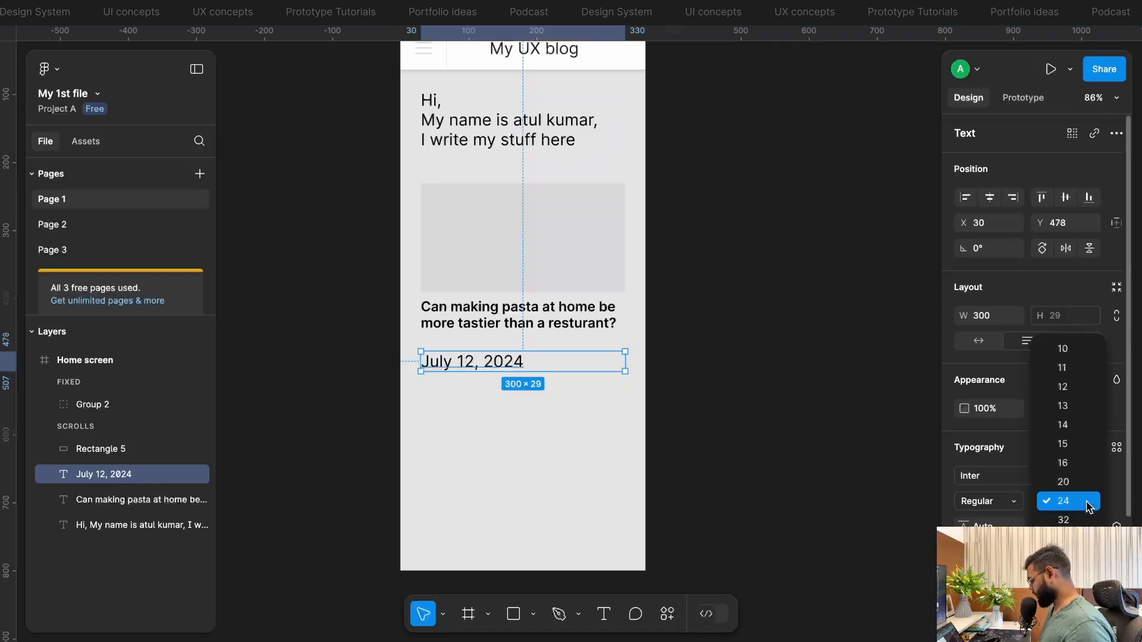
click(1067, 388)
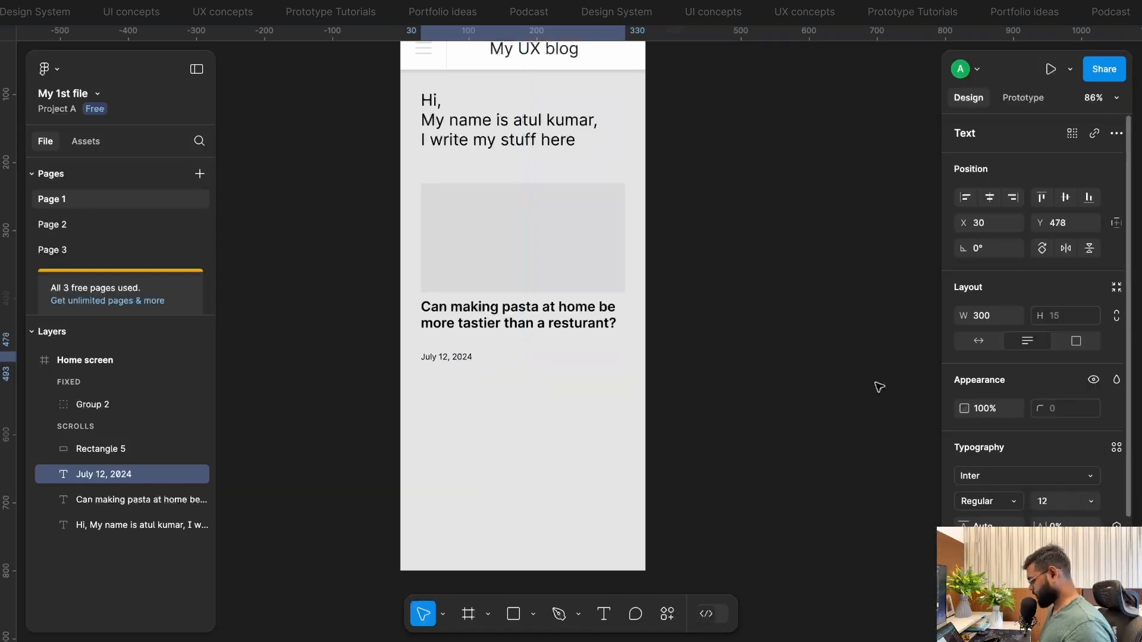
click(999, 507)
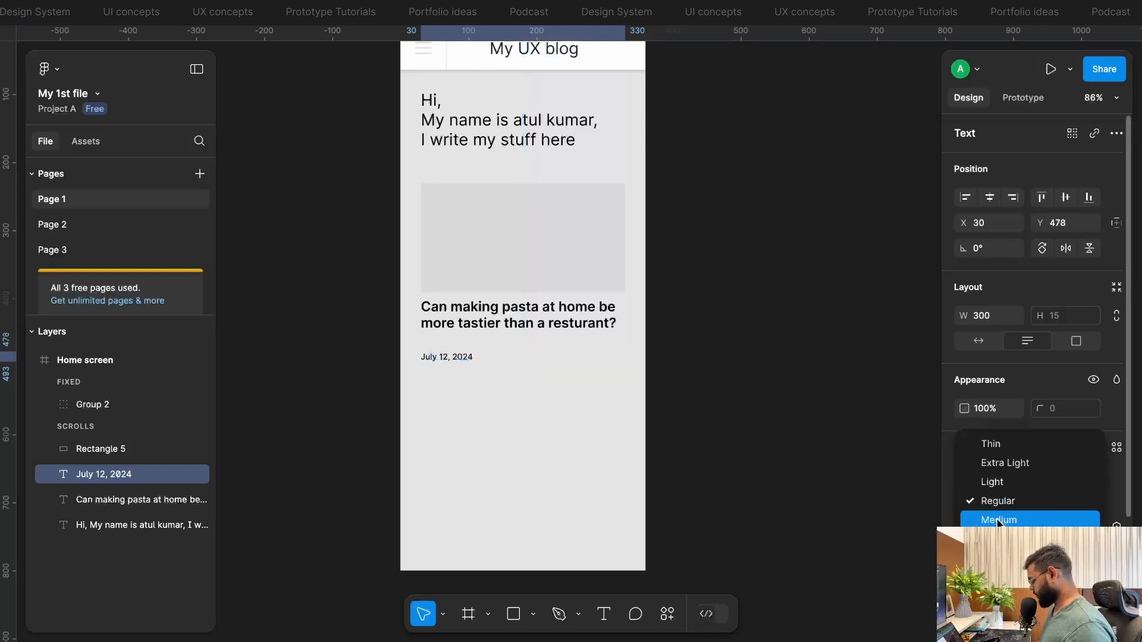
click(990, 519)
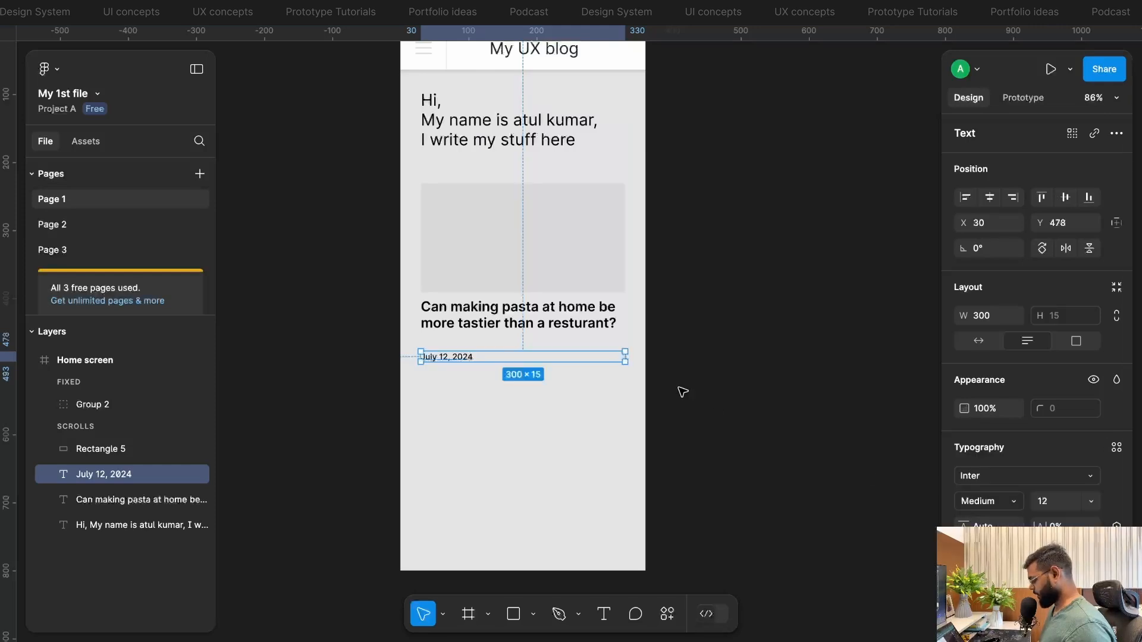
- Make the date text auto width and move it up directly beneath the post title
click(979, 342)
click(666, 339)
drag(437, 357, 437, 343)
click(563, 377)
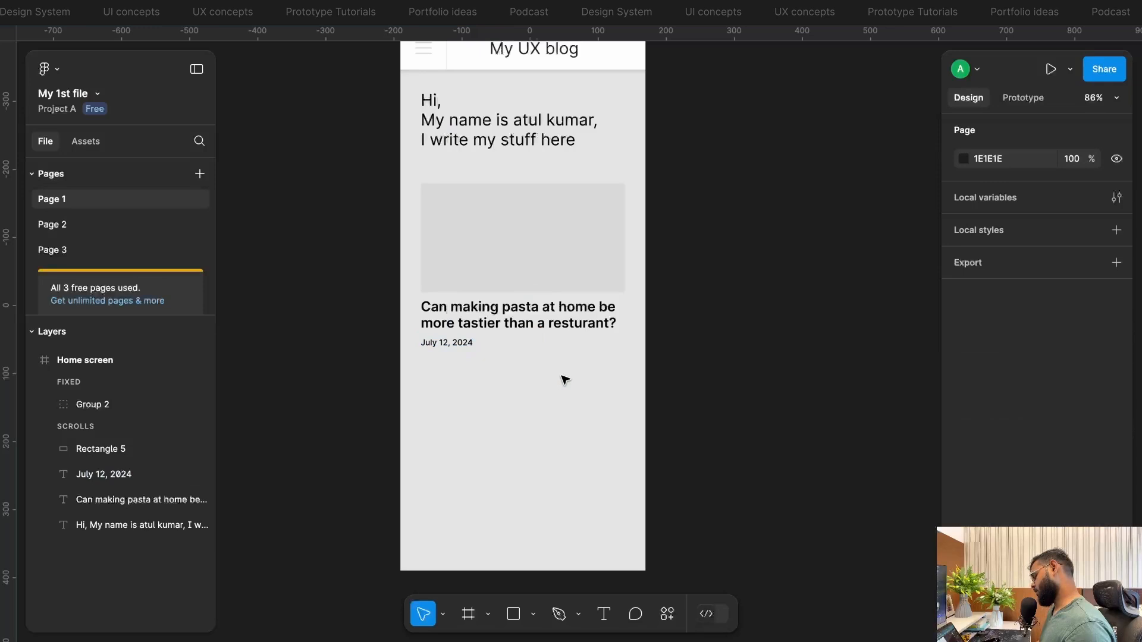
- Fine-tune the post title's gap below the rectangle and nudge the date down to Y 459
click(462, 328)
key(alt)
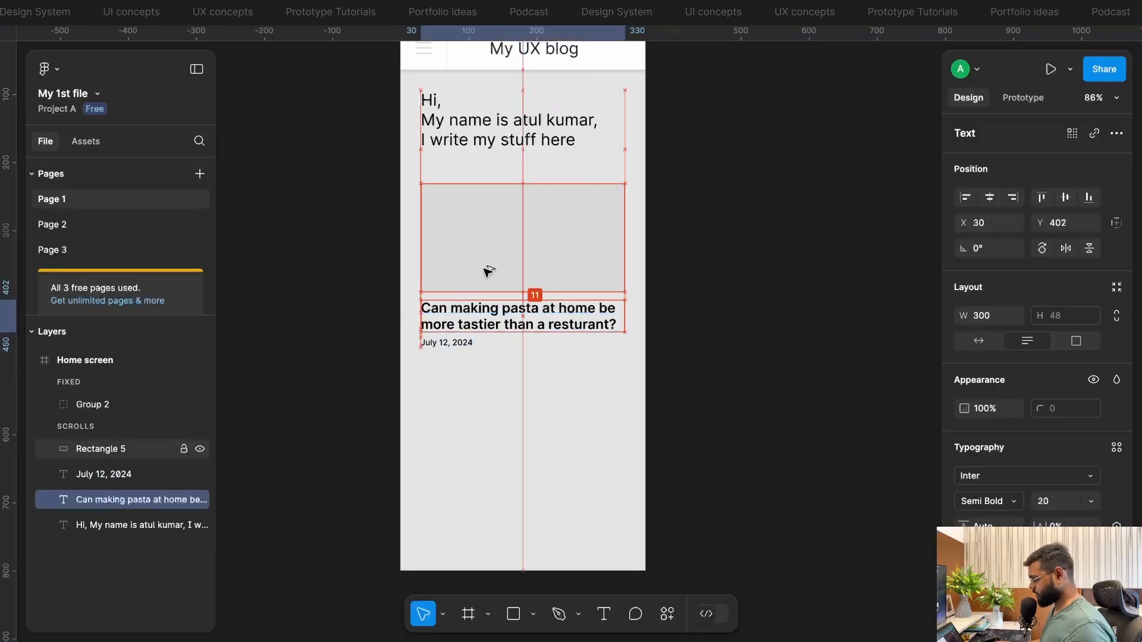
click(448, 343)
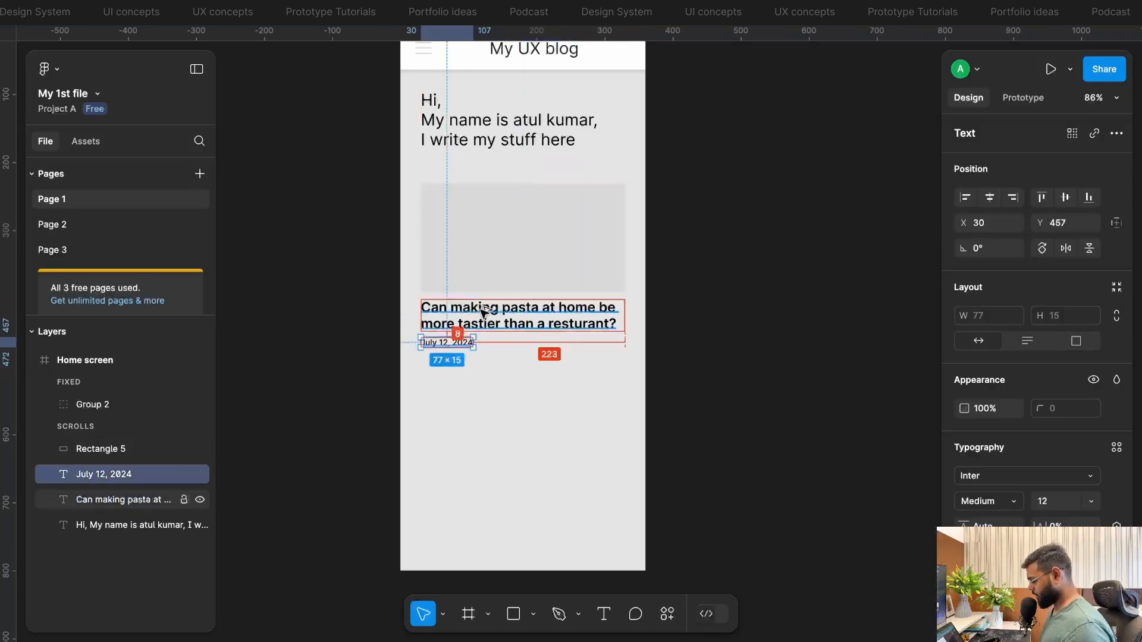
click(479, 398)
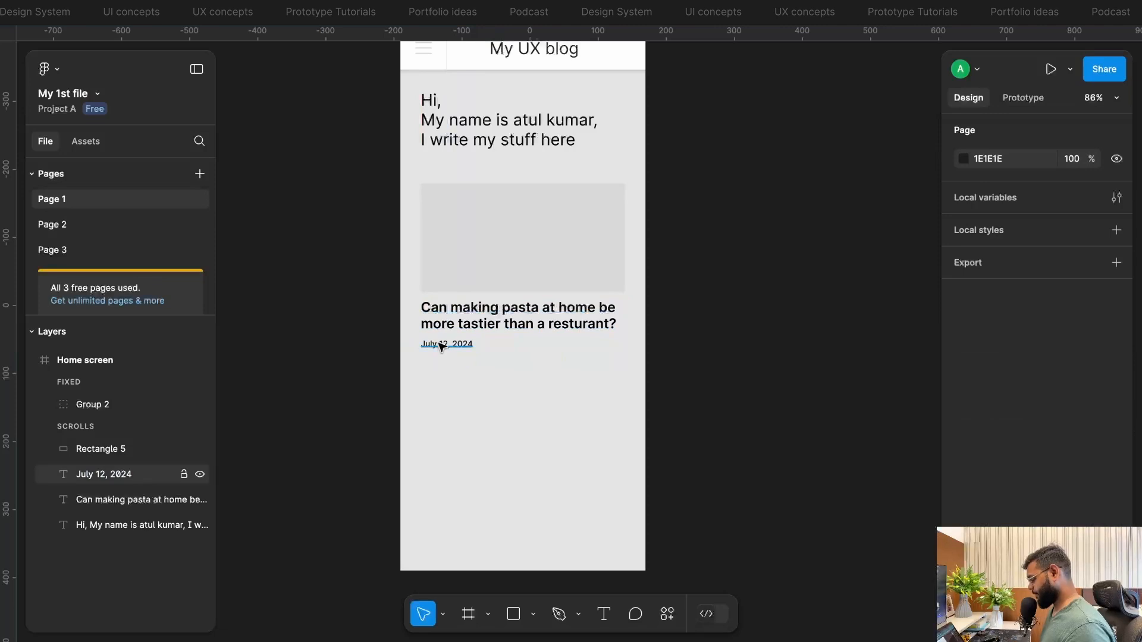
- Duplicate the date beside itself at X 131, Y 459 and replace the copy's wording with "4050 views"
drag(441, 347, 506, 348)
double_click(505, 345)
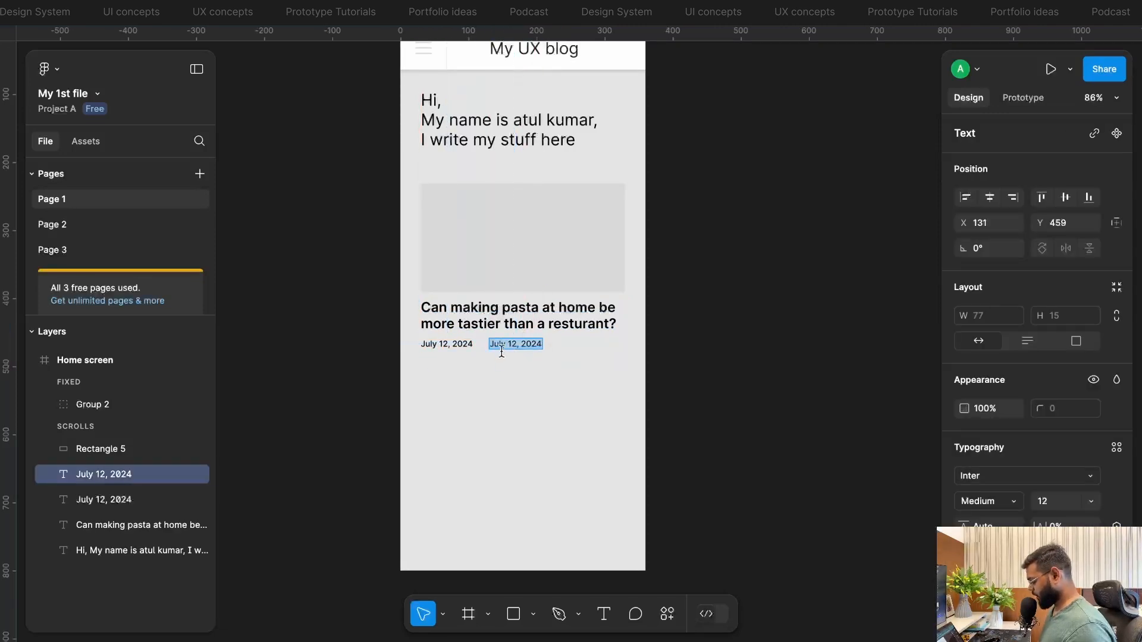
text(4)
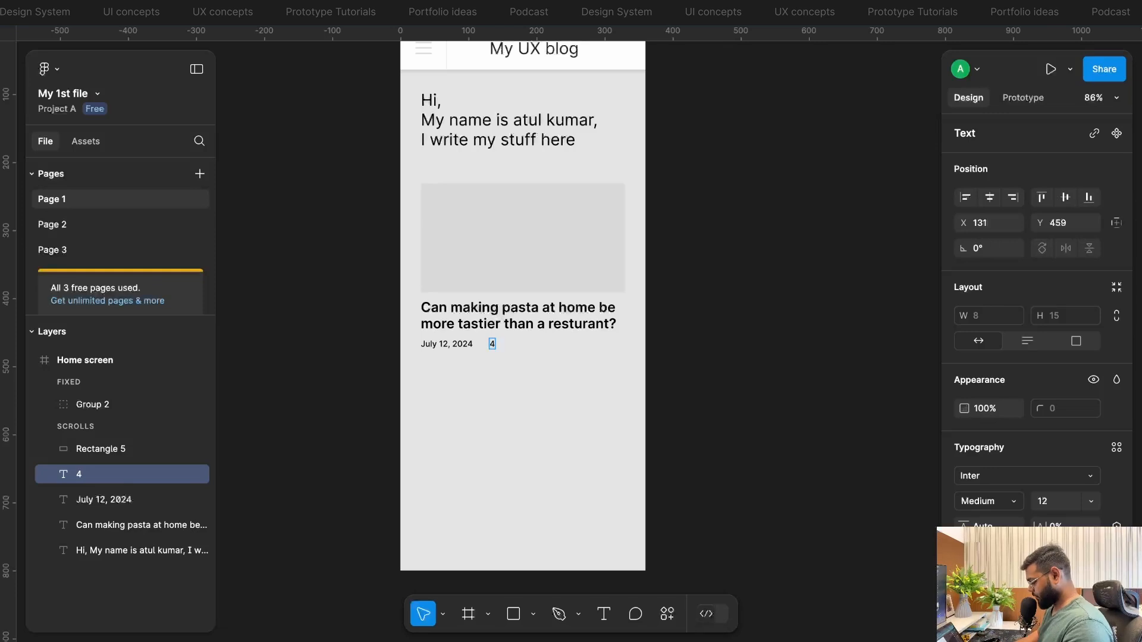
key(Escape)
key(Escape)
- Duplicate the "4050 views" text beside itself at X 212 and change the copy to "226 appreciation"
drag(518, 347, 576, 346)
click(437, 347)
click(521, 346)
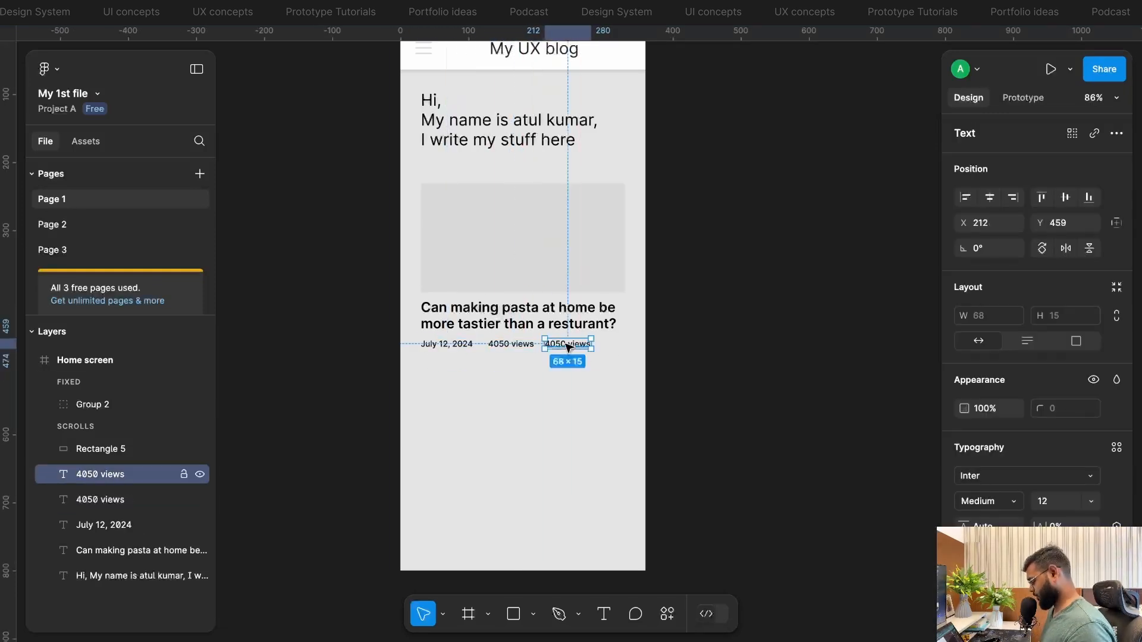
double_click(553, 345)
text(226)
double_click(573, 344)
text(appreciation)
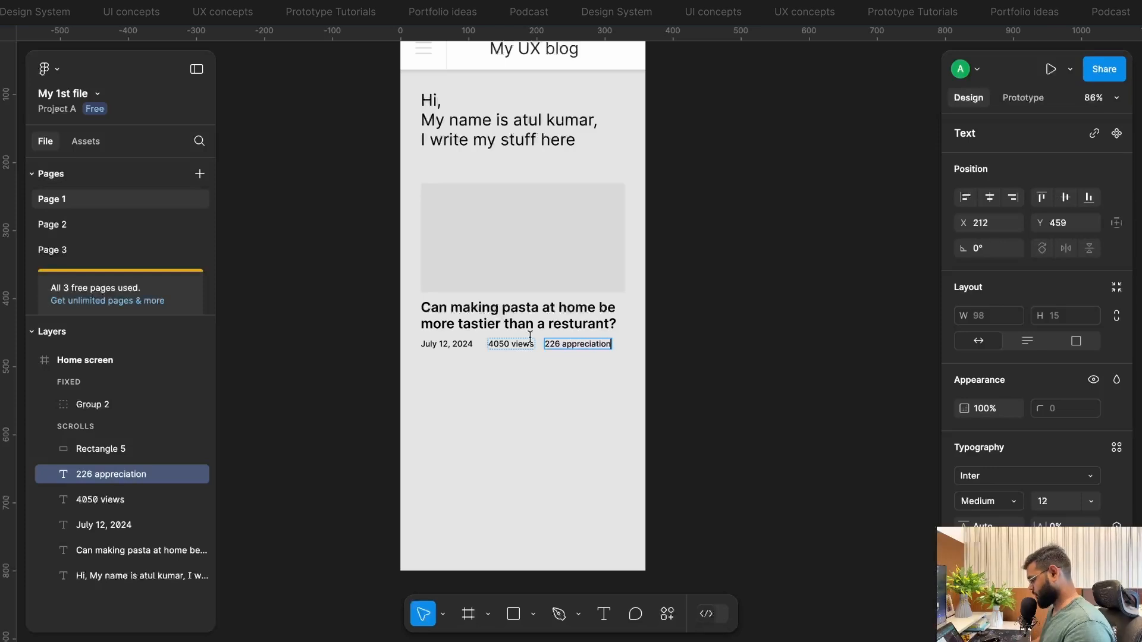
- Move the "226 appreciation" text slightly left, closer to the view count
key(Escape)
scroll(562, 347, up, 5)
drag(563, 348, 551, 349)
click(532, 427)
- Group the rectangle, post title and three details into one card and duplicate it 50 px below, at Y 524
scroll(533, 427, down, 5)
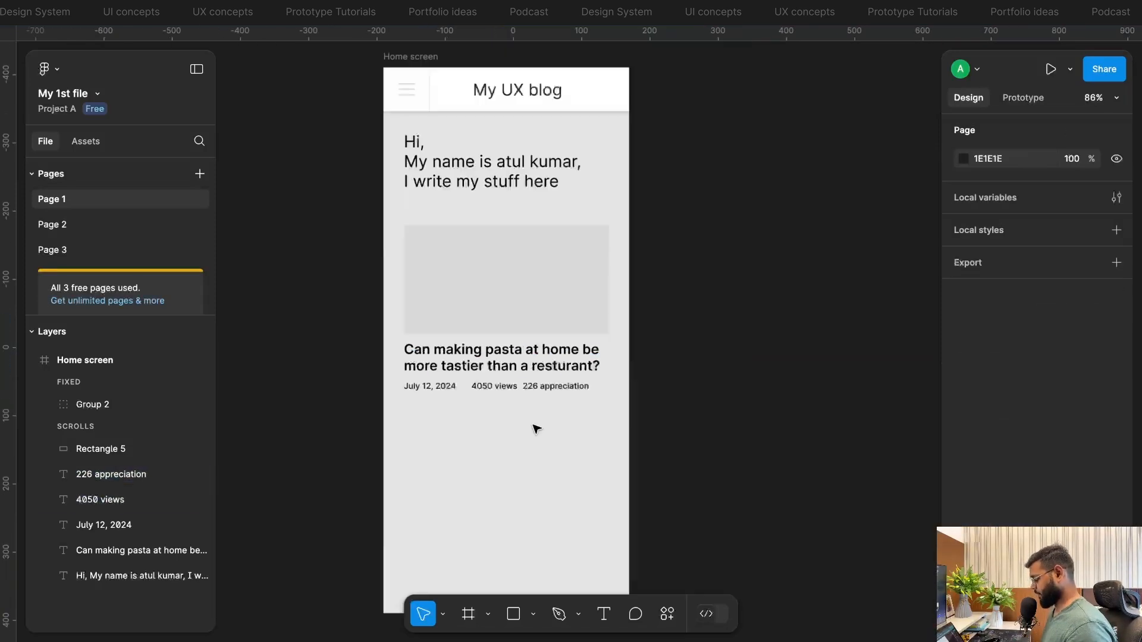
scroll(535, 428, down, 3)
drag(395, 343, 584, 173)
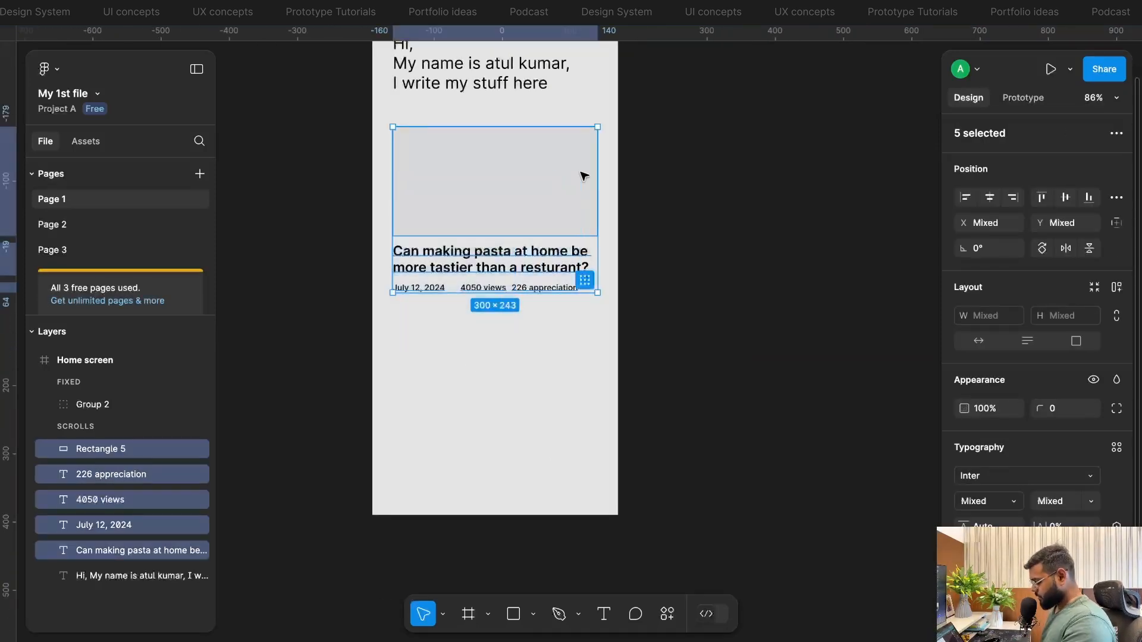
key(ctrl+g)
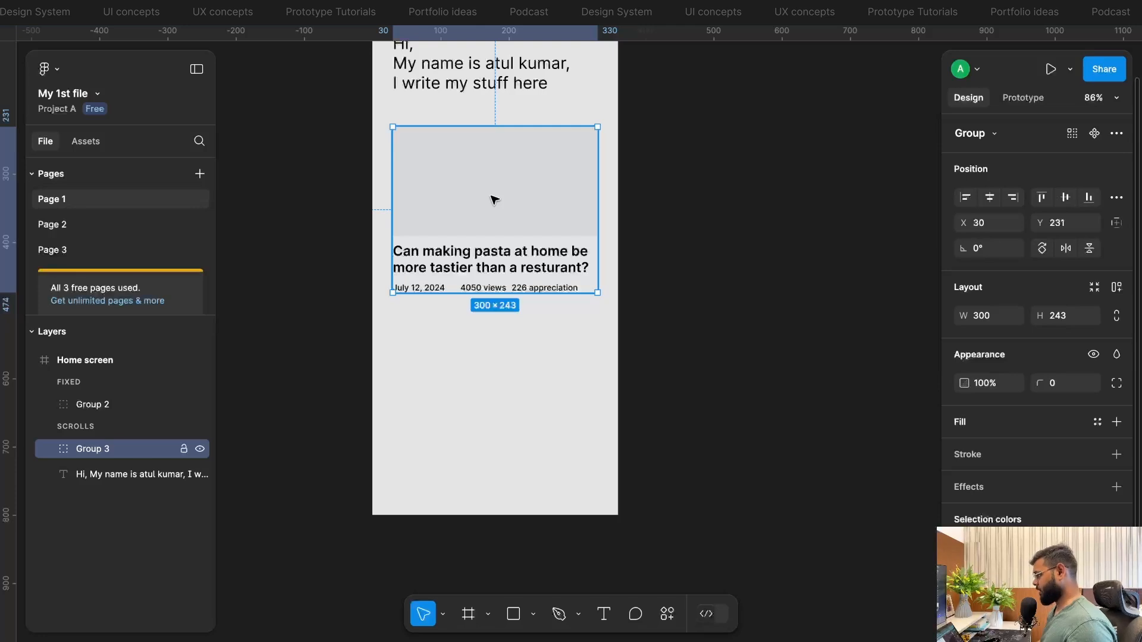
drag(526, 165, 533, 362)
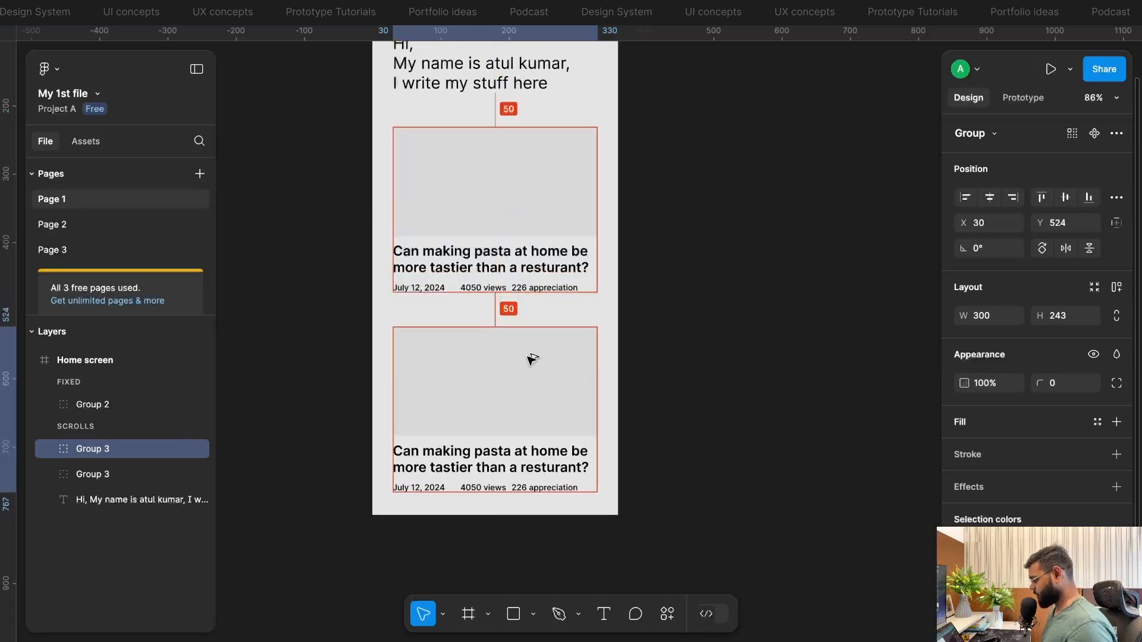
- Set the vertical spacing between the introduction text and both post cards to 30
shift+click(533, 194)
scroll(530, 194, up, 2)
shift+click(505, 158)
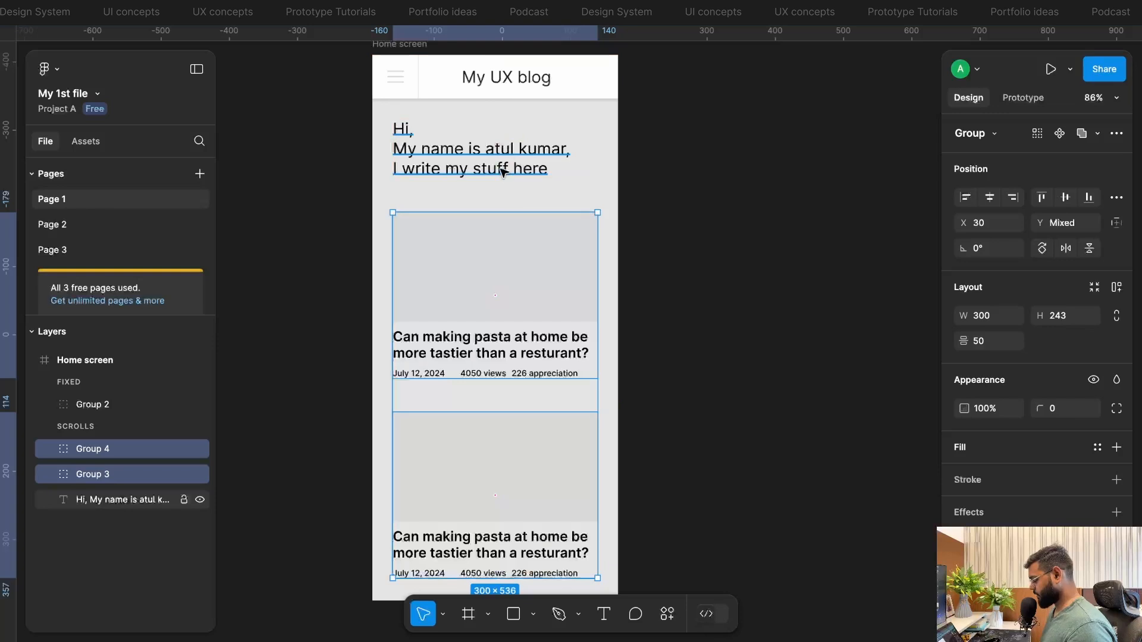
click(992, 364)
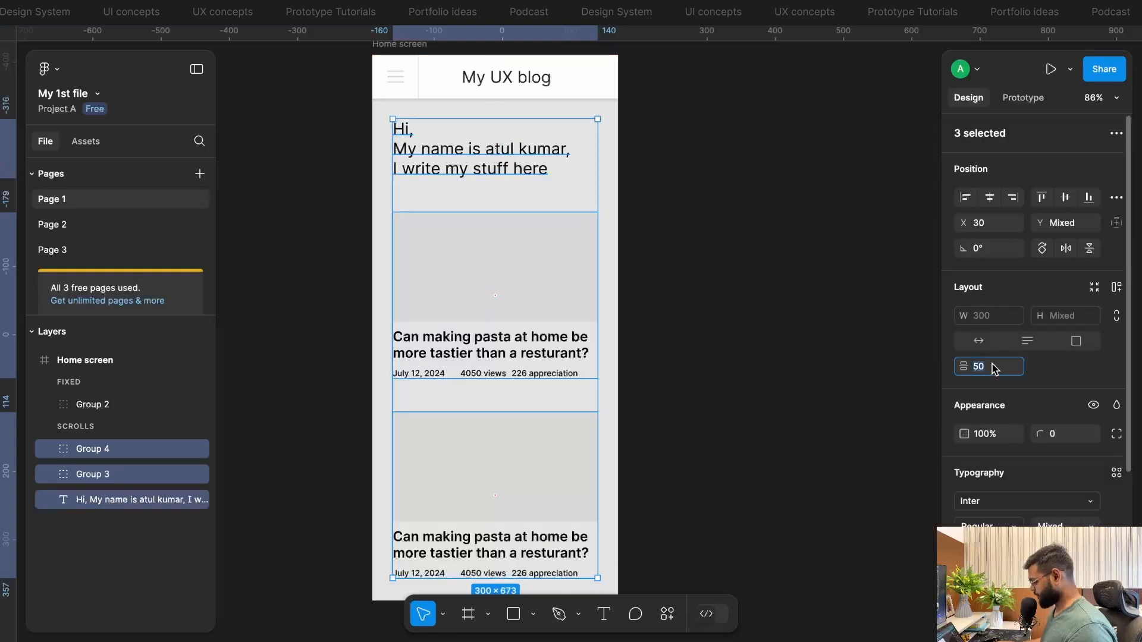
key(shift+Down)
key(shift+Down)
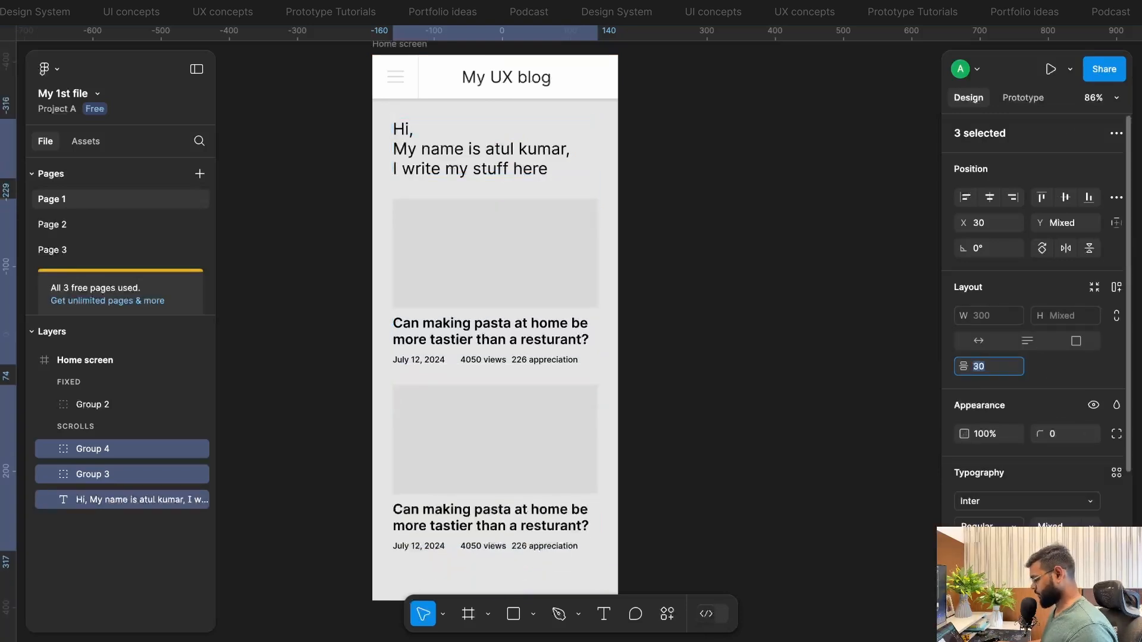
click(737, 395)
- Extend the Home screen frame downward to a height of 1220
scroll(737, 395, down, 2)
scroll(738, 396, down, 3)
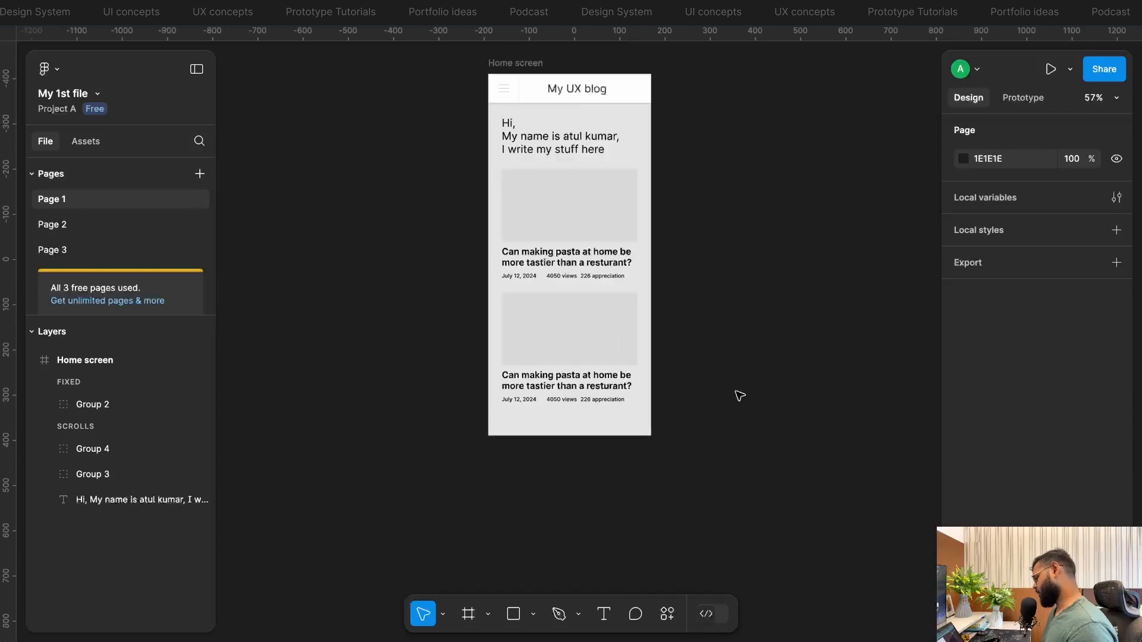
scroll(604, 340, up, 2)
scroll(604, 339, right, 1)
click(476, 109)
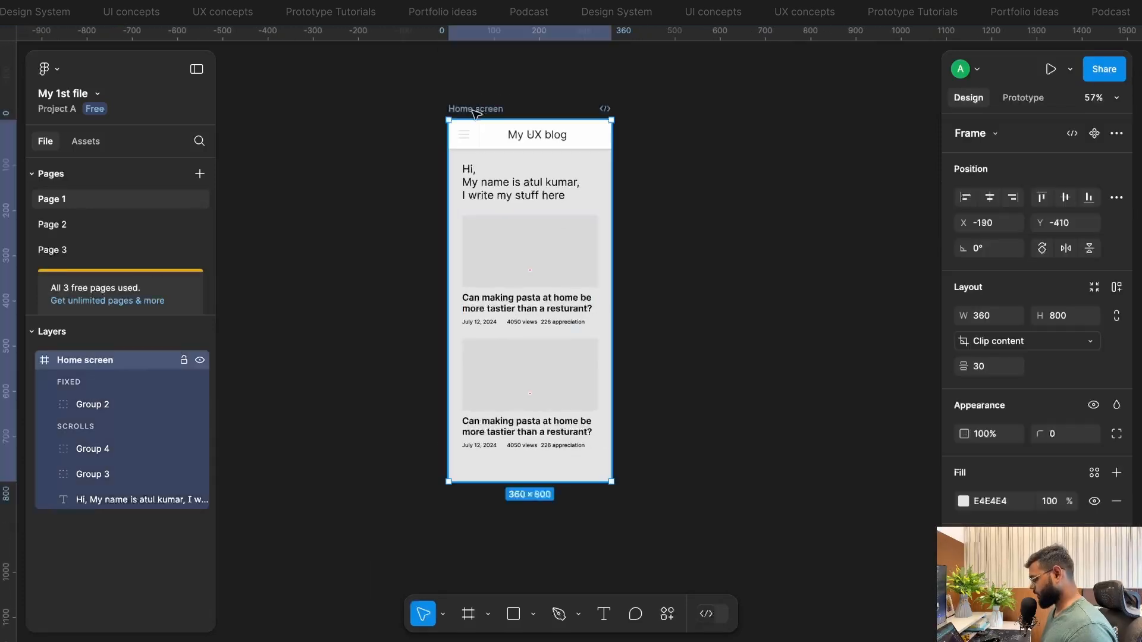
scroll(474, 113, down, 3)
scroll(474, 113, right, 1)
drag(525, 359, 533, 548)
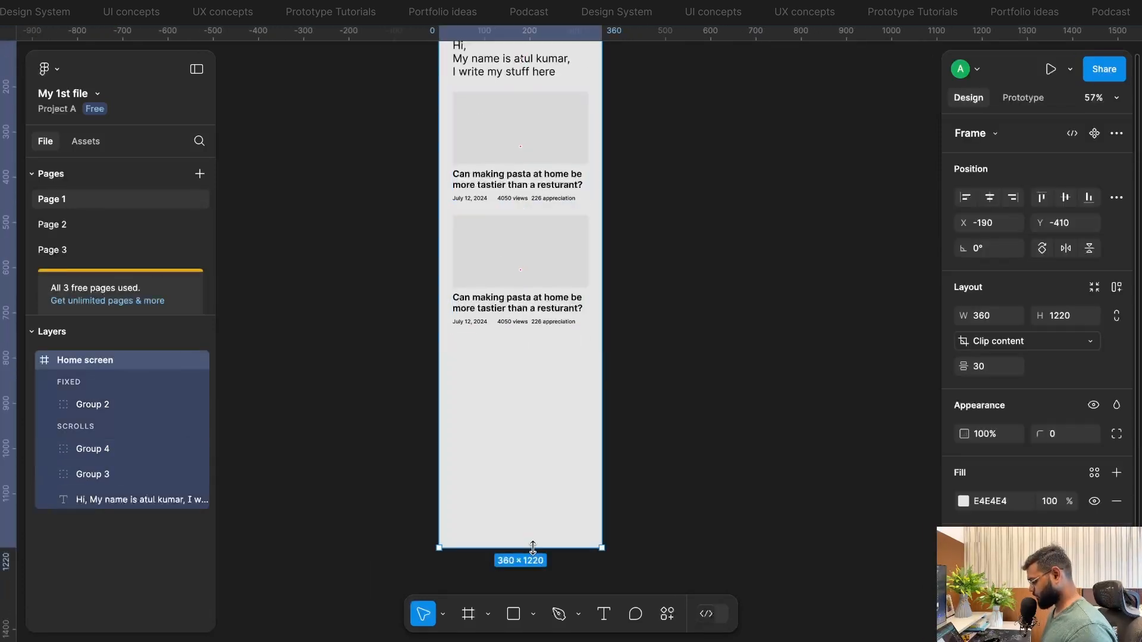
- Duplicate both post cards together directly below the existing ones, keeping the same spacing
scroll(562, 330, up, 2)
click(544, 326)
scroll(542, 315, down, 2)
shift+click(513, 115)
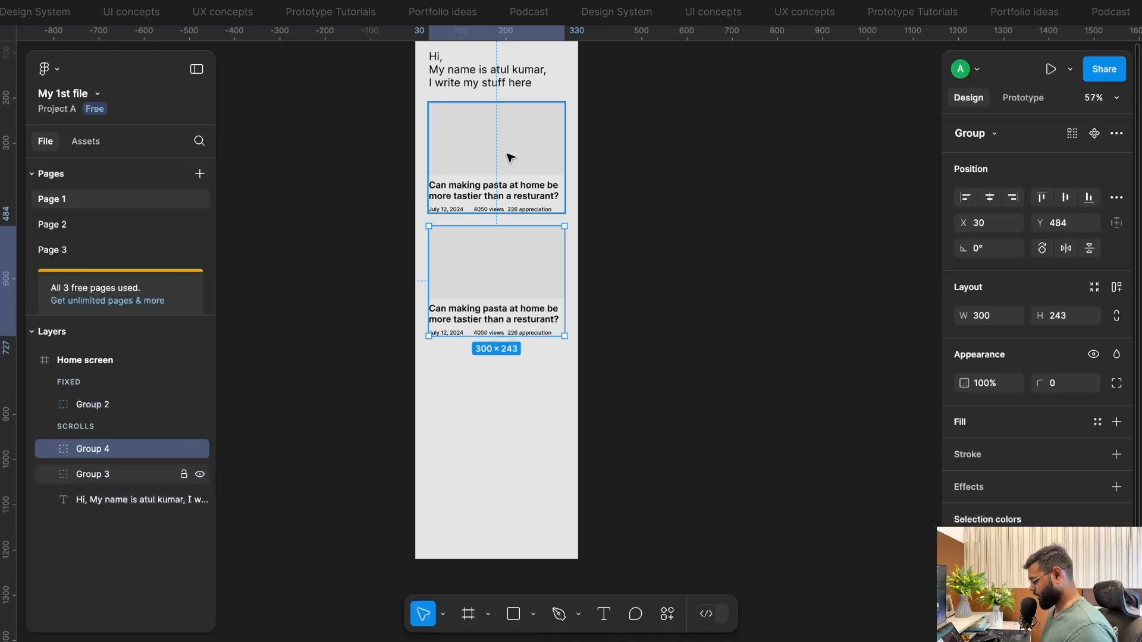
drag(533, 140, 531, 380)
- Extend the Home screen frame to a height of 1315 so all four post cards fit
scroll(531, 380, down, 2)
click(479, 128)
scroll(517, 452, down, 2)
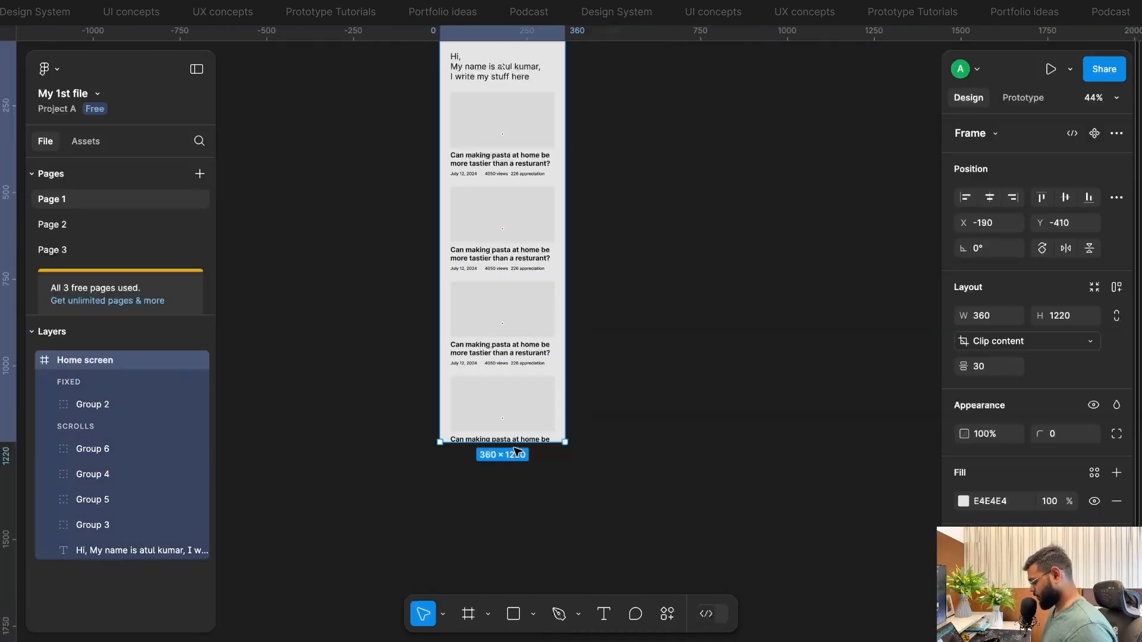
drag(518, 486, 517, 475)
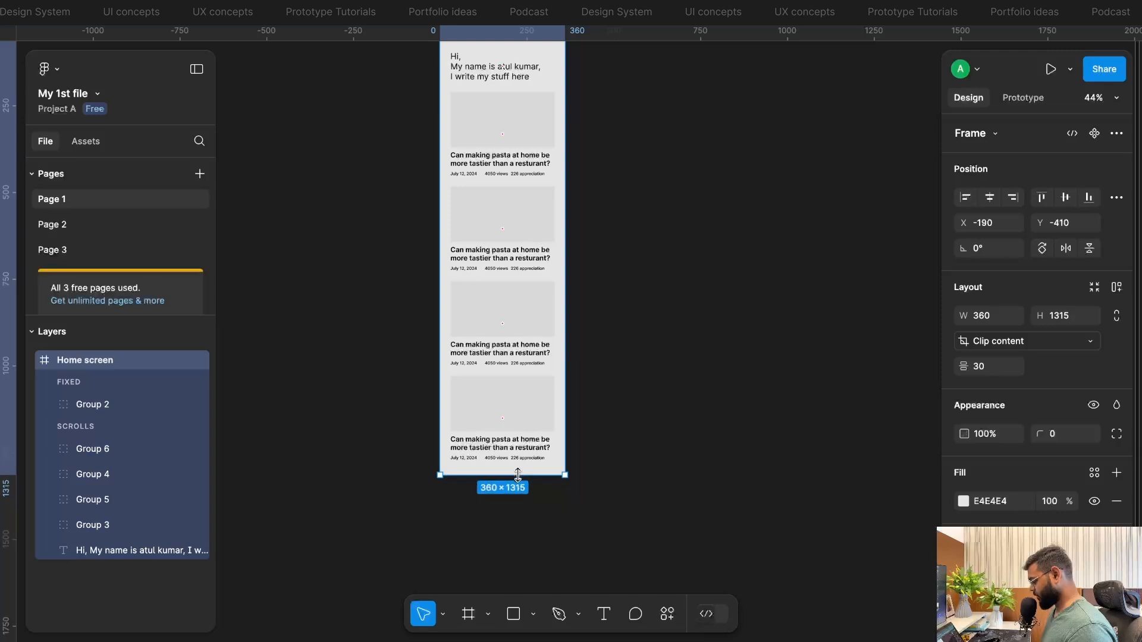
click(640, 411)
- Duplicate the Home screen frame to its right at X 258 and rename the copy "Detail page"
scroll(640, 410, up, 2)
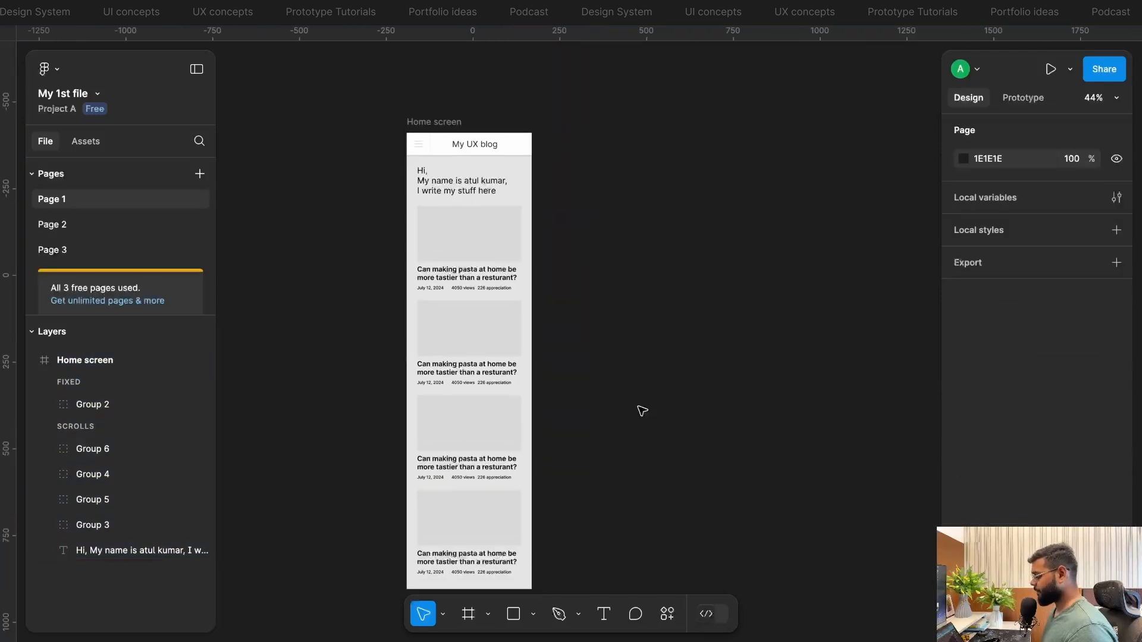
scroll(615, 394, down, 1)
click(427, 104)
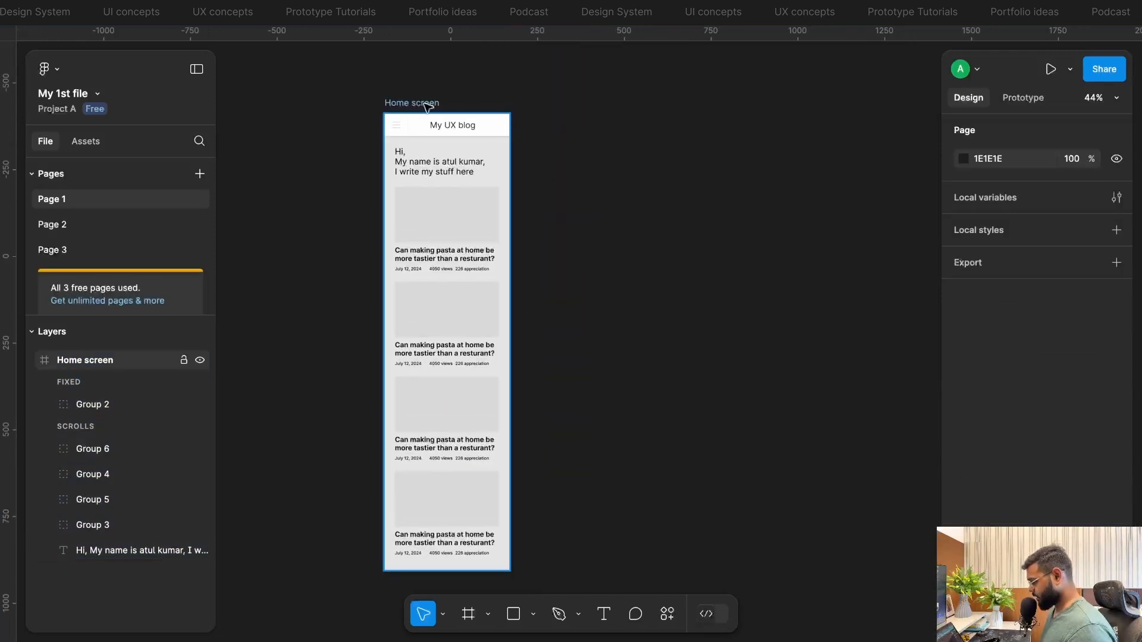
drag(413, 106, 568, 102)
click(726, 157)
click(565, 103)
double_click(565, 102)
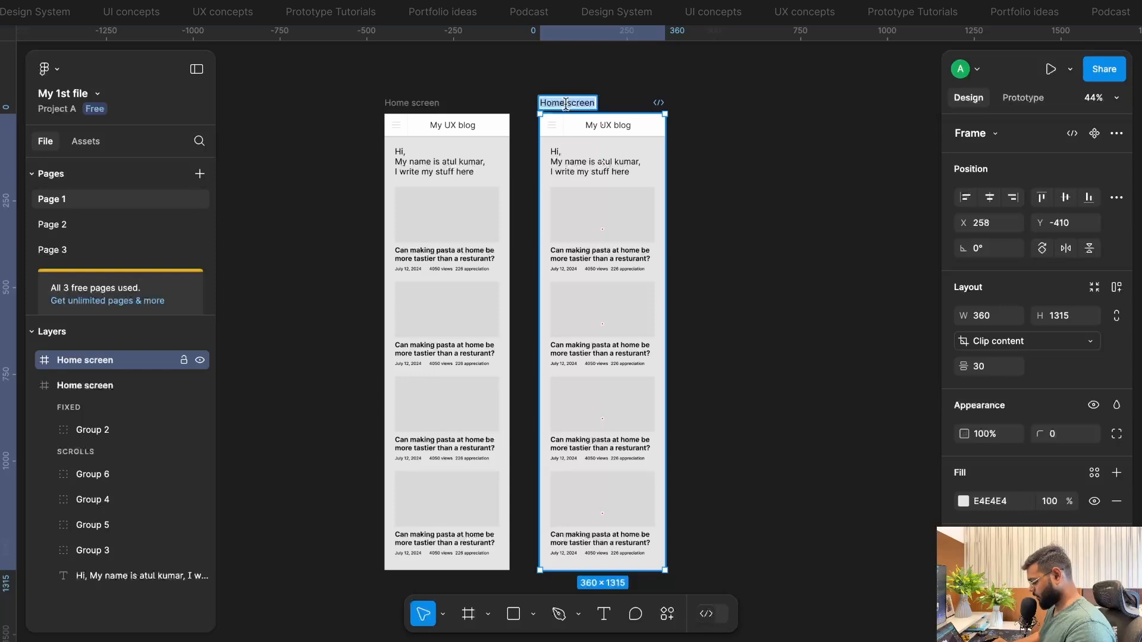
text(Detail page)
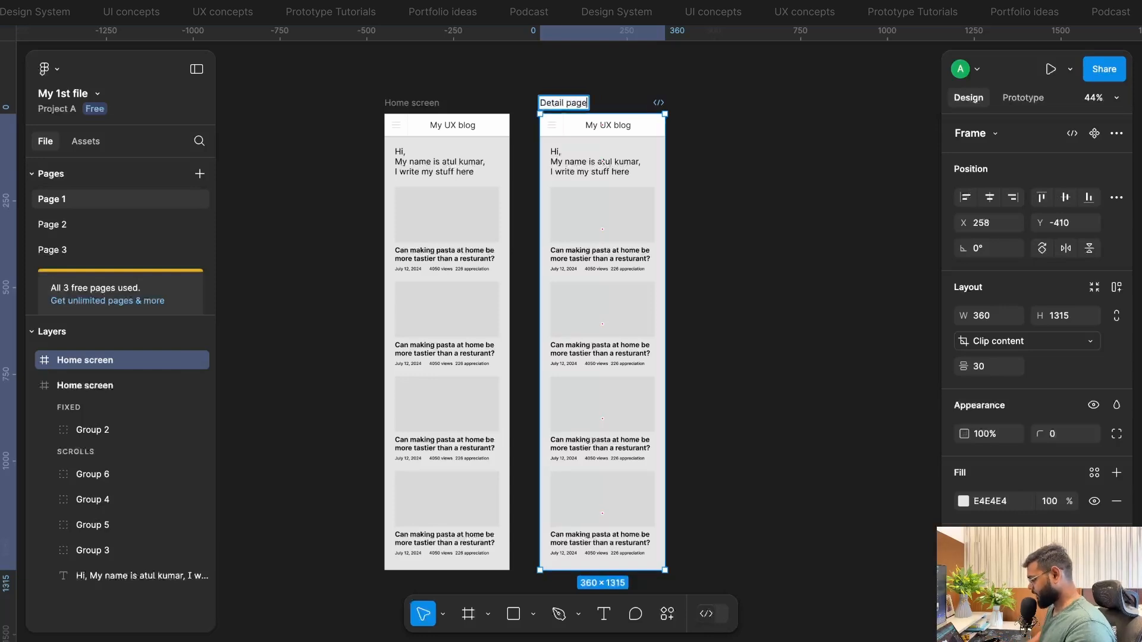
- Delete the three-line menu icon from the Detail page header
click(580, 122)
scroll(581, 128, up, 5)
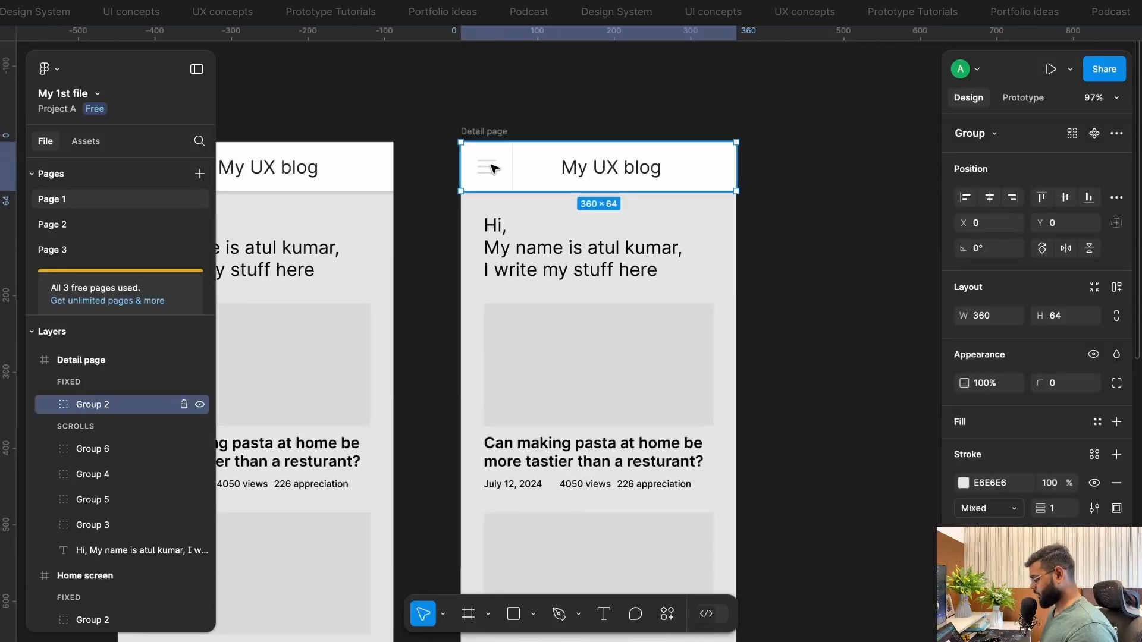
double_click(488, 173)
scroll(487, 171, up, 5)
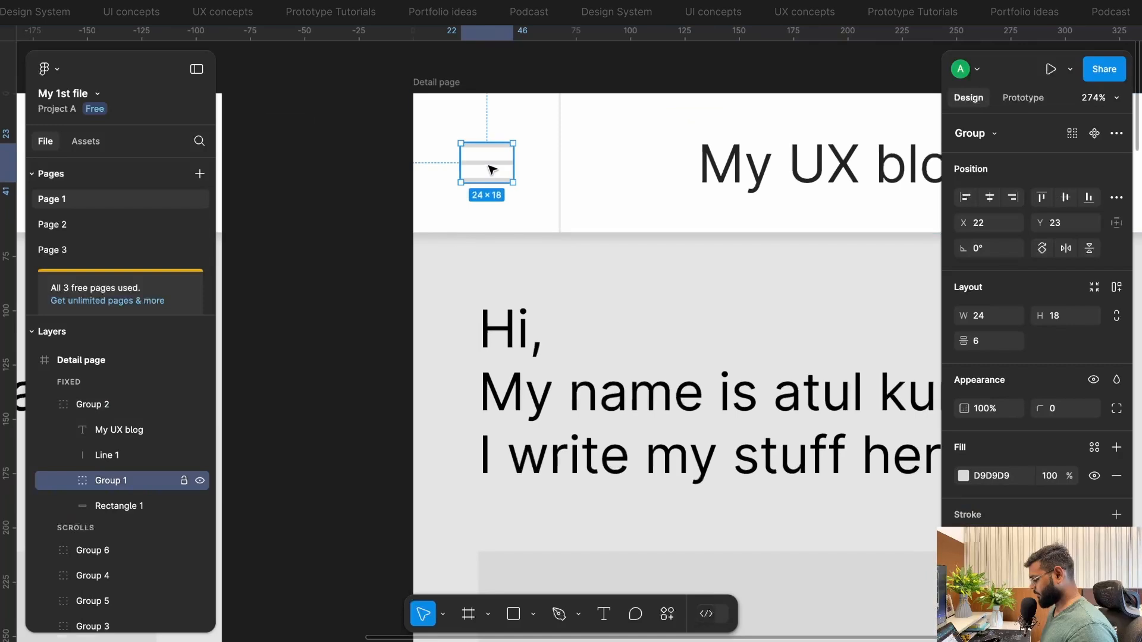
double_click(487, 167)
scroll(533, 171, up, 3)
click(533, 187)
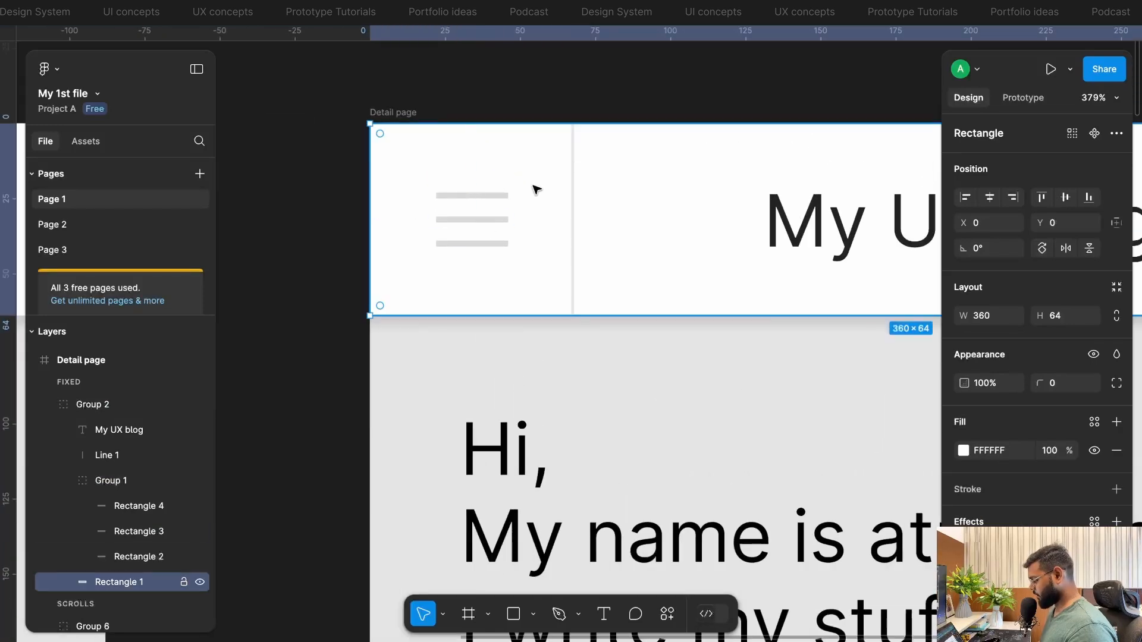
click(484, 224)
key(BackSpace)
- Draw an open left-pointing back arrow with the Pen tool, about 14.5 × 29, in the Detail page header's left section
click(558, 614)
click(500, 172)
click(457, 215)
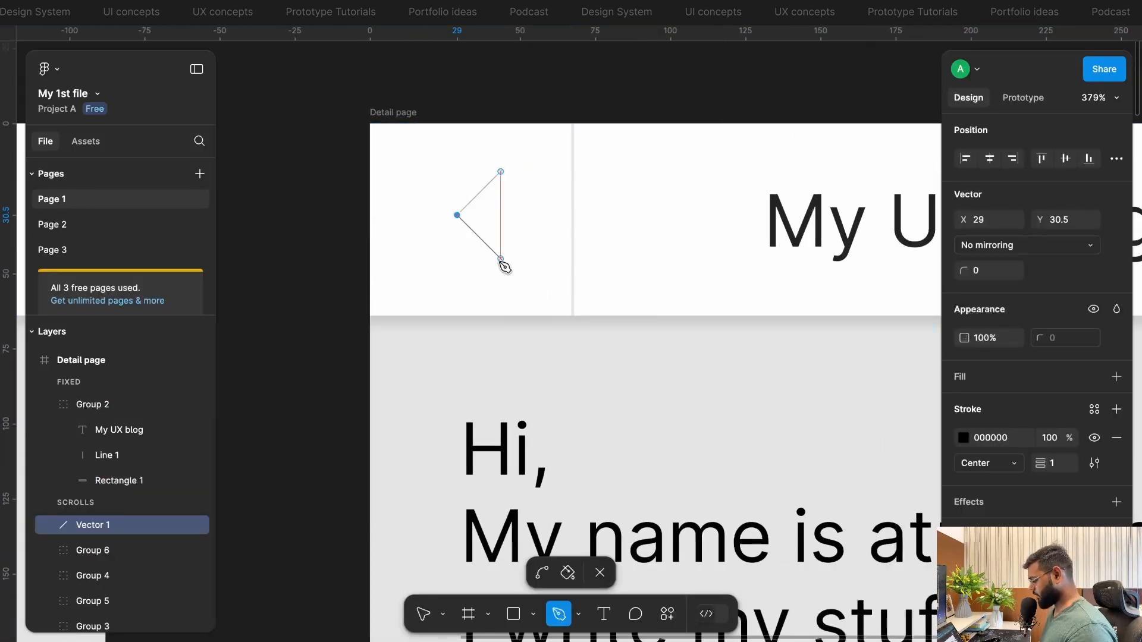
click(501, 258)
key(Escape)
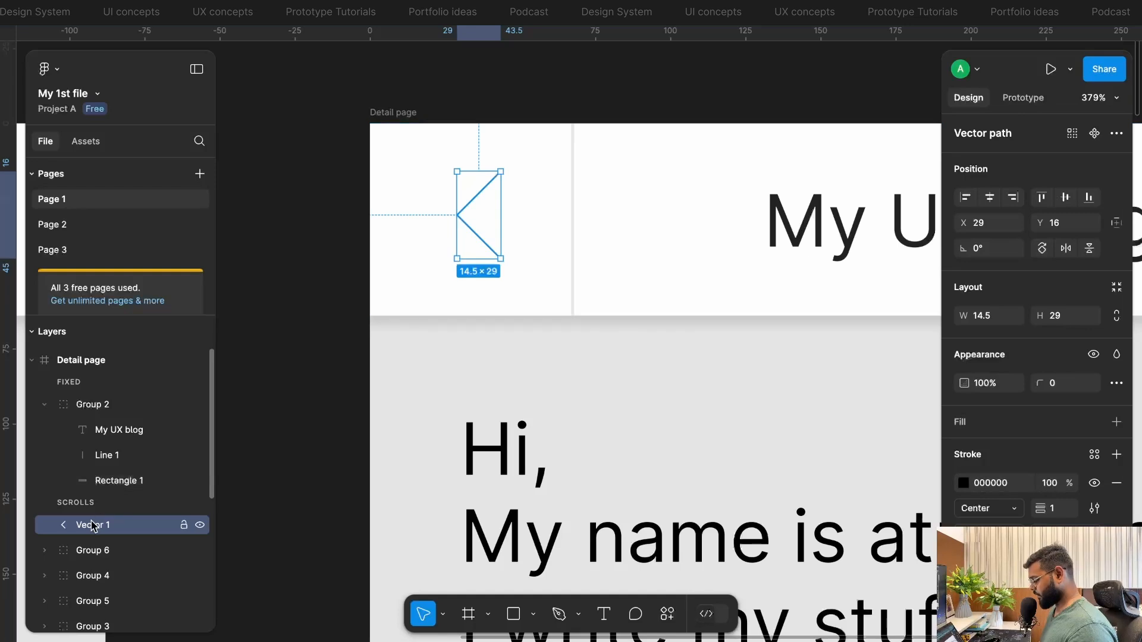
- Move the back arrow's layer into the Detail page's fixed header group, above the title text
scroll(102, 497, down, 1)
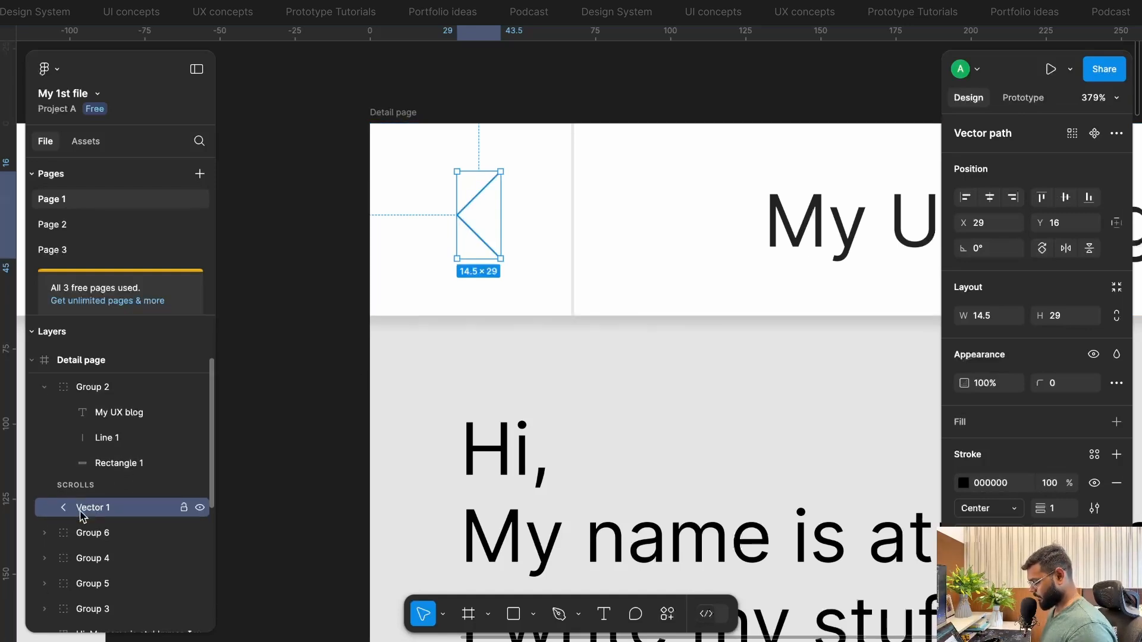
drag(81, 512, 81, 455)
drag(83, 405, 83, 403)
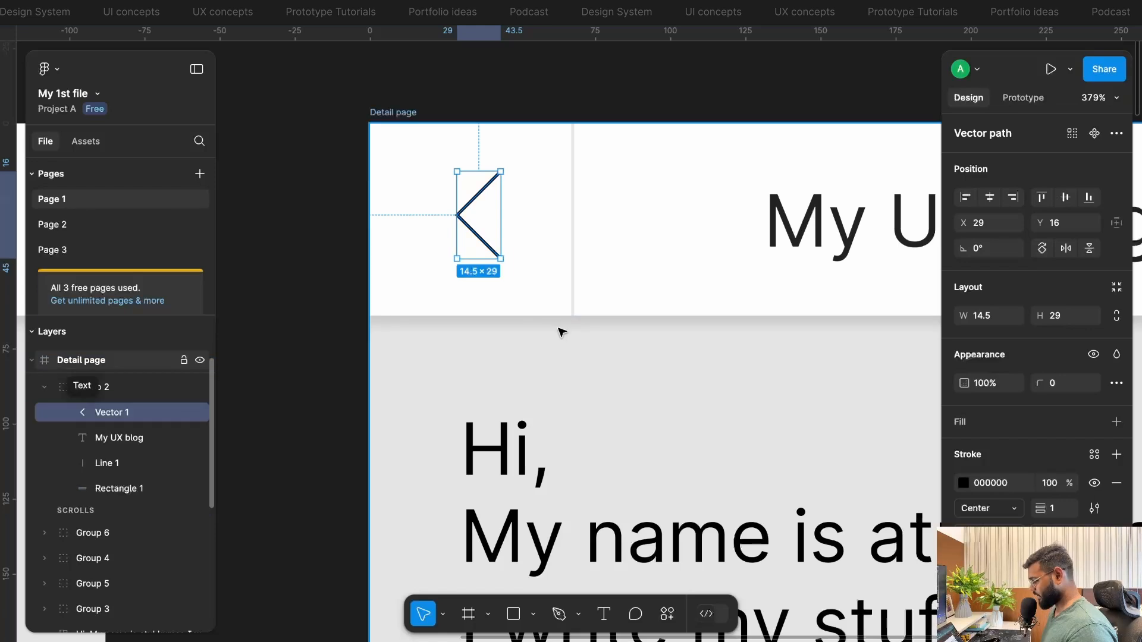
- Set the back arrow's stroke weight to 2
scroll(551, 365, down, 3)
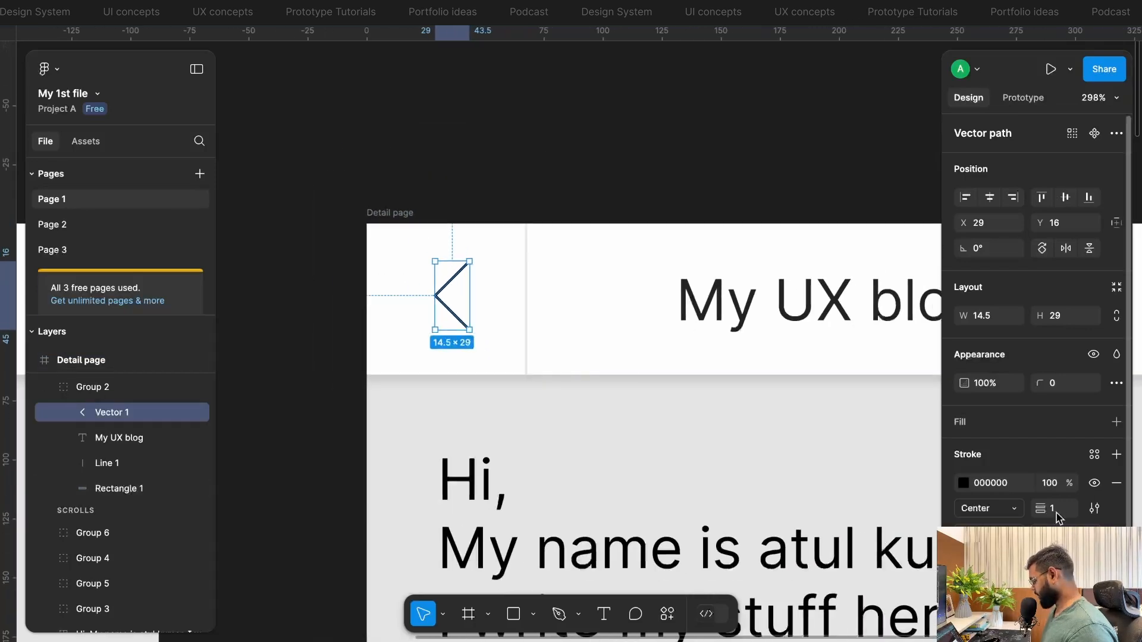
key(Up)
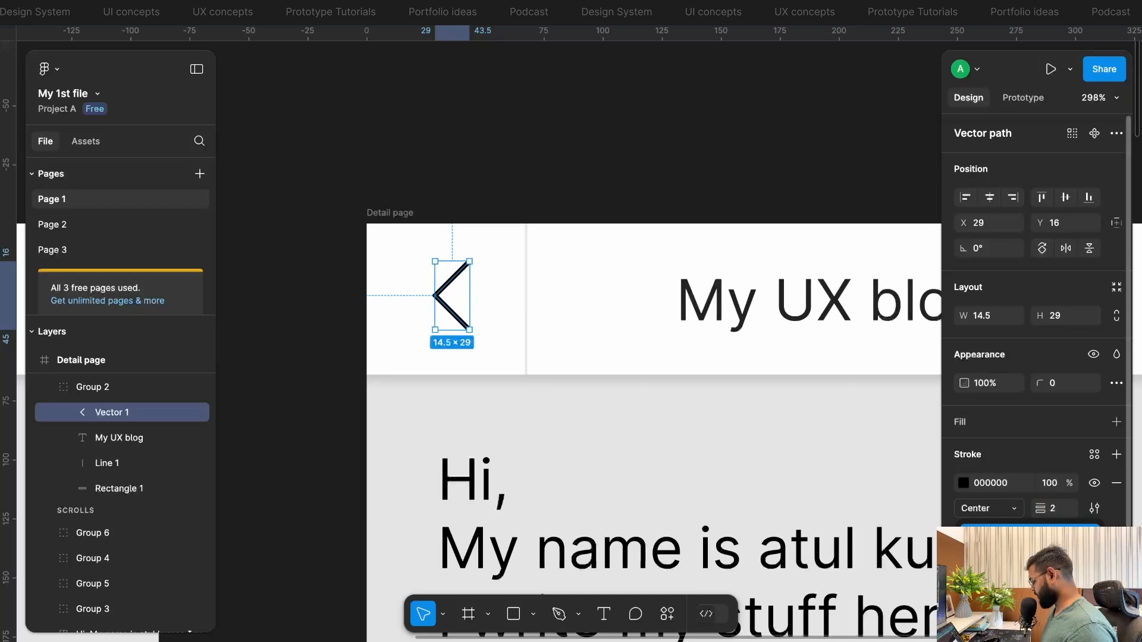
scroll(1030, 523, down, 2)
key(Escape)
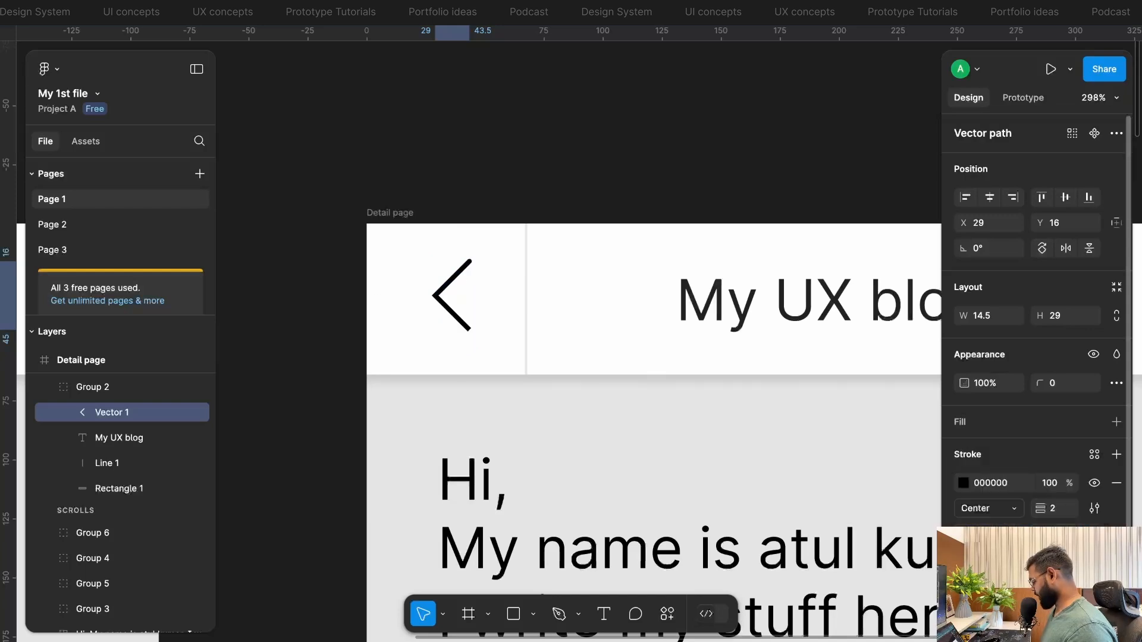
scroll(1024, 524, down, 2)
key(Escape)
click(502, 184)
scroll(473, 261, down, 4)
- Centre the back arrow vertically in the Detail page header and resize it to a height of 24 with its proportions locked
click(469, 269)
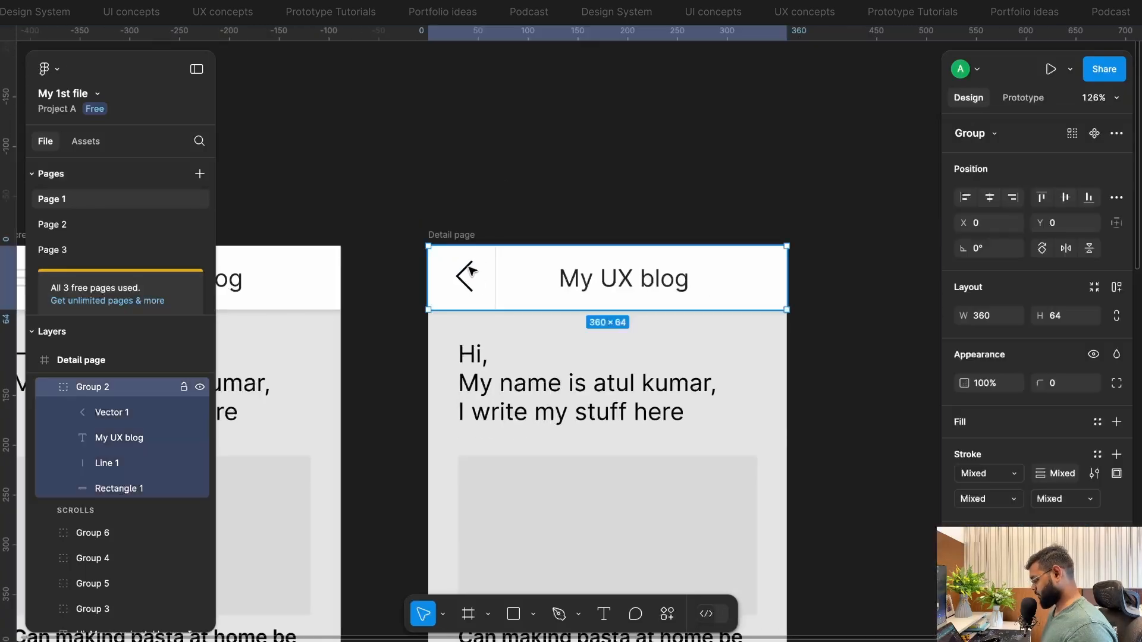
click(470, 271)
scroll(476, 273, up, 3)
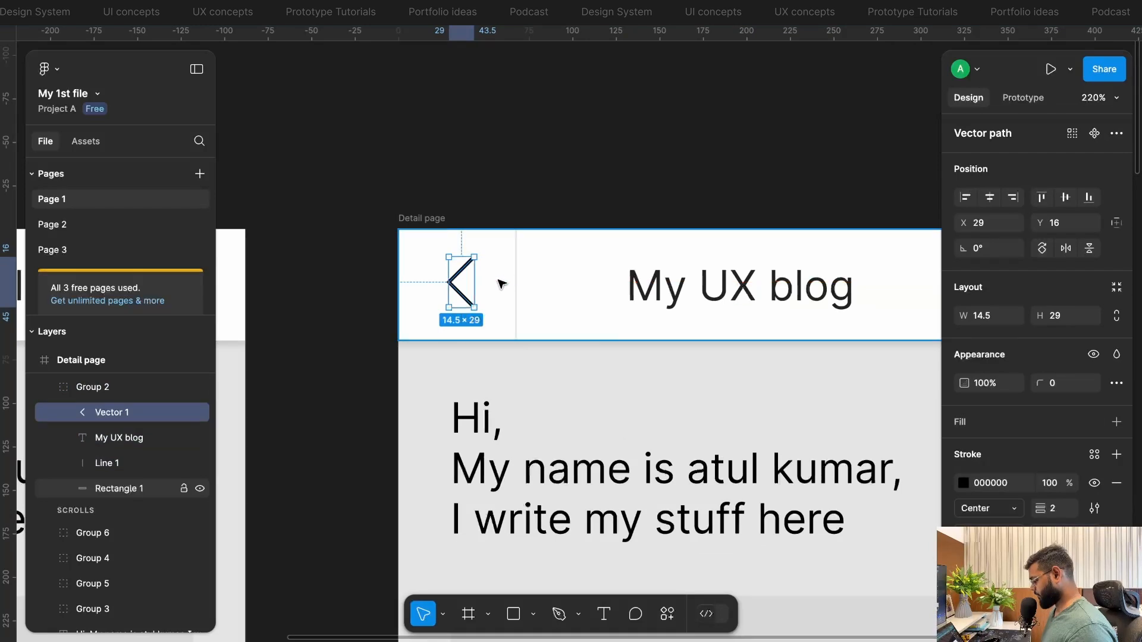
shift+click(501, 283)
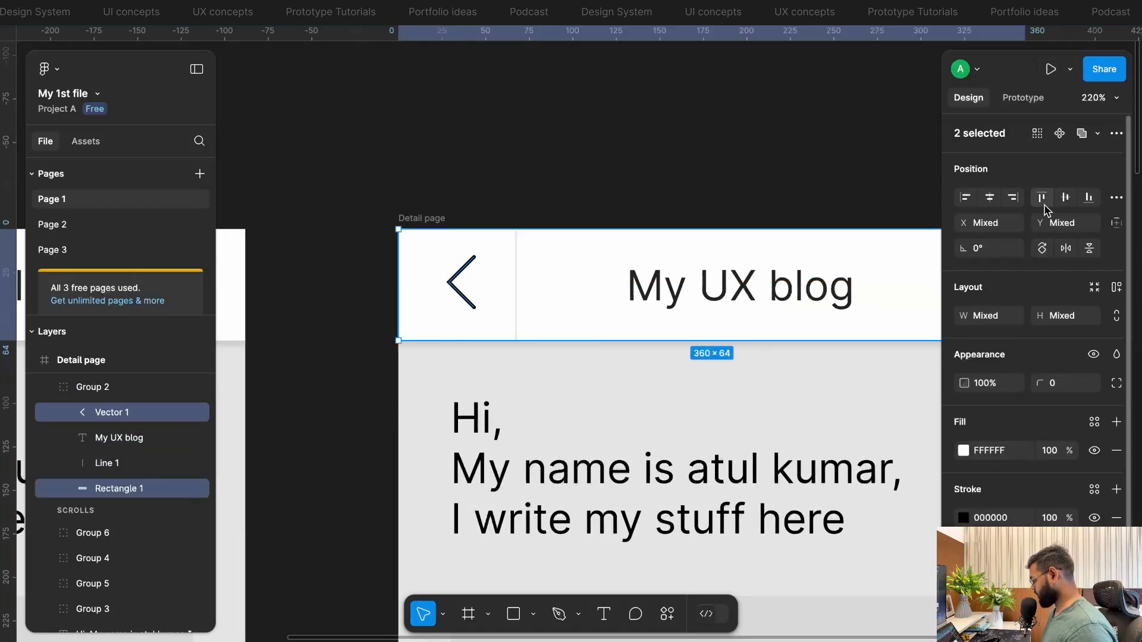
click(569, 301)
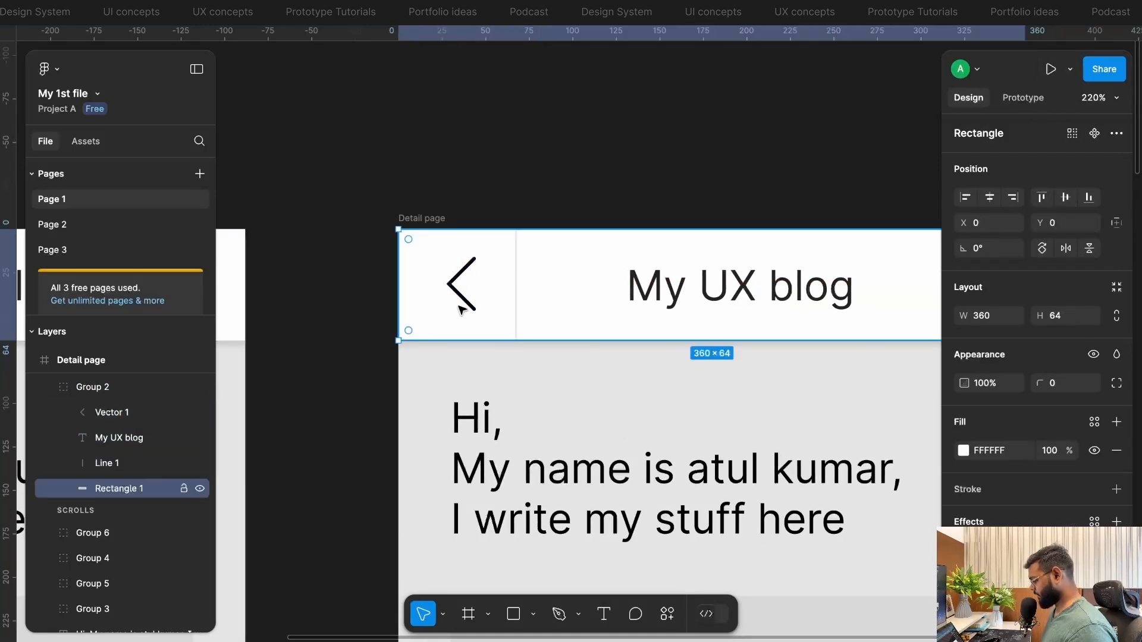
click(470, 306)
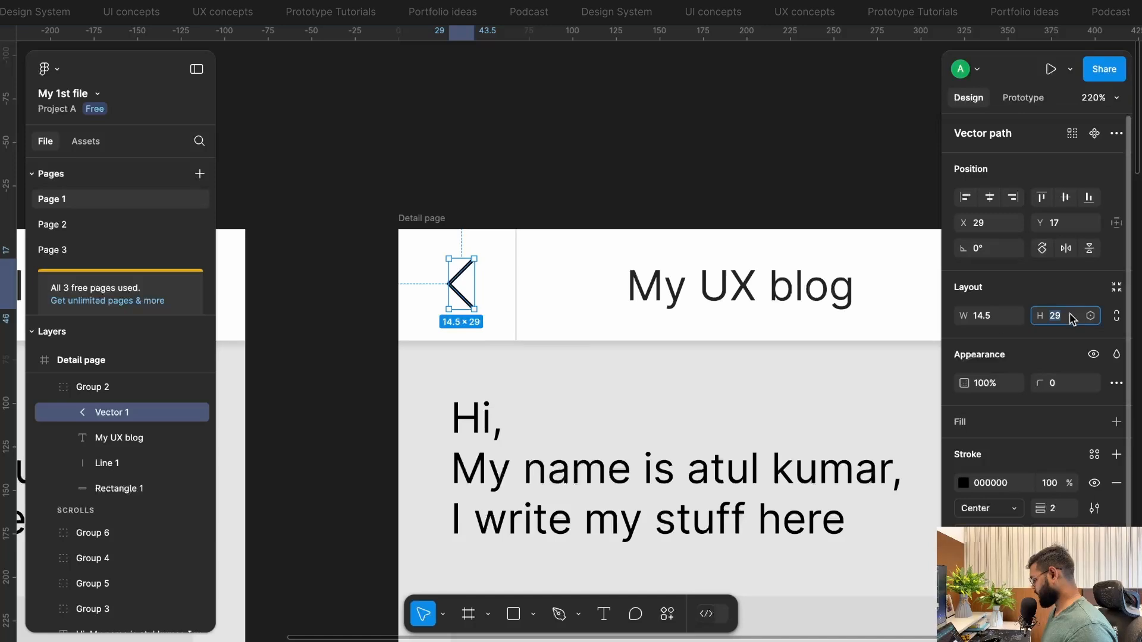
click(1116, 316)
text(24)
key(Return)
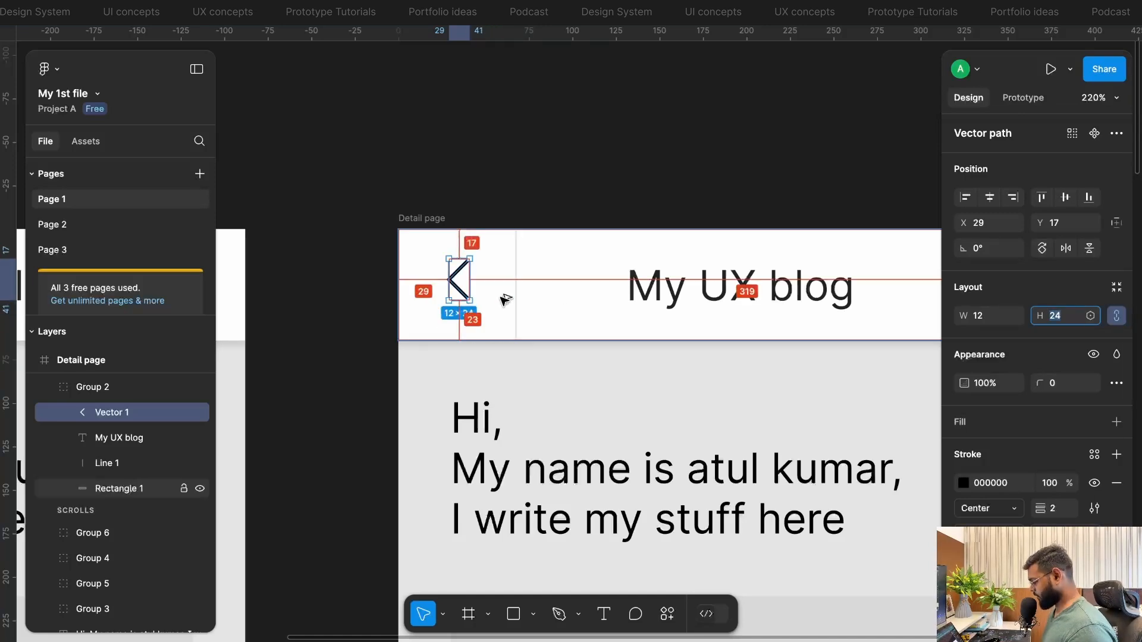
- Centre the resized back arrow vertically on the header rectangle and nudge it 2 px to the left
shift+click(501, 298)
click(1065, 198)
click(463, 284)
key(Left)
key(Left)
click(540, 161)
scroll(540, 161, down, 1)
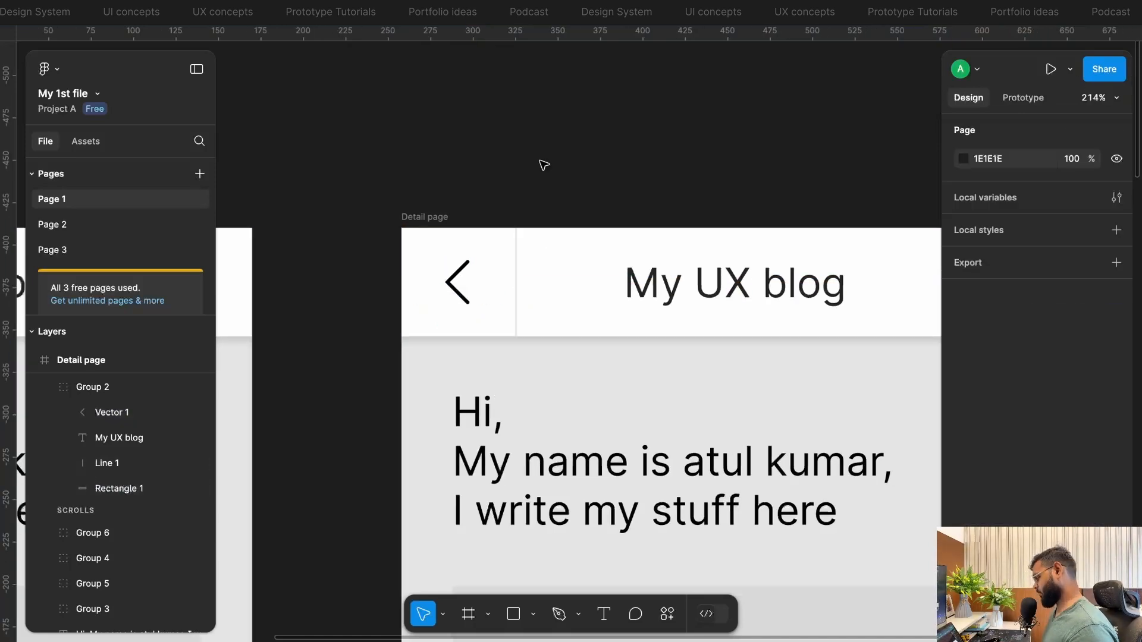
- Change the fill of the three-line menu icon in the Home screen header to black (000000)
scroll(540, 165, down, 5)
click(535, 244)
scroll(408, 237, left, 2)
click(412, 242)
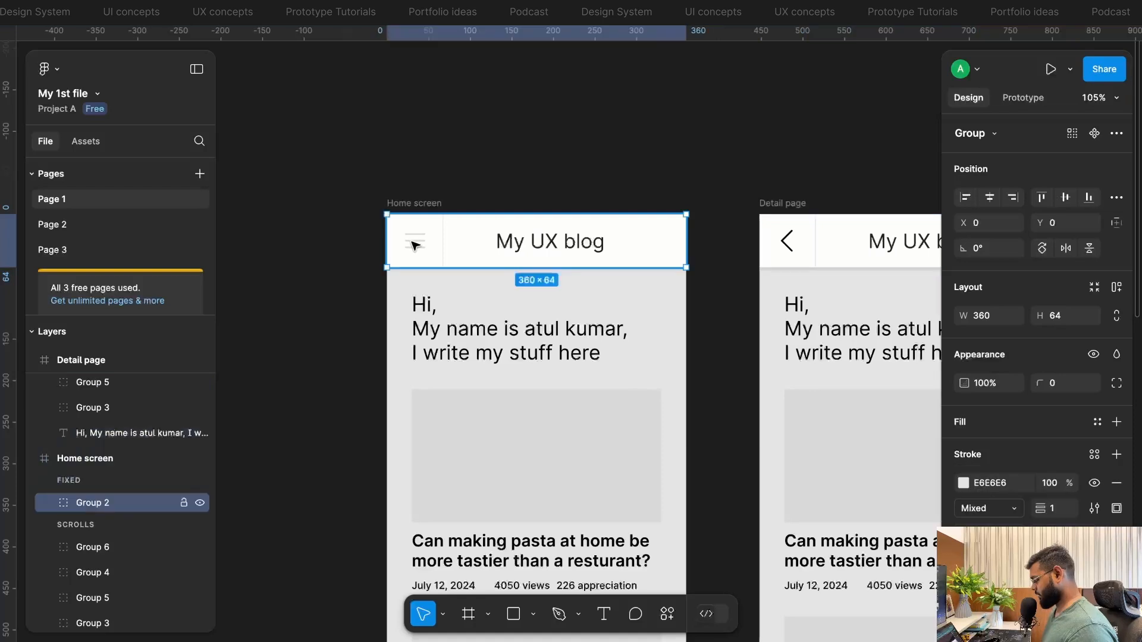
double_click(415, 245)
scroll(983, 457, down, 1)
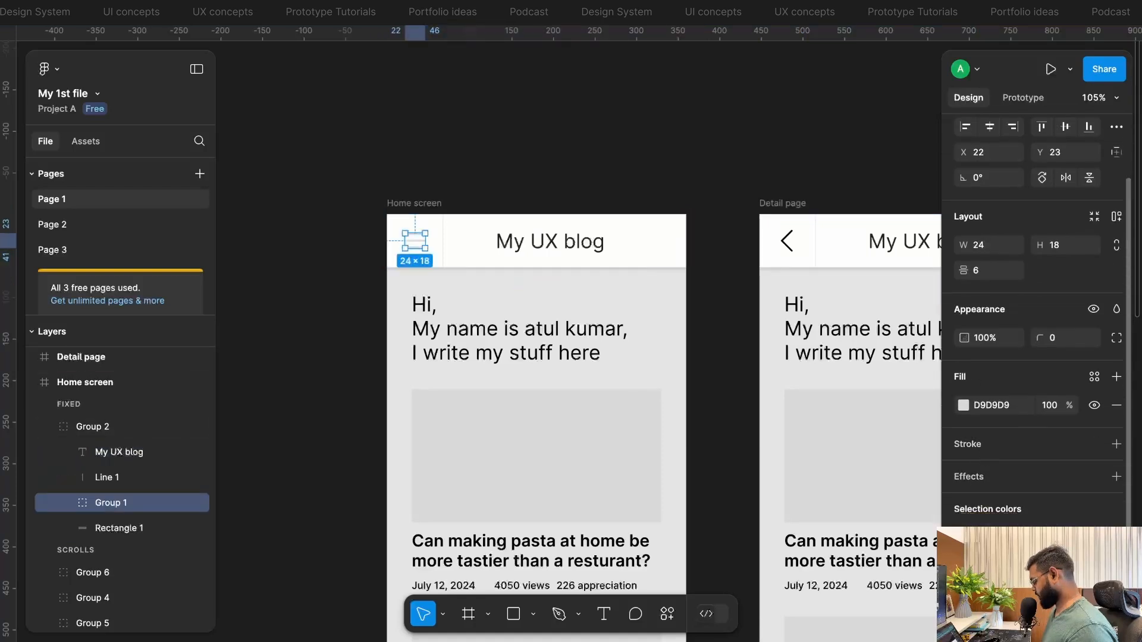
click(964, 537)
drag(842, 362, 841, 440)
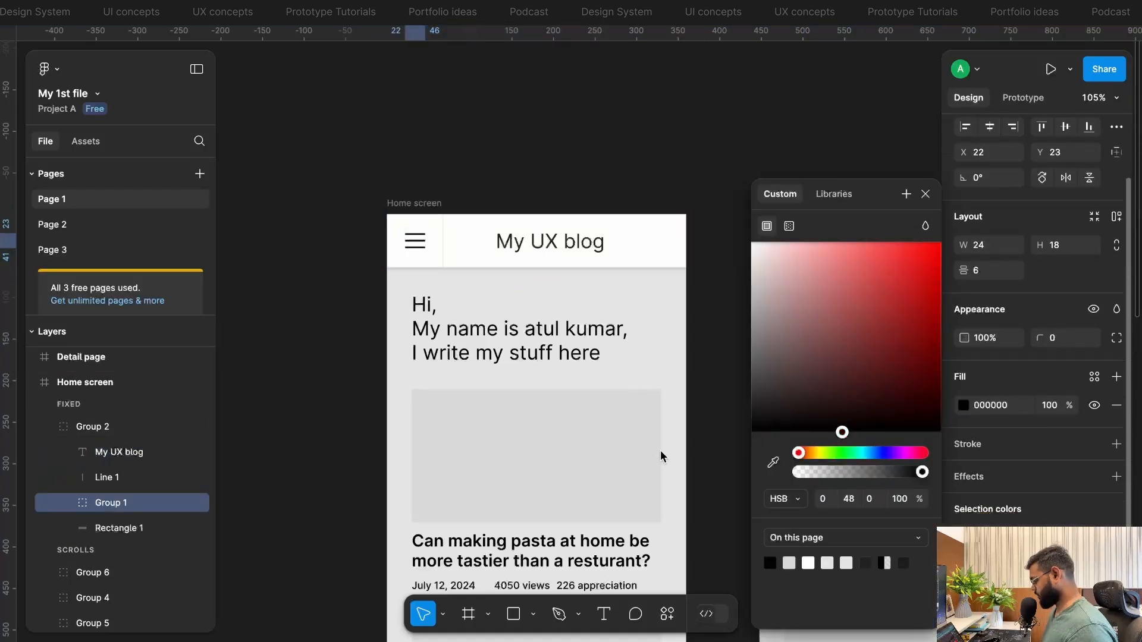
drag(661, 457, 664, 456)
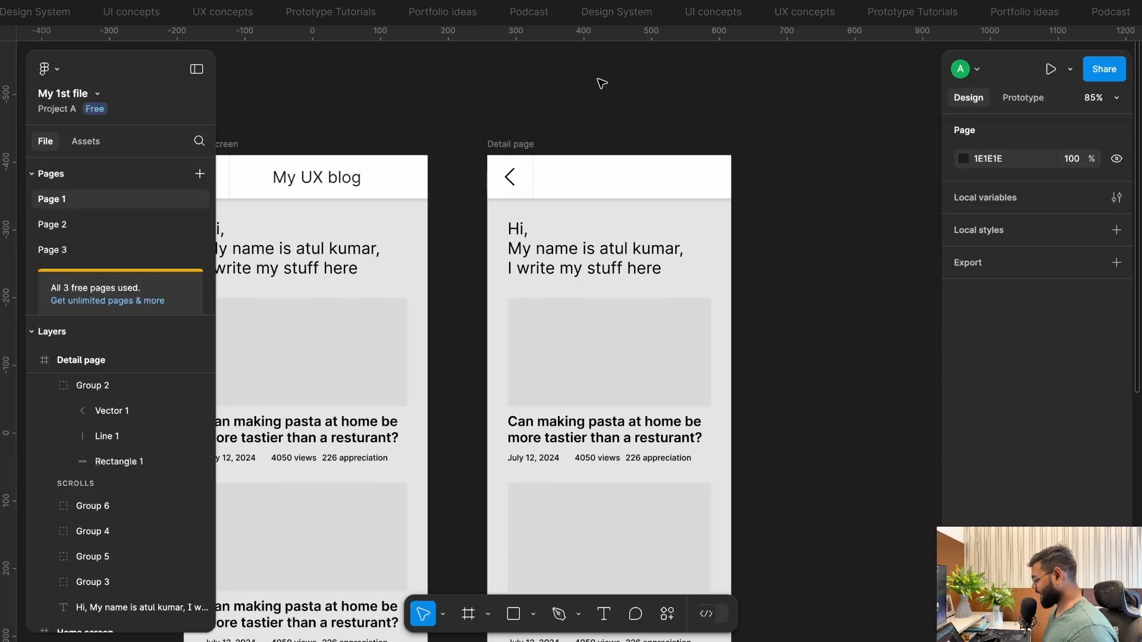
- Open svgrepo.com/vectors/salt/ in a new browser tab
key(super+t)
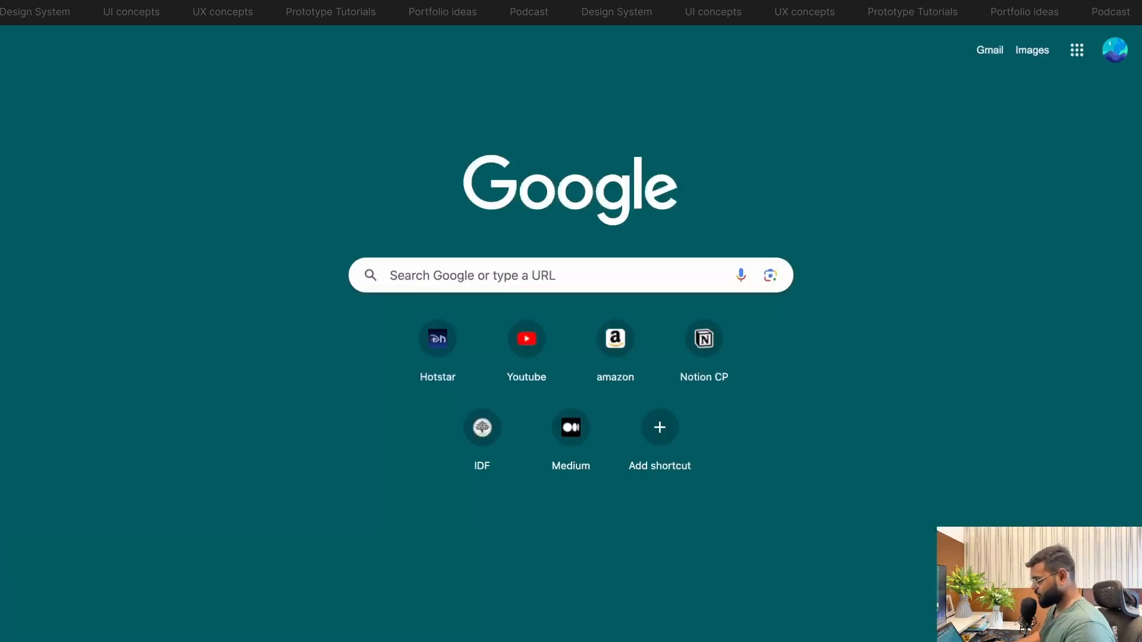
text(s)
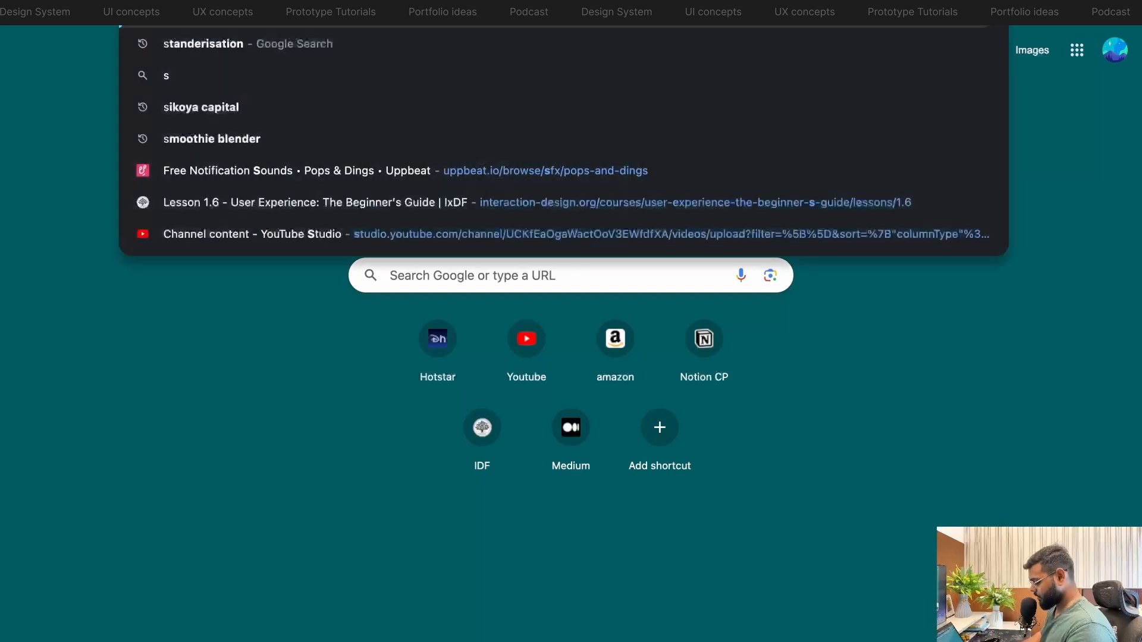
text(vgrepo.com/vectors/salt/)
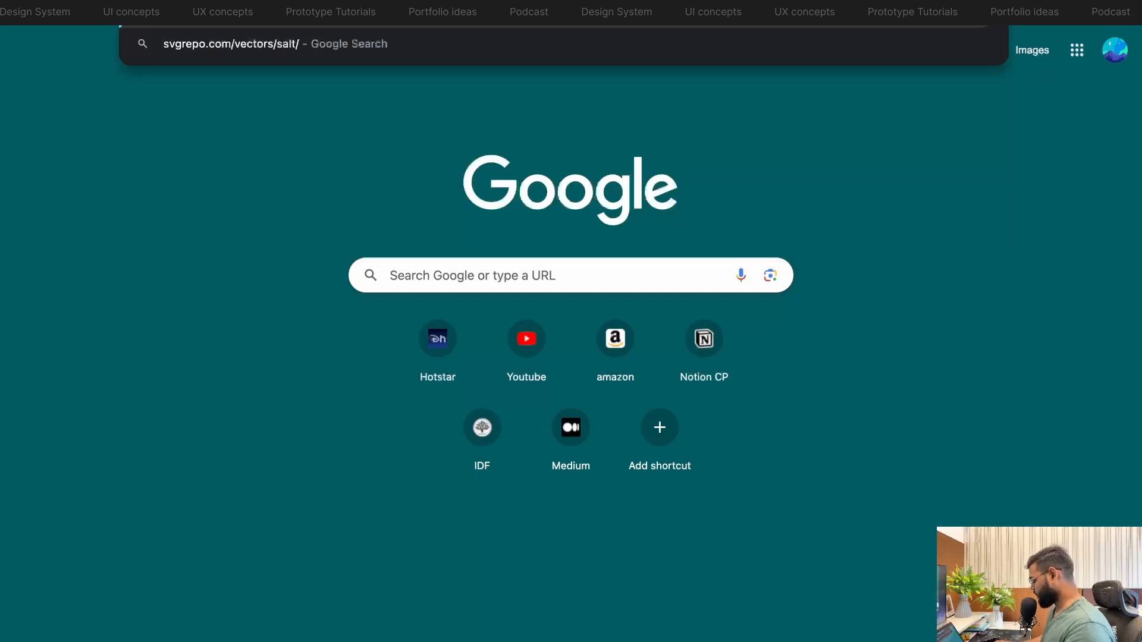
key(Return)
- Search SVG Repo for "speaker" and download the outlined speaker-2 icon with sound waves
click(330, 40)
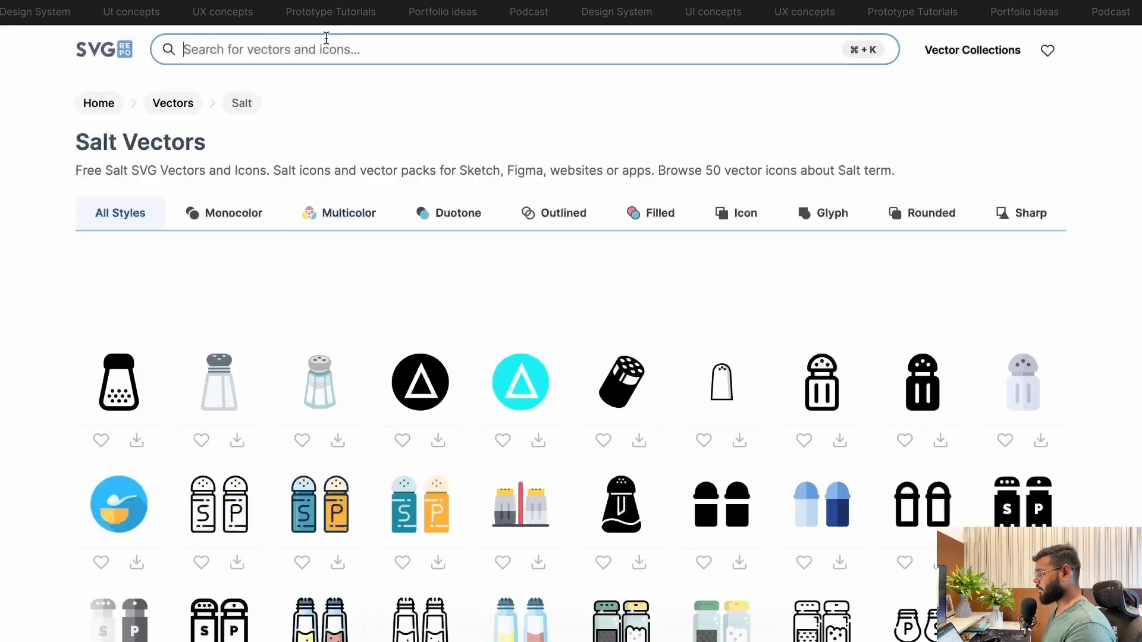
text(s)
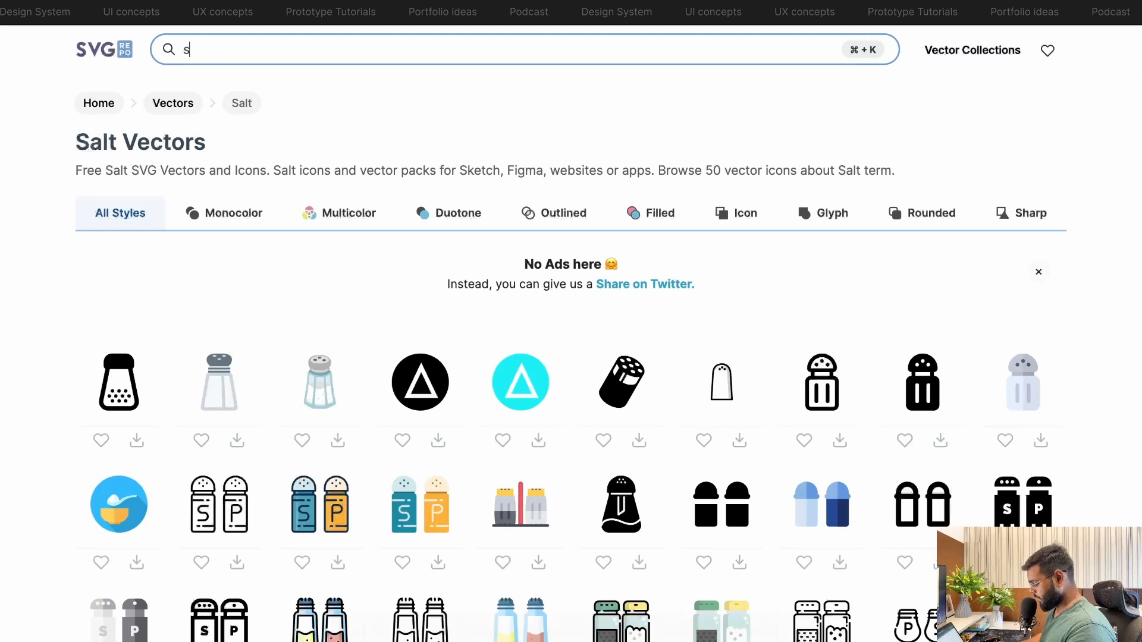
text(peaker)
key(Return)
scroll(373, 546, down, 10)
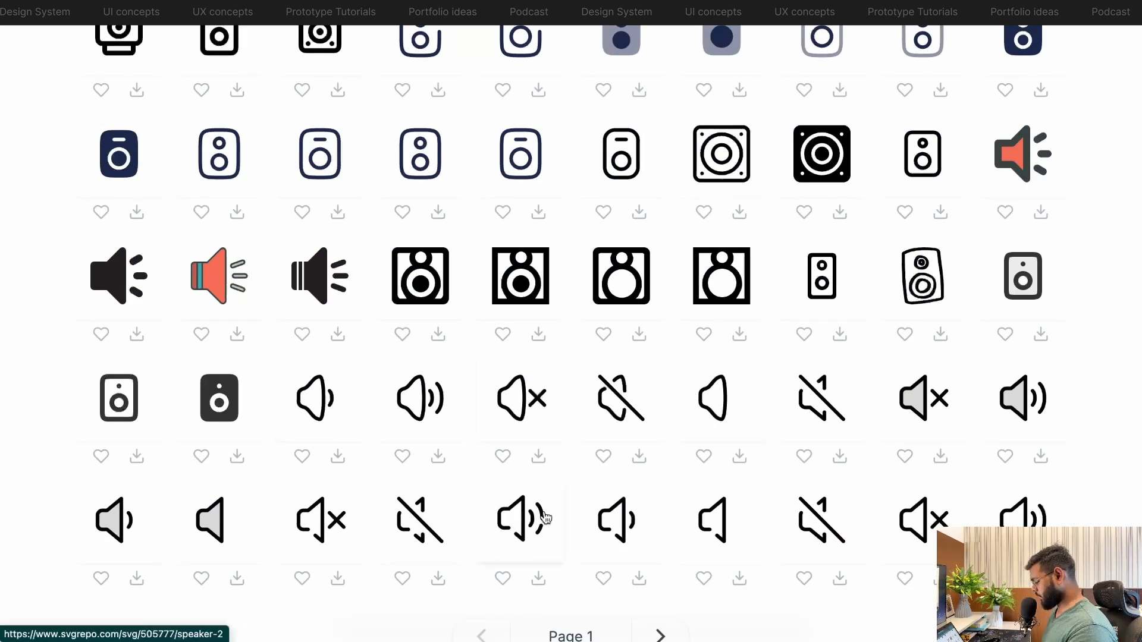
click(539, 578)
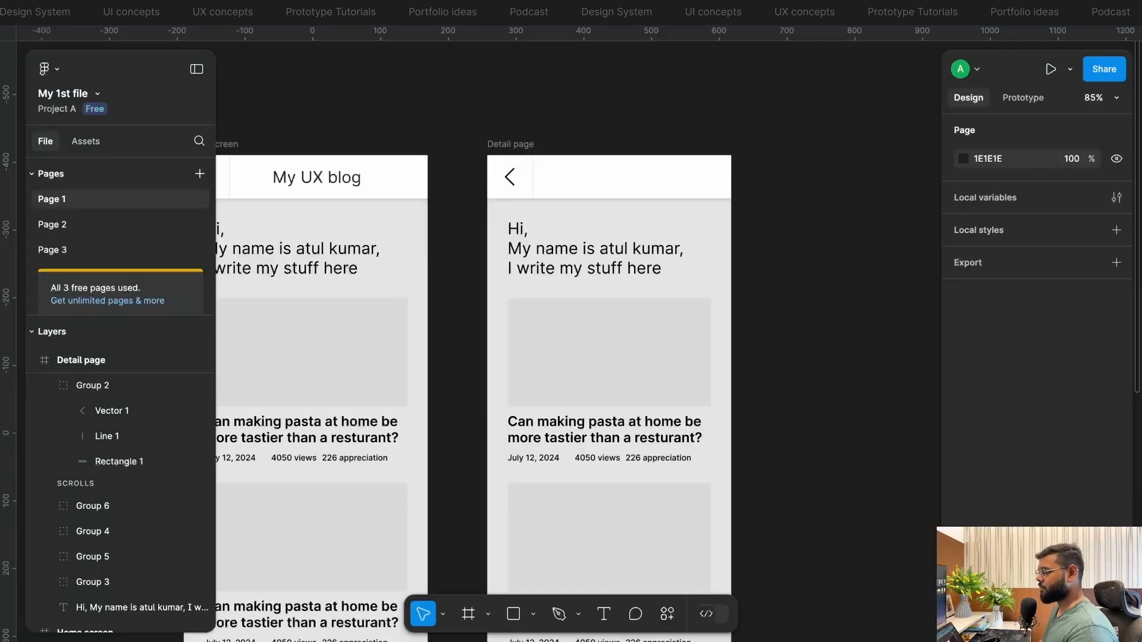
- Switch back to Figma and import the downloaded speaker-2 SVG onto the canvas near the Detail page
drag(816, 327, 815, 321)
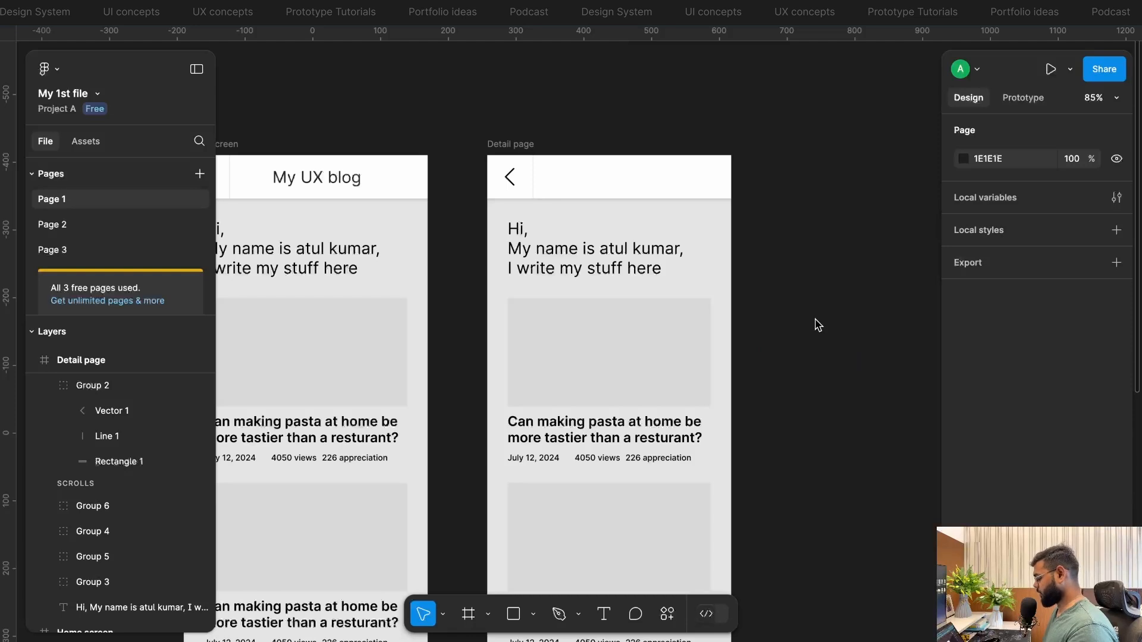
scroll(814, 320, right, 5)
scroll(816, 322, down, 3)
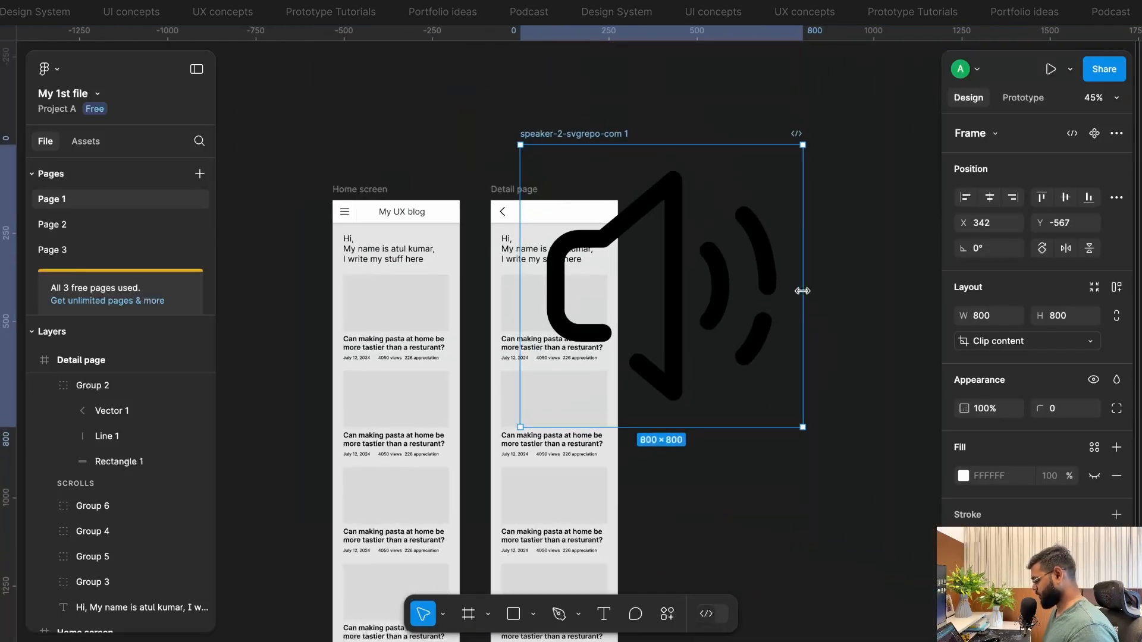
- Scale the speaker icon down to about 143 × 143 and place it on the empty canvas right of the Detail page
drag(704, 290, 569, 288)
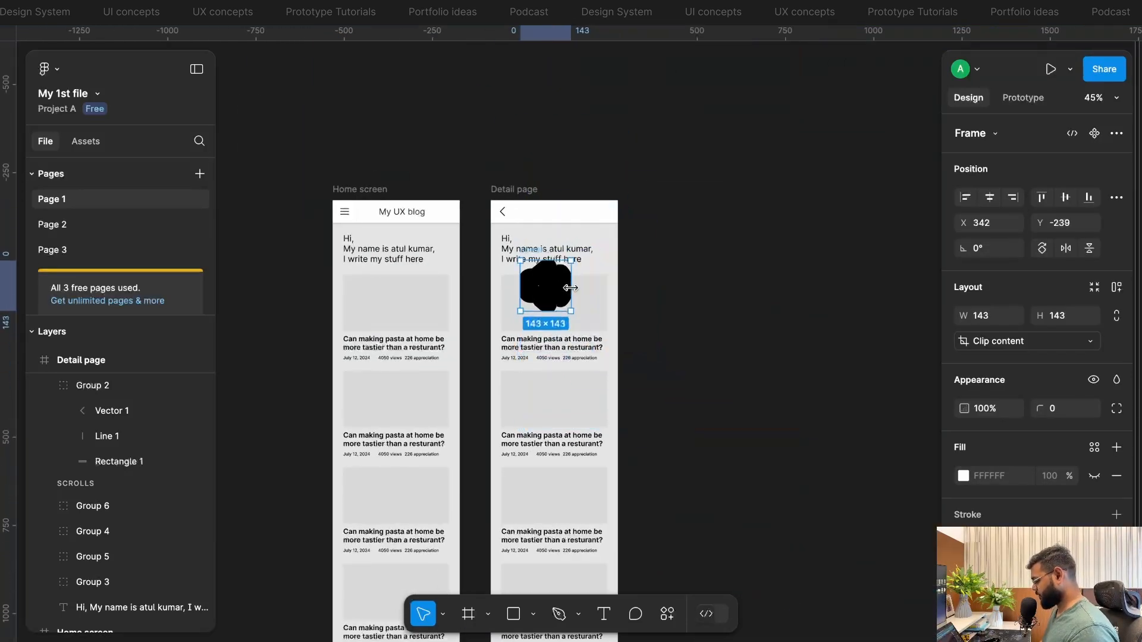
drag(535, 251, 658, 202)
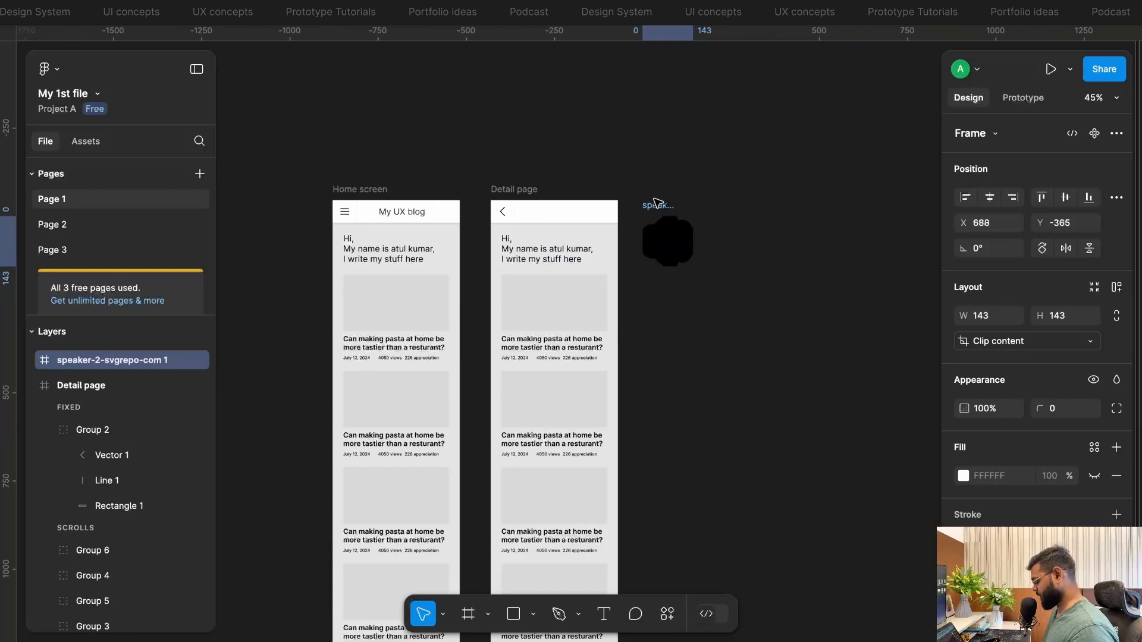
- Set the stroke weight of the vector inside the speaker icon frame to 2
scroll(669, 220, up, 5)
key(Return)
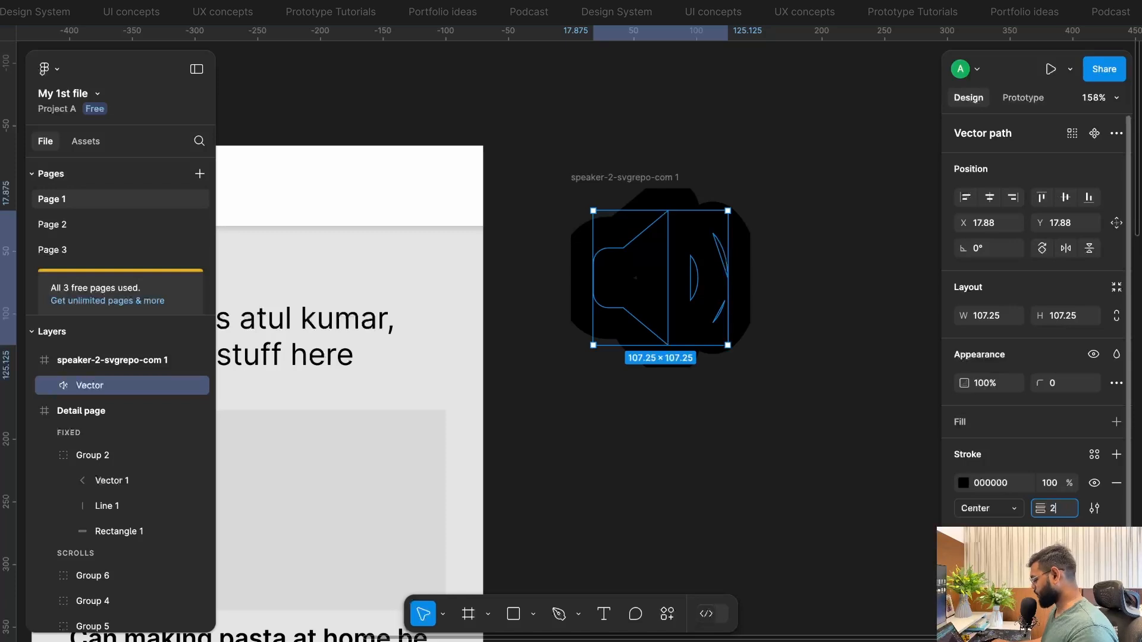
text(2)
key(Return)
click(846, 384)
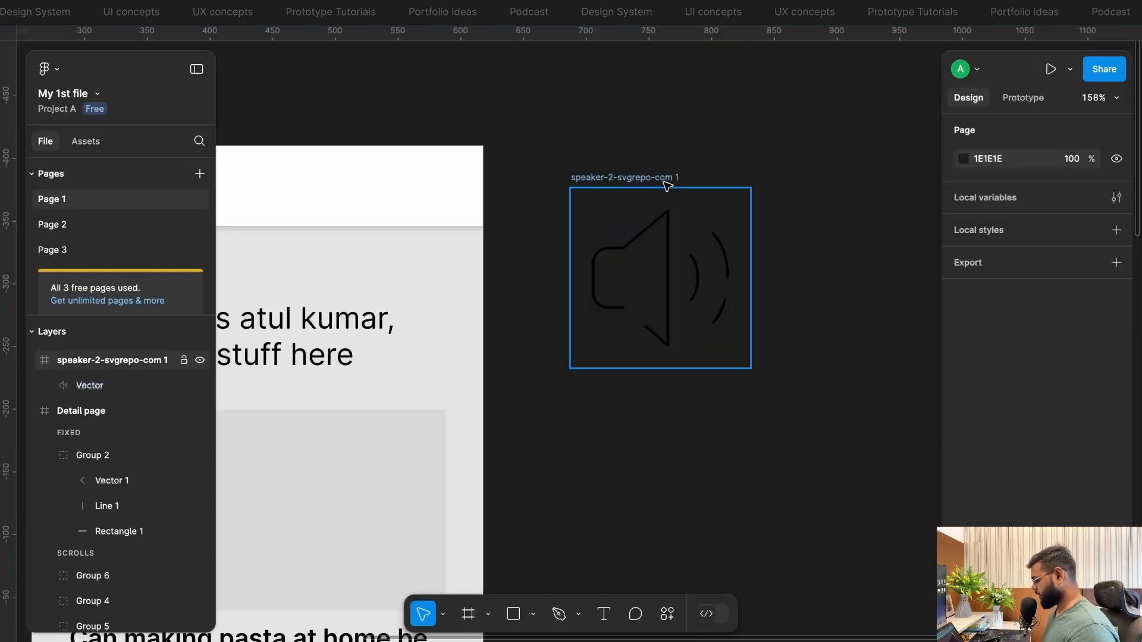
- Move the speaker icon onto the right part of the Detail page header and scale its frame to about 53 × 53
drag(668, 180, 434, 171)
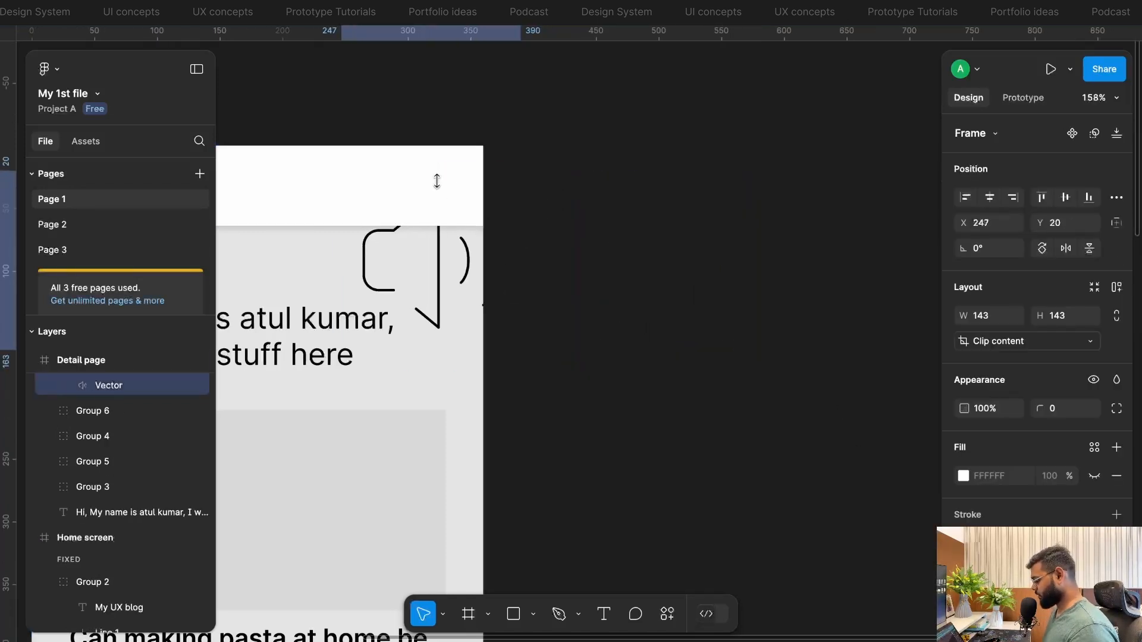
drag(523, 352, 409, 234)
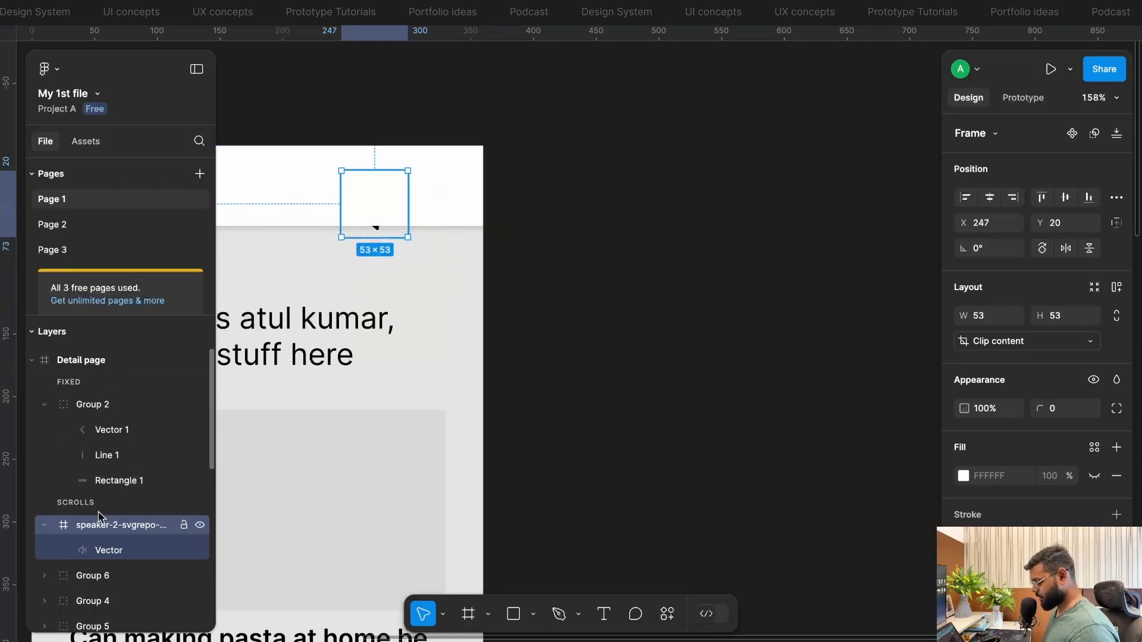
- Move the speaker icon layer out of the scrolling layers into the Detail page's fixed header group, Group 2
click(43, 526)
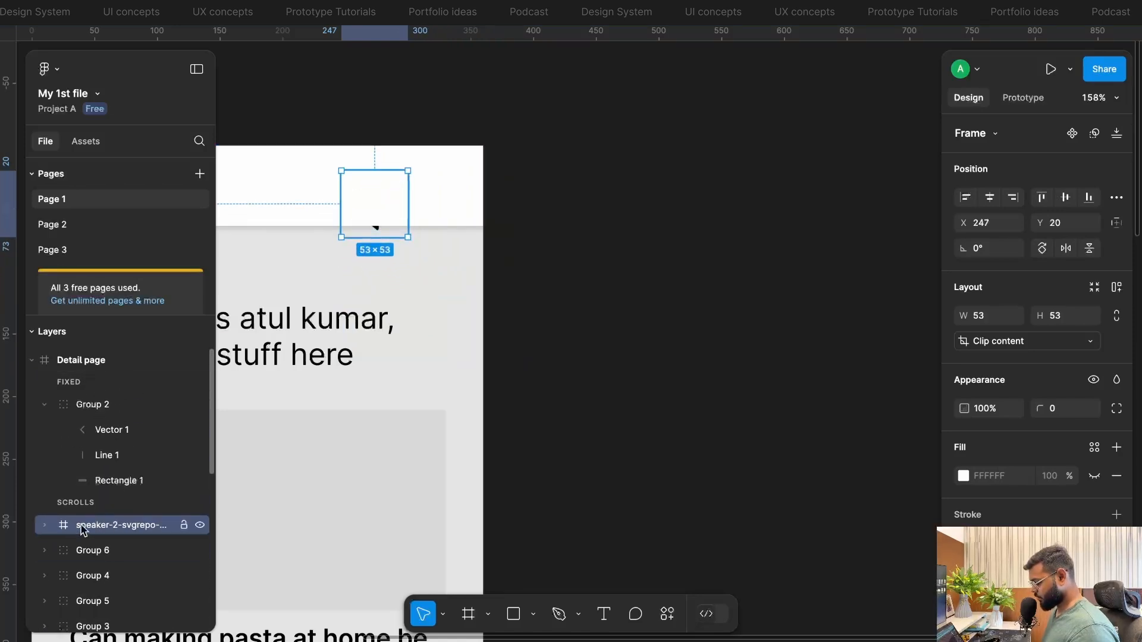
drag(83, 529, 84, 476)
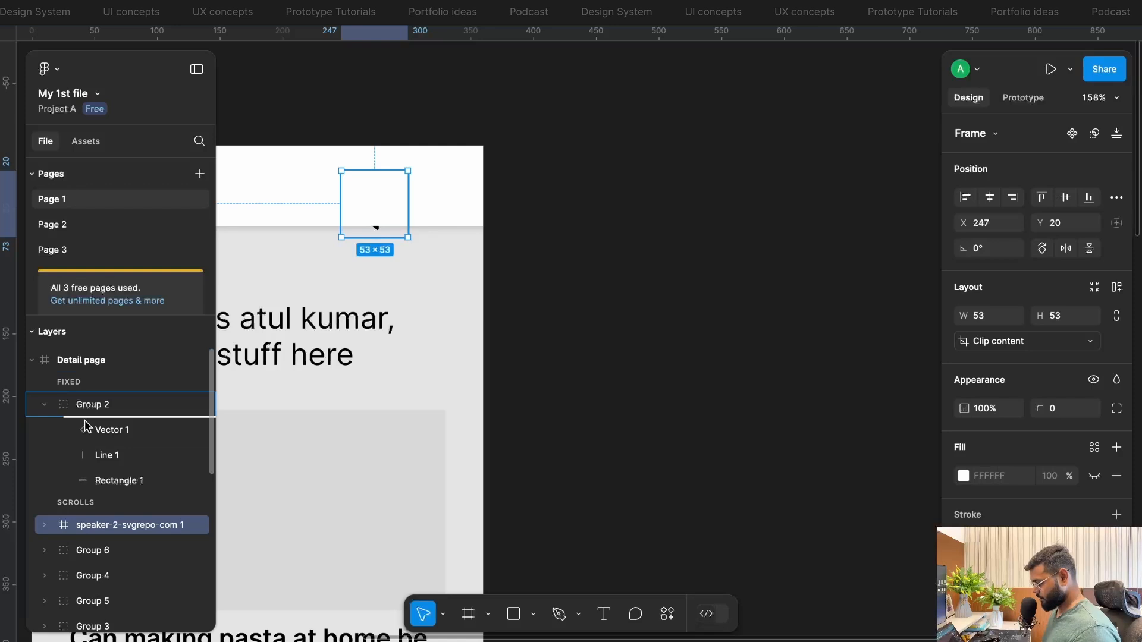
drag(84, 425, 85, 424)
- Place the speaker icon inside the white header bar of the Detail page and scale its frame down to 32 × 32
drag(372, 205, 423, 182)
scroll(502, 201, left, 4)
scroll(502, 201, up, 1)
scroll(557, 209, up, 5)
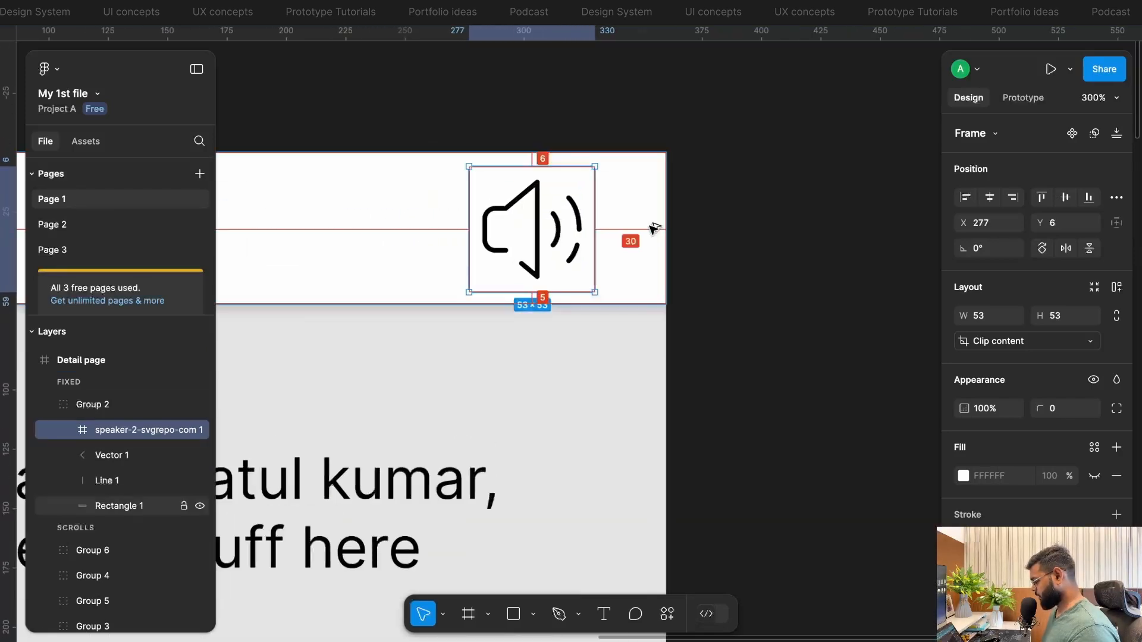
drag(467, 233, 518, 226)
scroll(763, 206, down, 5)
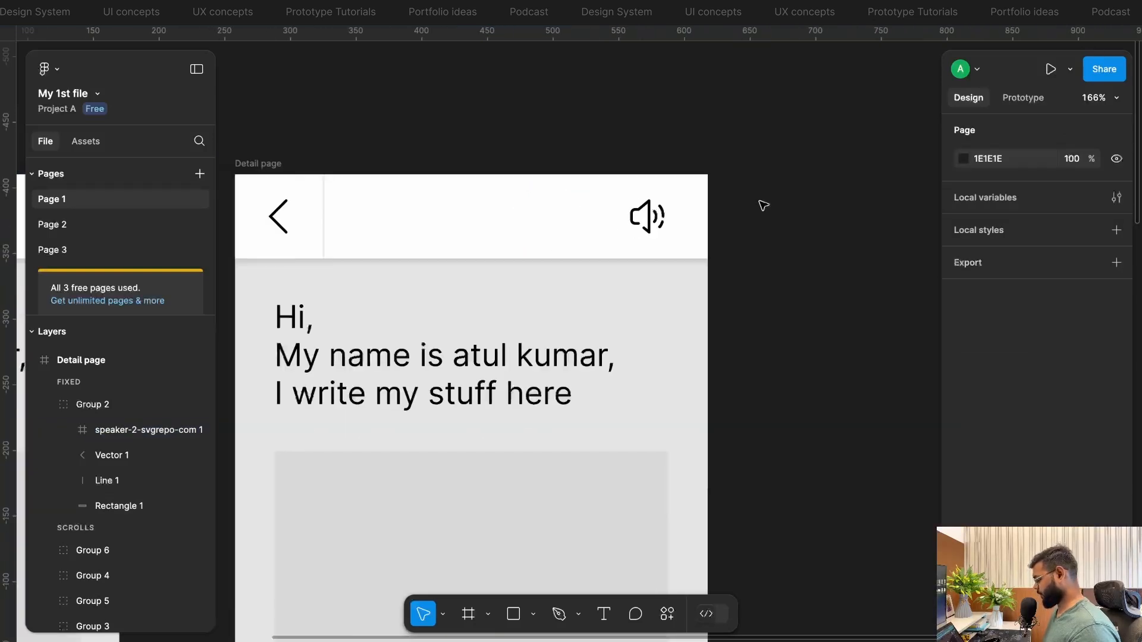
- Nudge the speaker icon right within the Detail page header to X 314, in line with the back arrow
key(shift+Right)
key(shift+Right)
key(Left)
key(Left)
key(Left)
key(Left)
key(Left)
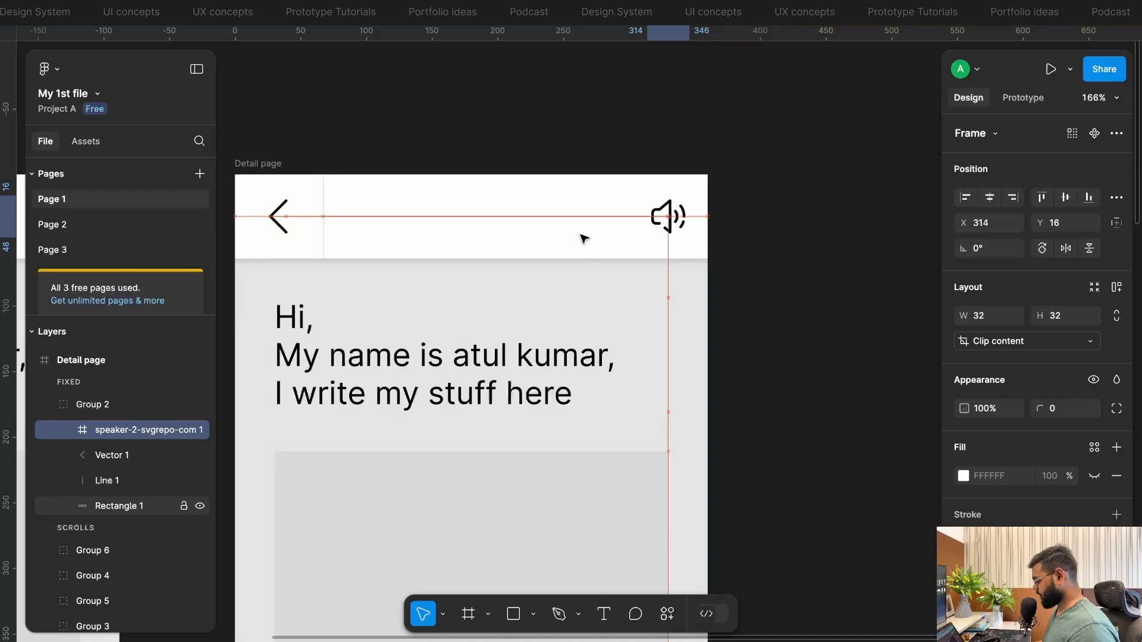
click(754, 271)
- Examine the Detail page header with its back and speaker icons alongside the Home screen
scroll(753, 269, down, 5)
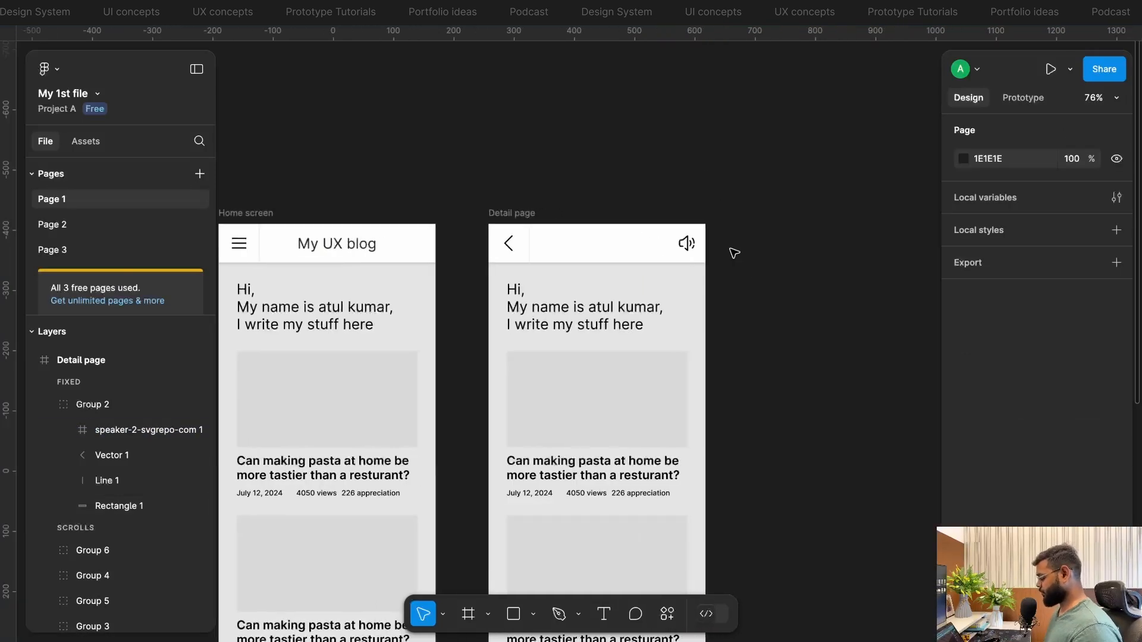
scroll(726, 249, up, 4)
scroll(654, 304, down, 5)
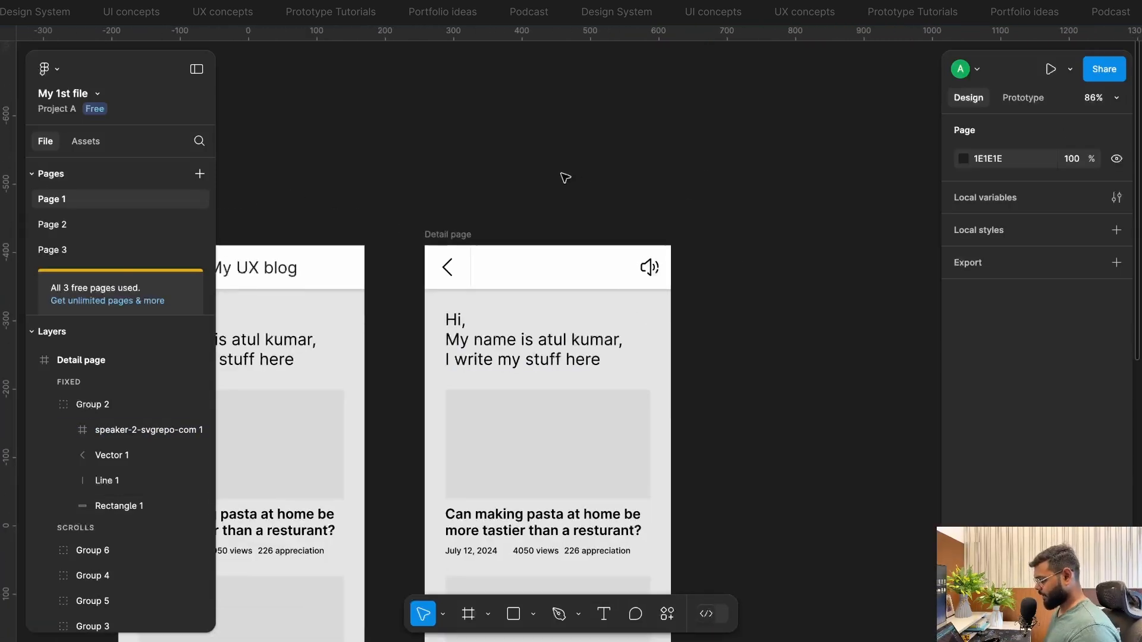
scroll(563, 176, right, 2)
scroll(563, 177, down, 2)
scroll(563, 172, up, 4)
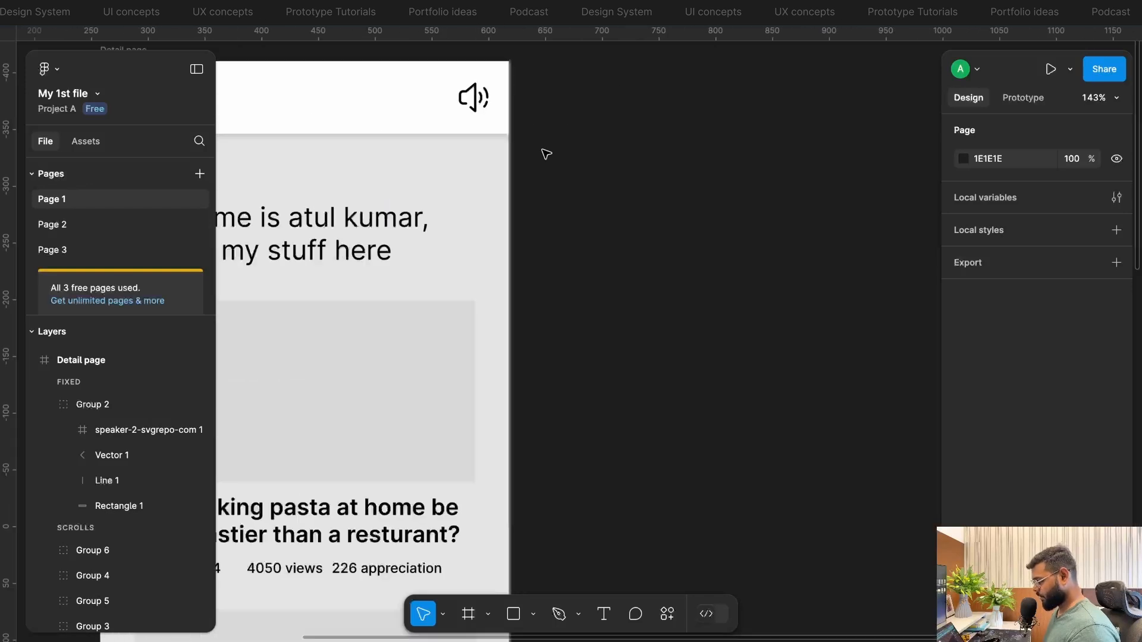
scroll(544, 153, up, 2)
scroll(544, 152, left, 2)
scroll(551, 209, left, 3)
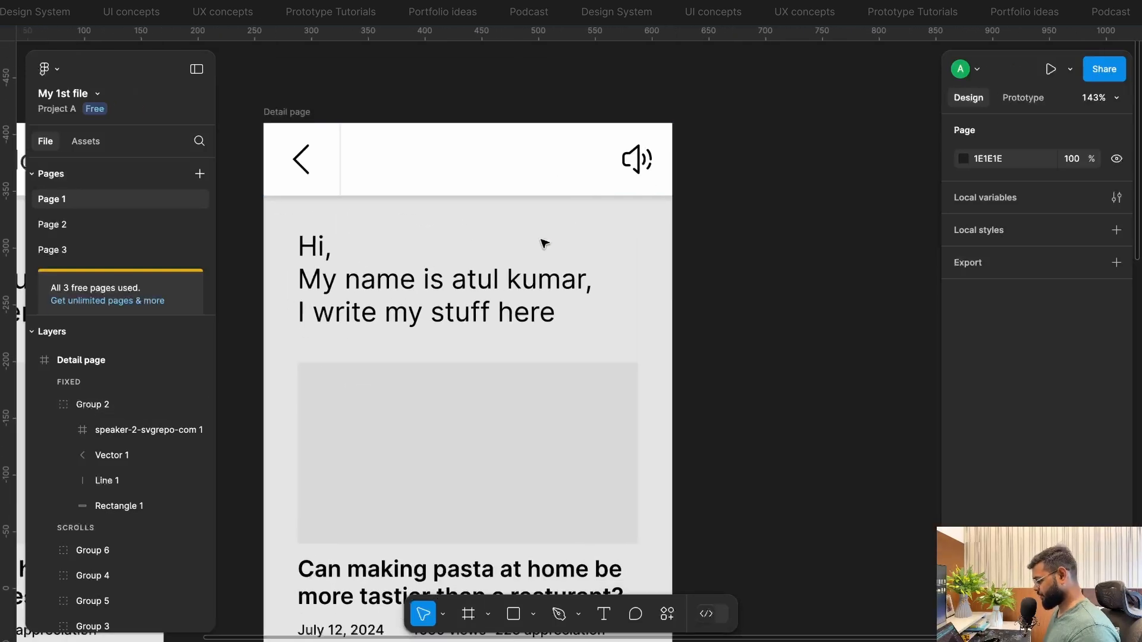
- Move the intro text and all post cards out of the Detail page onto the empty canvas to its right
scroll(664, 195, down, 2)
scroll(663, 191, down, 3)
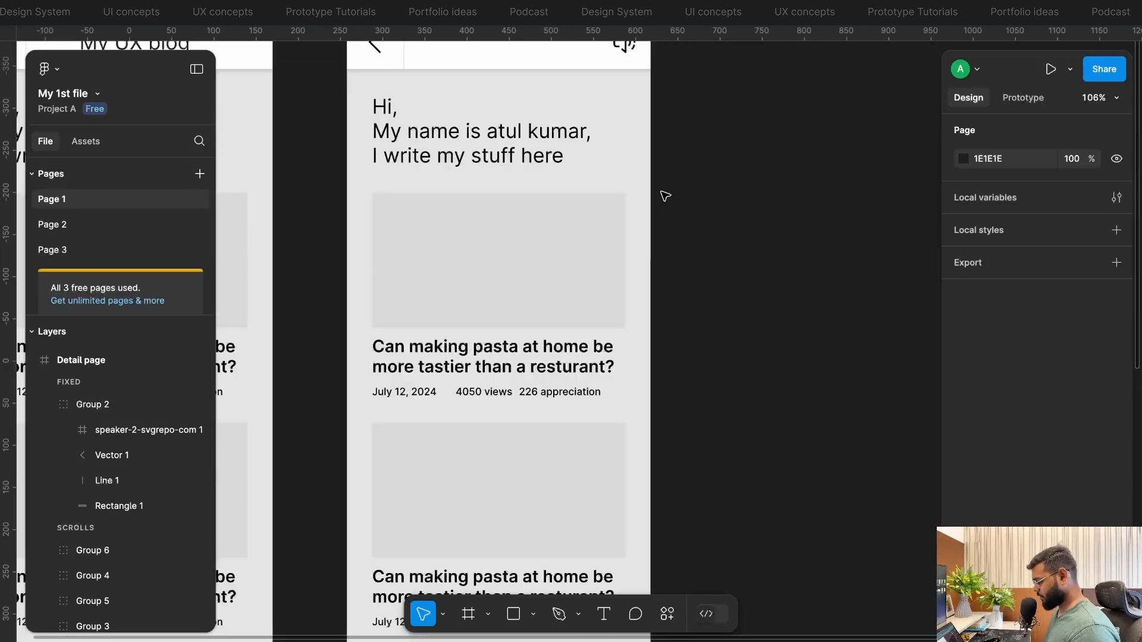
scroll(663, 193, down, 3)
drag(480, 156, 711, 596)
scroll(711, 596, down, 3)
scroll(712, 597, right, 3)
drag(435, 212, 702, 222)
scroll(702, 222, up, 4)
scroll(702, 222, left, 1)
- Move the first post card back into the Detail page just below the header, at X 30, Y 98
click(676, 222)
drag(764, 328, 464, 293)
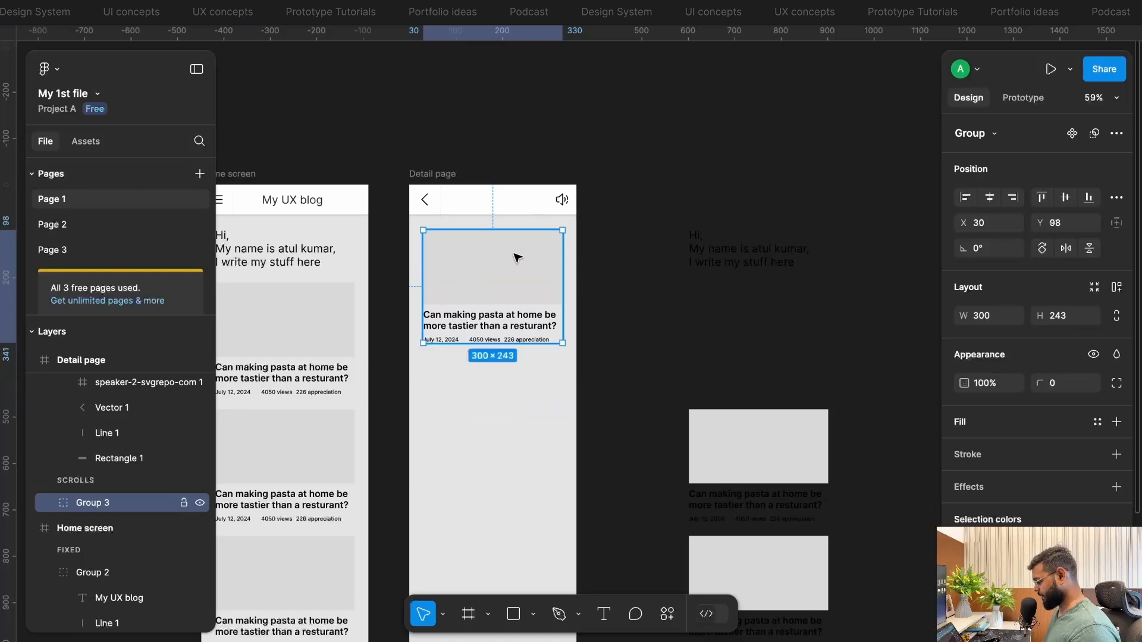
key(Escape)
scroll(482, 295, up, 5)
scroll(482, 295, down, 4)
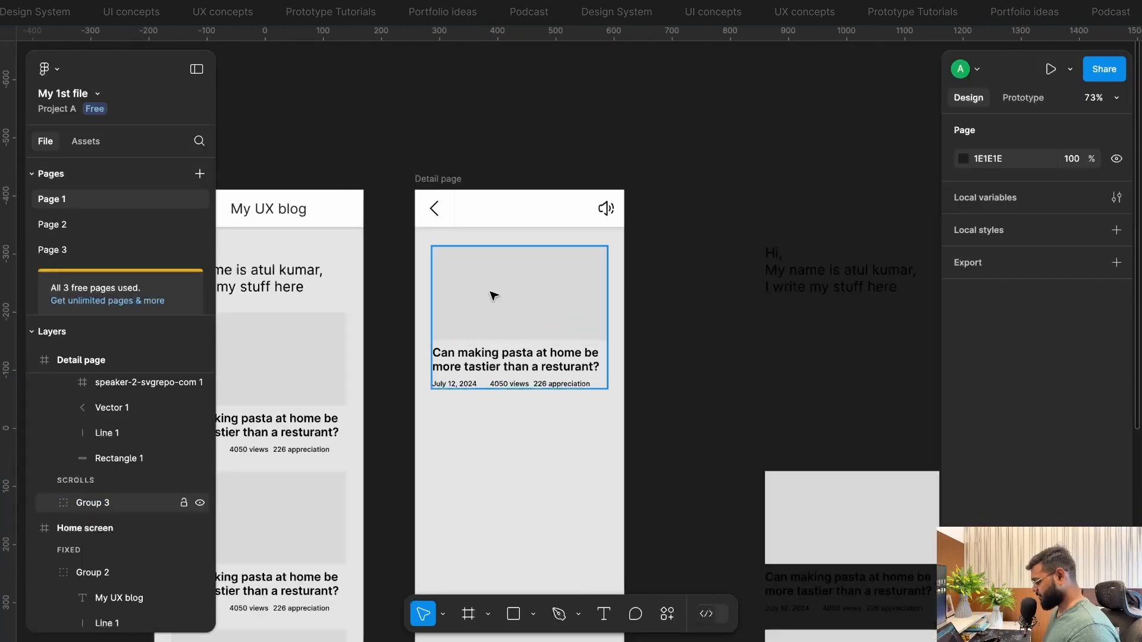
- Ungroup the article card on the Detail page and move its title and metadata texts down, away from the image placeholder
scroll(493, 298, left, 3)
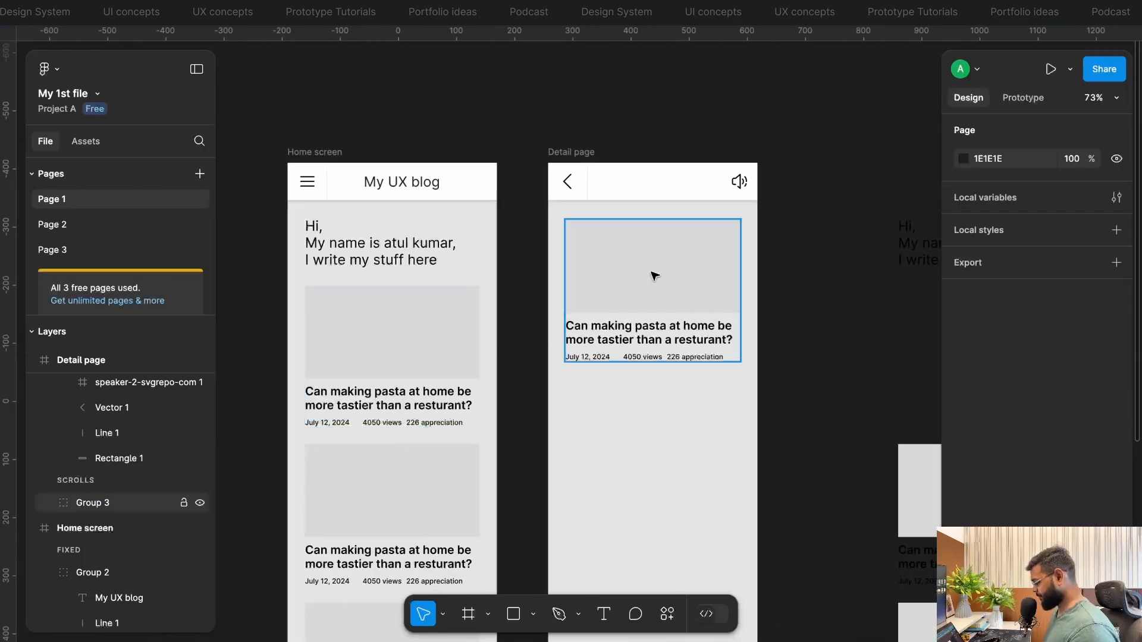
click(655, 276)
right_click(655, 275)
click(699, 309)
click(816, 268)
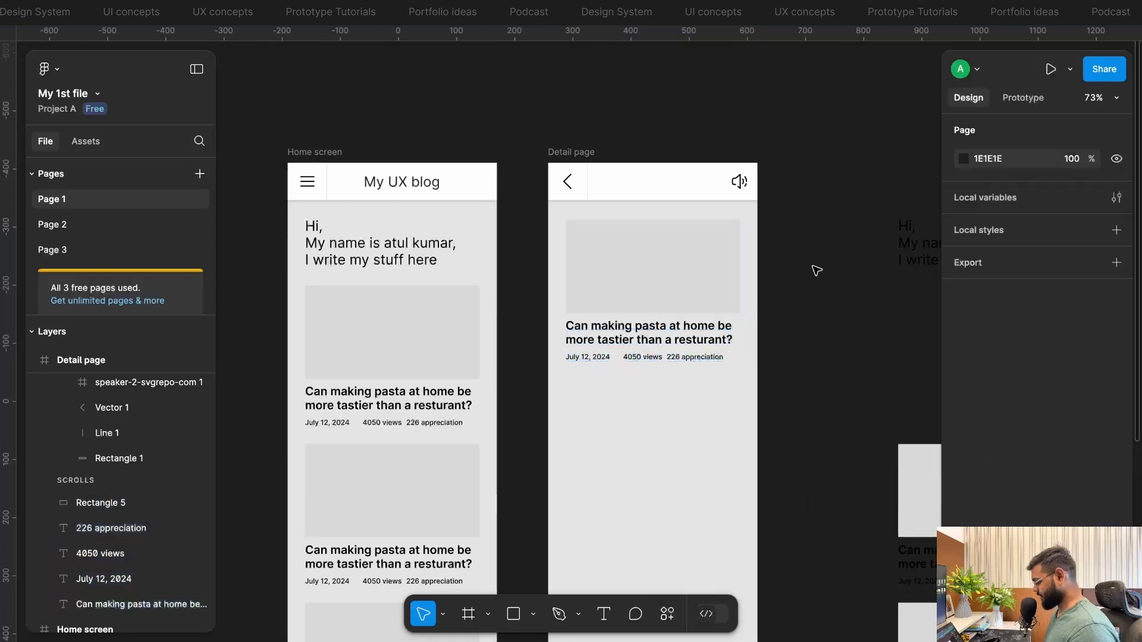
drag(580, 407, 654, 385)
- Move the image placeholder to X 0, Y 64 under the header, then stretch it to the full frame width and make it taller
click(644, 251)
scroll(640, 247, up, 5)
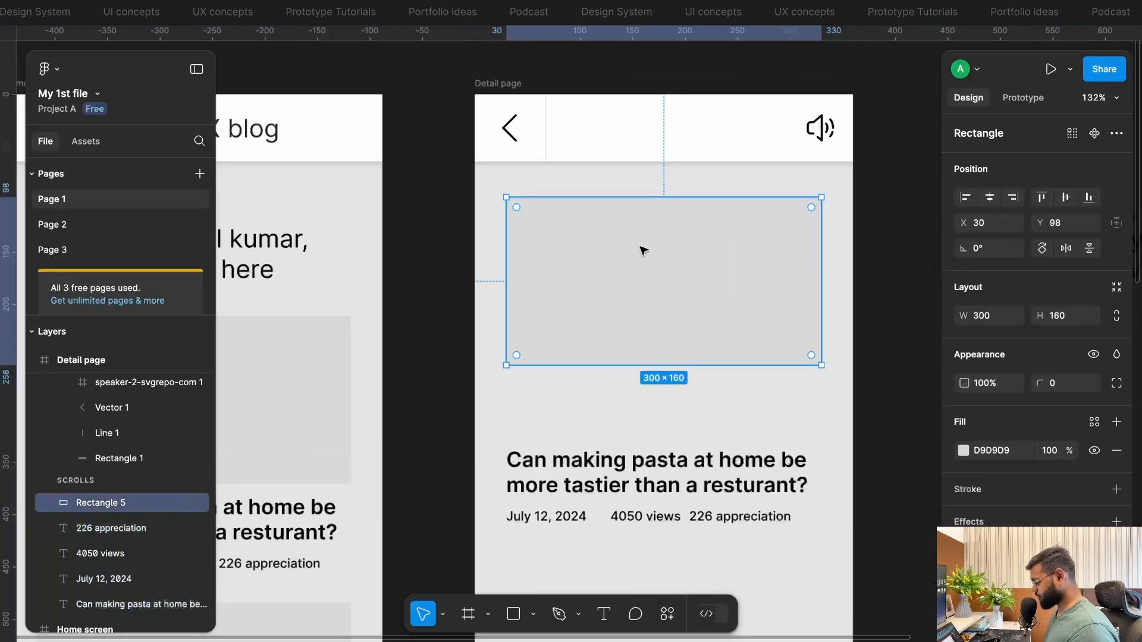
drag(566, 270, 555, 257)
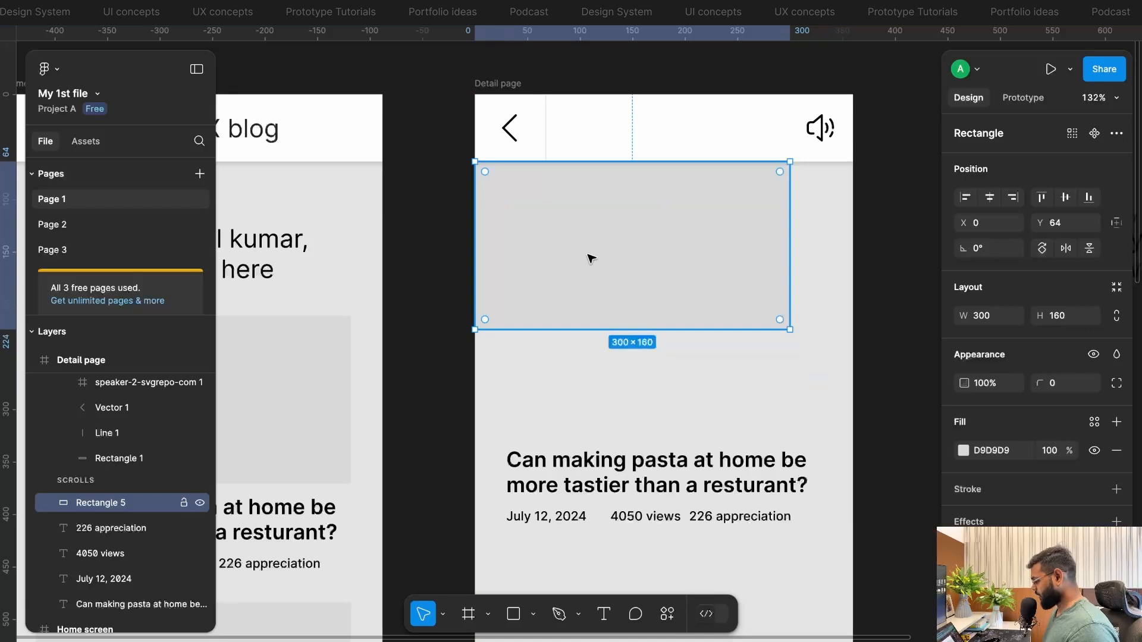
drag(790, 264, 853, 263)
drag(674, 330, 673, 359)
click(682, 396)
scroll(683, 397, down, 2)
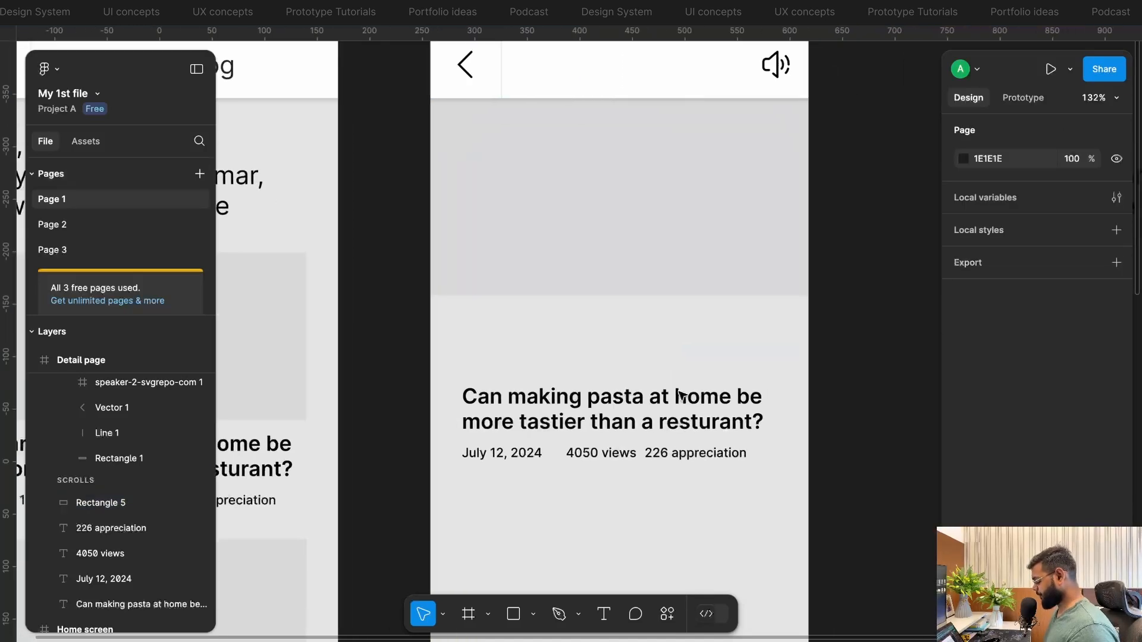
- Move the title, date, views and appreciation texts together up to 30 px below the image placeholder
scroll(658, 370, down, 5)
click(651, 288)
click(608, 383)
click(594, 454)
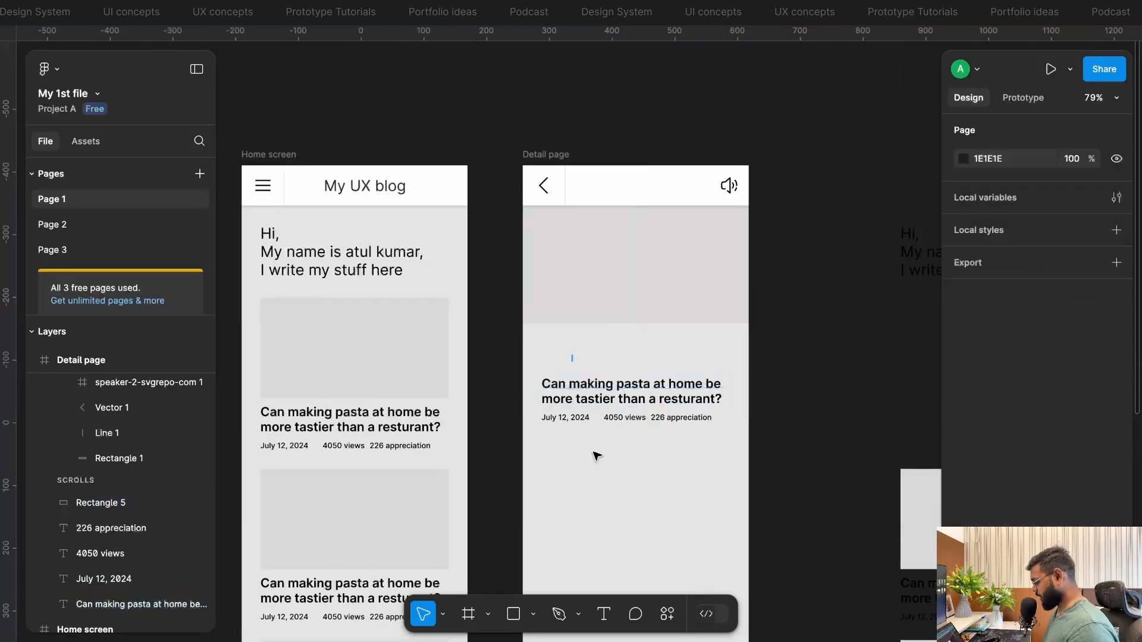
drag(571, 356, 696, 492)
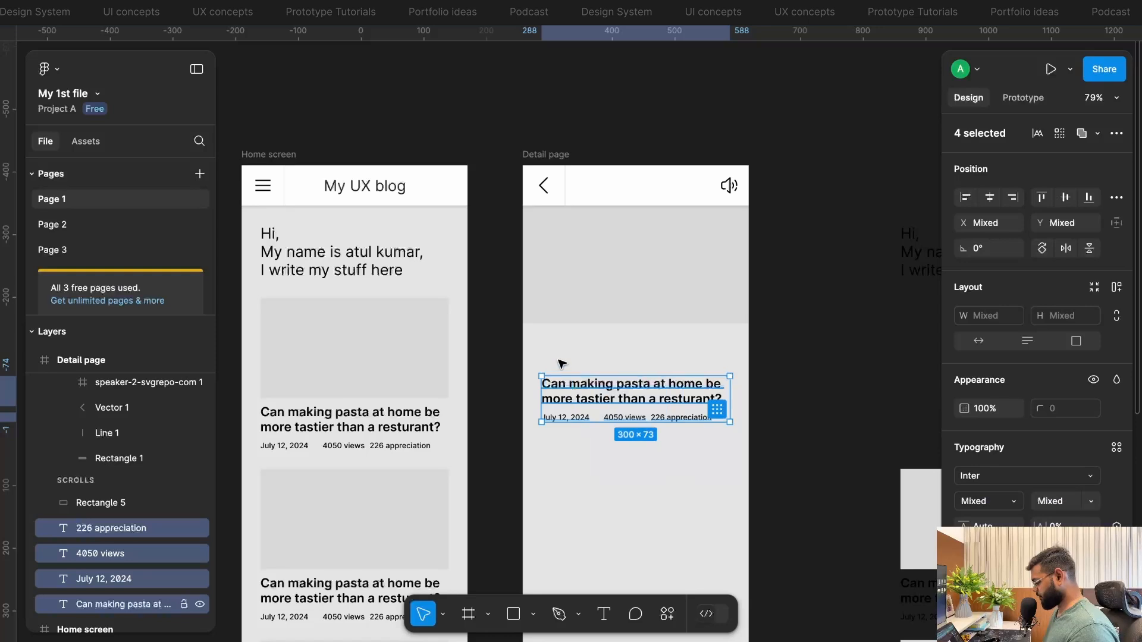
drag(568, 405, 575, 374)
key(alt)
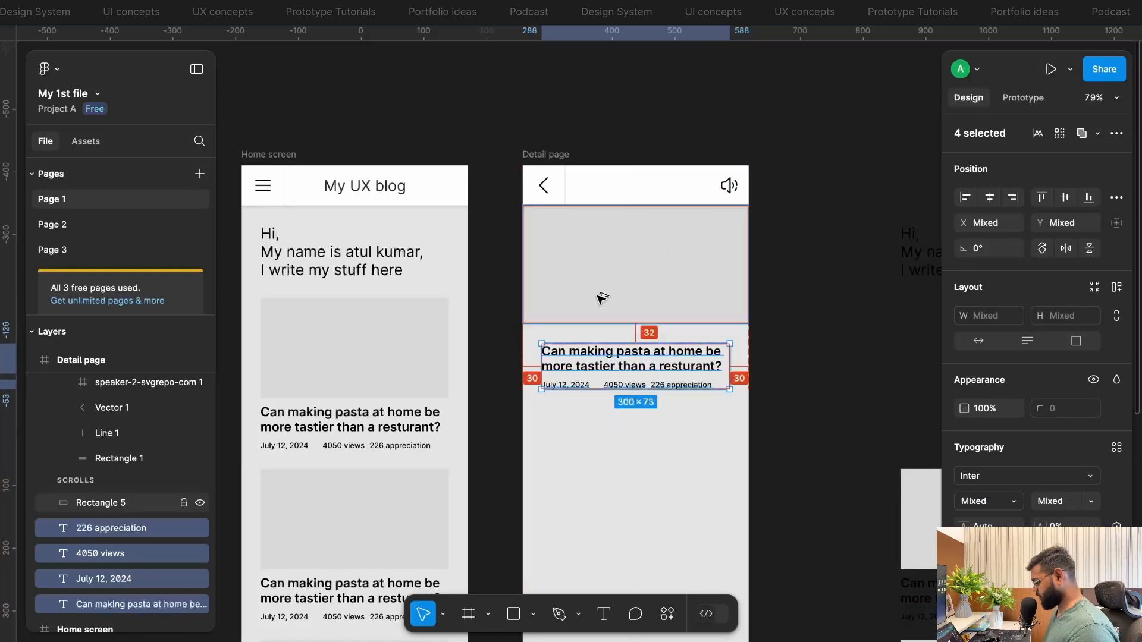
key(Up)
key(Up)
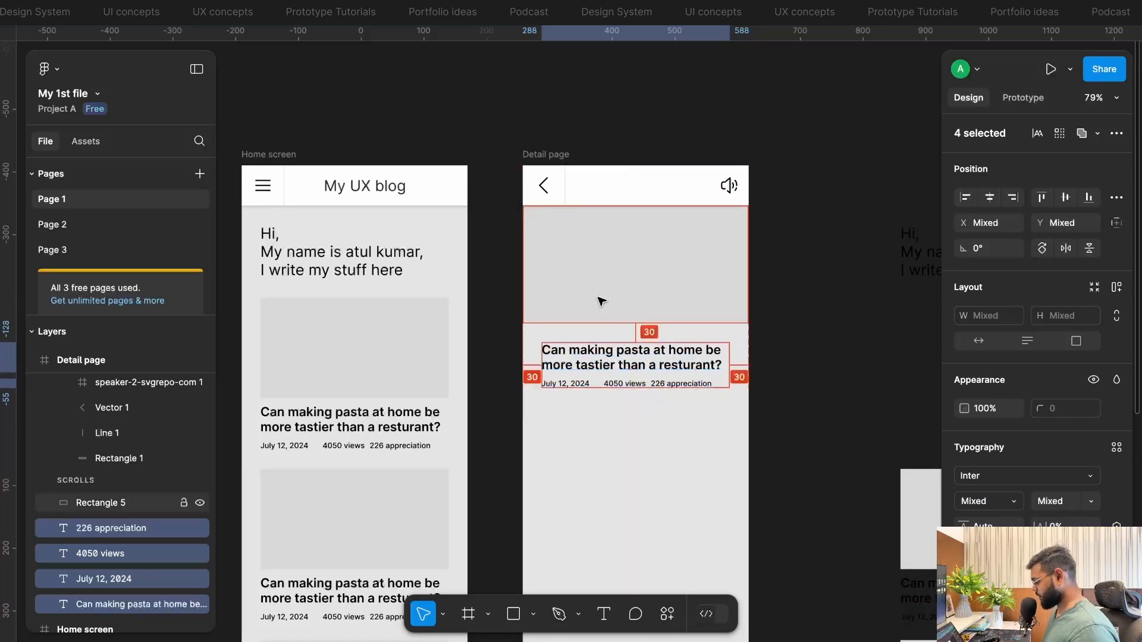
click(869, 294)
- Duplicate the article title on the Detail page and place the copy below the date and views line at X 30, Y 385
scroll(869, 294, down, 2)
scroll(781, 335, down, 3)
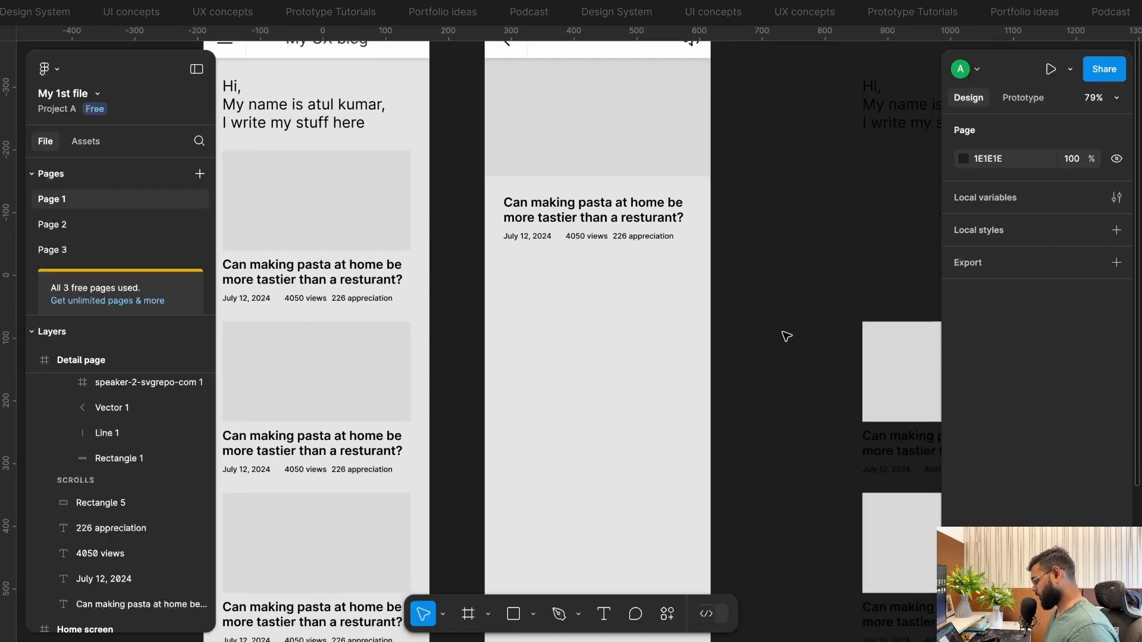
scroll(778, 335, down, 3)
scroll(782, 339, down, 3)
scroll(782, 339, right, 3)
scroll(780, 339, up, 3)
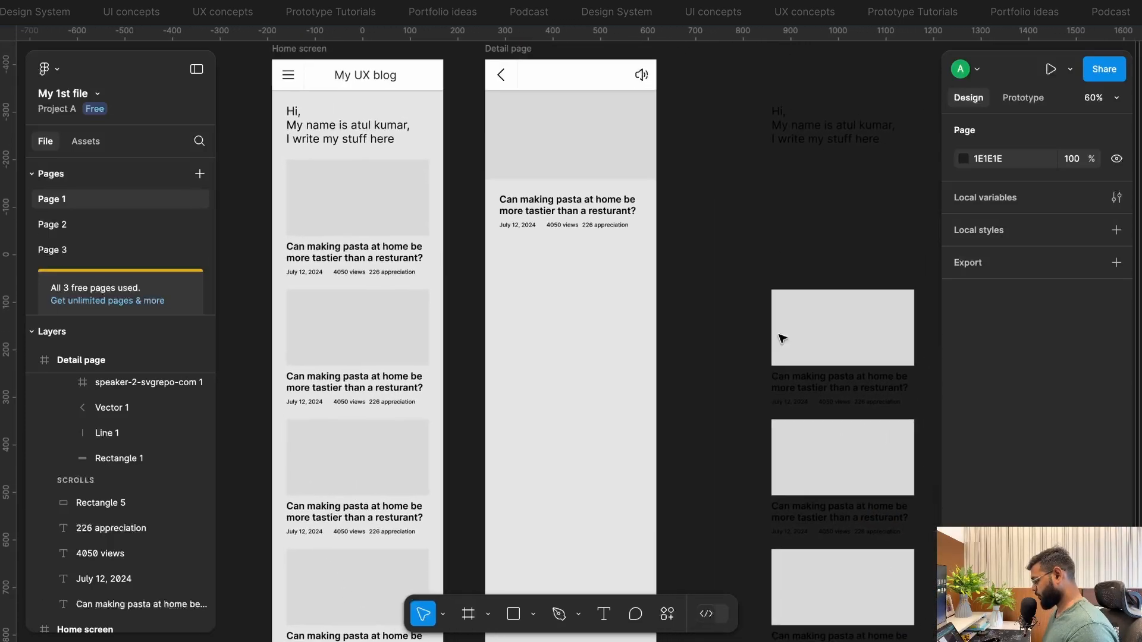
scroll(679, 313, down, 3)
scroll(679, 314, up, 1)
scroll(678, 314, left, 1)
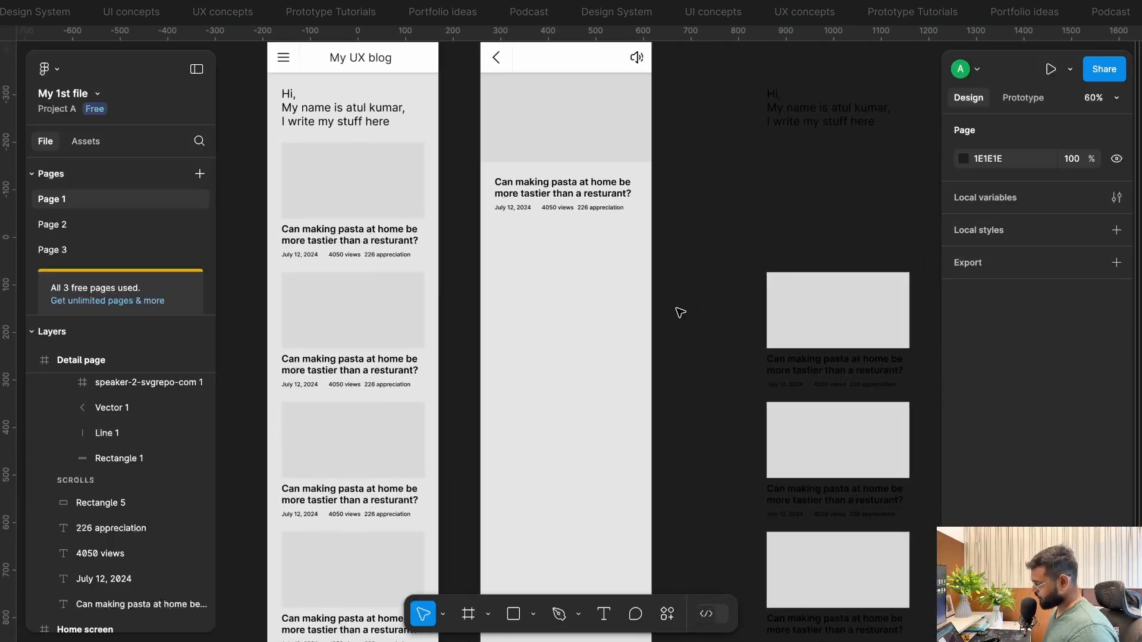
click(541, 192)
alt+drag(542, 192, 555, 245)
click(734, 209)
- Extend the duplicated title's text box downward to 680 px high, keeping it 300 px wide
double_click(573, 239)
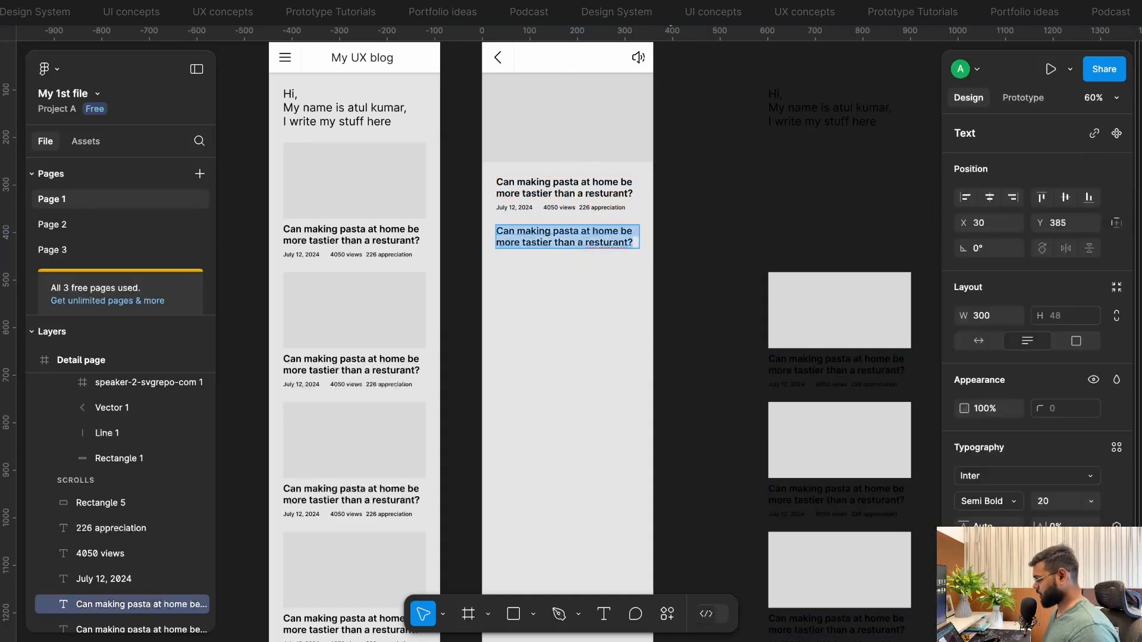
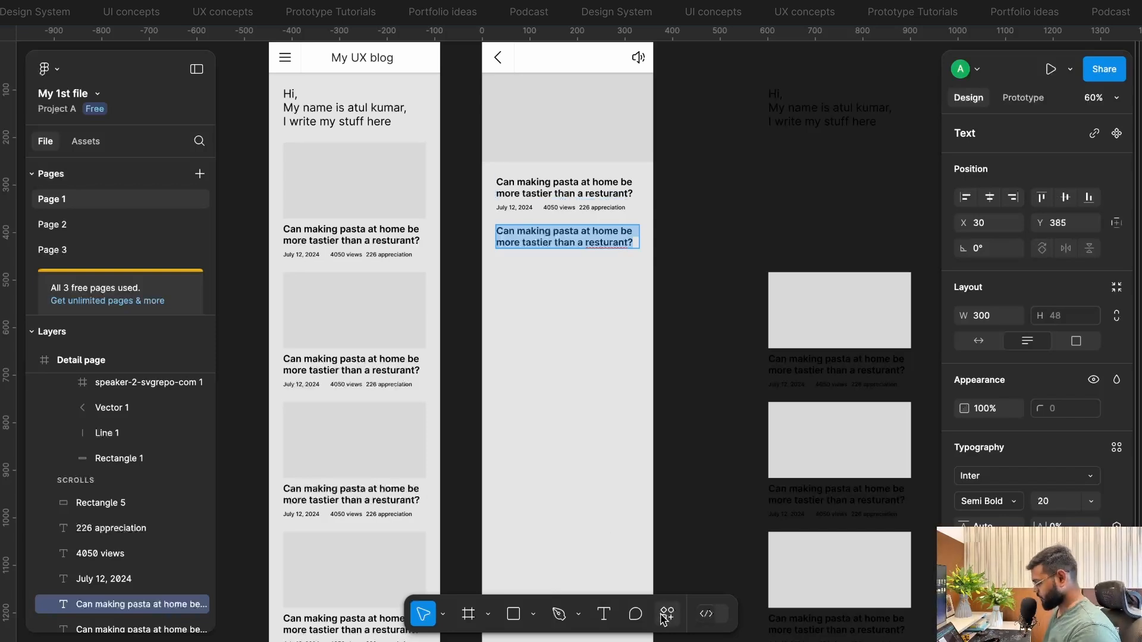
key(Escape)
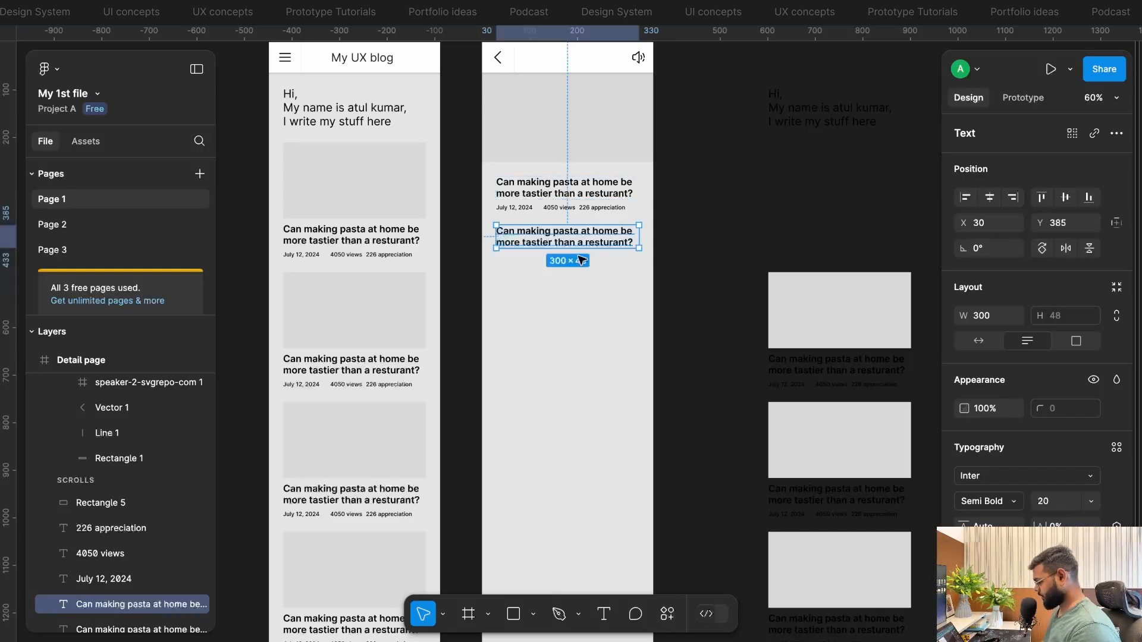
drag(578, 250, 569, 565)
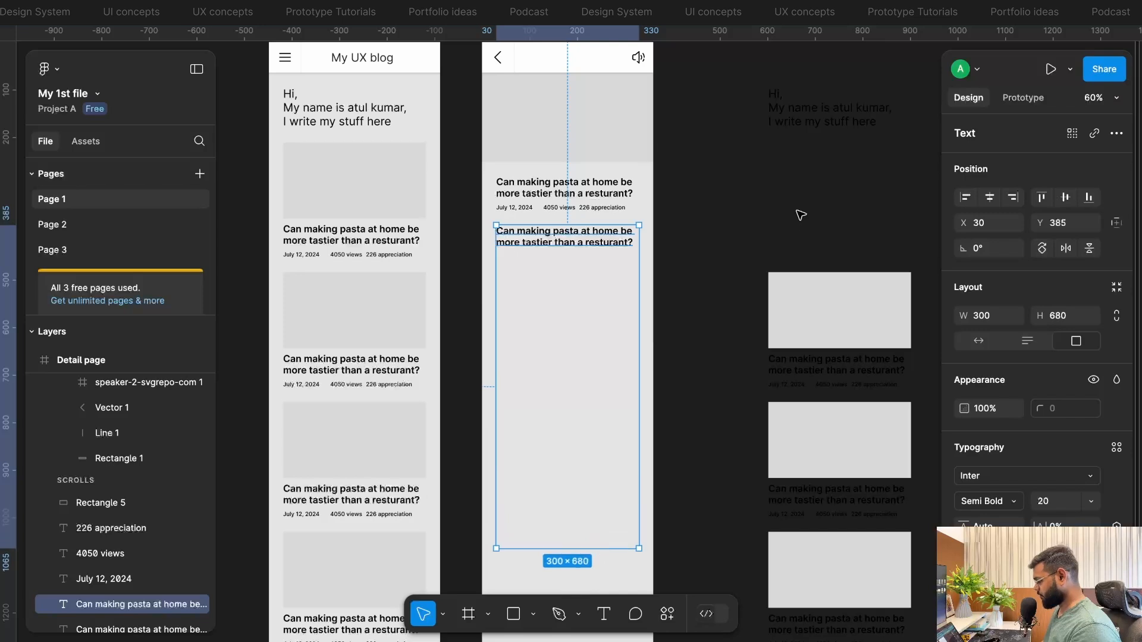
click(798, 217)
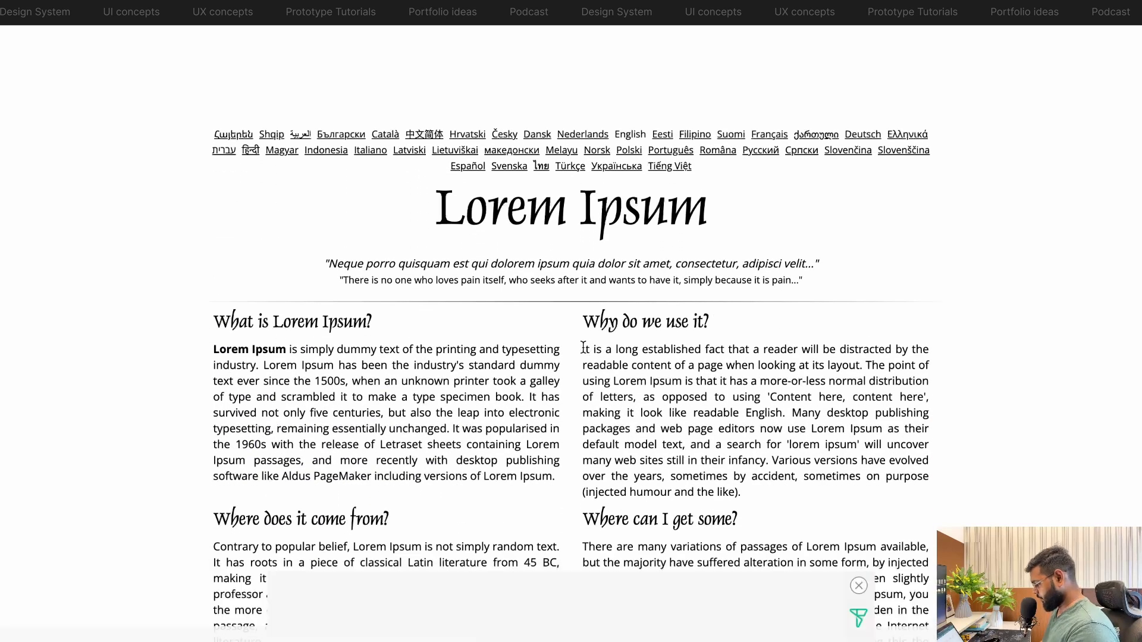
- Copy the "Why do we use it?" paragraph from the Lorem Ipsum web page and paste it over the duplicated title's text in Figma
drag(583, 348, 762, 494)
key(ctrl+c)
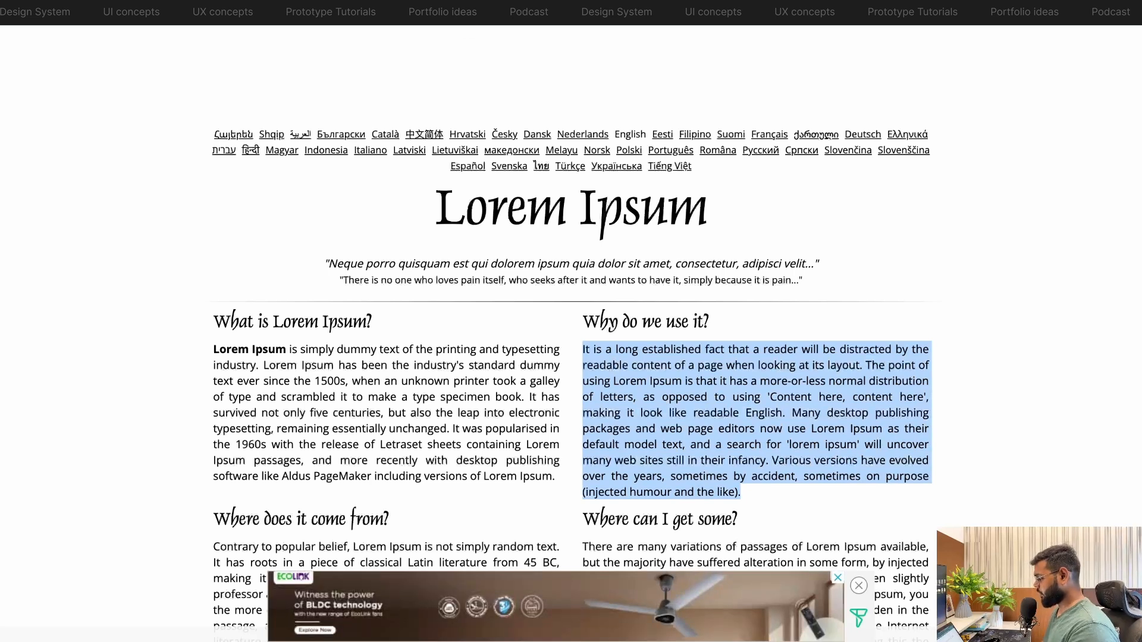
key(super+Tab)
double_click(547, 237)
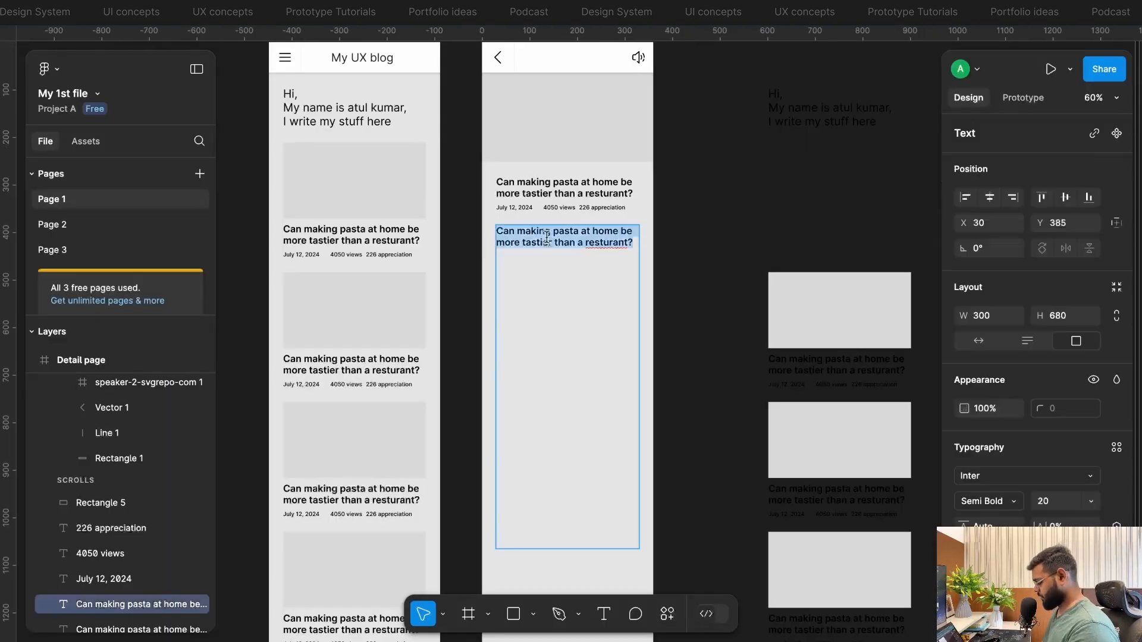
key(ctrl+v)
key(Escape)
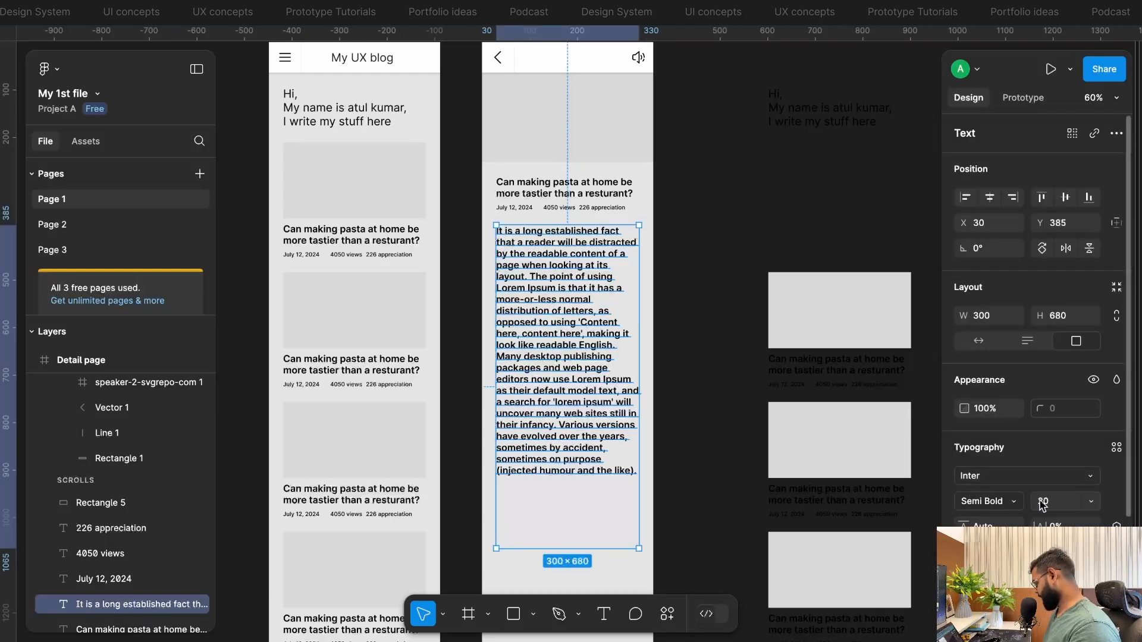
- Set the pasted body paragraph's font size to 16 and its weight to Regular
click(1095, 505)
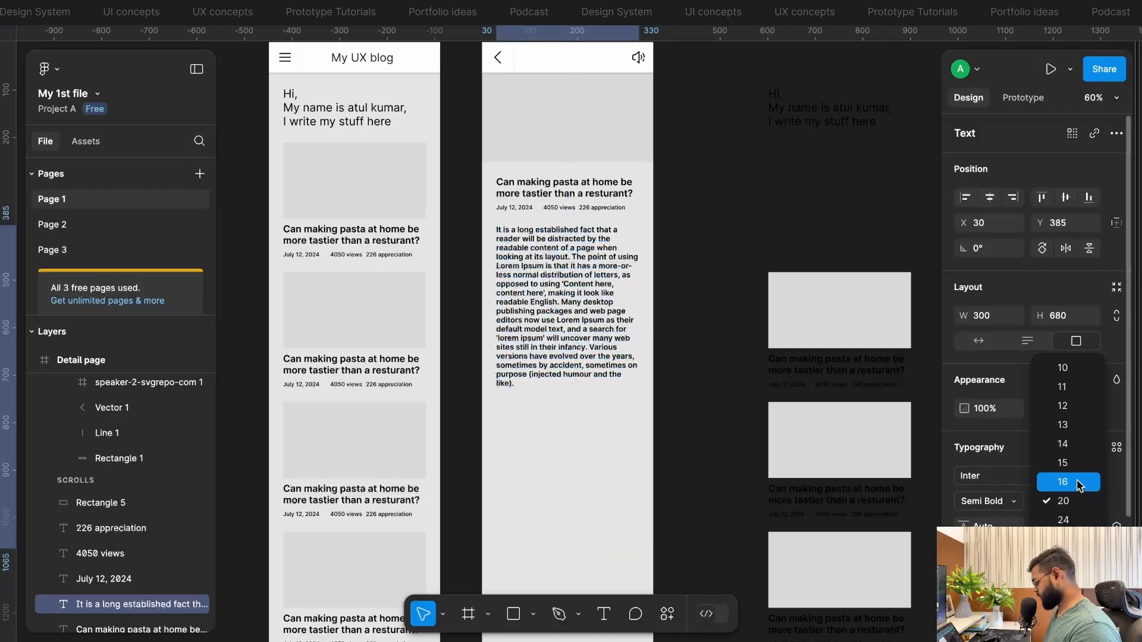
click(1079, 485)
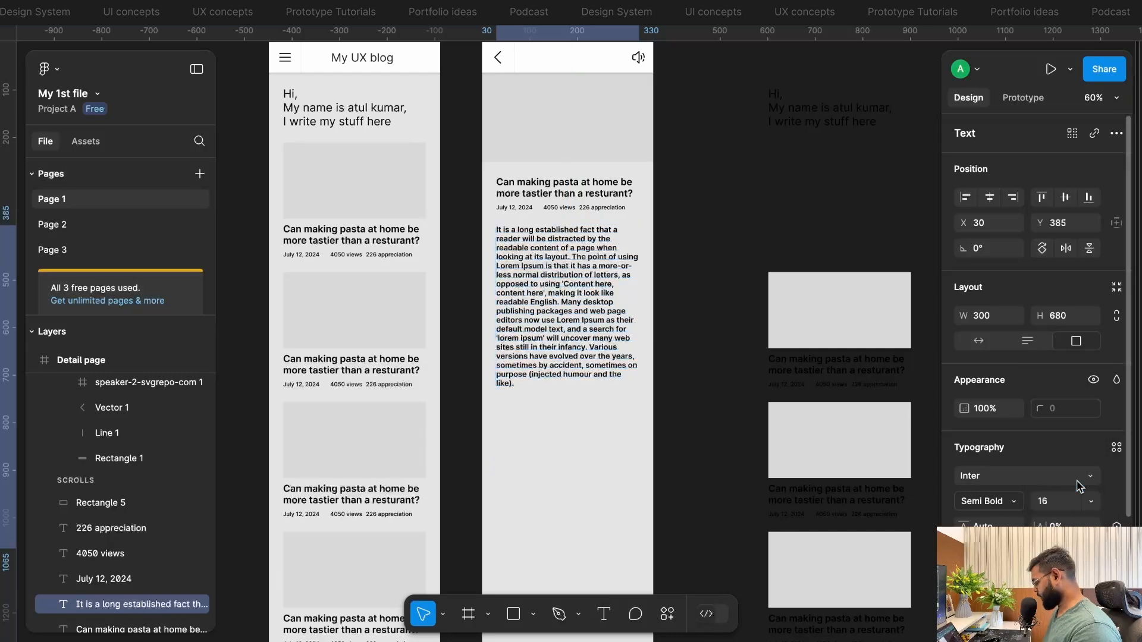
click(997, 505)
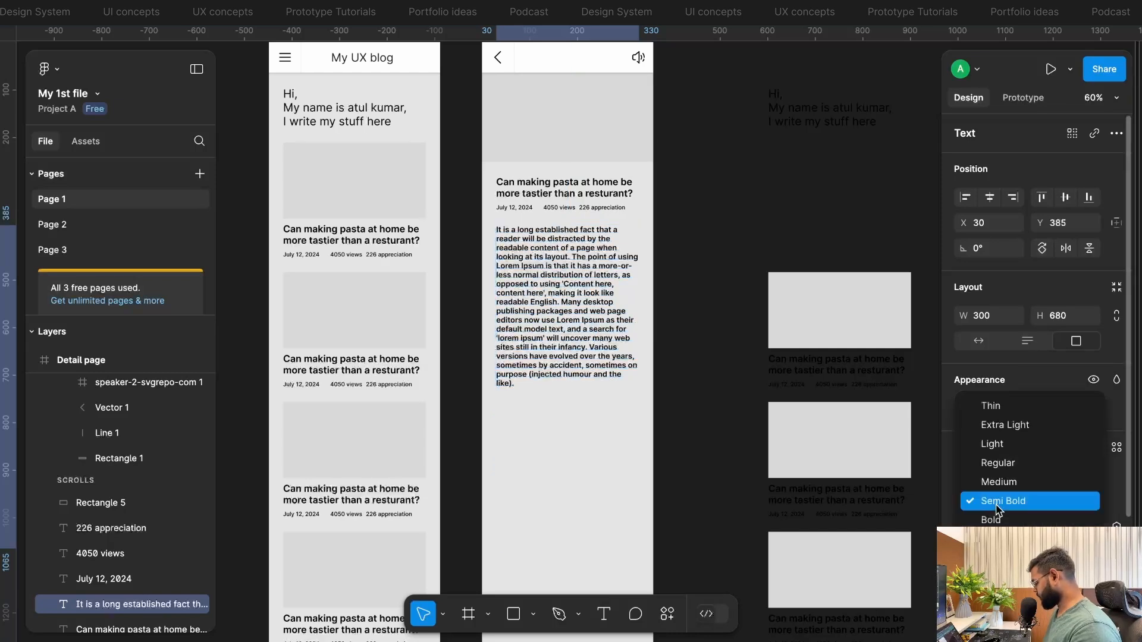
click(997, 464)
click(705, 365)
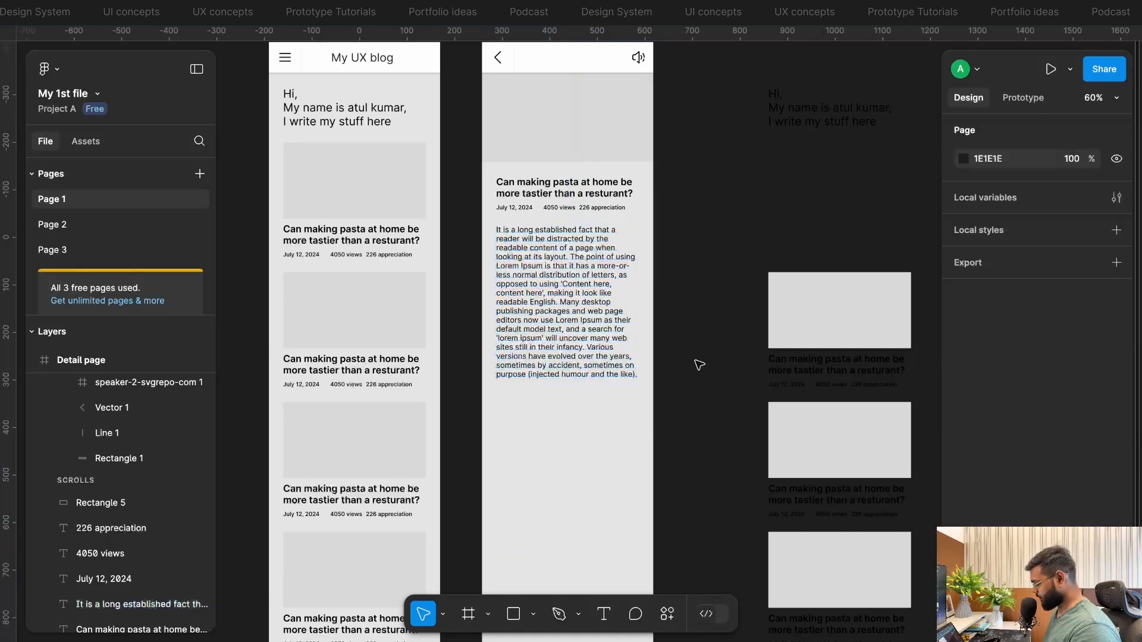
- Shorten the body paragraph's text box to 322 px high and measure its spacing to the metadata line above
click(593, 352)
drag(547, 548, 540, 380)
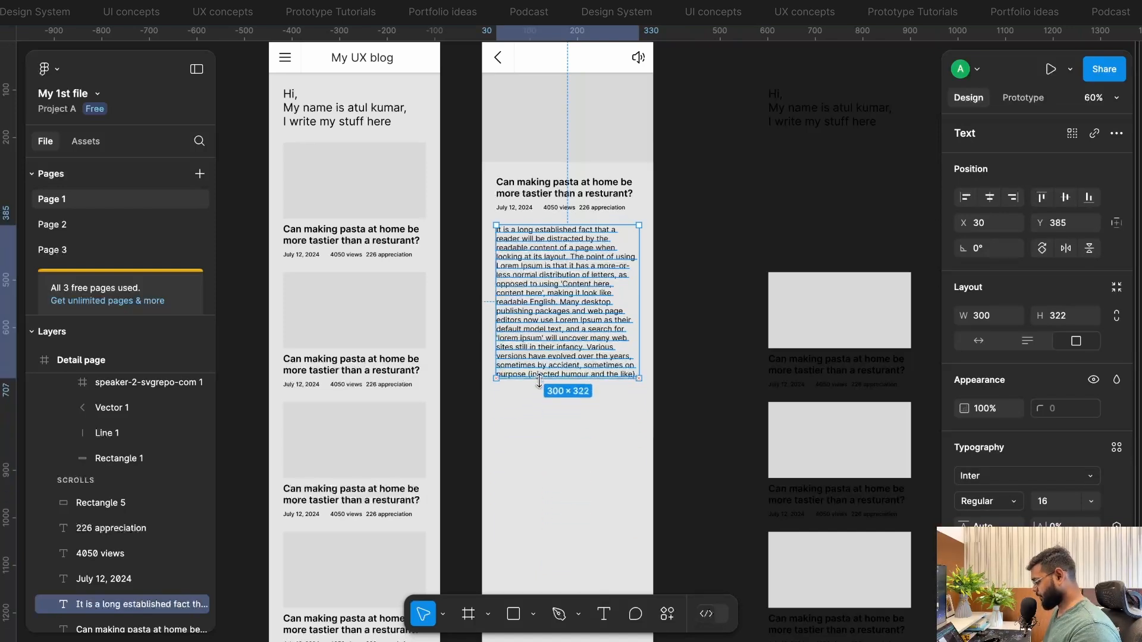
click(732, 290)
click(582, 266)
key(alt)
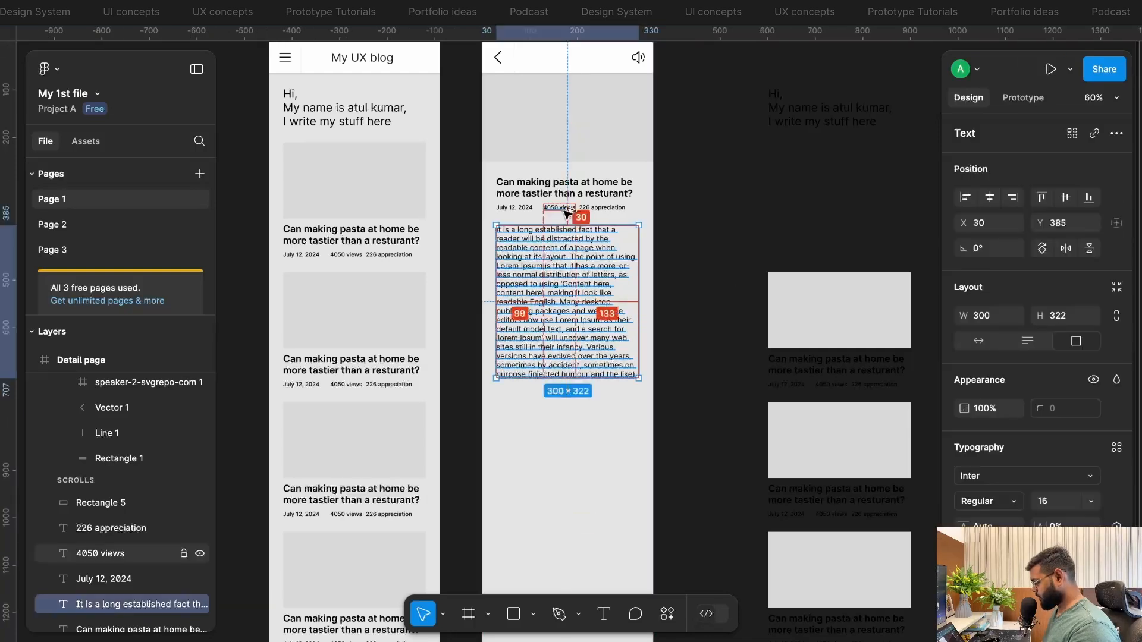
key(alt)
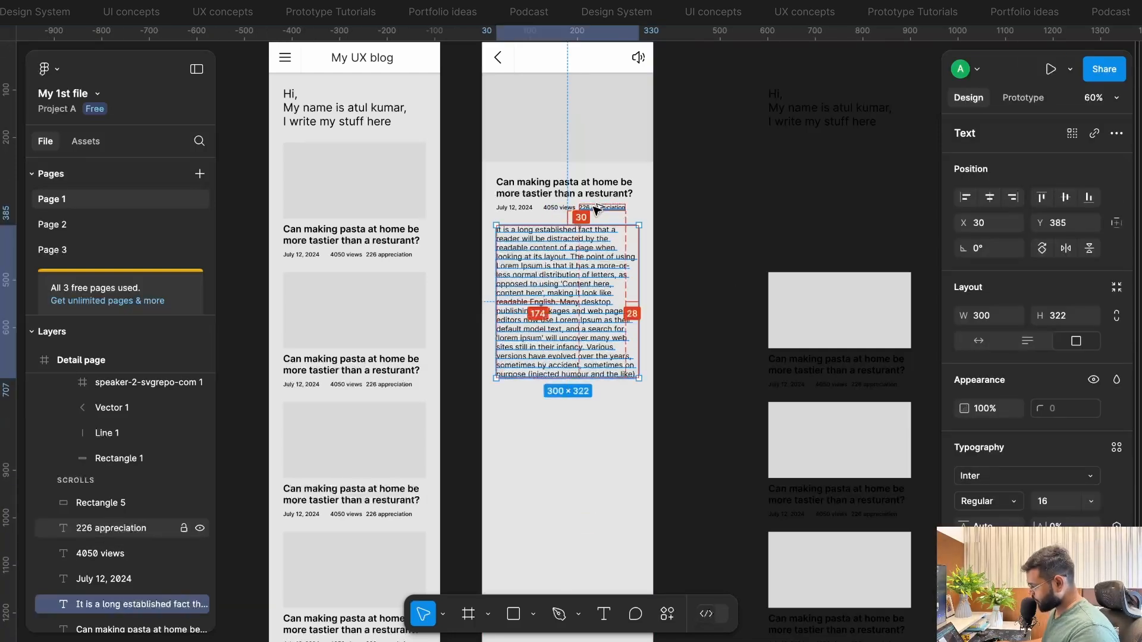
click(696, 212)
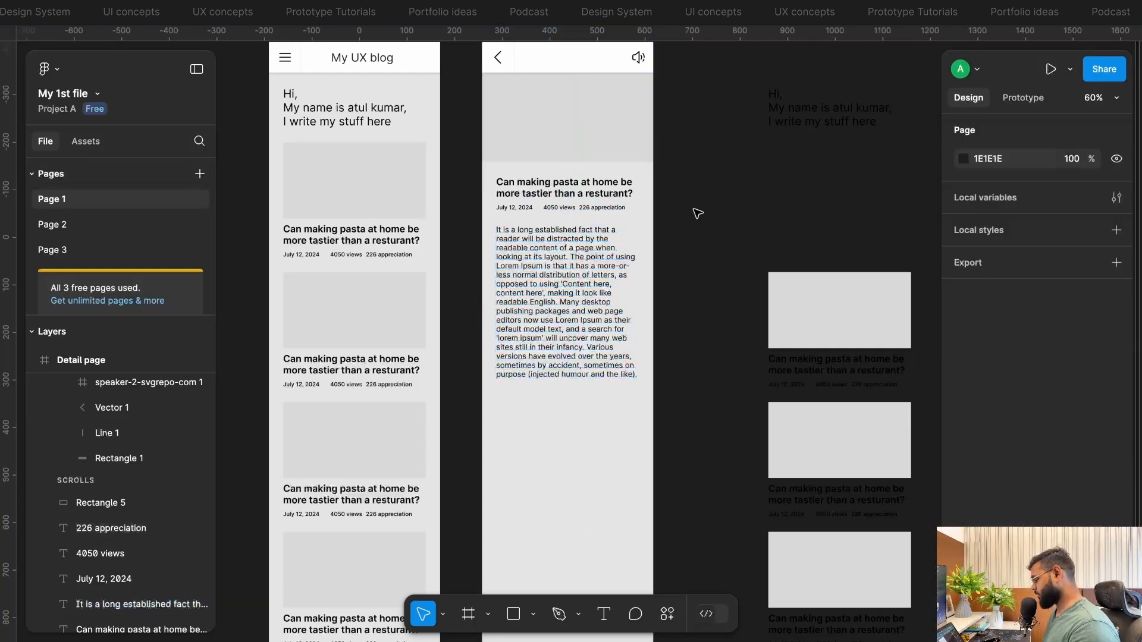
- Duplicate the body paragraph further down the Detail page, leaving a gap below the original
scroll(697, 213, down, 5)
scroll(698, 213, up, 5)
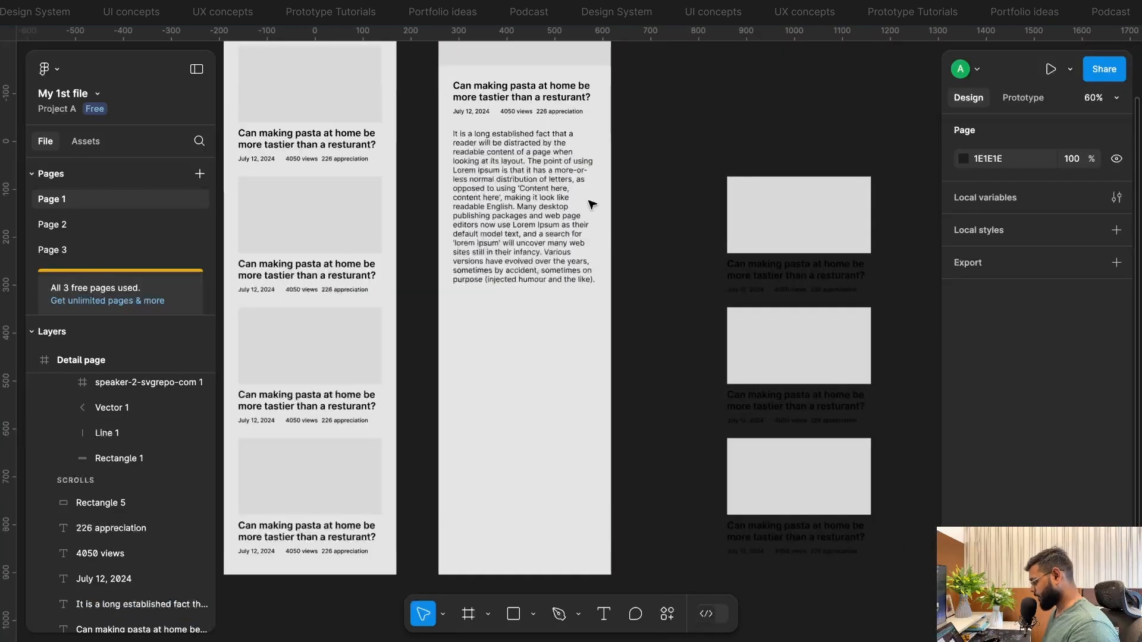
click(501, 161)
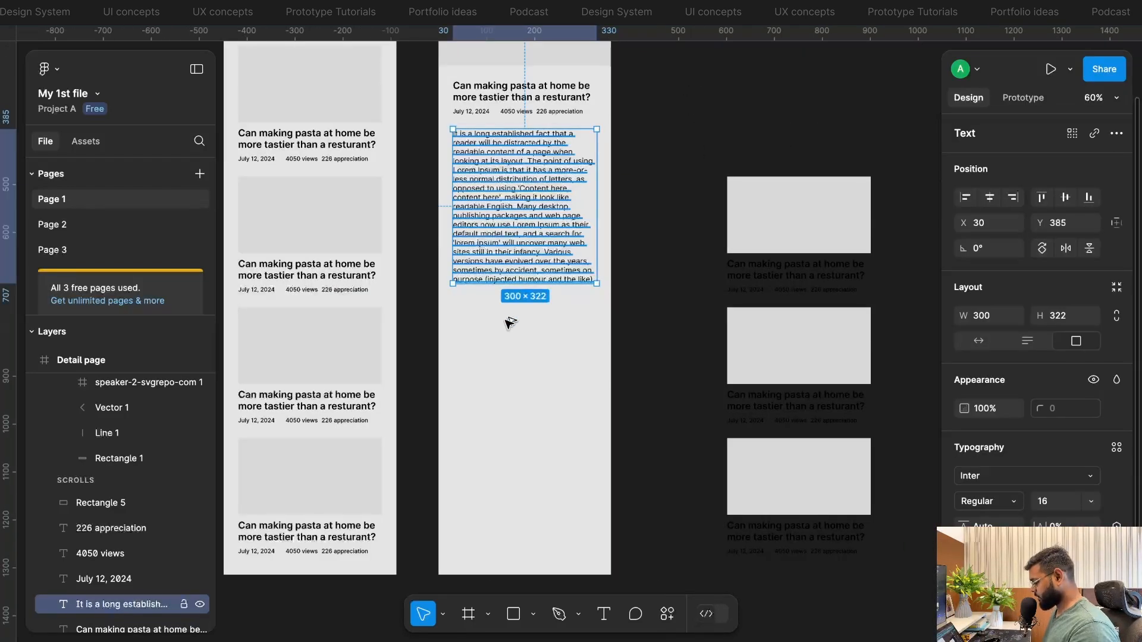
drag(509, 323, 514, 369)
- Add another copy of the paragraph in the gap, 68 px high, with its text trimmed to end at "readable content of a"
click(533, 192)
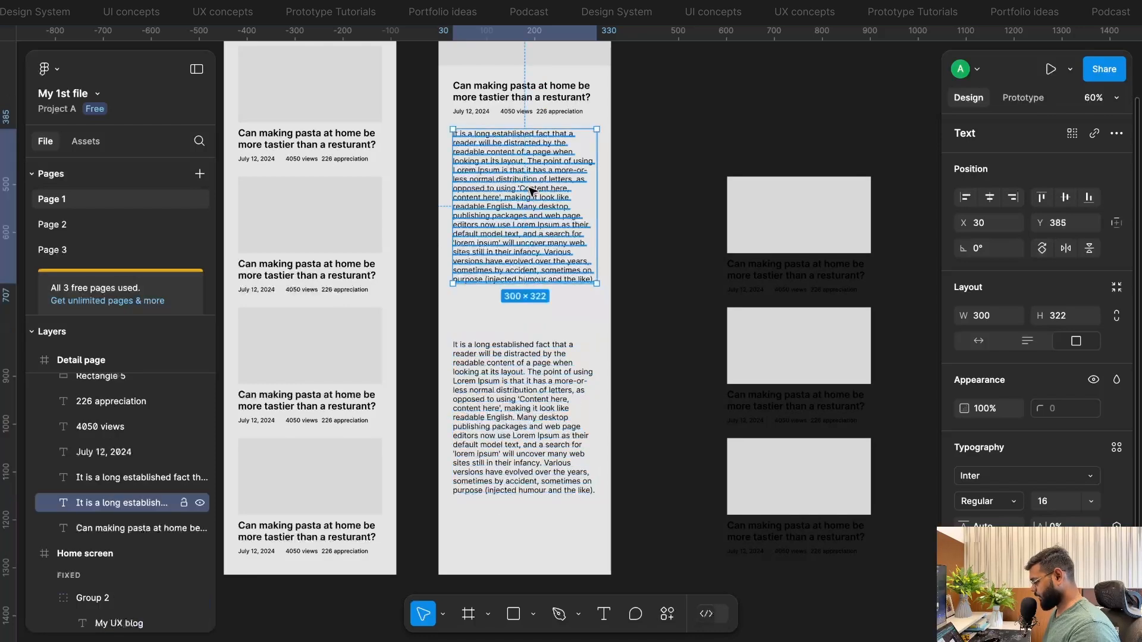
drag(498, 168, 504, 309)
double_click(561, 304)
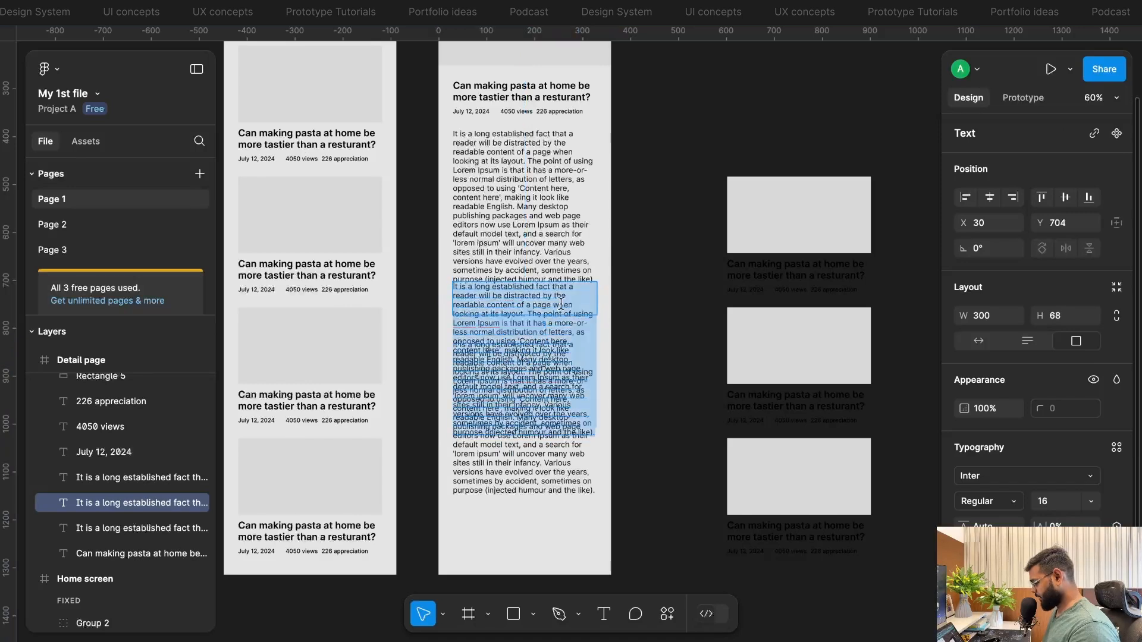
key(Escape)
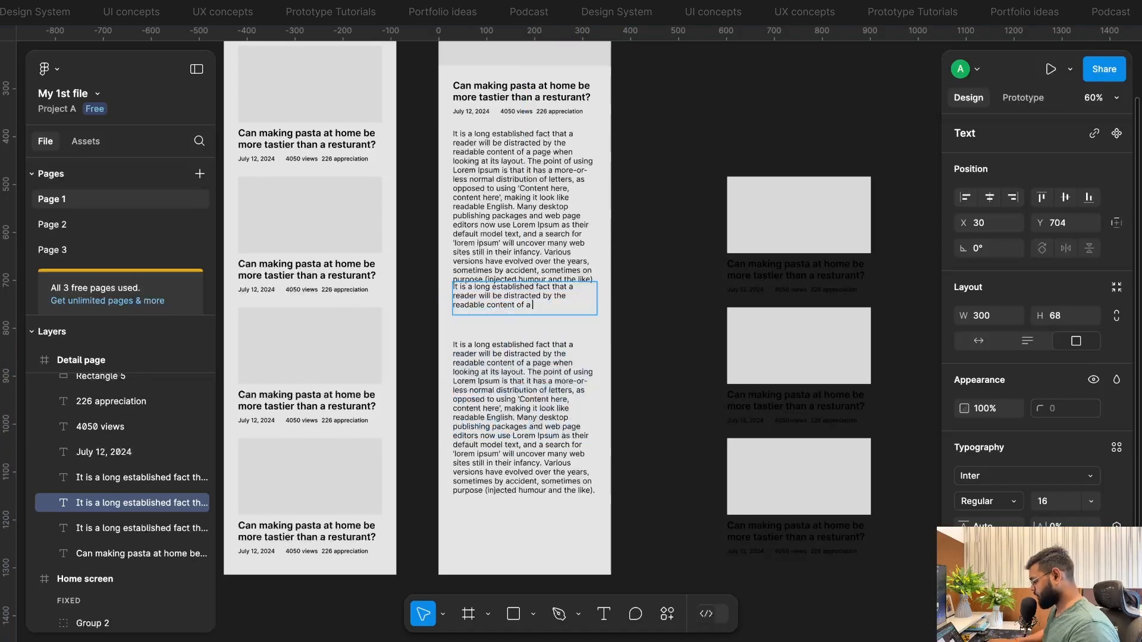
- Move the short middle paragraph down to Y 732 and set its text box to auto height
scroll(478, 324, up, 5)
key(shift+Down)
key(shift+Down)
key(shift+Down)
key(Up)
key(Up)
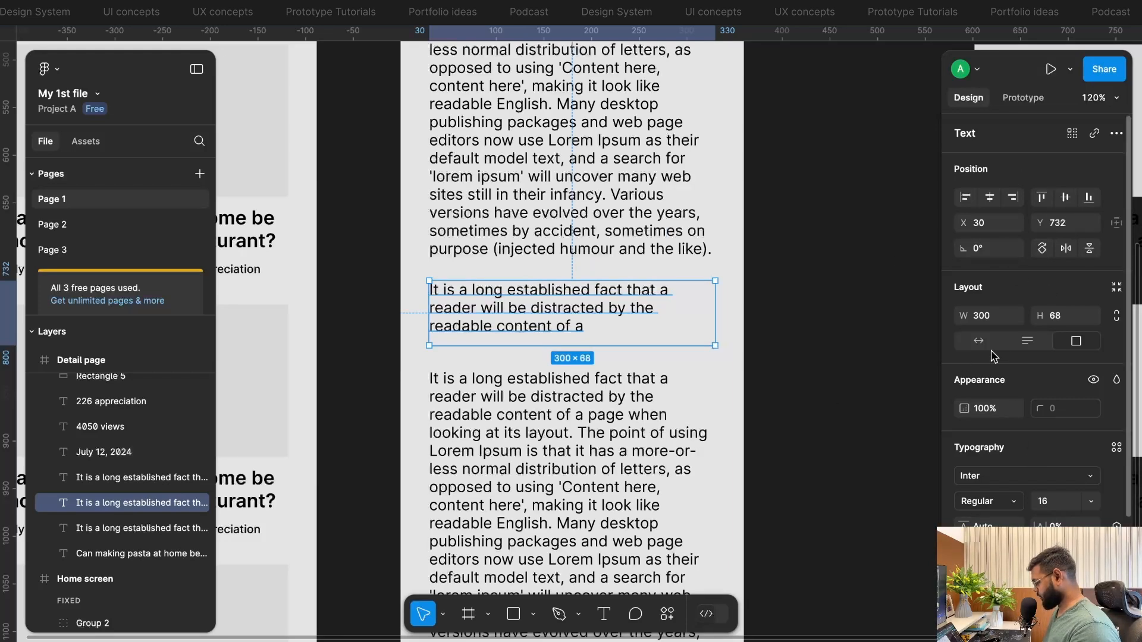
click(1028, 340)
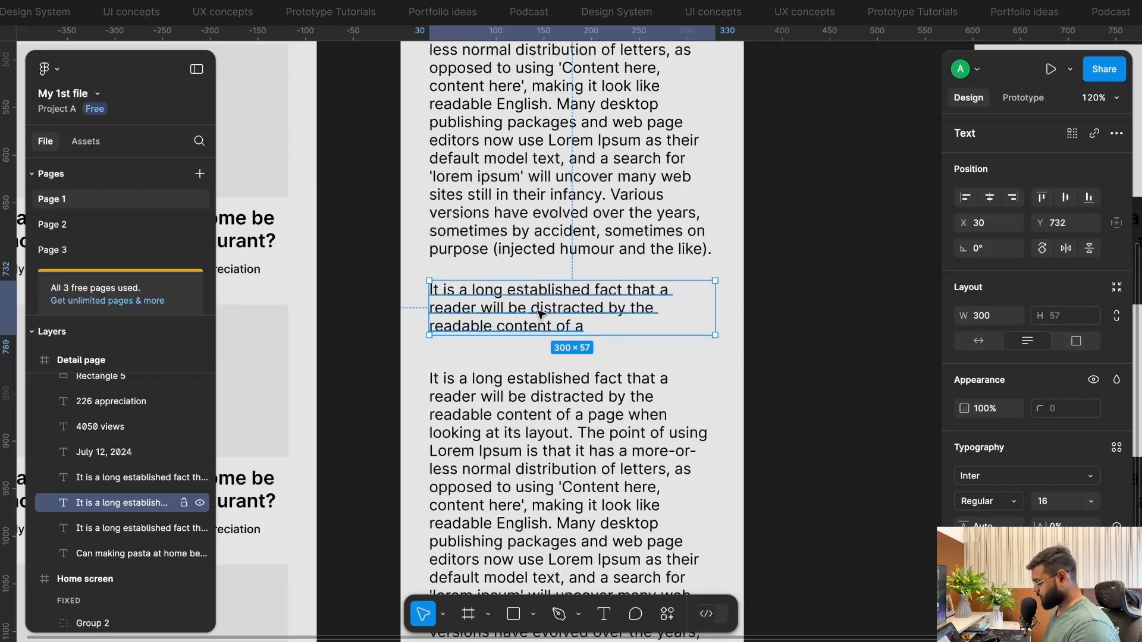
- Indent the short middle paragraph from its left edge to X 47 and 283 px wide, and set its style to Medium Italic
drag(429, 310, 445, 310)
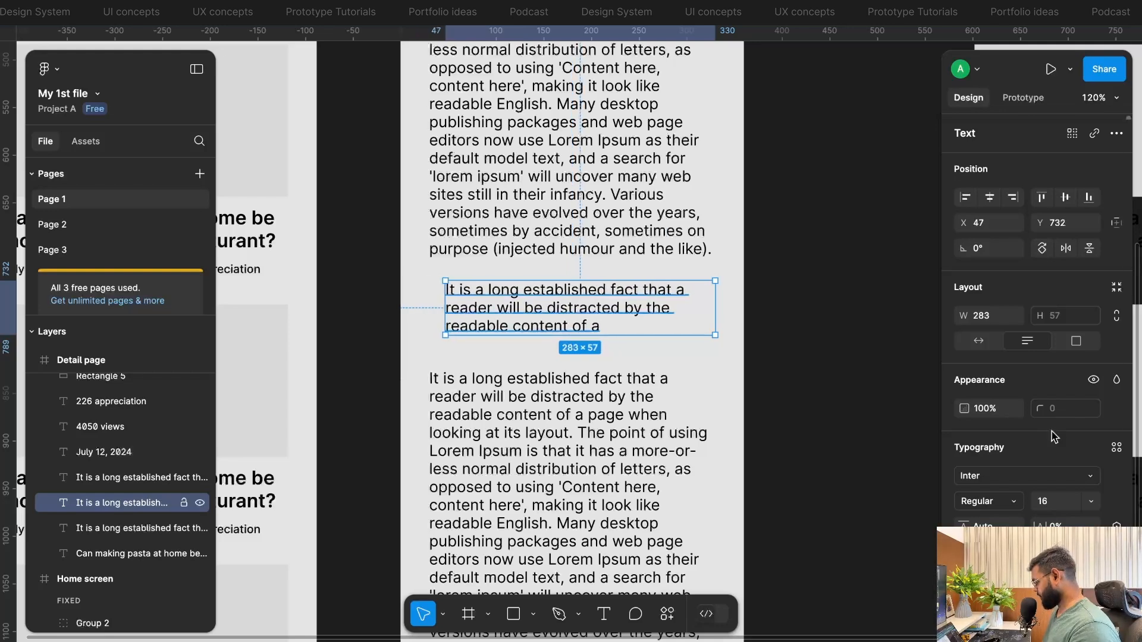
click(985, 505)
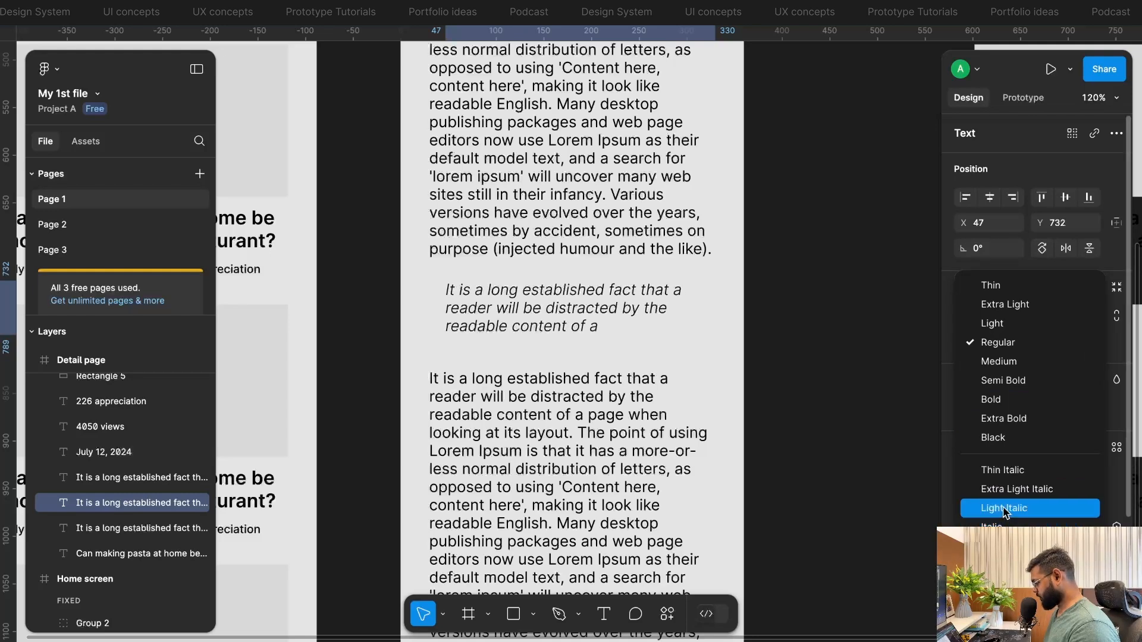
click(1011, 546)
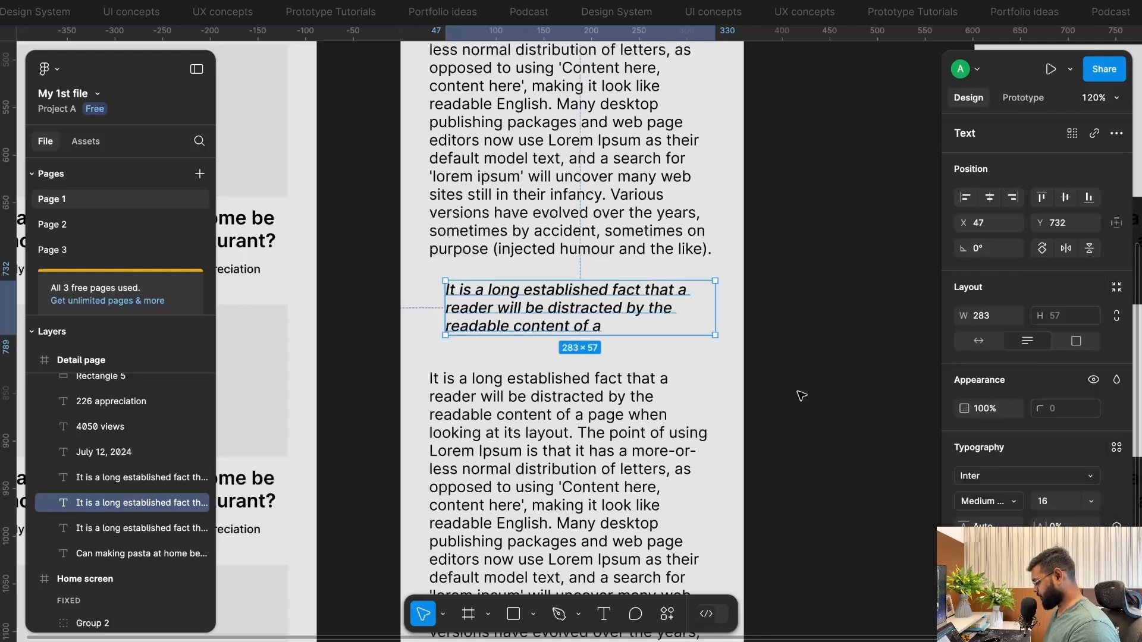
click(781, 379)
- Move the italic quote down to Y 738, between the two body paragraphs
drag(542, 309, 542, 314)
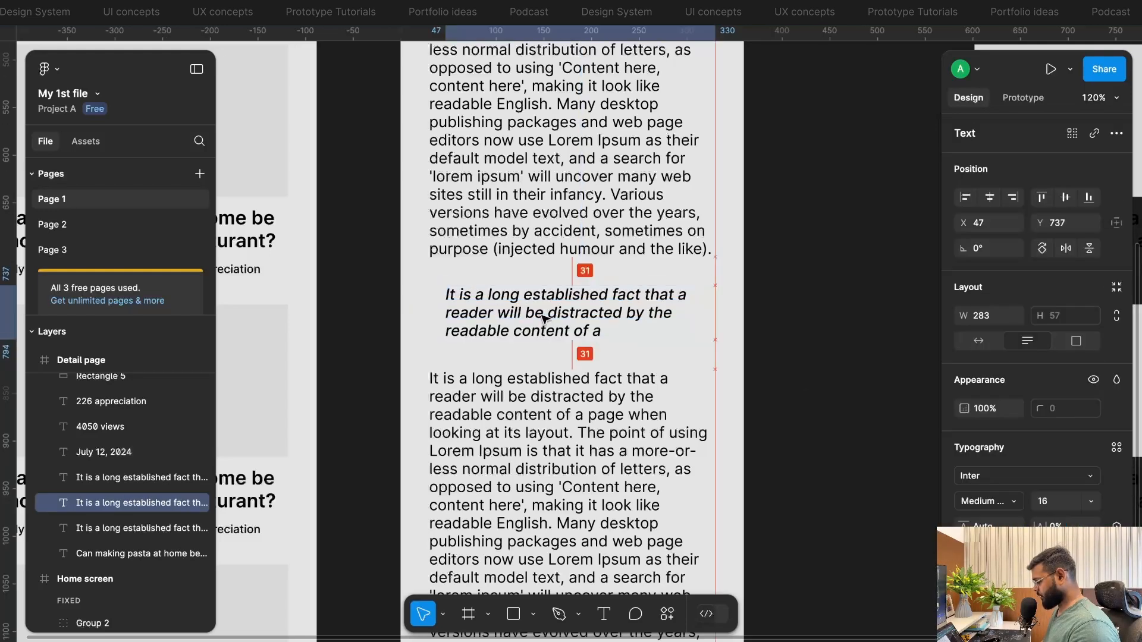
key(Up)
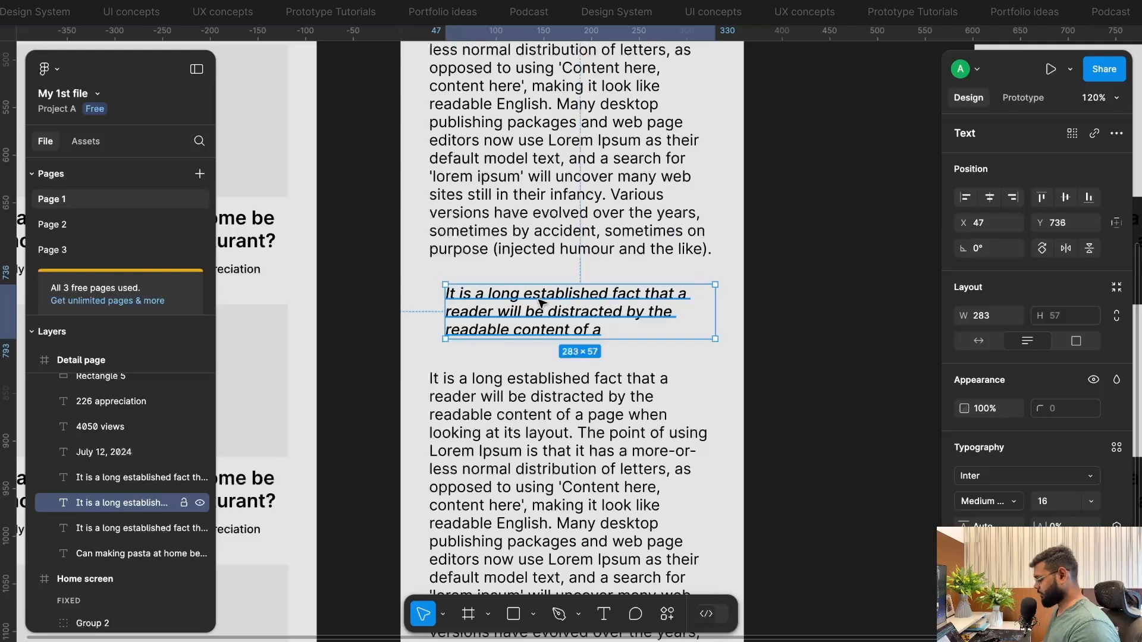
key(alt)
key(Down)
key(Down)
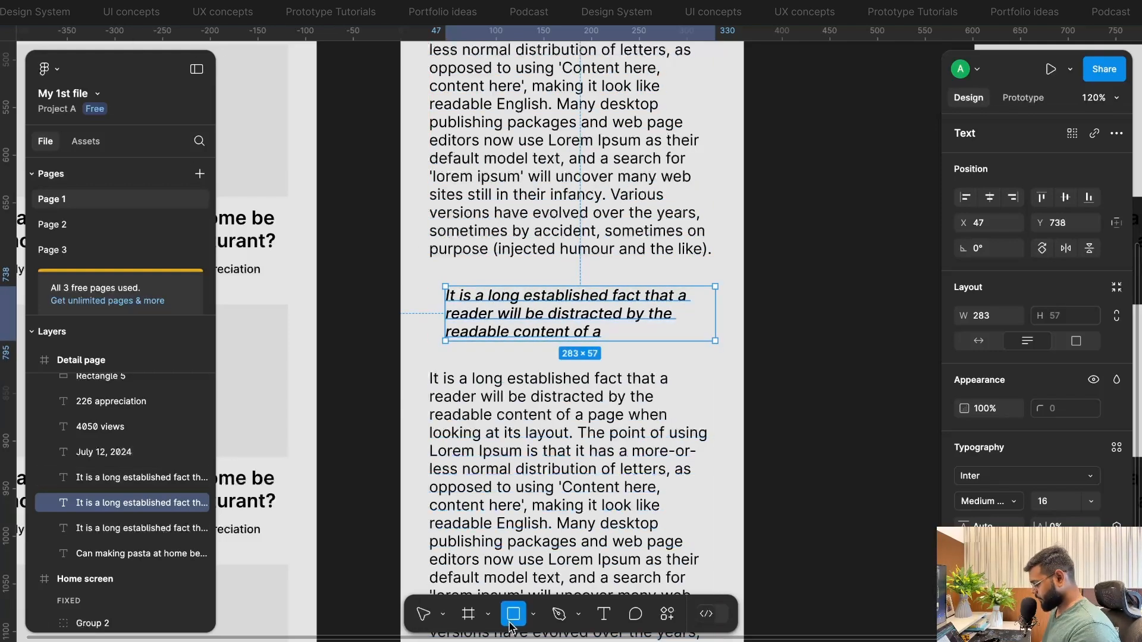
- Draw a thin vertical bar about 2 × 61 px beside the italic quote and fill it with grey A9A9A9
drag(434, 285, 434, 344)
scroll(443, 345, up, 5)
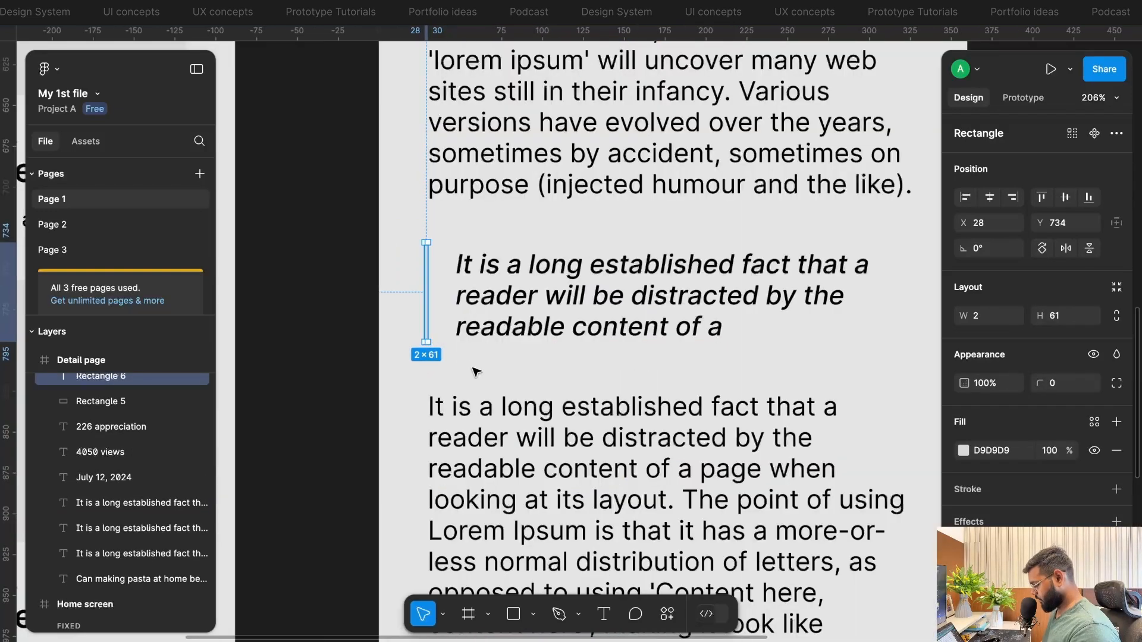
click(963, 451)
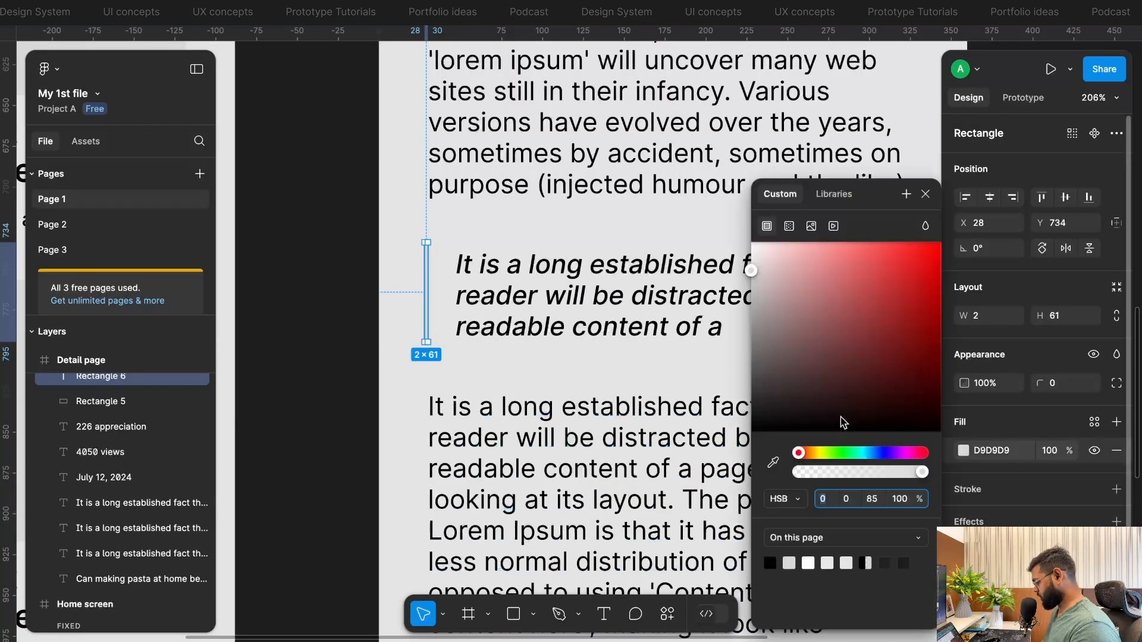
click(750, 305)
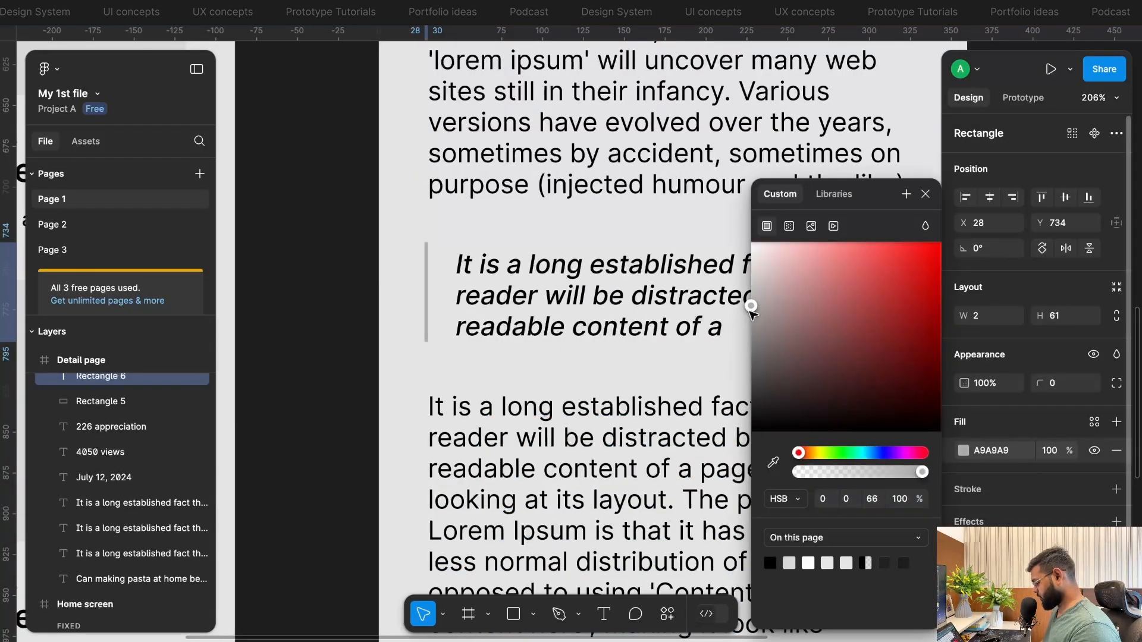
click(553, 326)
click(540, 367)
- Review the quote's placement on the Detail page and measure the lower paragraph's spacing to the text above
scroll(539, 366, down, 5)
scroll(539, 365, down, 3)
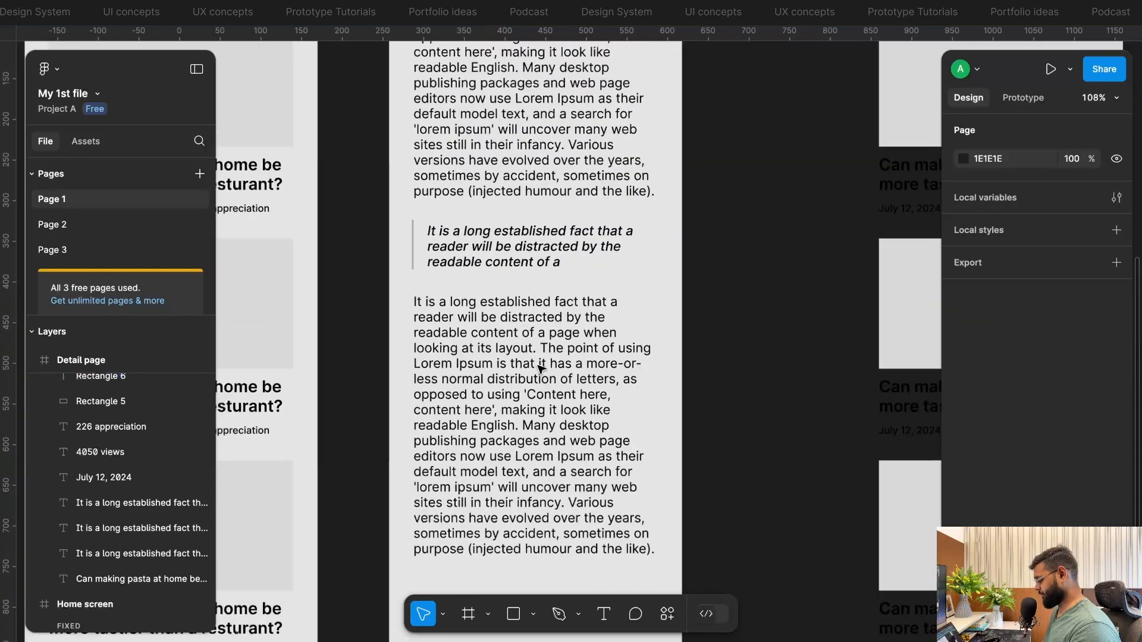
scroll(542, 369, down, 5)
click(532, 334)
click(529, 289)
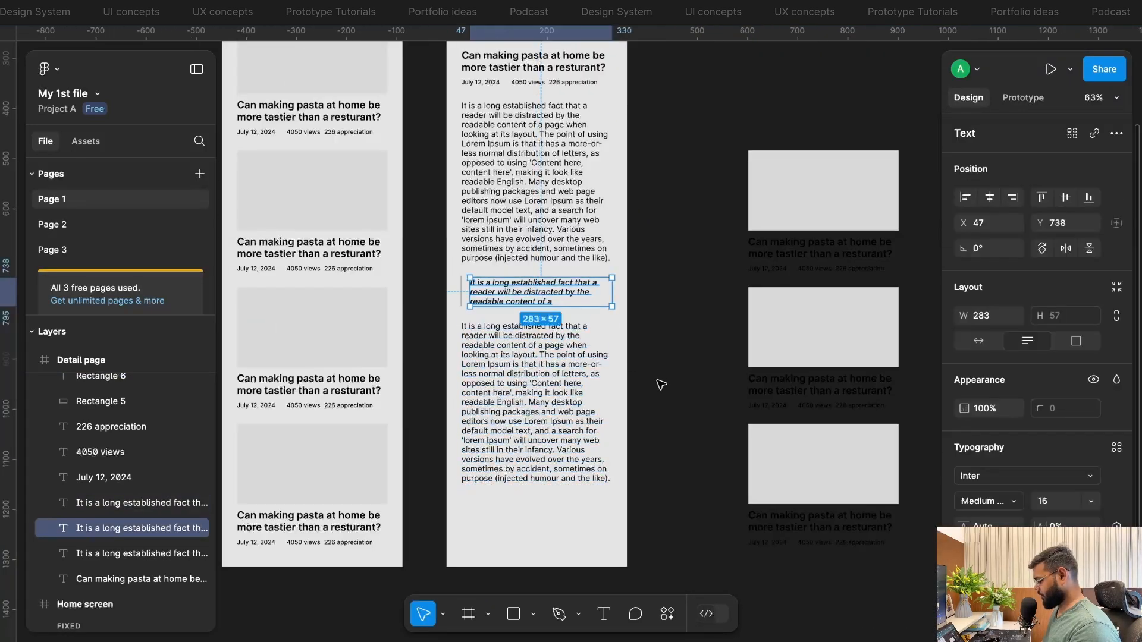
click(537, 380)
key(alt)
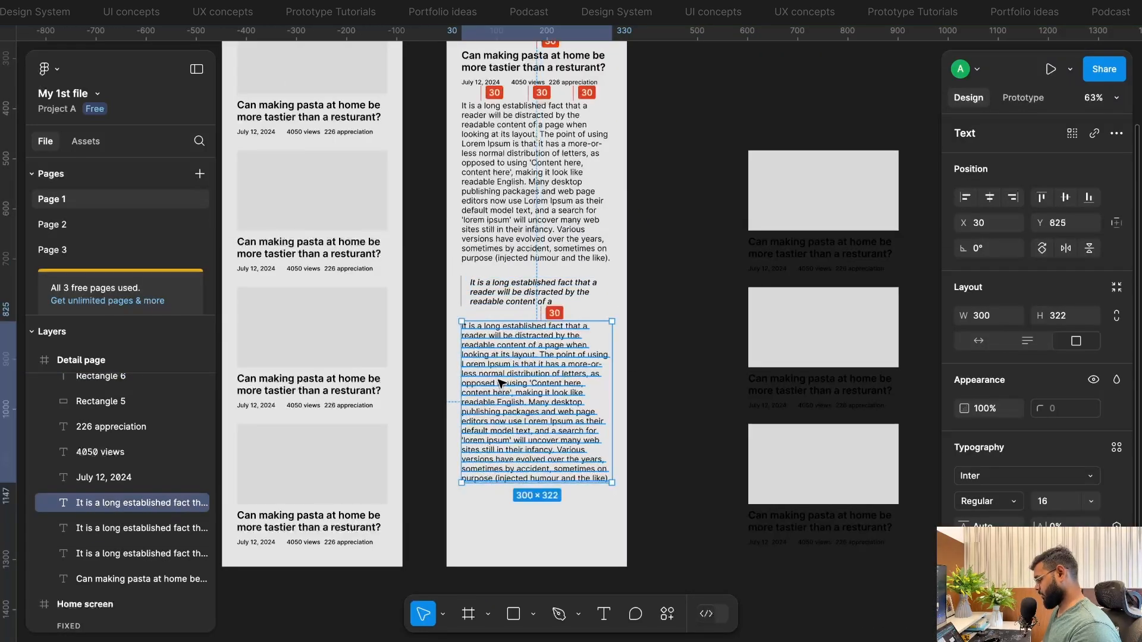
click(736, 315)
- Delete the leftover placeholder images and text lying outside the frames beside the Detail page
scroll(735, 316, down, 3)
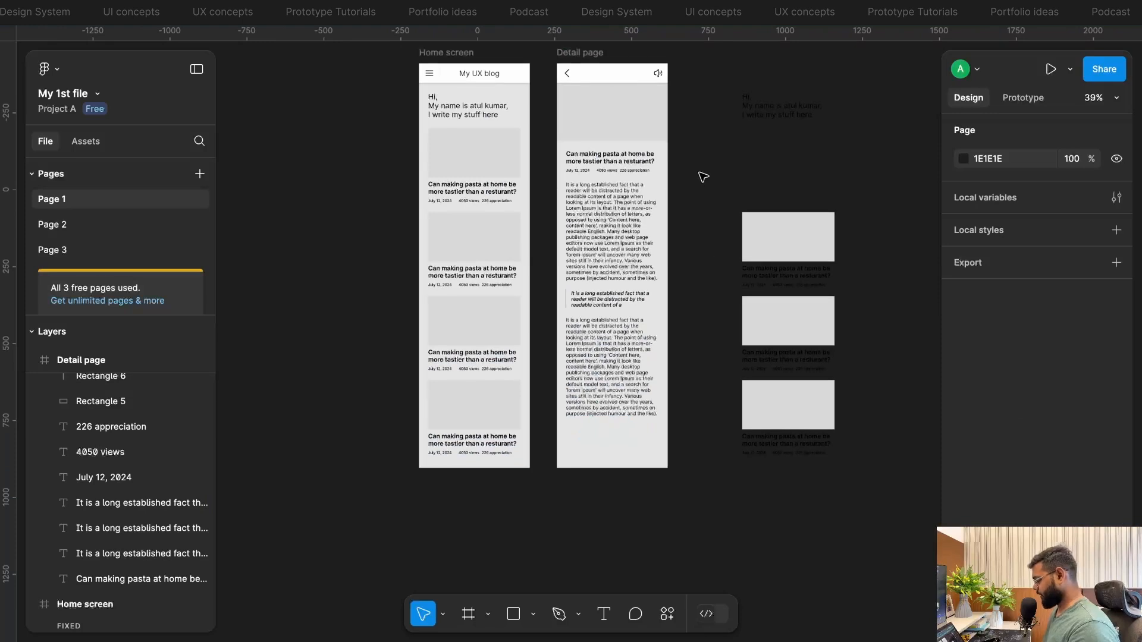
scroll(704, 177, right, 2)
scroll(704, 177, up, 1)
drag(647, 111, 855, 521)
key(Delete)
scroll(641, 409, up, 2)
scroll(641, 409, right, 1)
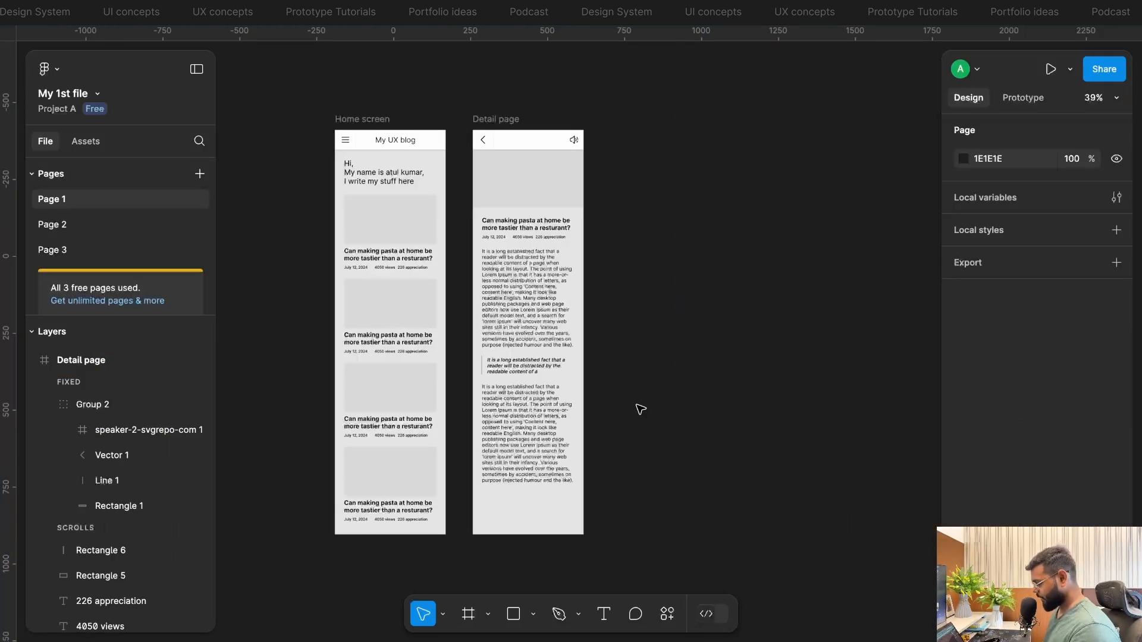
- Draw a rectangle 296 px wide and 58 px high at X 30, below the last paragraph of the Detail page
scroll(381, 454, down, 2)
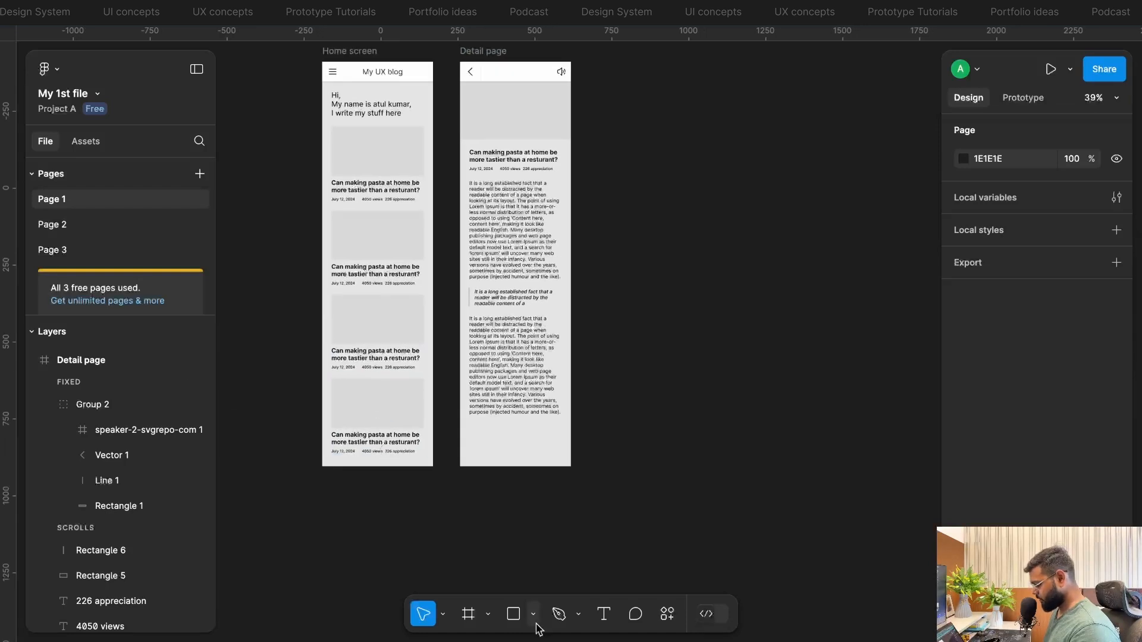
click(514, 614)
scroll(492, 460, up, 5)
scroll(491, 459, up, 2)
drag(442, 389, 675, 450)
drag(550, 416, 541, 416)
drag(667, 425, 672, 425)
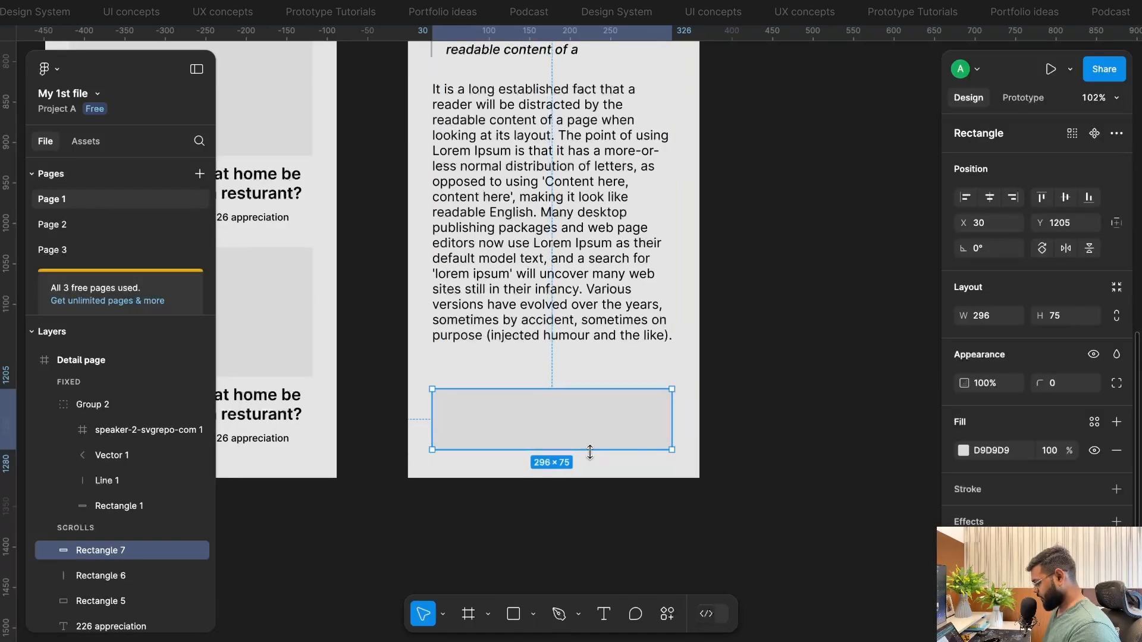
drag(589, 450, 590, 456)
drag(630, 389, 629, 410)
- Fill the new rectangle with white and round its corners to a radius of 30
click(963, 450)
click(751, 246)
click(723, 333)
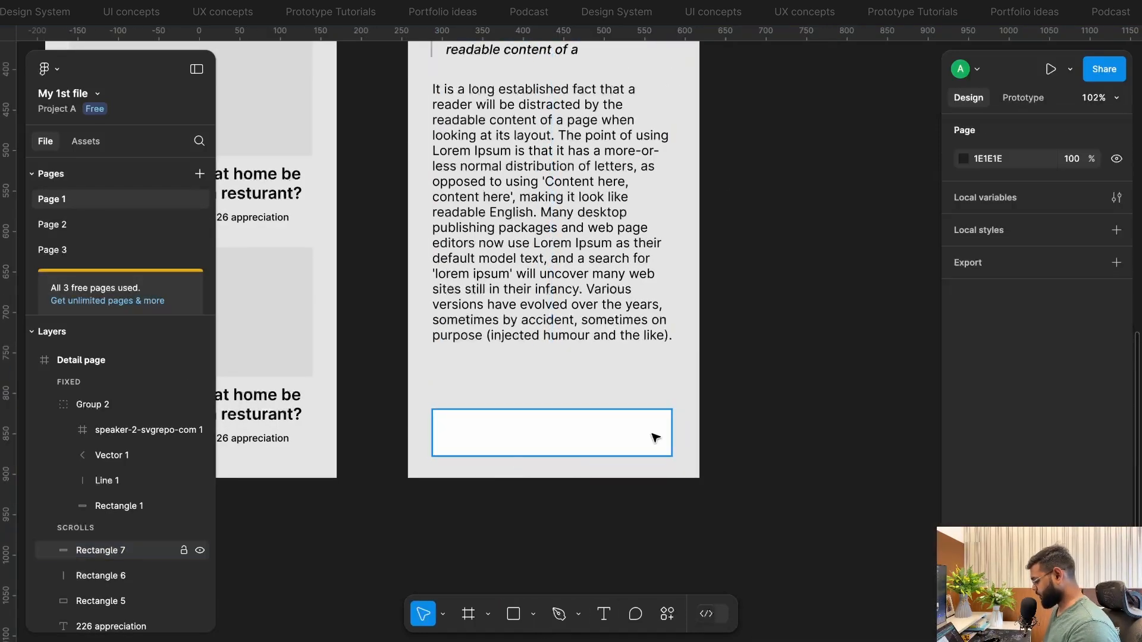
click(652, 437)
click(1060, 383)
key(shift+Up)
key(shift+Up)
key(shift+Up)
click(845, 365)
- Add a 16 px auto-width text reading "Like" and place it in the left half of the white bar
scroll(451, 311, down, 3)
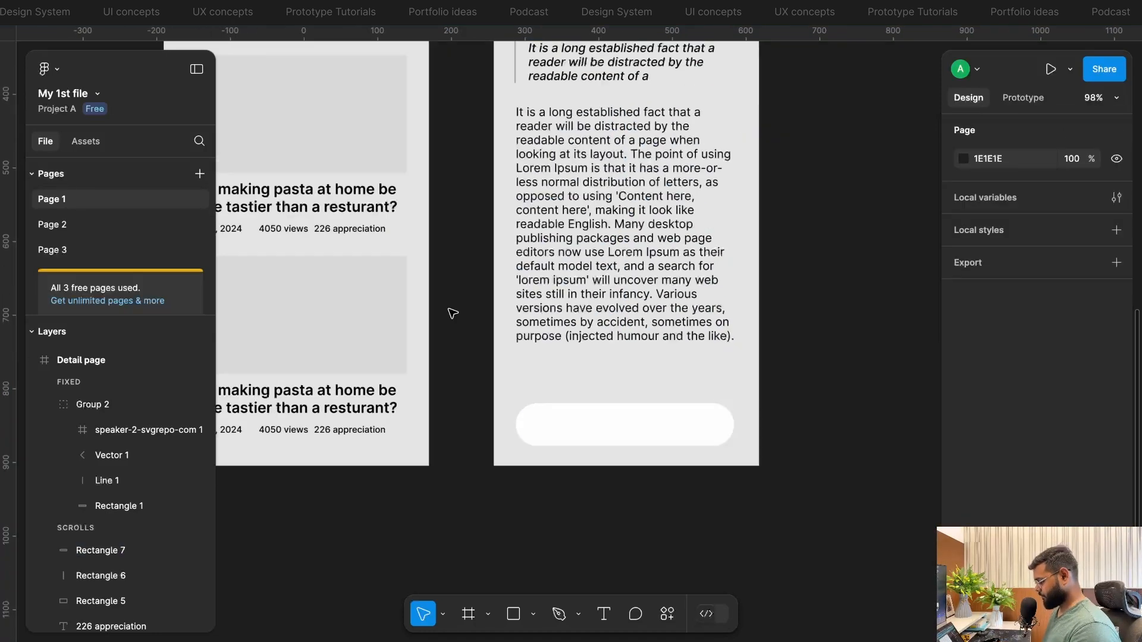
click(595, 302)
alt+drag(825, 404, 819, 400)
double_click(819, 400)
text(Like)
click(979, 341)
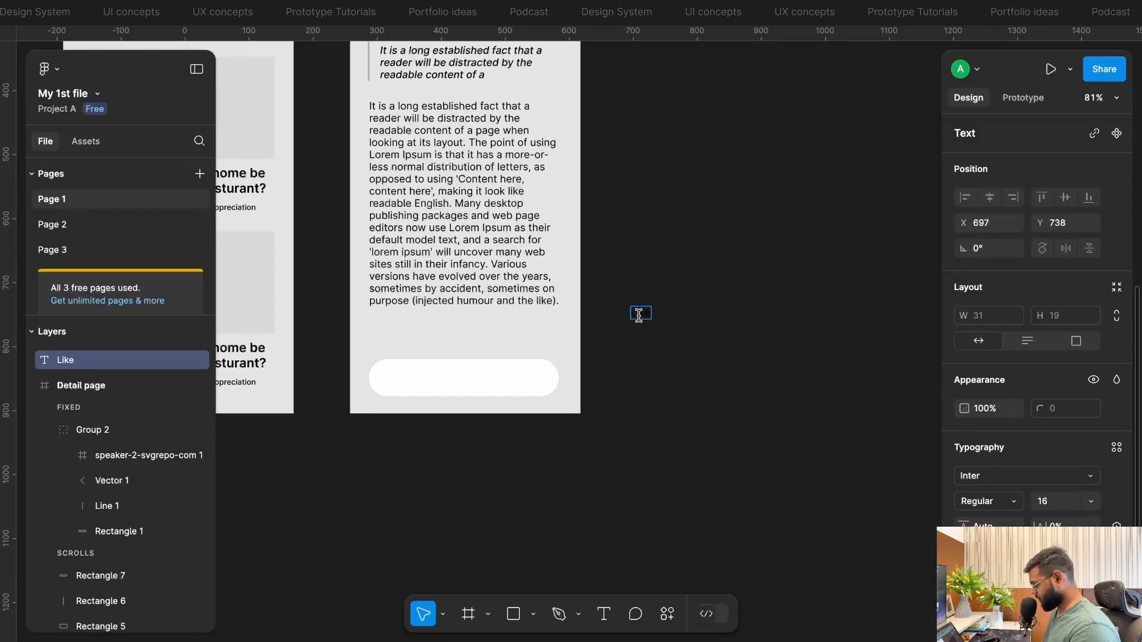
key(Escape)
mouse_move(639, 309)
mouse_down()
mouse_move(408, 375)
mouse_move(465, 396)
mouse_move(458, 376)
mouse_up()
click(452, 476)
- Draw a vertical divider line 57 px long across the white bar and centre it horizontally
click(532, 614)
click(533, 501)
click(464, 500)
scroll(452, 368, up, 4)
click(478, 379)
drag(457, 316, 503, 396)
key(alt+h)
click(597, 347)
- Duplicate the "Like" text into the right half of the white bar and change the copy to "Share"
alt+drag(375, 387, 537, 388)
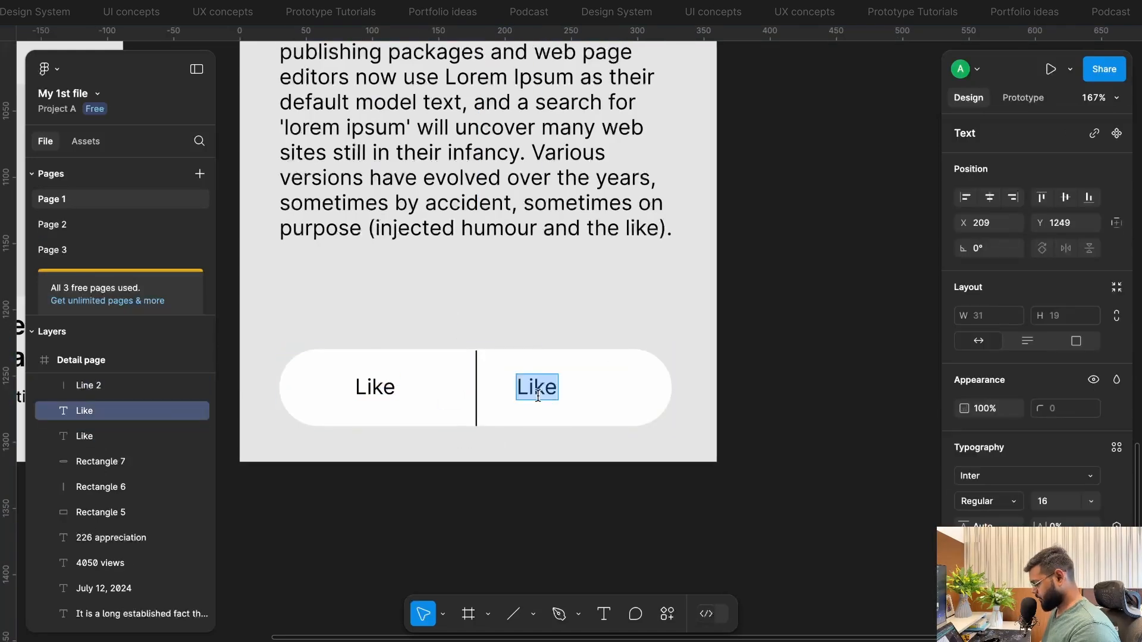
scroll(561, 516, down, 3)
scroll(565, 520, down, 3)
scroll(571, 500, up, 3)
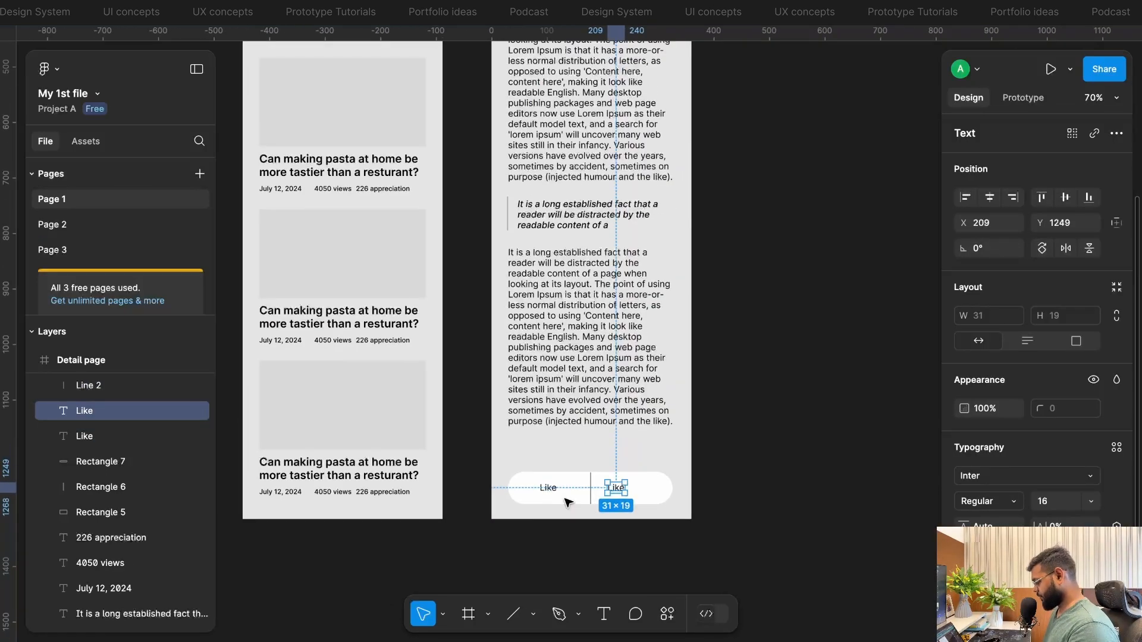
double_click(604, 475)
text(Share)
key(Escape)
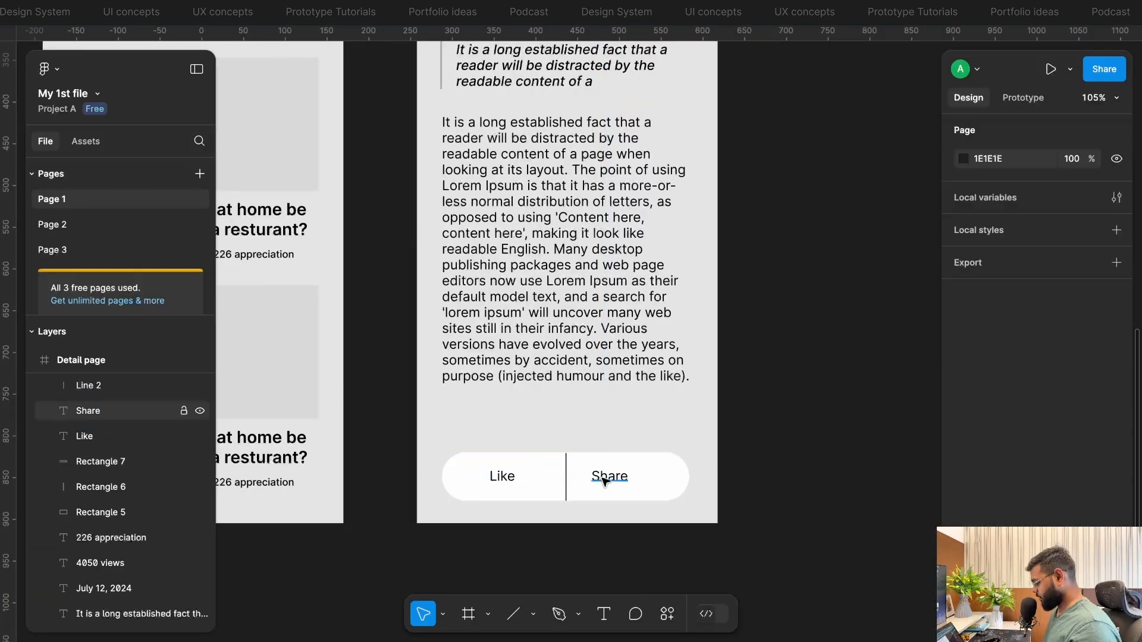
- Move the "Share" text horizontally to X 225 within the right half of the bar
click(608, 479)
shift+click(651, 483)
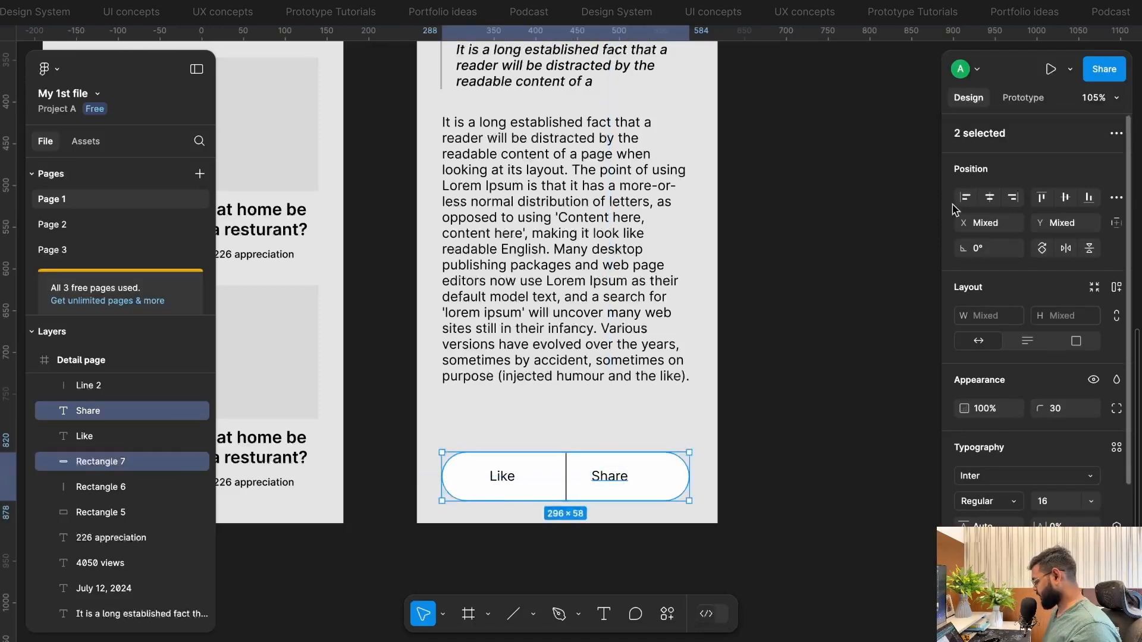
click(829, 398)
drag(618, 481, 632, 482)
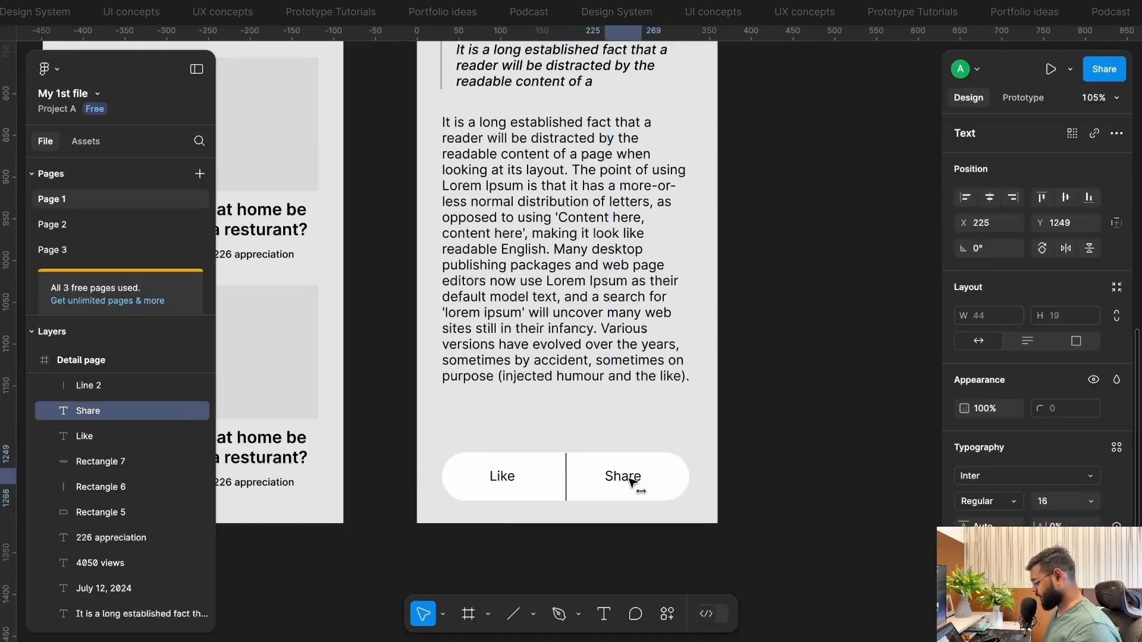
click(773, 447)
- Change the stroke colour of the divider between "Like" and "Share" to light grey C5C5C5
scroll(777, 446, down, 2)
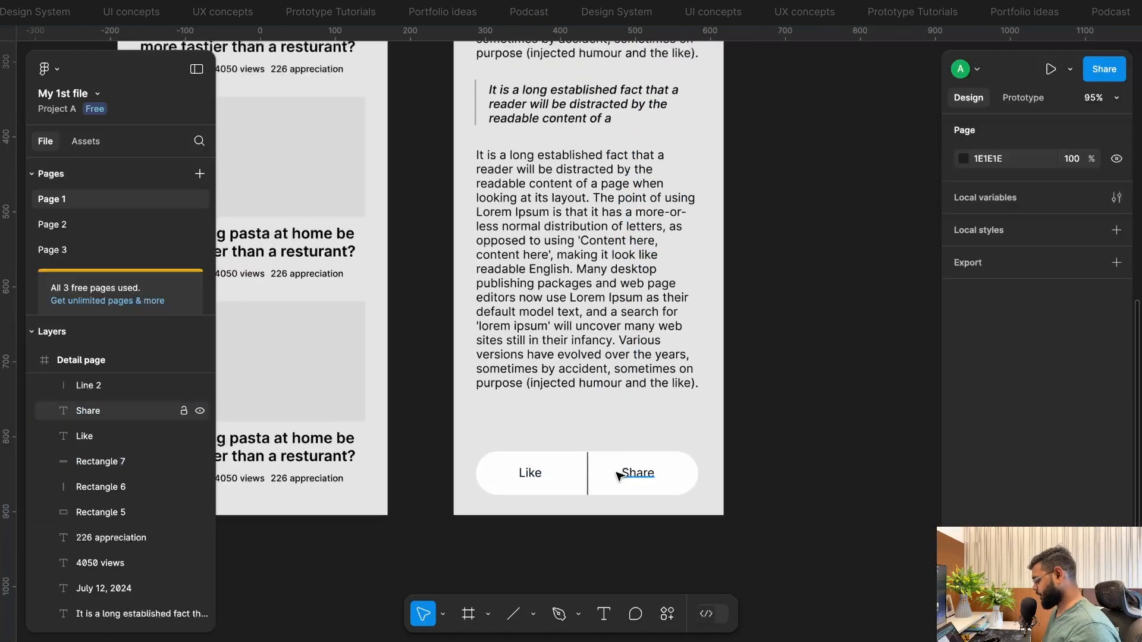
click(591, 477)
click(964, 483)
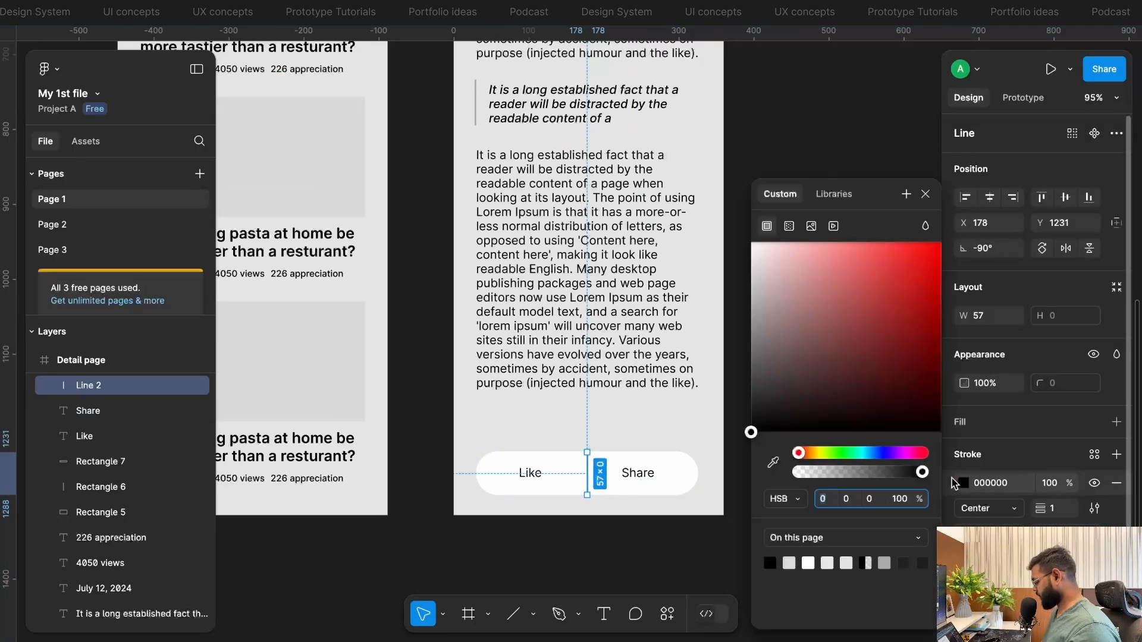
drag(795, 360, 734, 294)
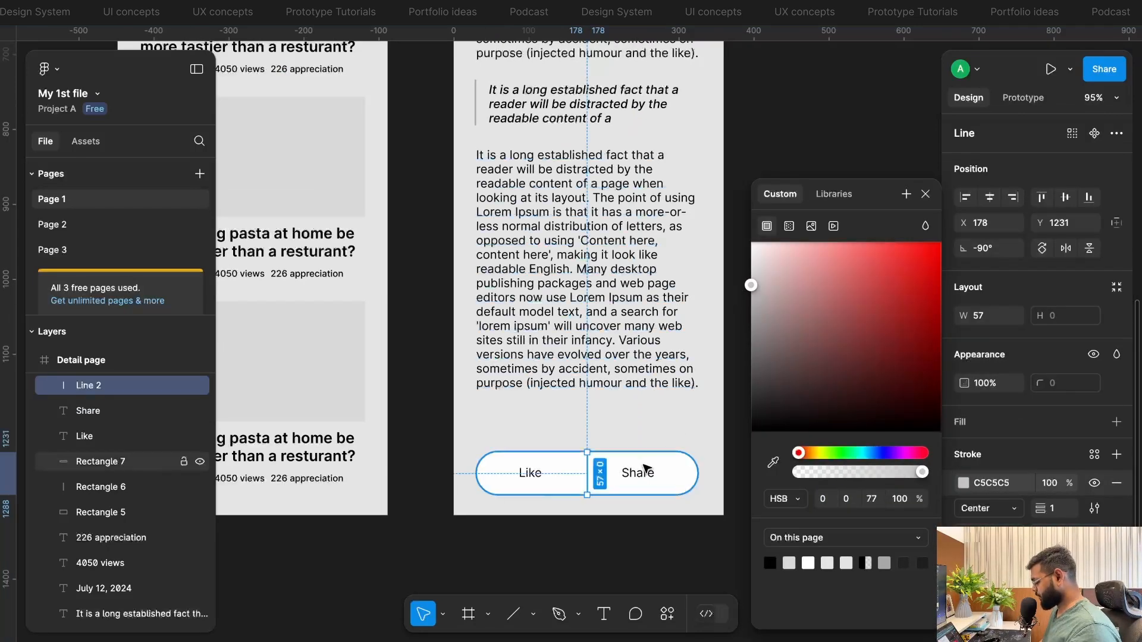
- Replace the appreciation text on the two lowest Home screen cards with "226 share"
double_click(303, 274)
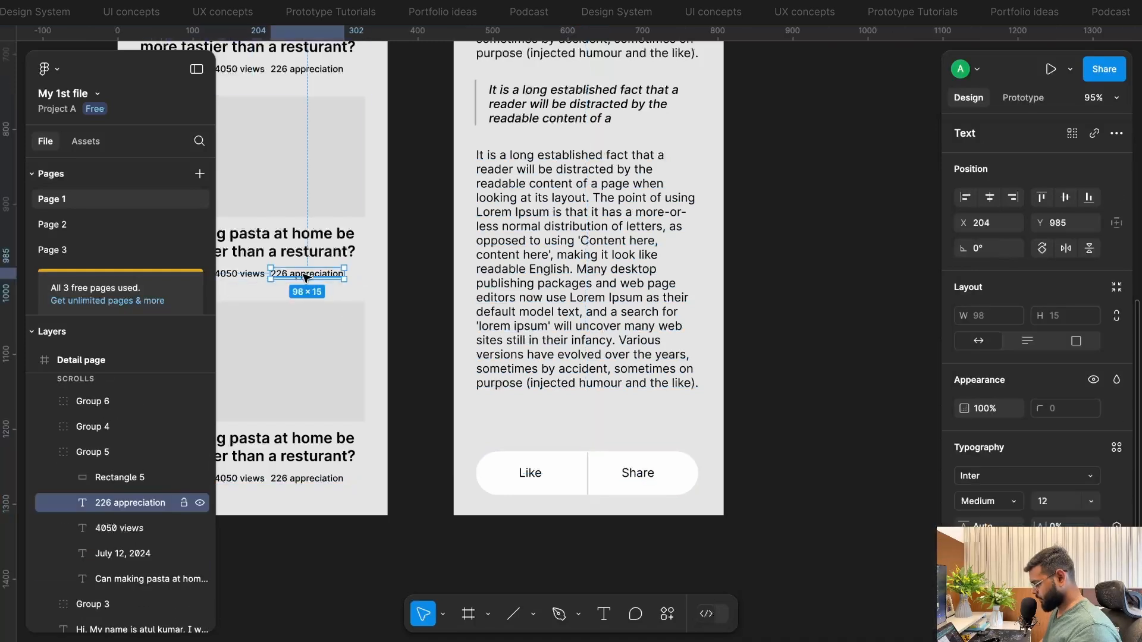
double_click(316, 274)
text(share)
key(ctrl+a)
double_click(299, 477)
text(226 share)
- Replace the appreciation text on the two upper Home screen cards with "226 share"
scroll(393, 431, up, 6)
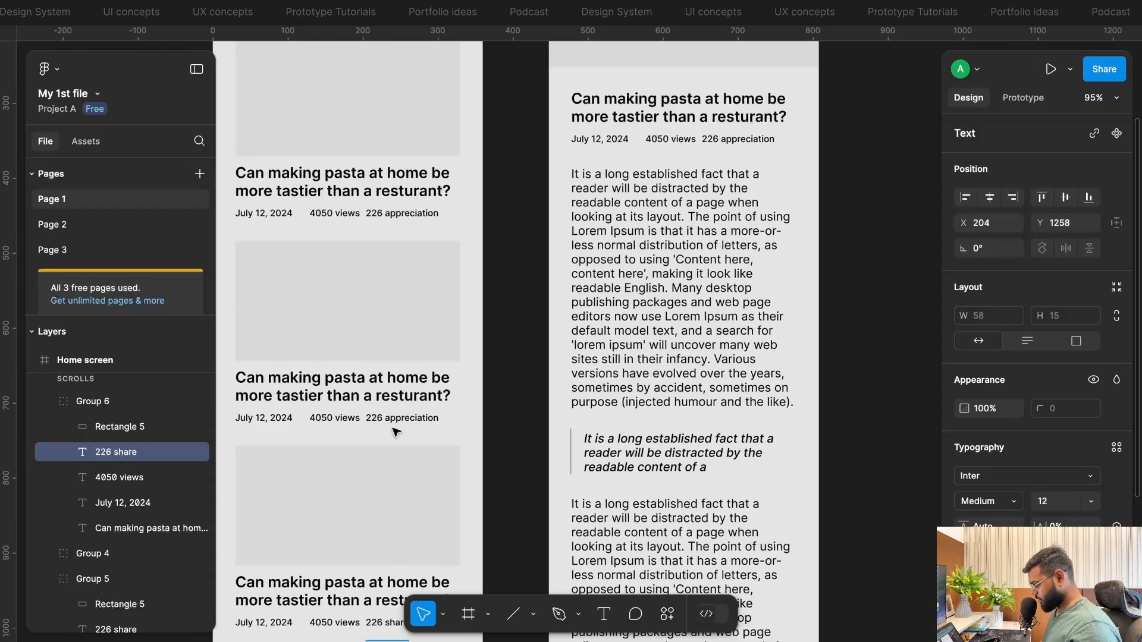
double_click(393, 420)
text(226 share)
double_click(377, 214)
text(226 share)
scroll(532, 227, down, 1)
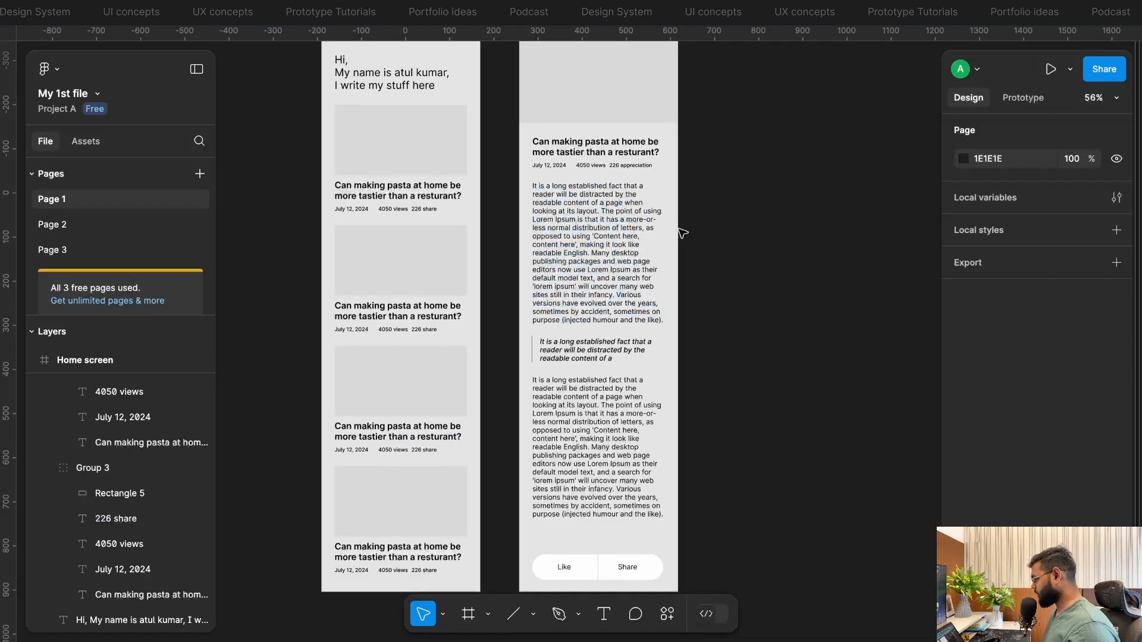
- Group the white bar, its divider and the "Like" and "Share" texts on the Detail page
scroll(663, 245, down, 3)
scroll(663, 245, right, 2)
scroll(658, 256, up, 2)
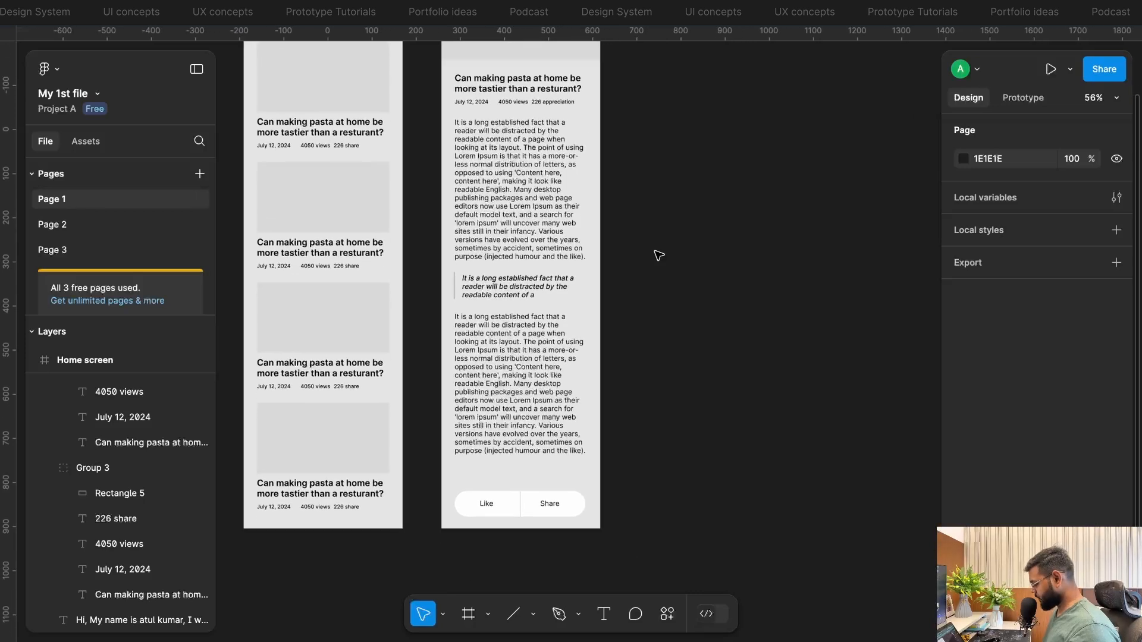
drag(630, 517, 455, 550)
key(ctrl+g)
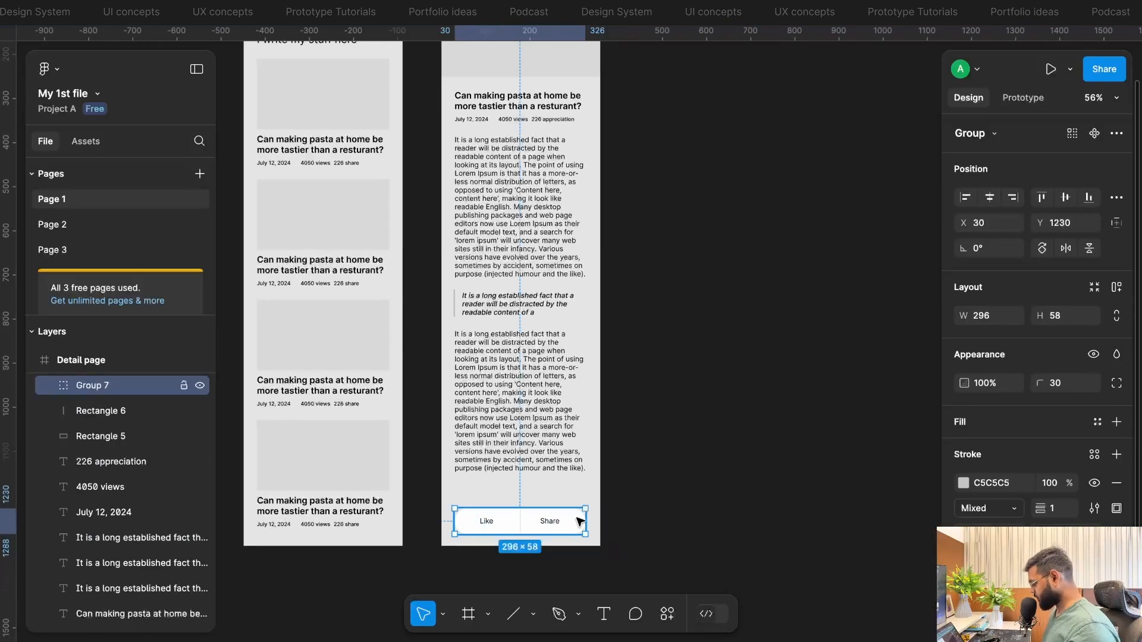
- Set the scroll position of the Like/Share bar to Fixed in its prototype behaviour and reselect the bar
click(1032, 99)
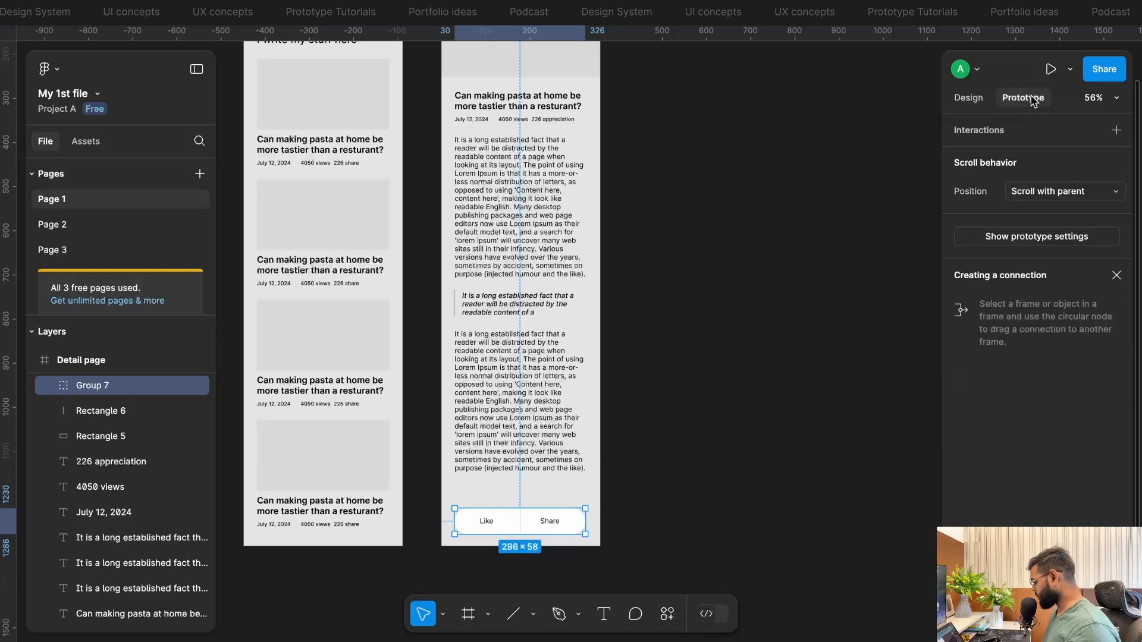
click(1052, 194)
click(1043, 210)
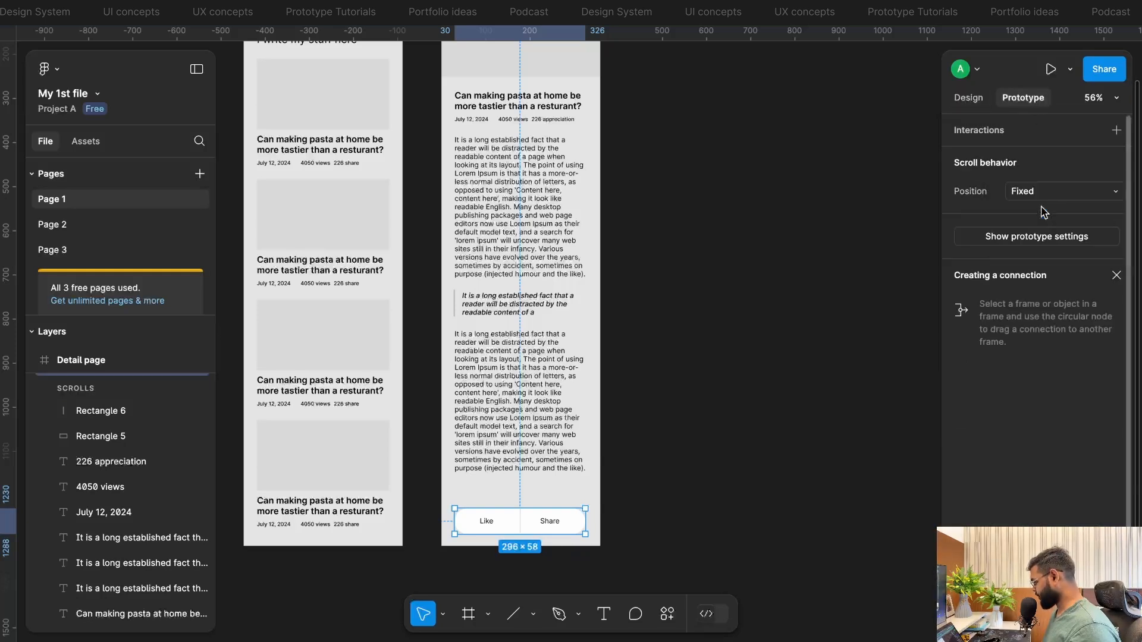
click(968, 97)
click(773, 487)
click(533, 527)
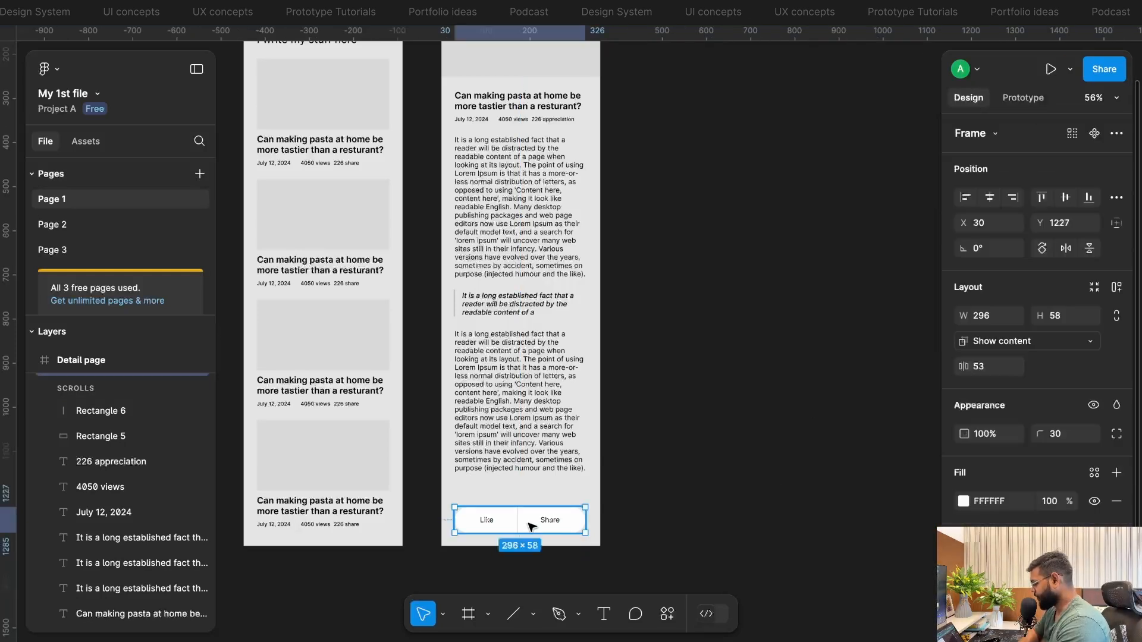
- Set the Like/Share bar's constraints to Center horizontally and Bottom vertically, and deselect the bar
click(1115, 223)
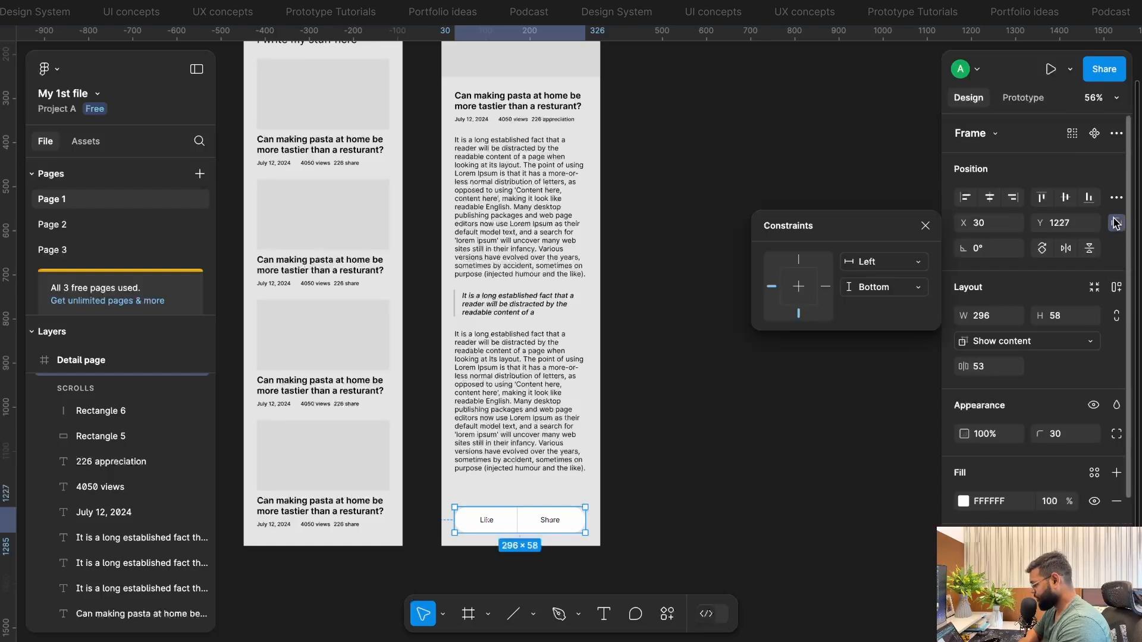
click(886, 289)
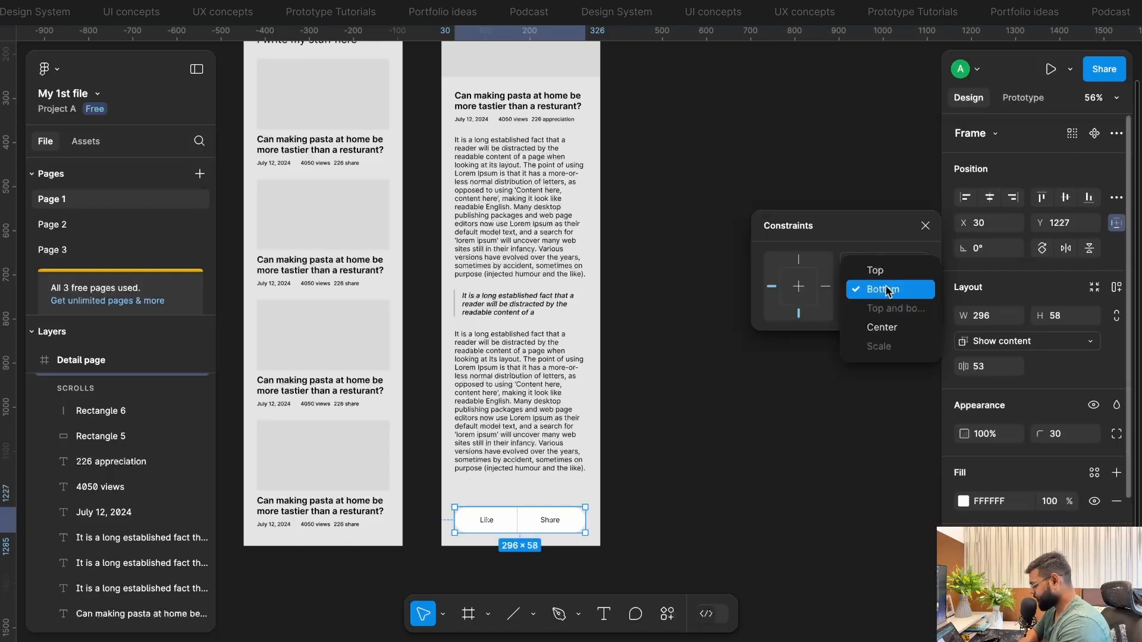
click(887, 291)
click(896, 263)
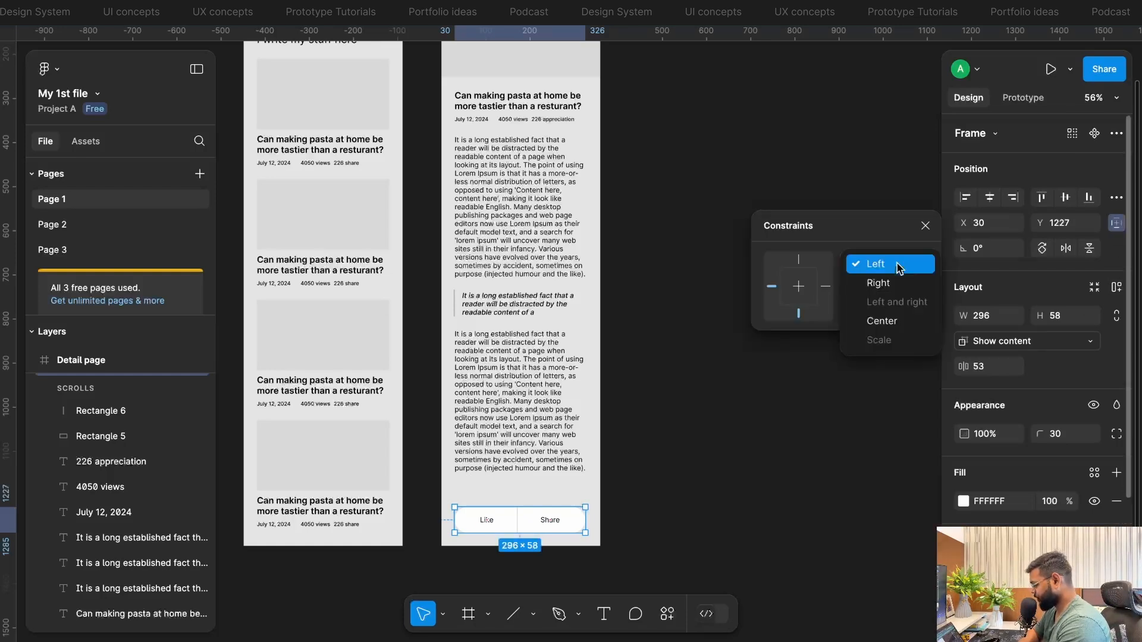
click(883, 320)
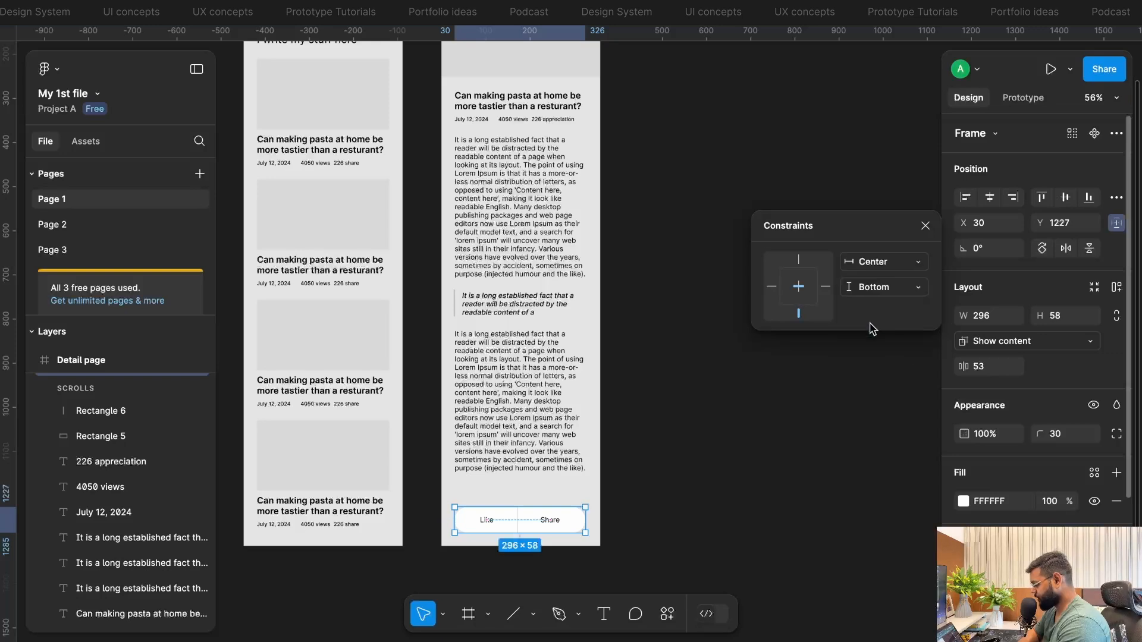
click(738, 420)
click(558, 525)
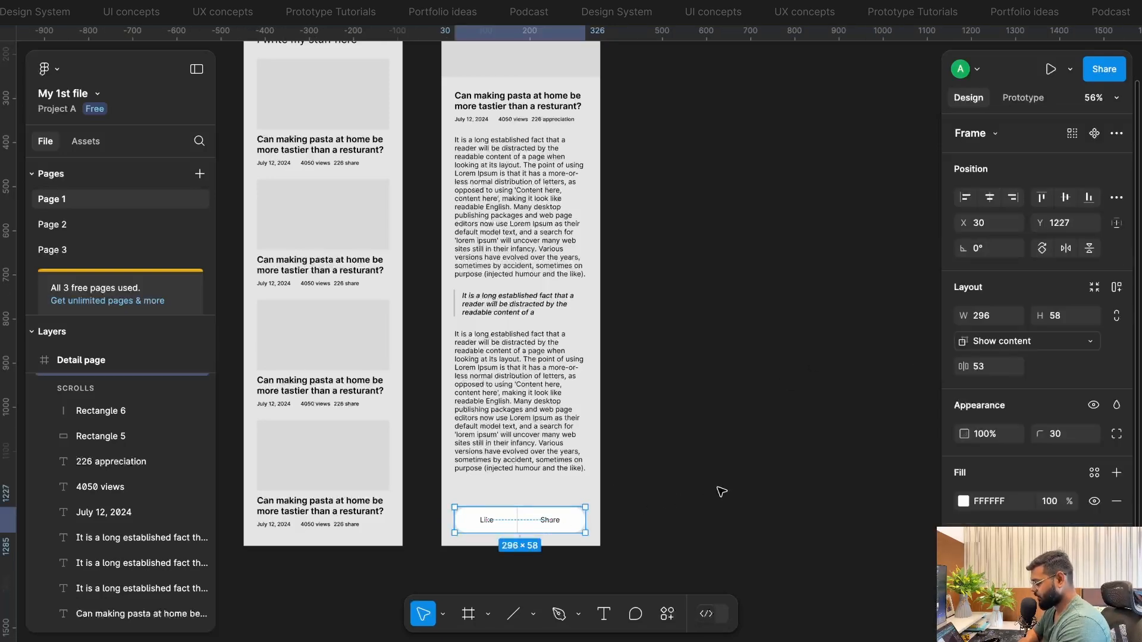
scroll(721, 492, down, 3)
key(Escape)
key(Escape)
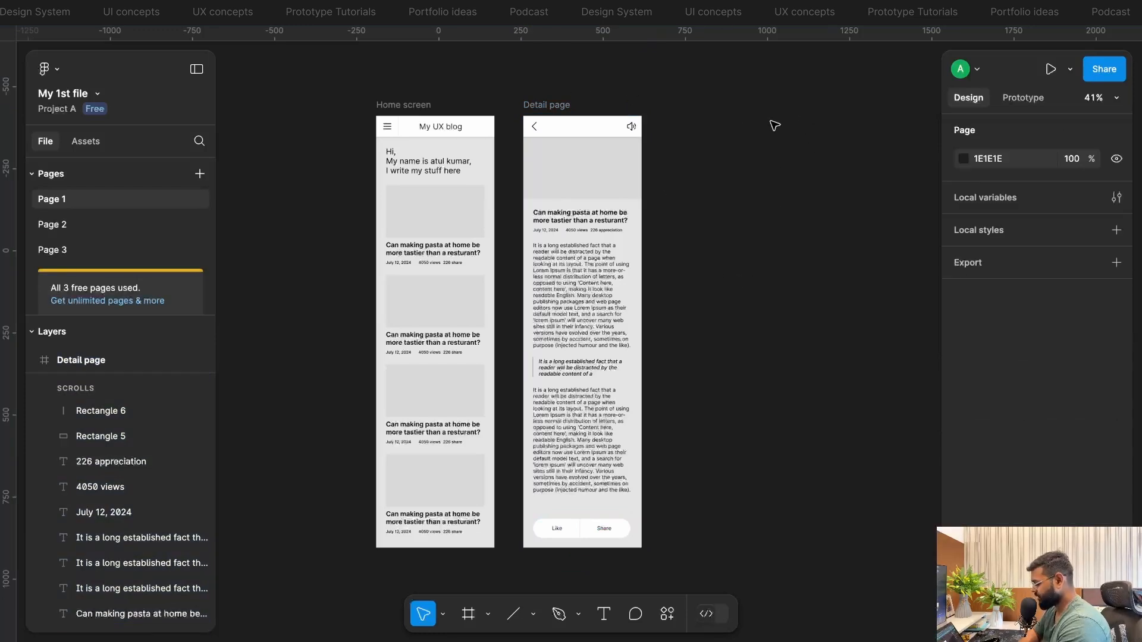
- Run the Unsplash plugin with the Detail page's image placeholder selected and move its window clear of the page
click(581, 167)
click(665, 616)
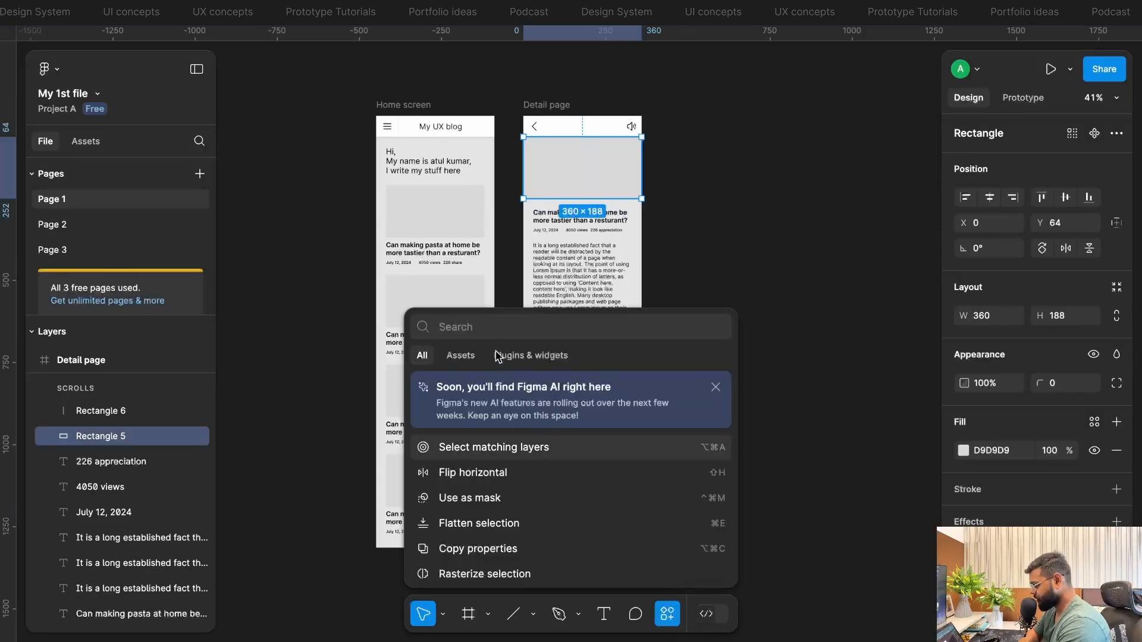
click(531, 357)
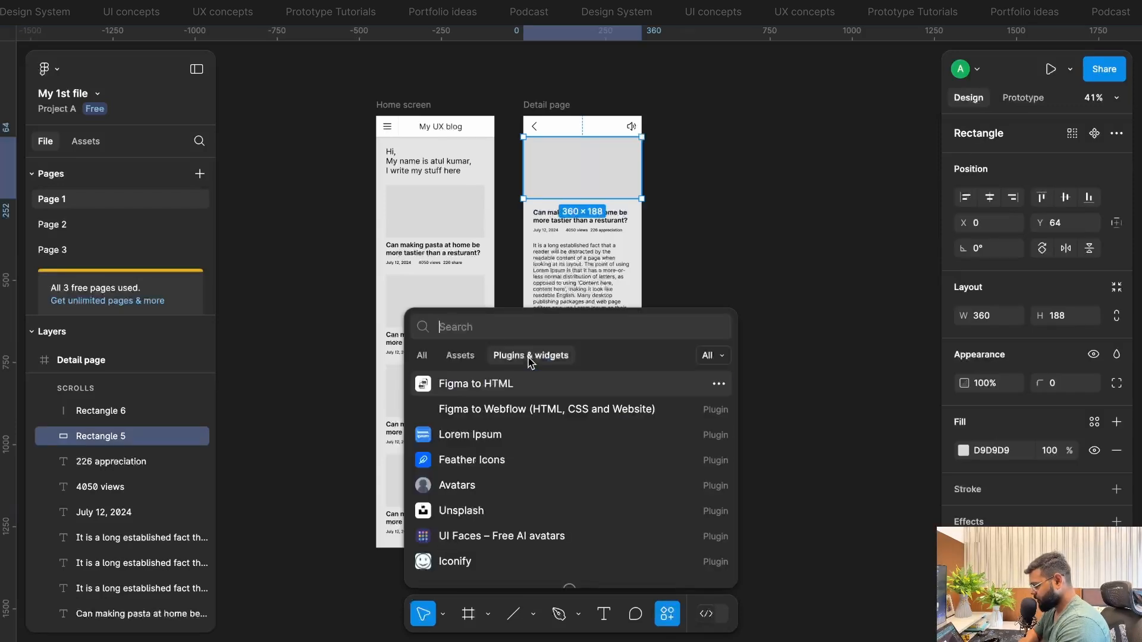
click(461, 511)
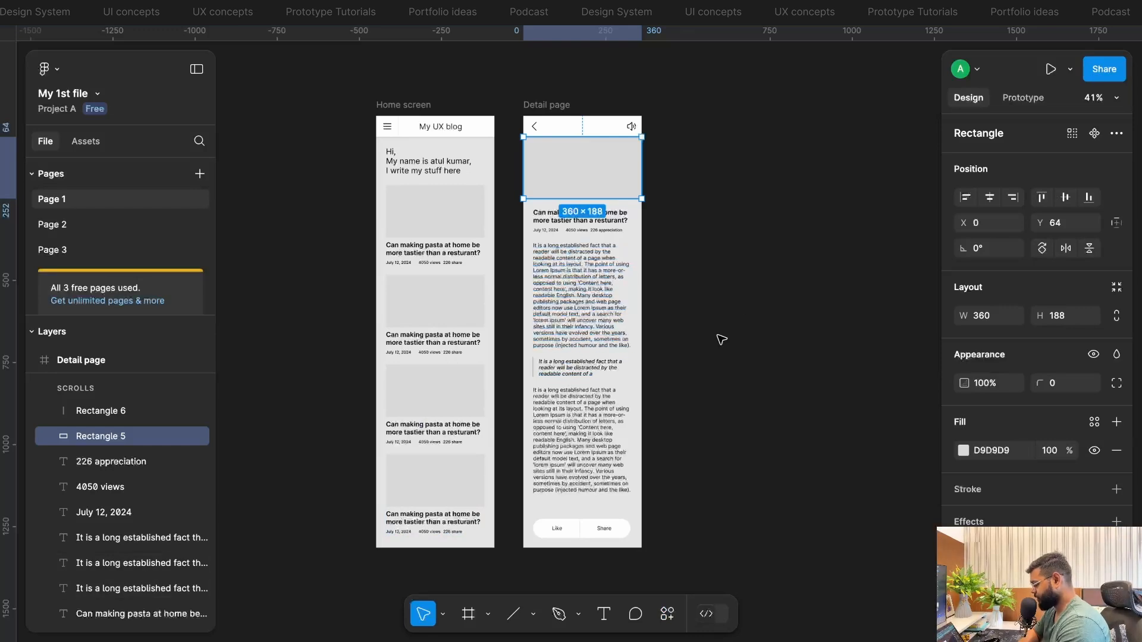
click(742, 279)
drag(539, 87, 790, 89)
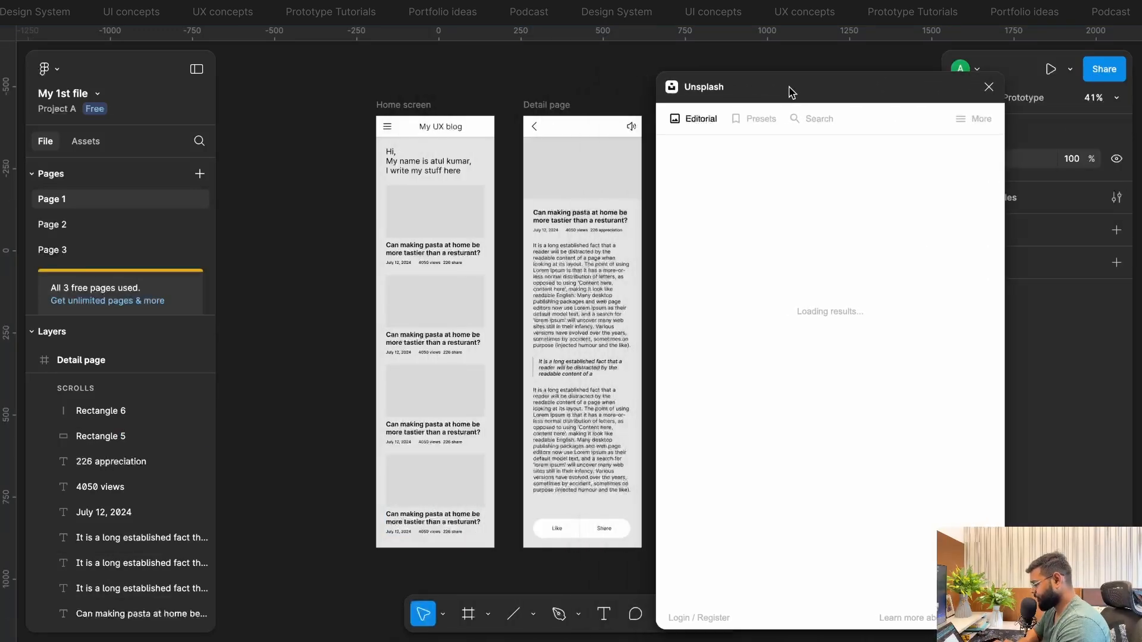
- Search the Unsplash photos for "pasta"
scroll(507, 198, right, 2)
scroll(742, 398, down, 2)
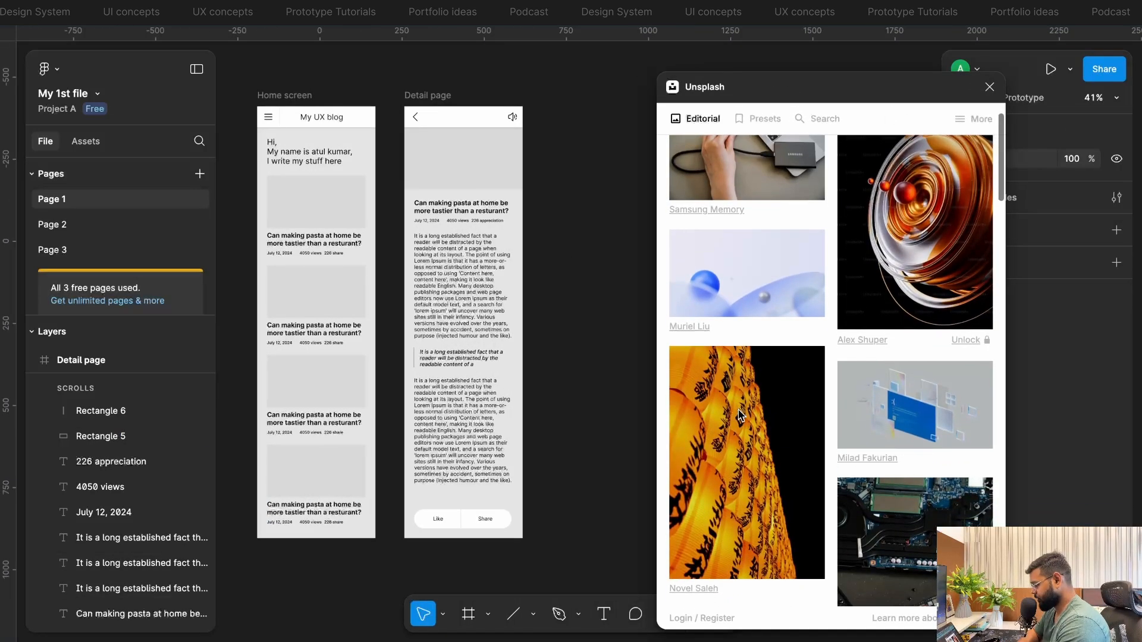
scroll(742, 399, up, 2)
click(813, 120)
click(737, 165)
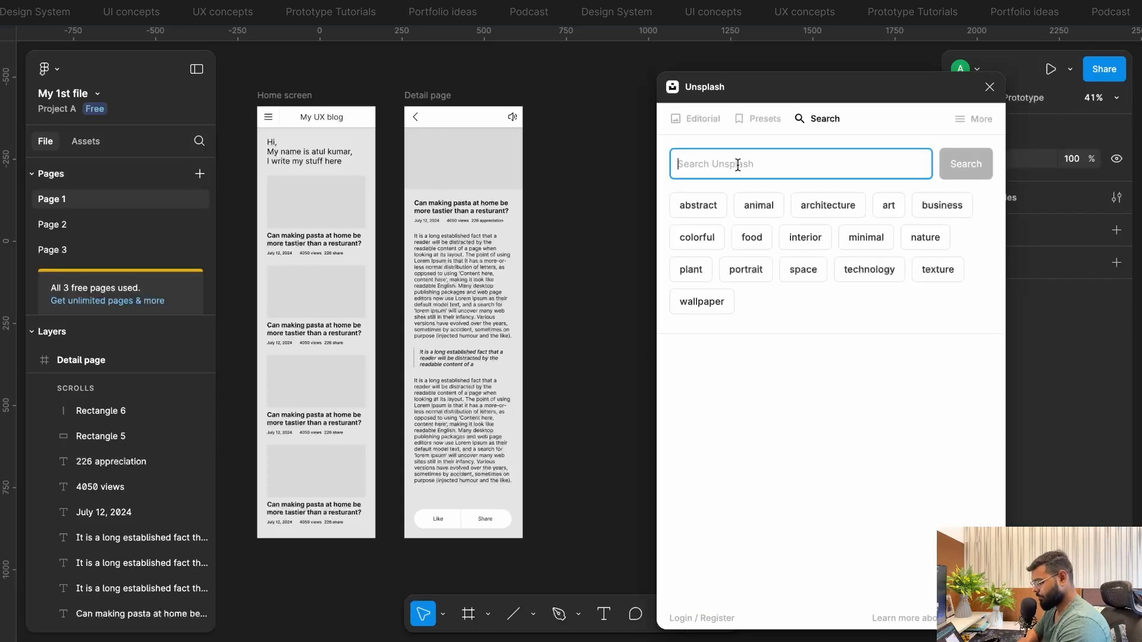
text(pasta)
key(Return)
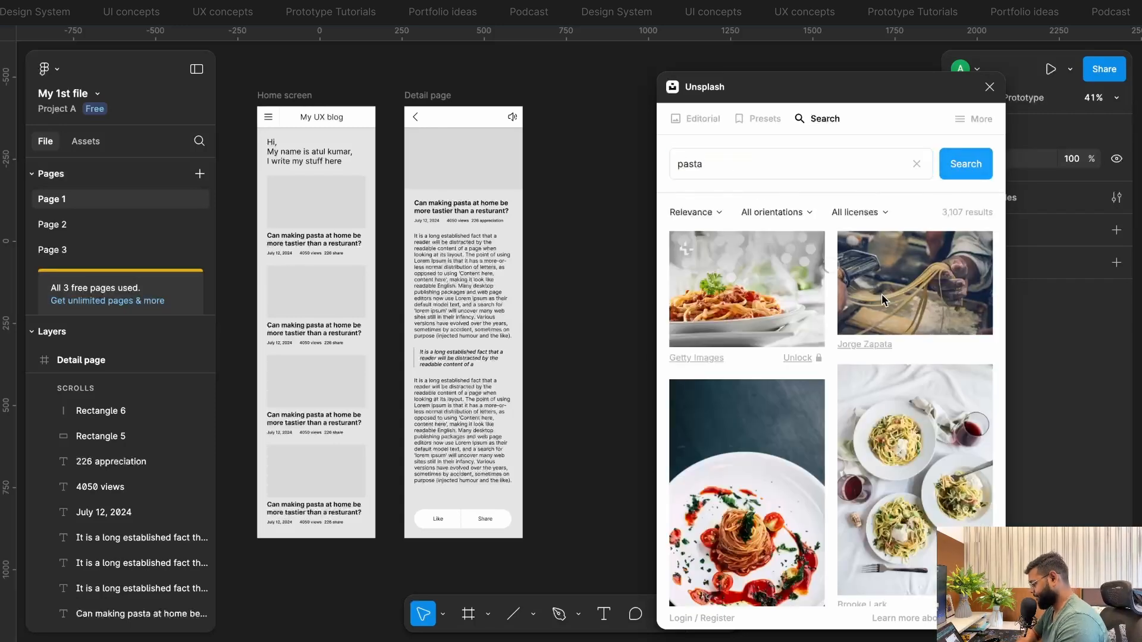
- Insert five free pasta photos from the Unsplash results onto the canvas and close the plugin
scroll(700, 346, down, 2)
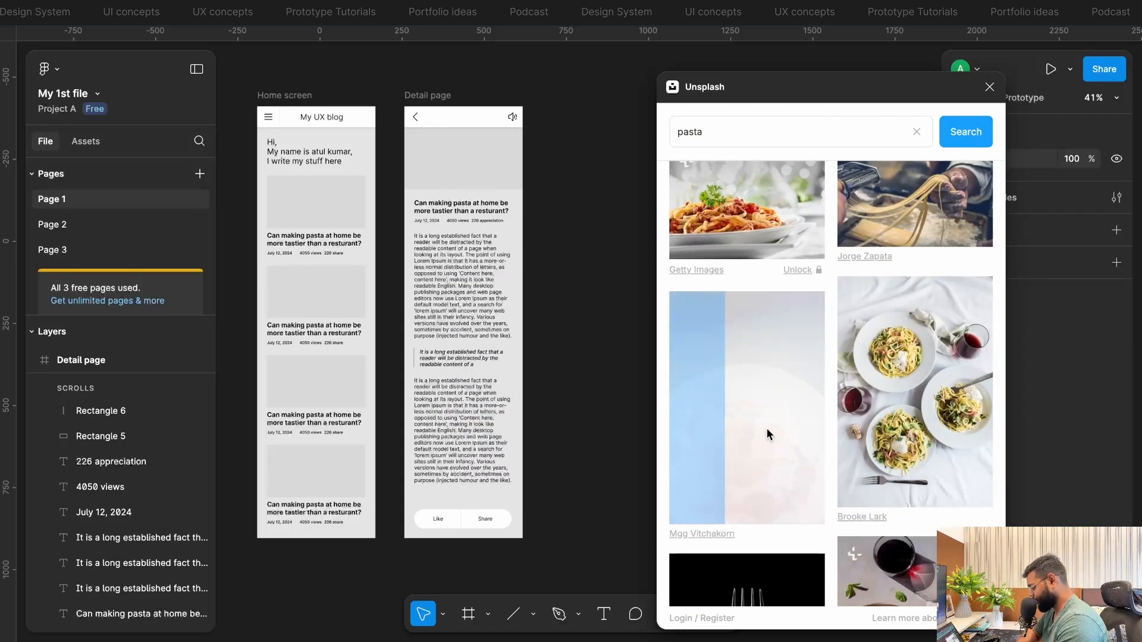
click(732, 338)
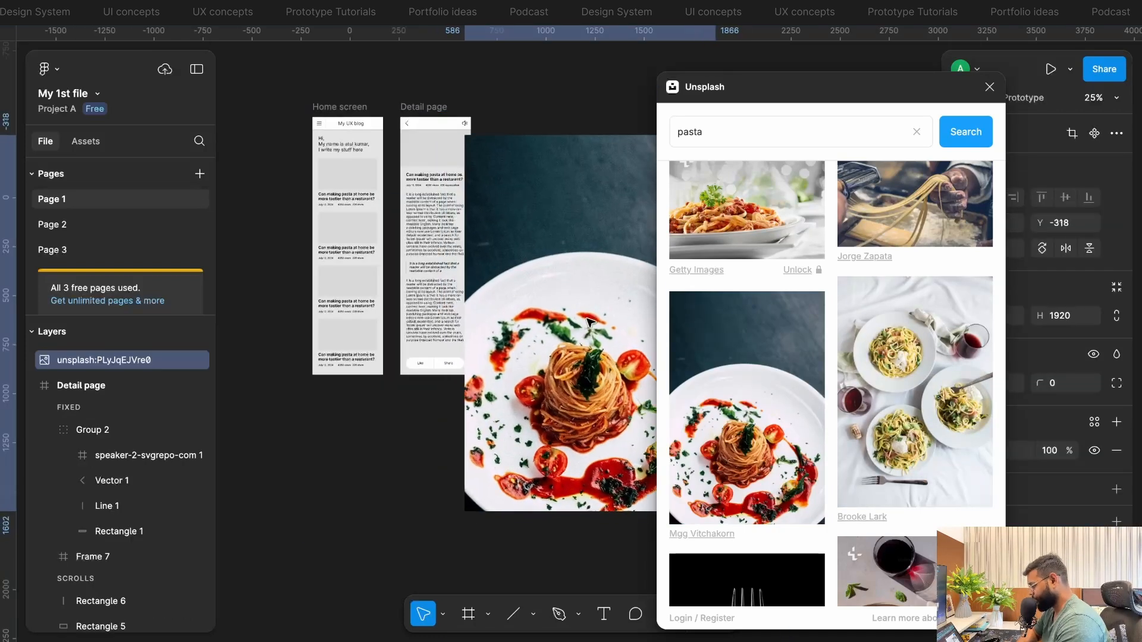
scroll(976, 369, down, 6)
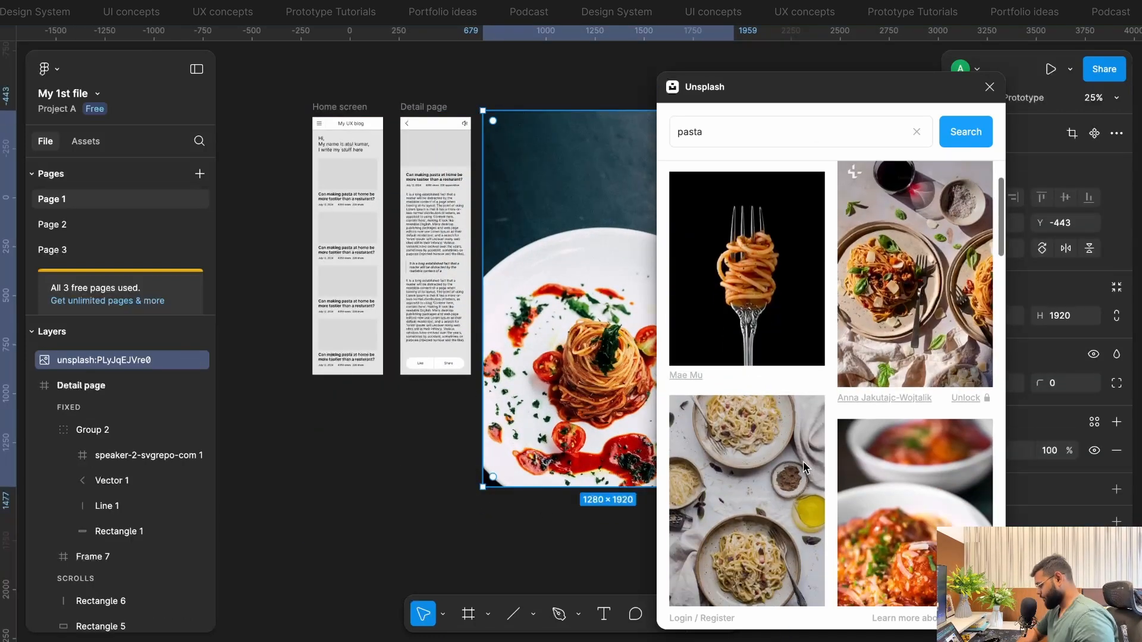
scroll(901, 431, up, 5)
scroll(850, 363, down, 5)
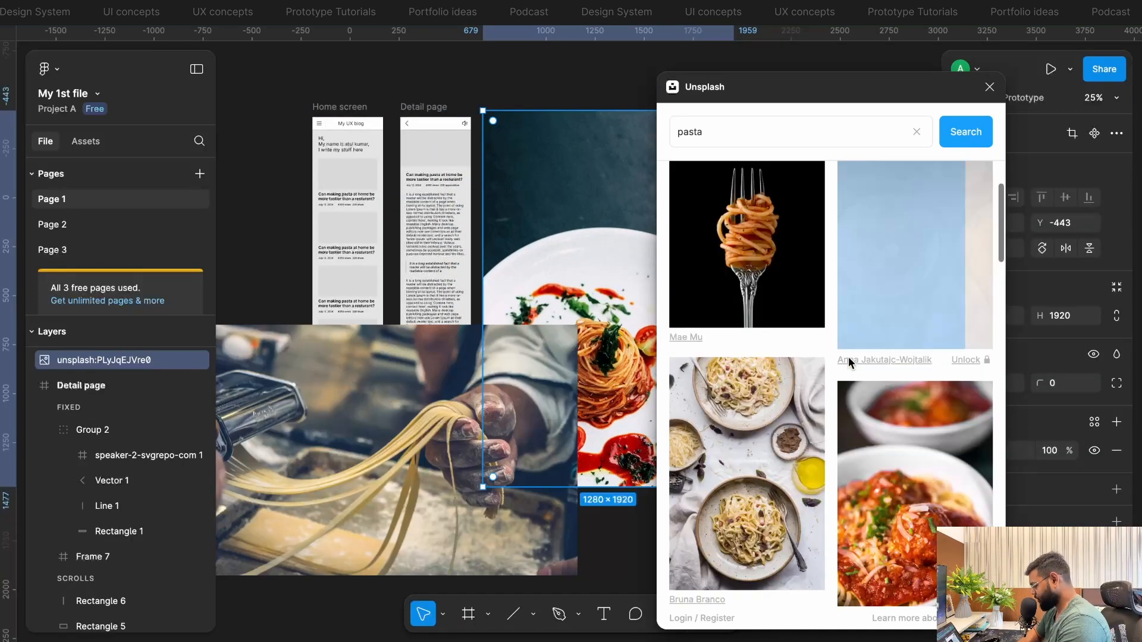
scroll(854, 486, down, 10)
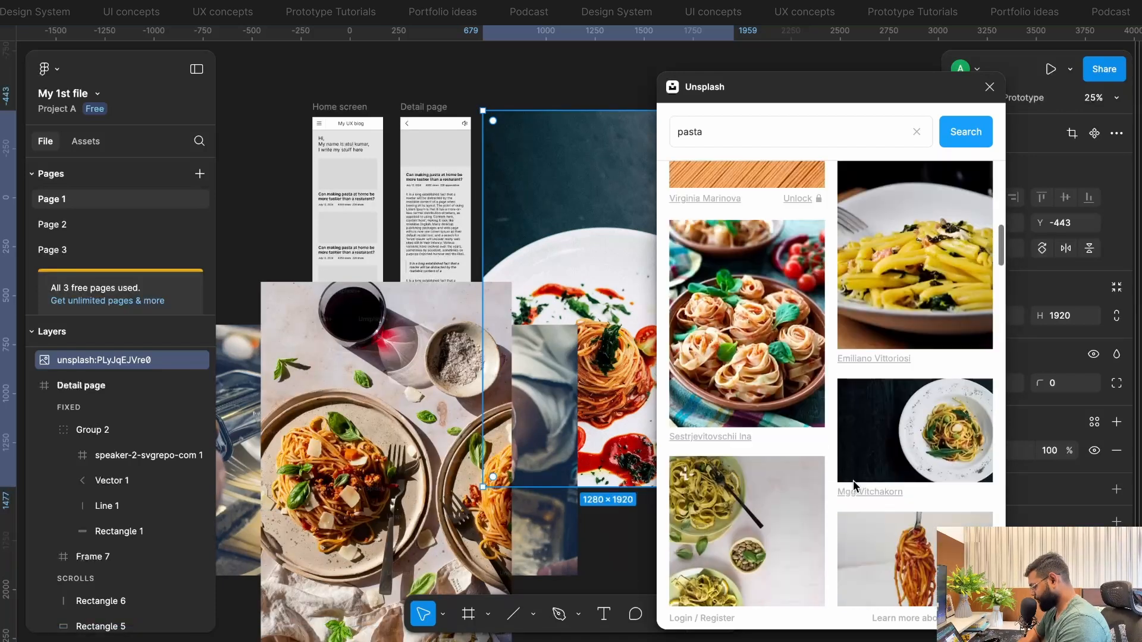
scroll(910, 399, down, 5)
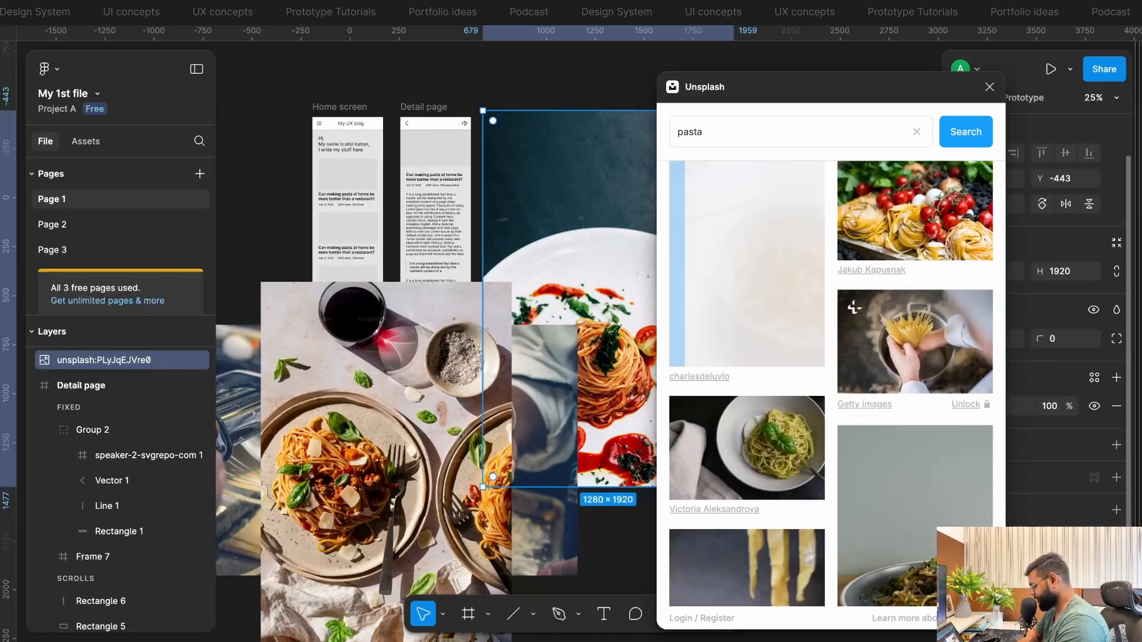
scroll(949, 388, down, 2)
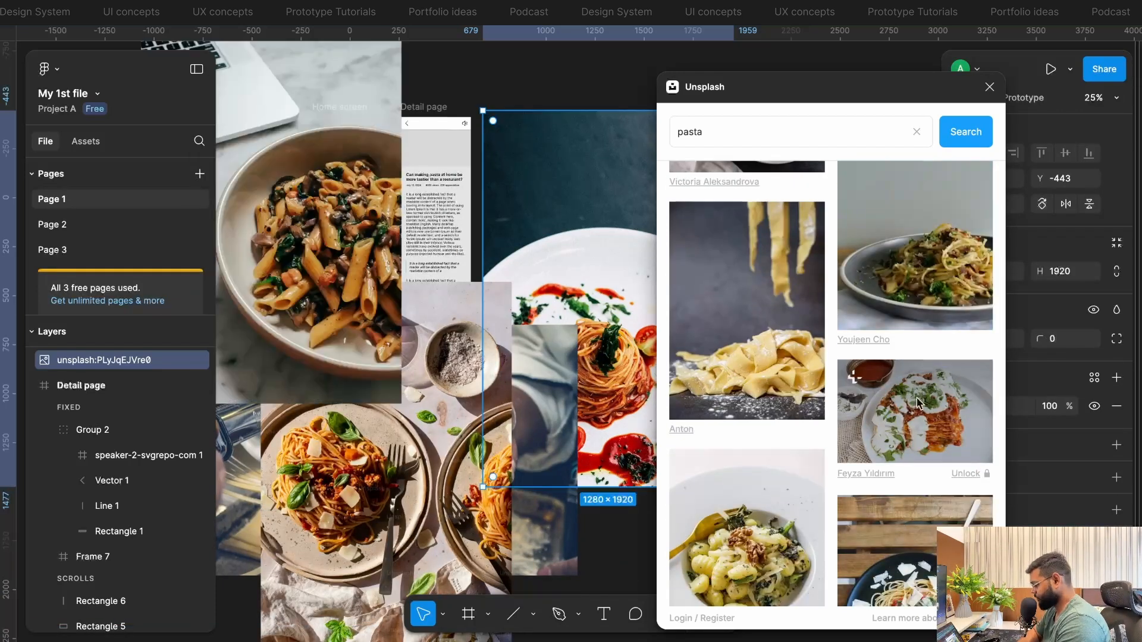
drag(918, 403, 602, 524)
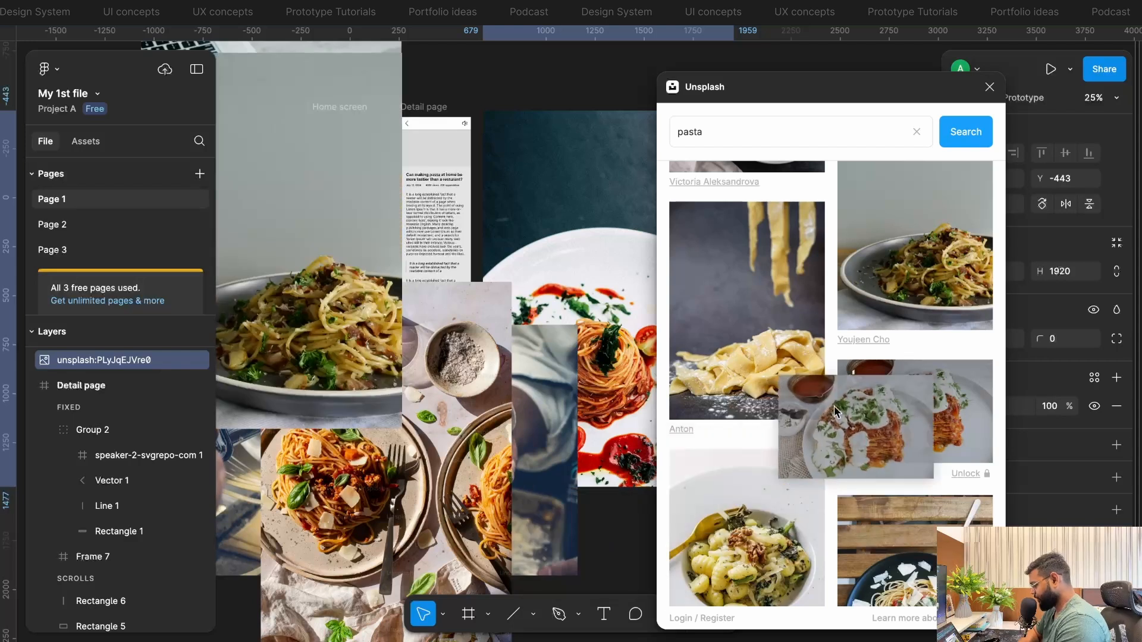
click(990, 87)
click(790, 102)
- Spread the five pasta photos around the Home screen and Detail page frames so that both frames are uncovered
scroll(555, 169, down, 3)
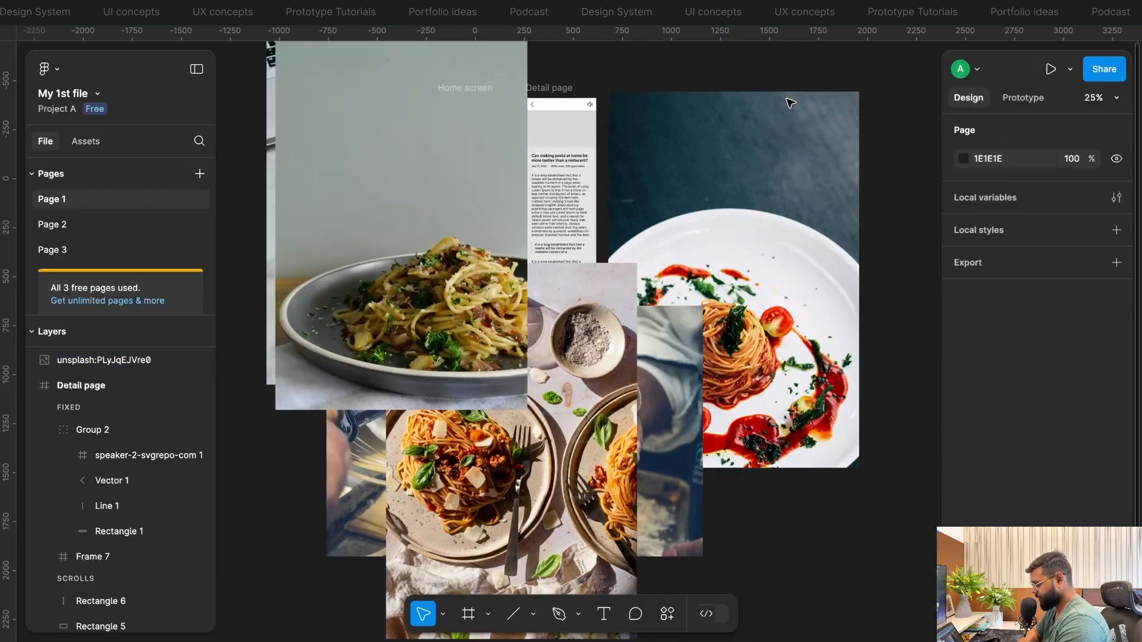
scroll(547, 185, up, 2)
click(554, 220)
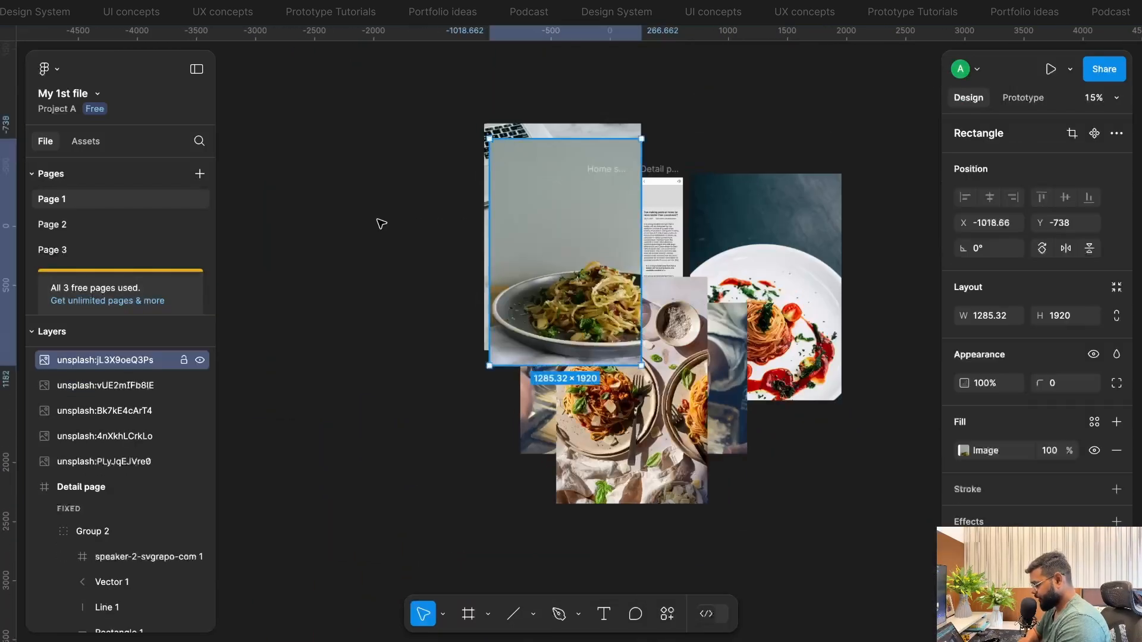
drag(557, 225, 382, 222)
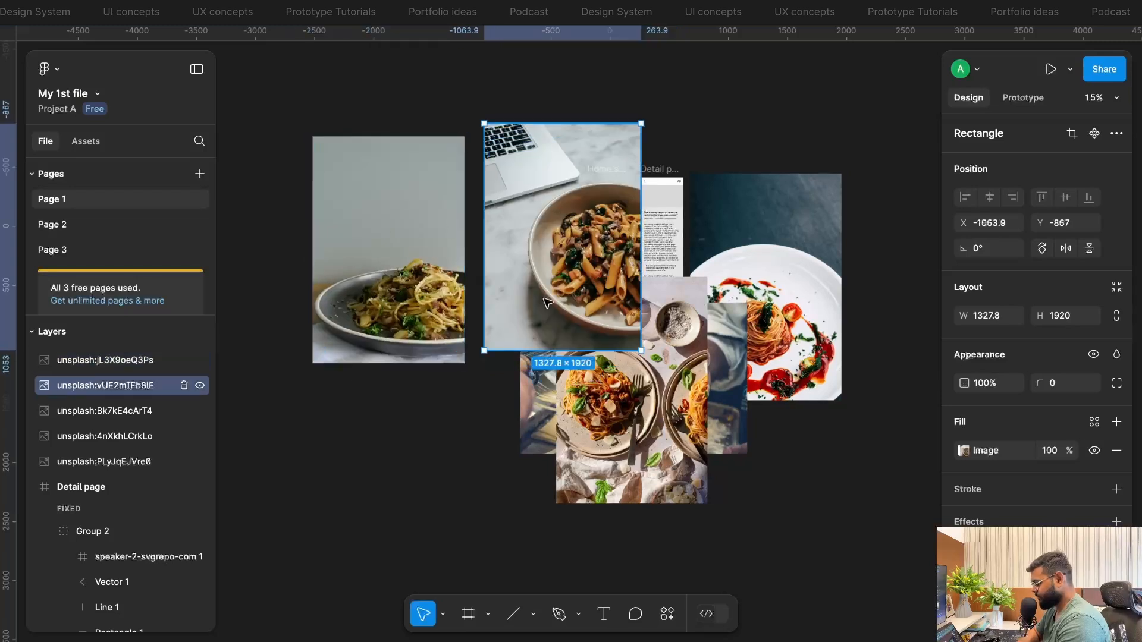
drag(550, 221, 393, 420)
drag(648, 357, 845, 481)
drag(605, 365, 600, 472)
drag(806, 306, 848, 274)
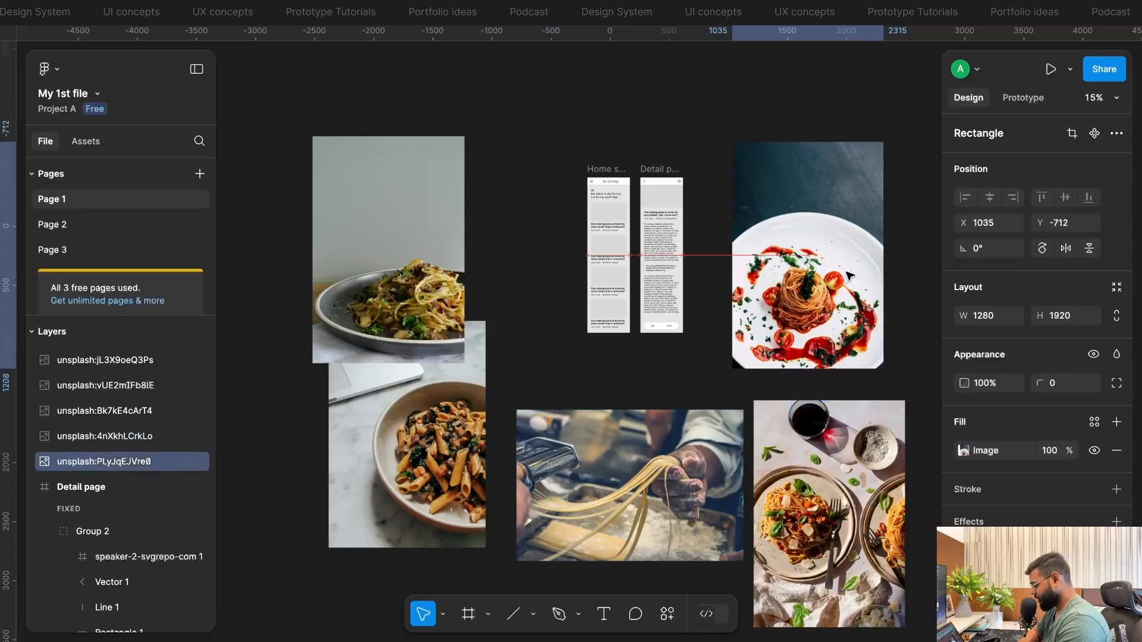
click(699, 354)
- Copy the penne bowl photo with the laptop and paste it into the first Home screen card's image placeholder
scroll(695, 350, right, 3)
scroll(694, 350, down, 1)
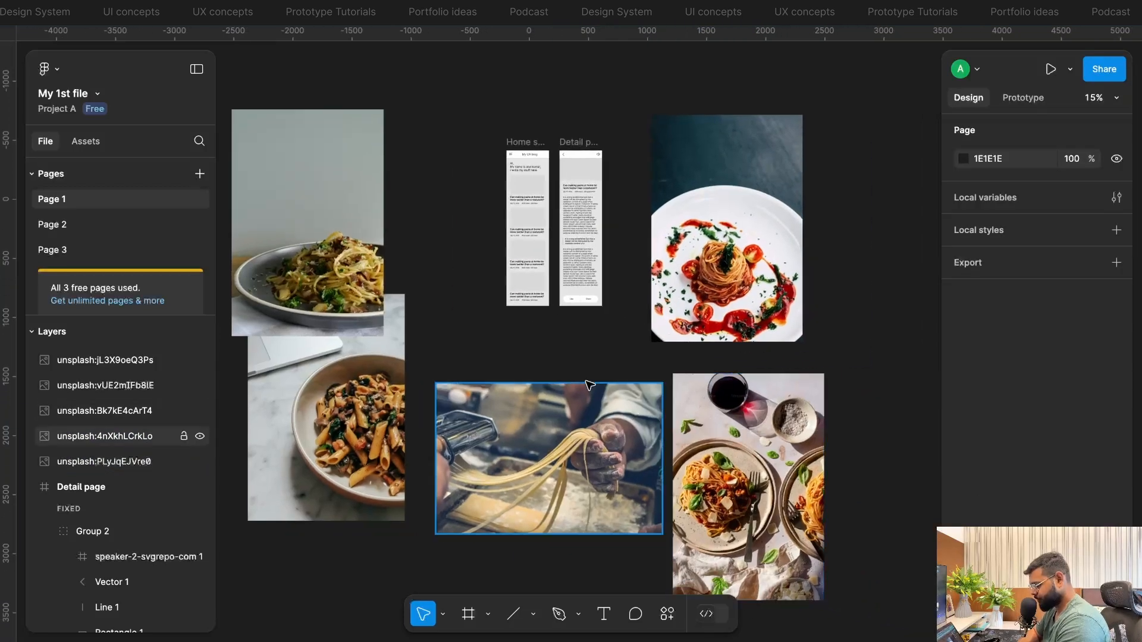
click(331, 435)
scroll(357, 452, up, 2)
scroll(357, 452, left, 2)
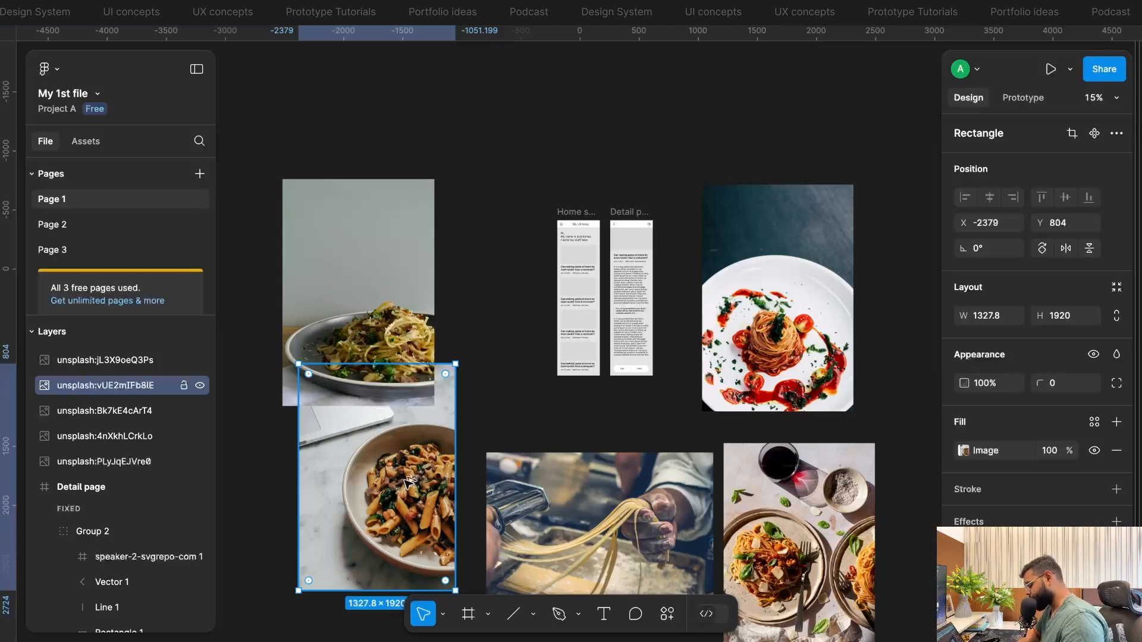
ctrl+click(589, 262)
scroll(589, 261, up, 5)
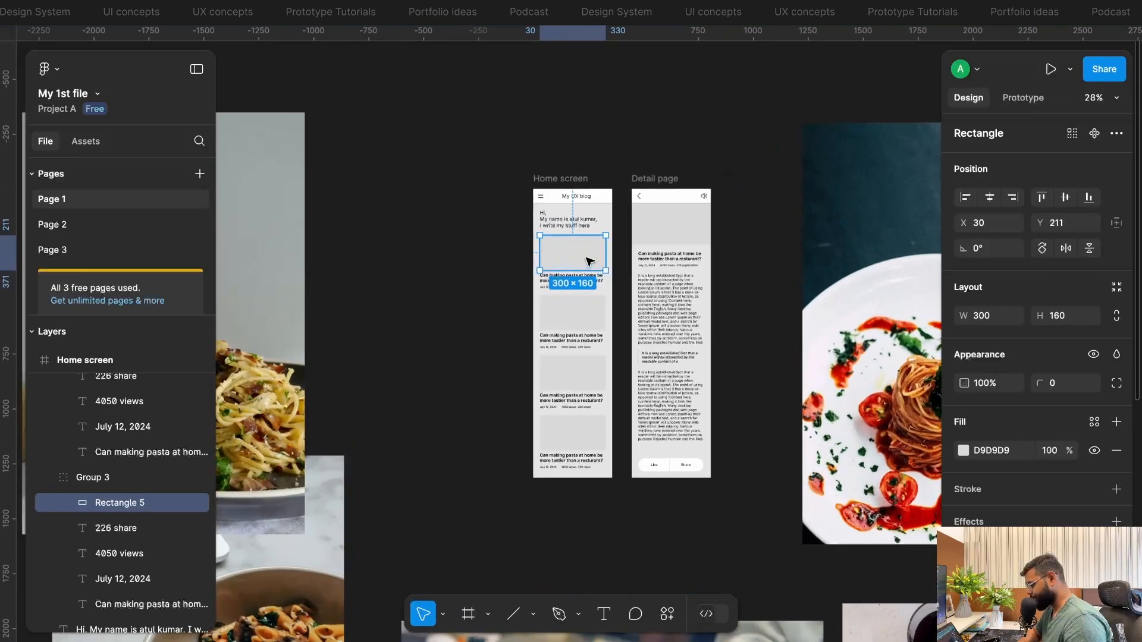
scroll(589, 262, up, 4)
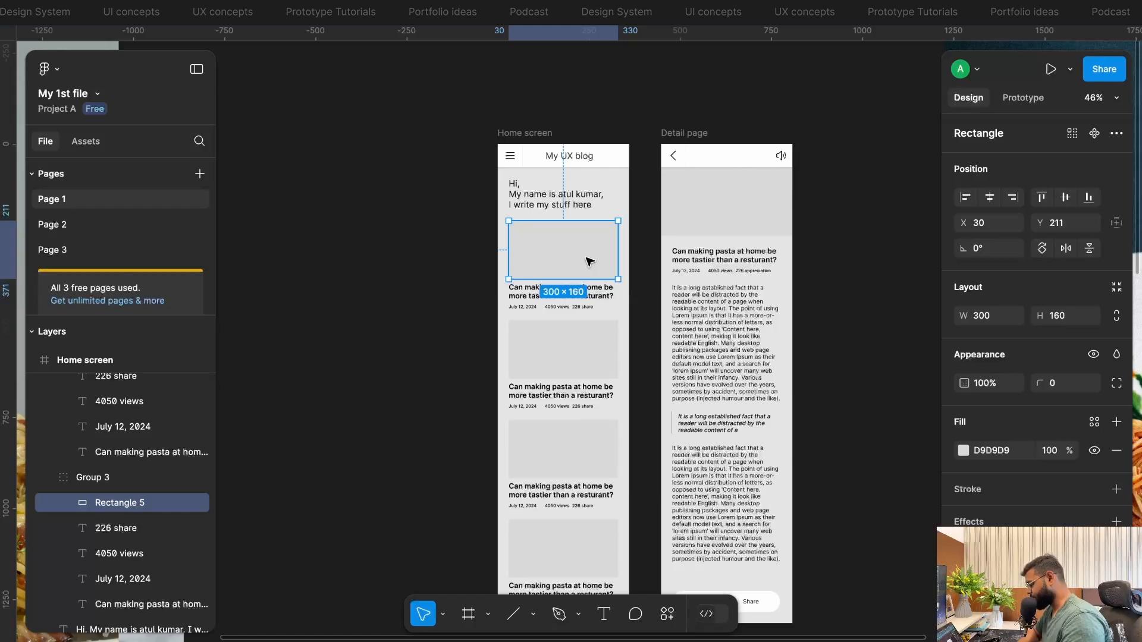
key(ctrl+v)
click(480, 296)
scroll(603, 292, up, 3)
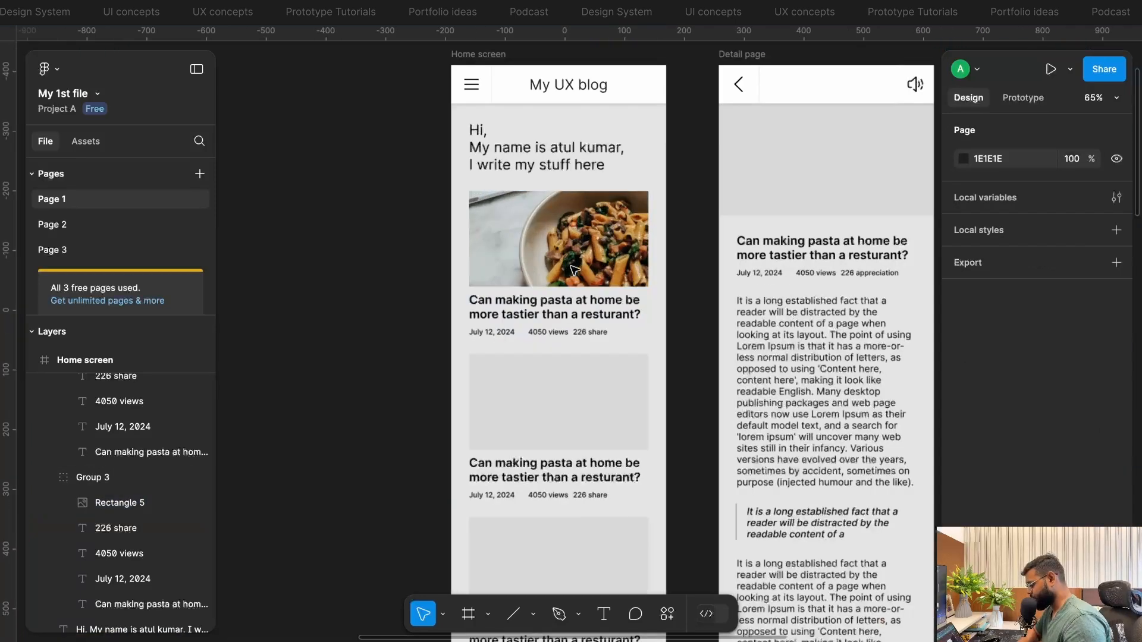
- Paste the penne bowl photo into the image placeholder beneath the Detail page's header
scroll(574, 271, up, 4)
scroll(471, 286, down, 6)
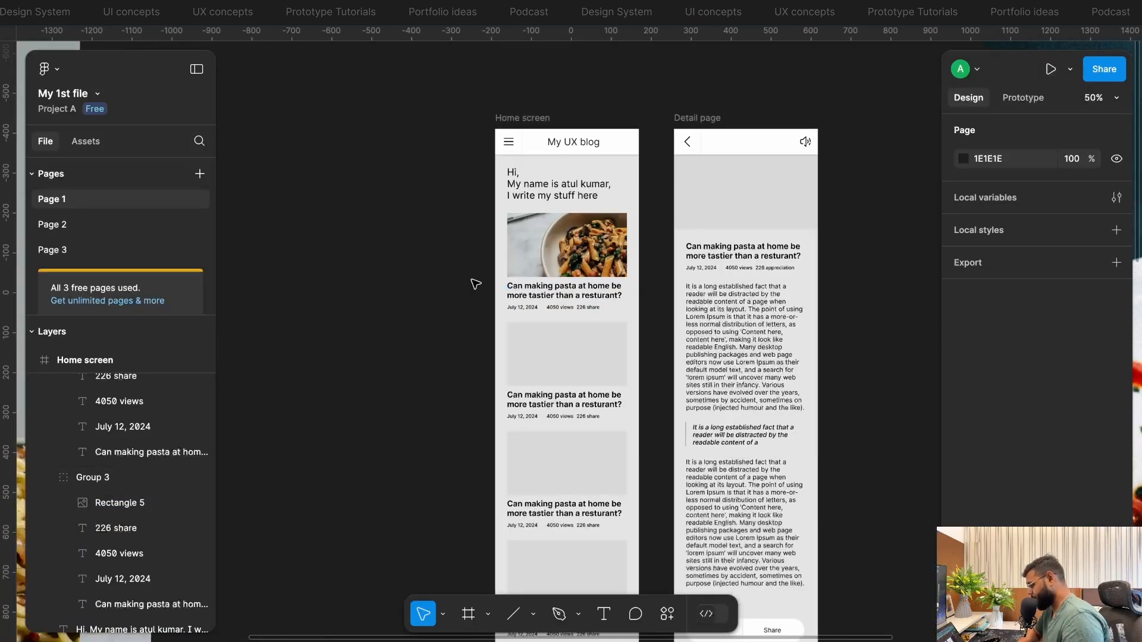
scroll(476, 284, down, 4)
click(665, 231)
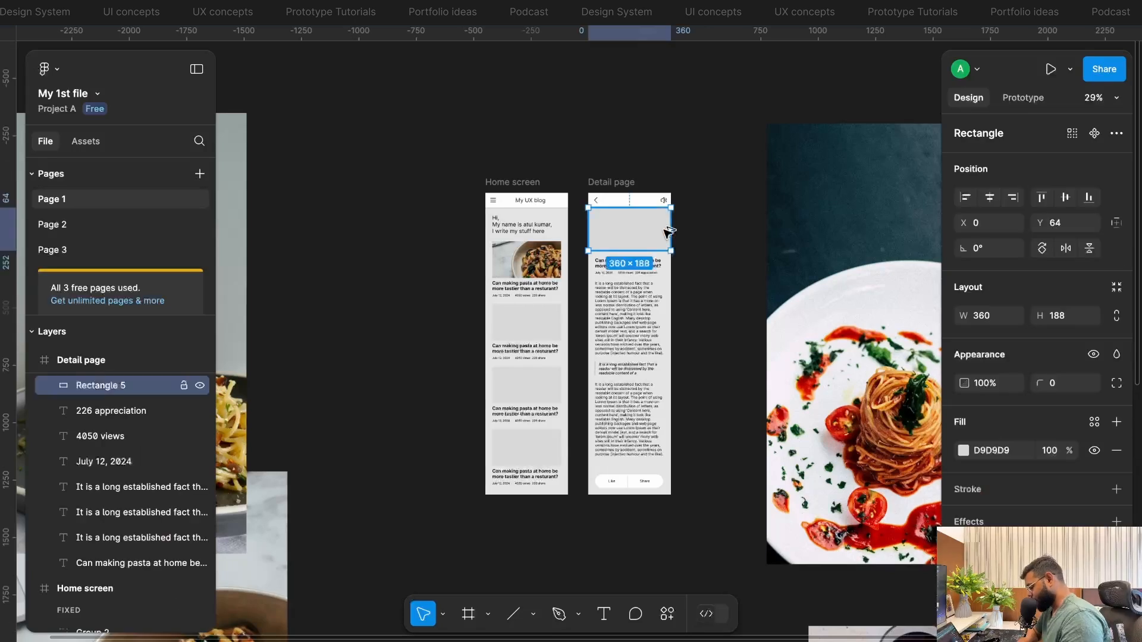
key(ctrl+v)
click(690, 247)
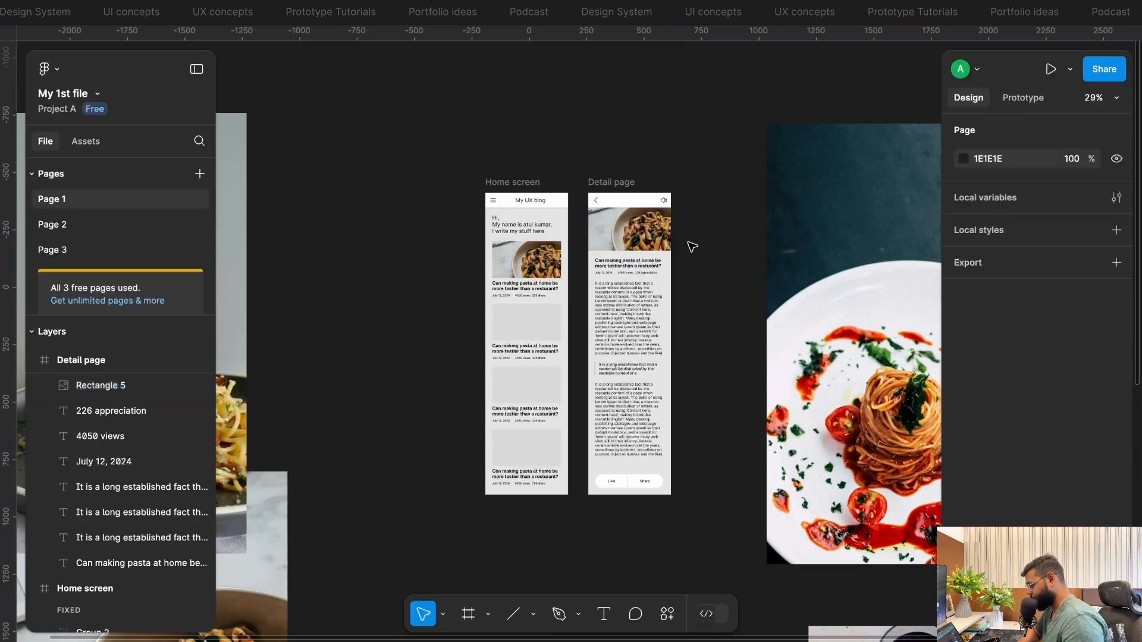
- Move the grey-background spaghetti photo up so it no longer overlaps the penne bowl photo
scroll(692, 246, down, 2)
scroll(692, 246, left, 1)
scroll(692, 246, down, 2)
click(417, 215)
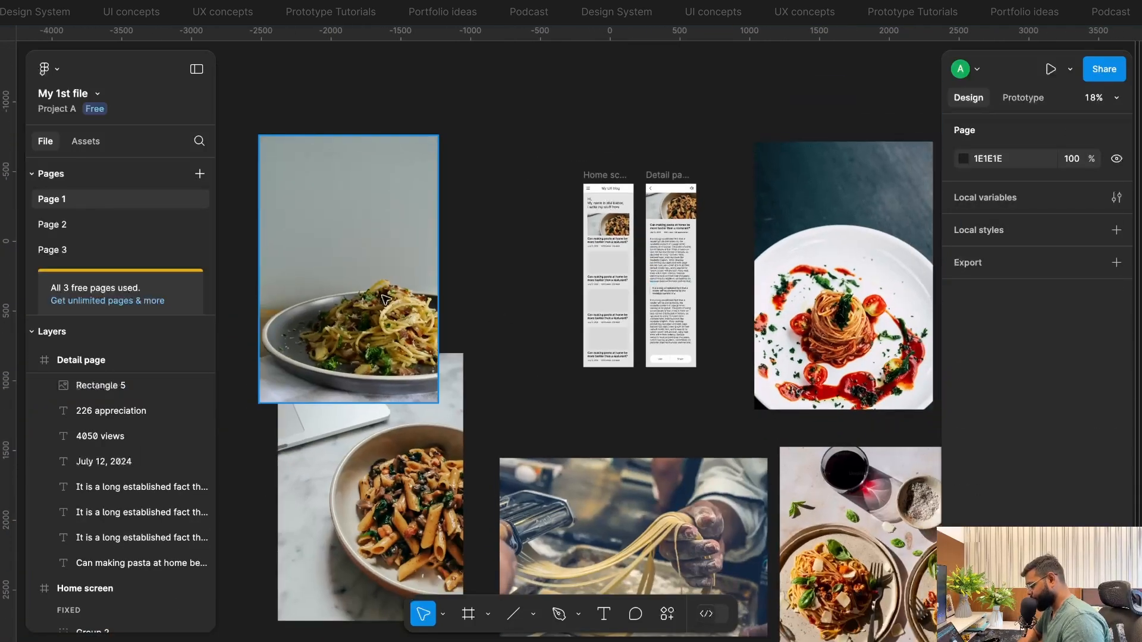
drag(430, 231, 429, 231)
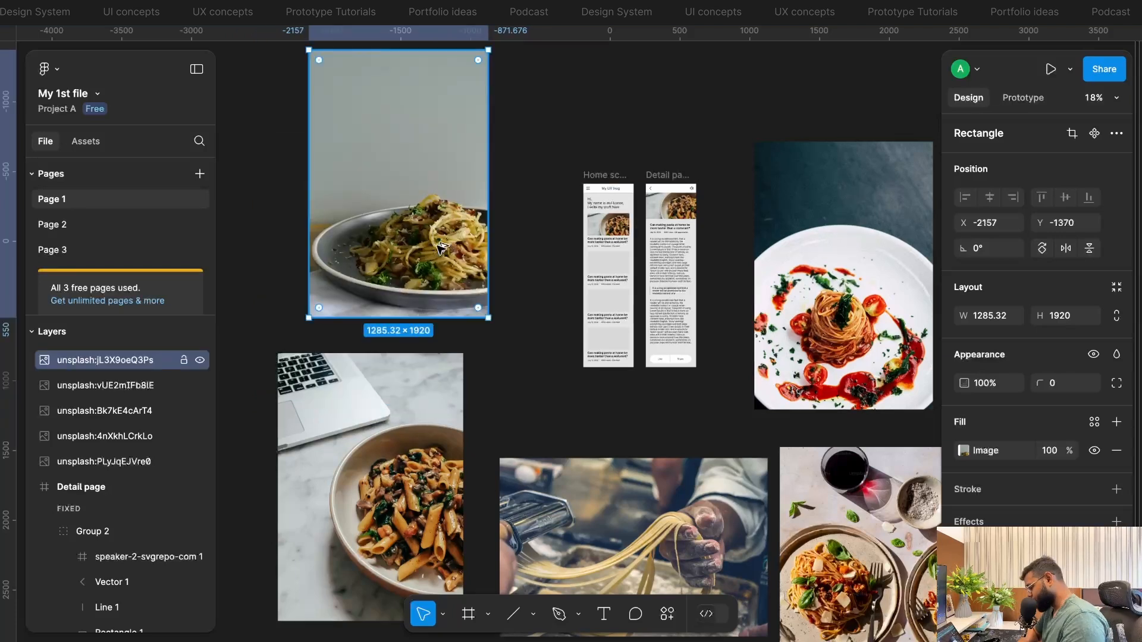
- Paste the grey-background spaghetti photo into the second Home screen card's image placeholder and set its image fill mode to Crop
ctrl+click(604, 264)
key(ctrl+alt+v)
click(963, 450)
click(795, 298)
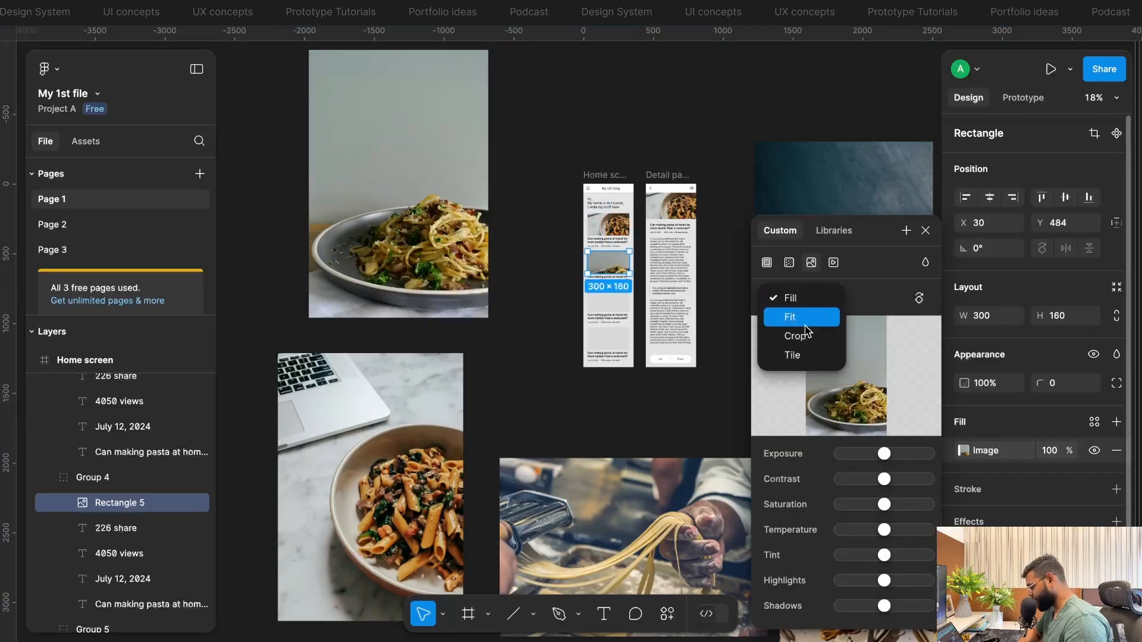
click(785, 337)
key(shift+2)
click(795, 299)
click(795, 279)
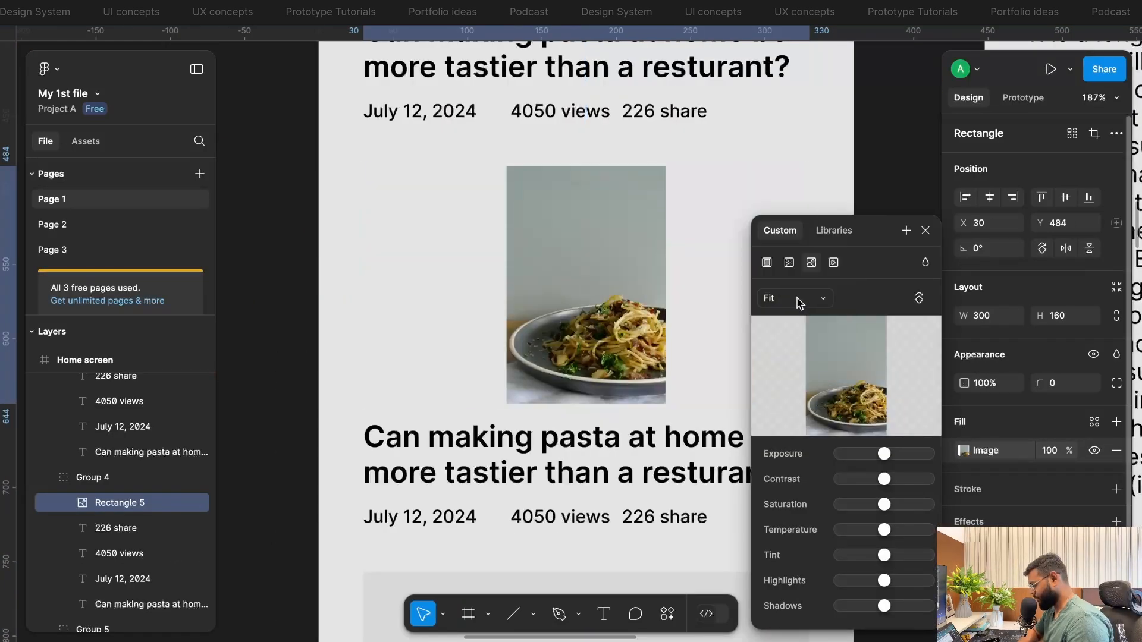
click(794, 298)
click(795, 317)
- Enlarge and reposition the cropped photo so the plate of spaghetti fills the second card's 300 × 160 placeholder
drag(667, 316, 831, 279)
drag(402, 268, 362, 268)
drag(548, 375, 565, 275)
click(925, 230)
click(964, 450)
scroll(667, 279, right, 2)
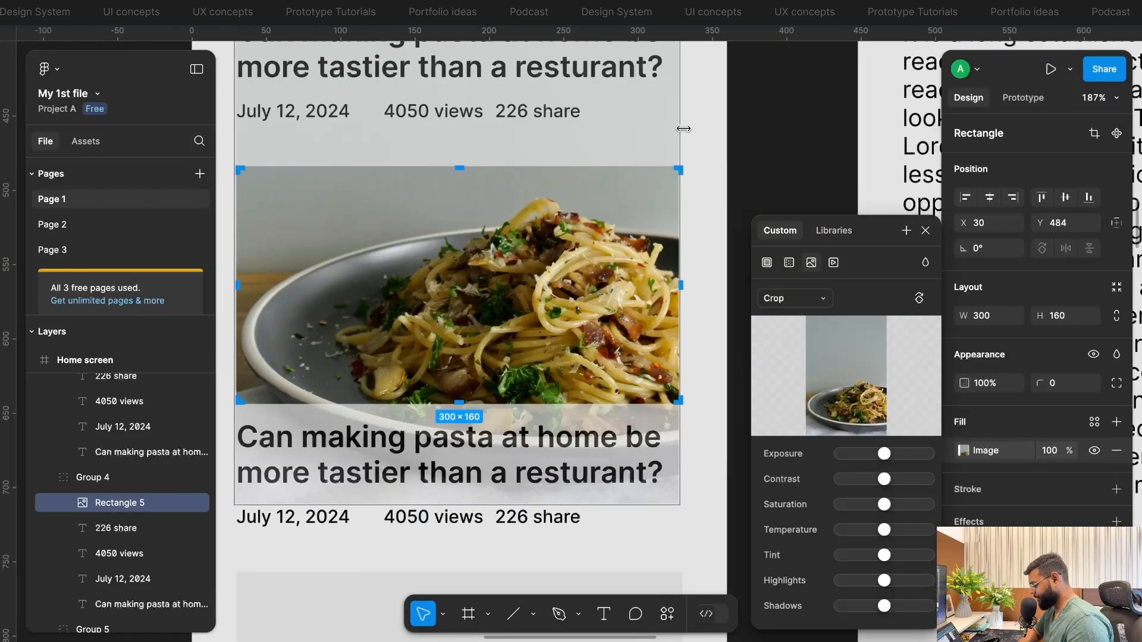
click(801, 166)
- Copy the pasta-machine photo and paste it into the third Home screen card's image placeholder
scroll(800, 166, down, 10)
scroll(572, 405, right, 2)
click(572, 405)
key(ctrl+alt+c)
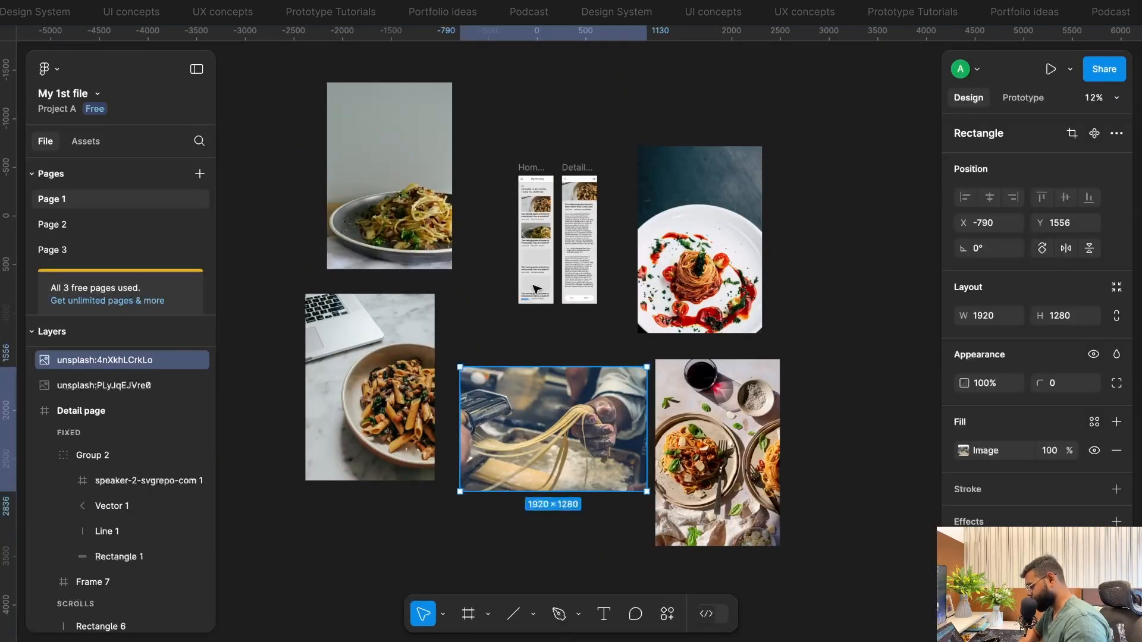
ctrl+click(539, 258)
key(ctrl+alt+v)
- Copy the photo of two spaghetti plates with red wine and paste it into the fourth Home screen card's image placeholder
click(705, 440)
key(ctrl+alt+c)
ctrl+click(537, 285)
key(ctrl+alt+v)
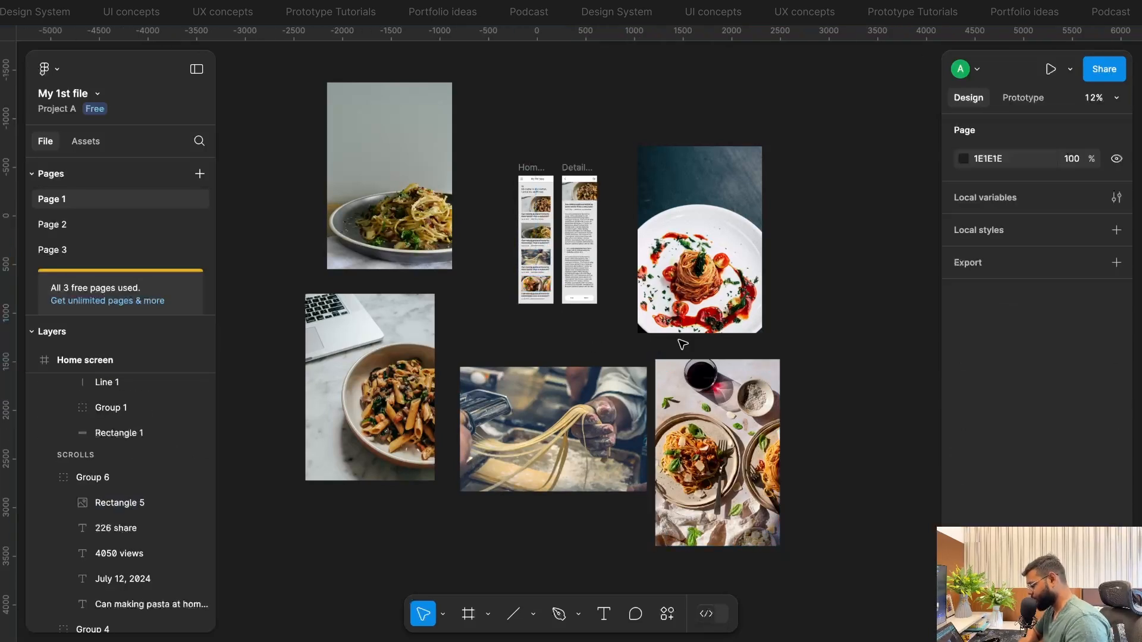
- Delete the five loose pasta photos surrounding the Home screen and Detail page frames
click(702, 264)
shift+click(706, 425)
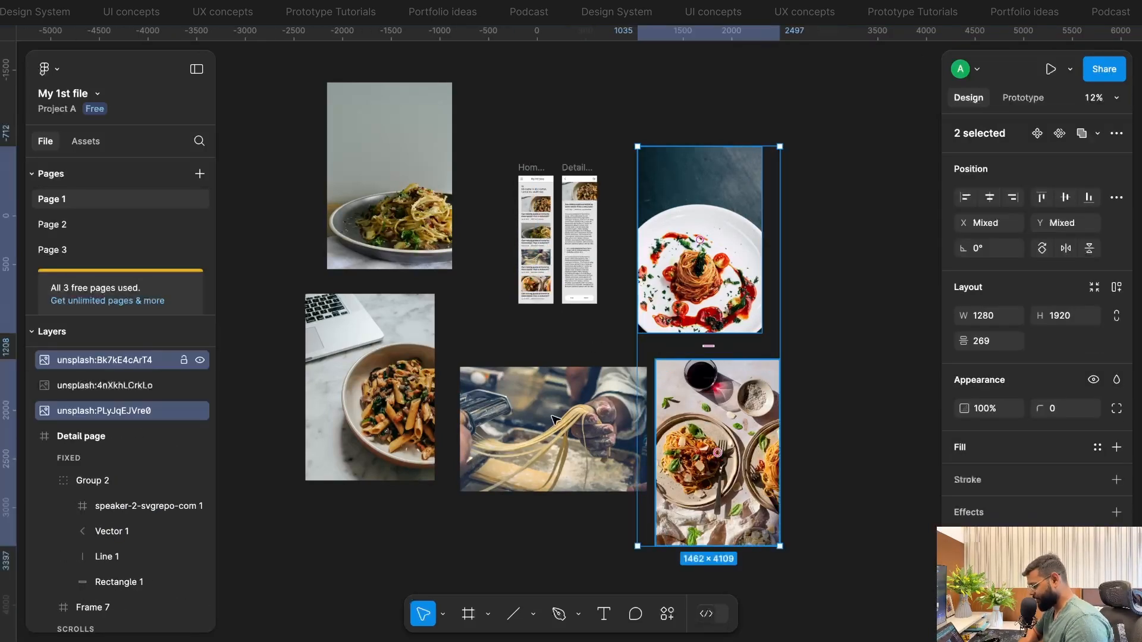
shift+click(556, 422)
shift+click(370, 381)
key(Delete)
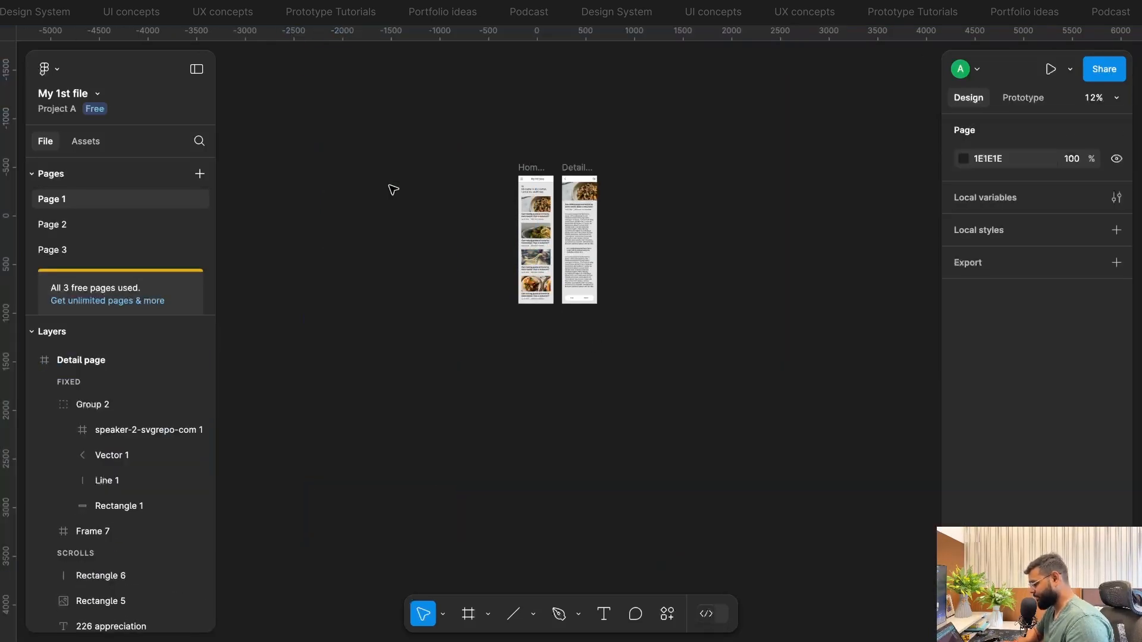
- Open an inline Preview of the Home screen frame and move the preview window clear of both frames
scroll(608, 159, up, 5)
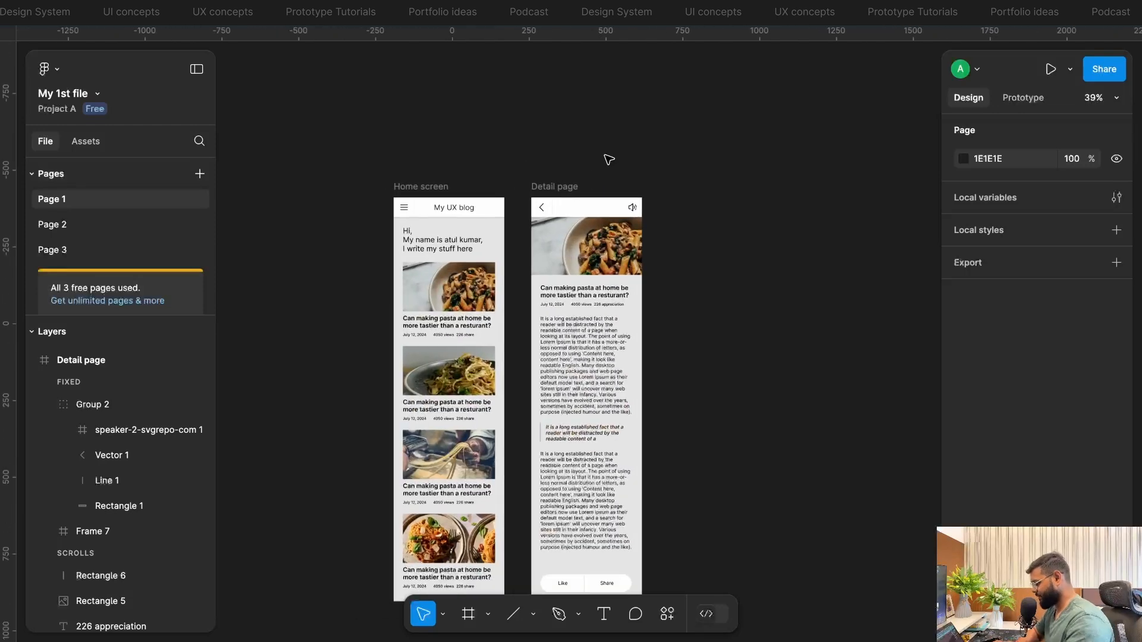
scroll(608, 160, up, 2)
scroll(565, 151, left, 2)
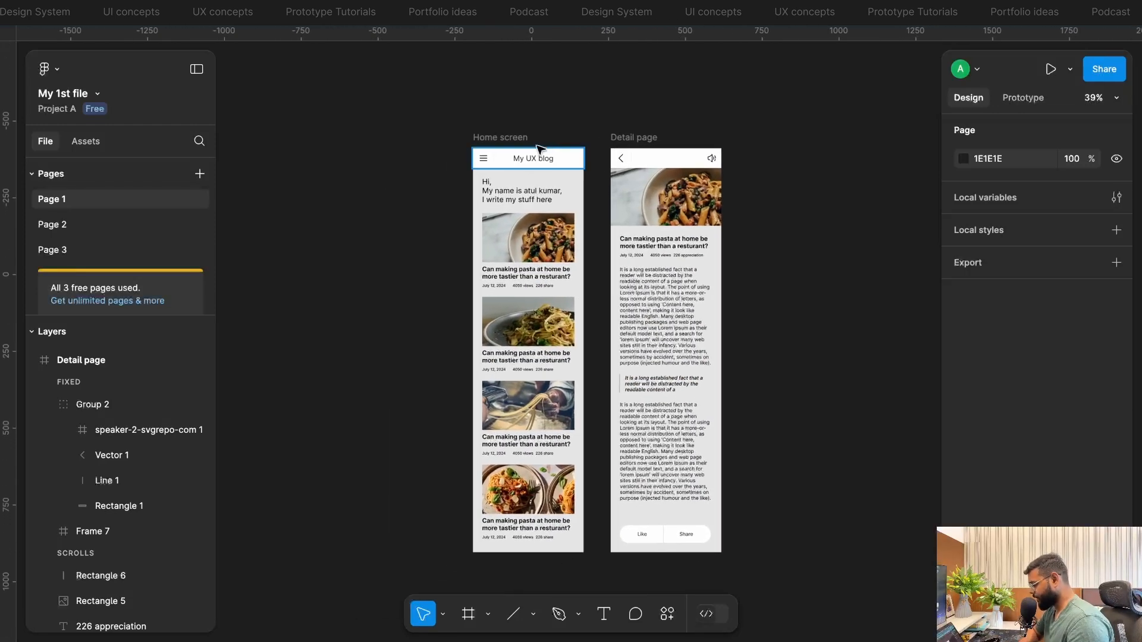
click(518, 140)
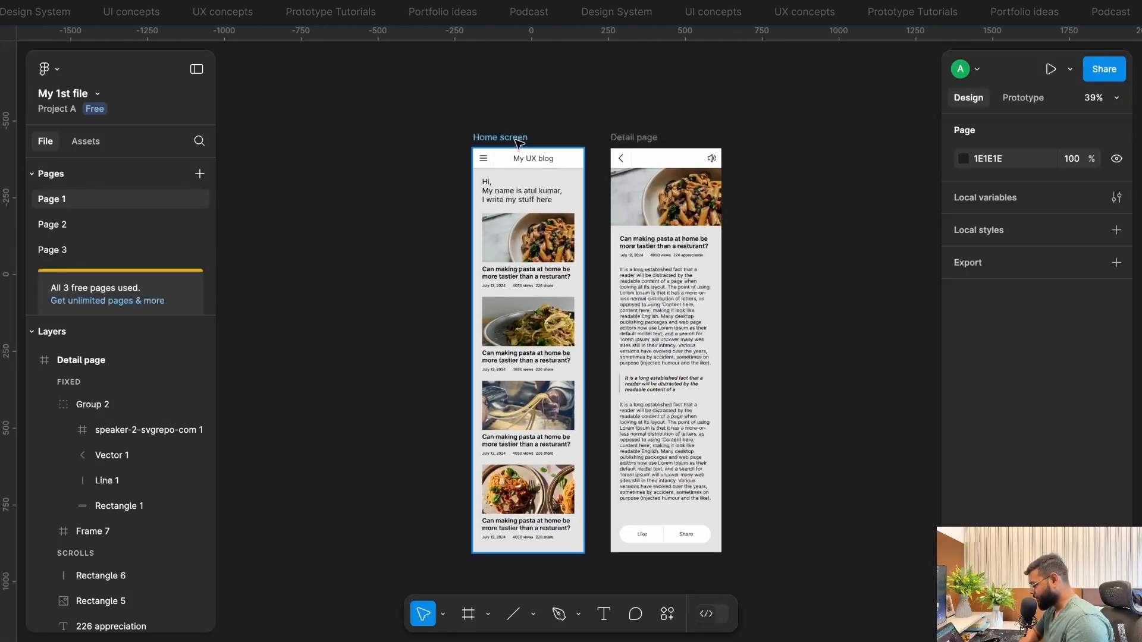
click(1069, 69)
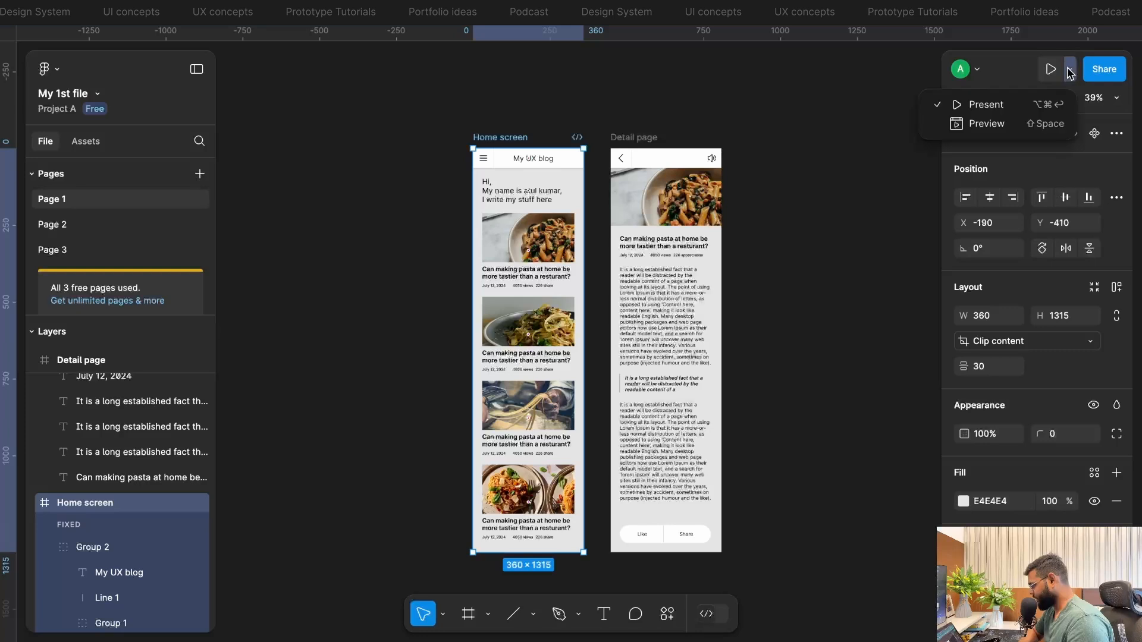
click(1004, 128)
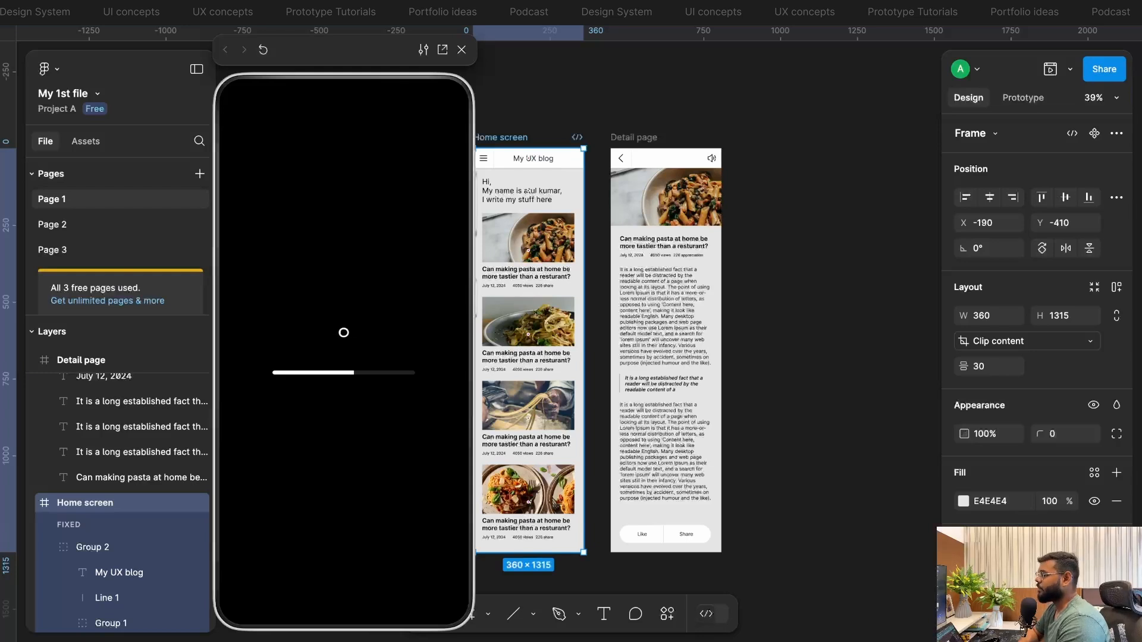
drag(337, 58, 152, 51)
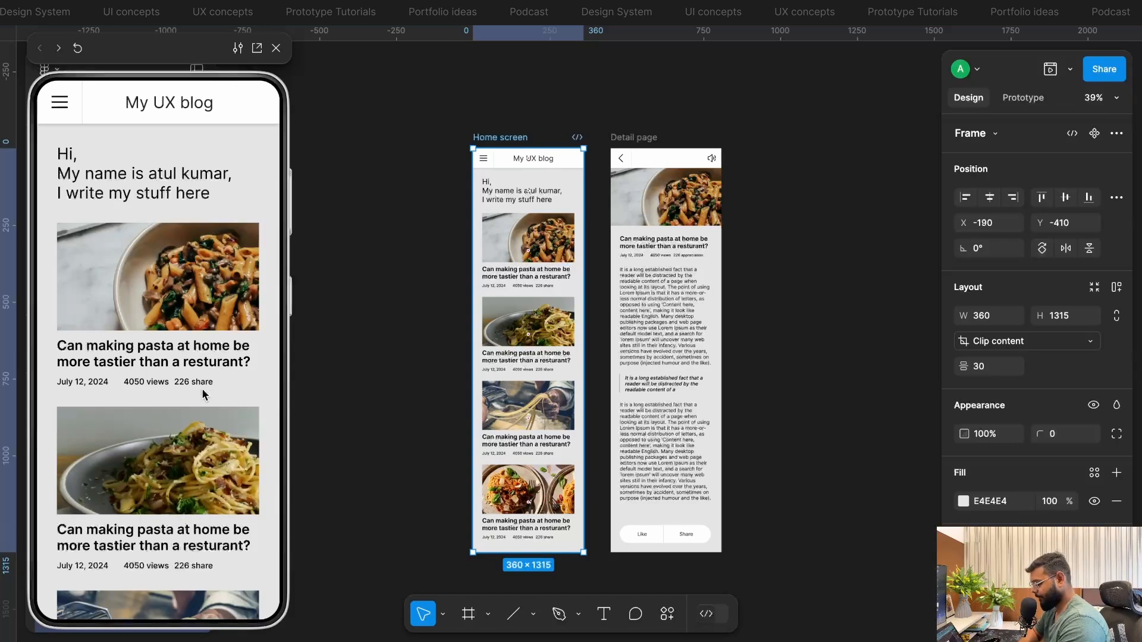
- Scroll the previewed Home screen down and back up to examine its header and photo cards
scroll(202, 394, down, 6)
scroll(202, 395, up, 6)
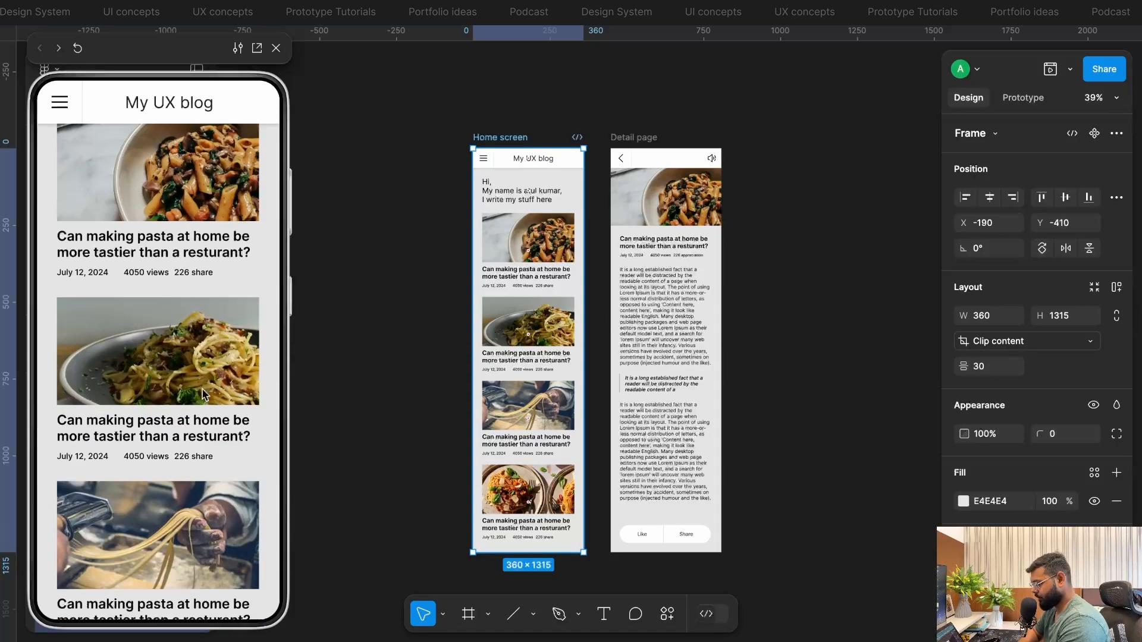
scroll(203, 394, down, 6)
scroll(203, 394, up, 5)
scroll(202, 395, down, 3)
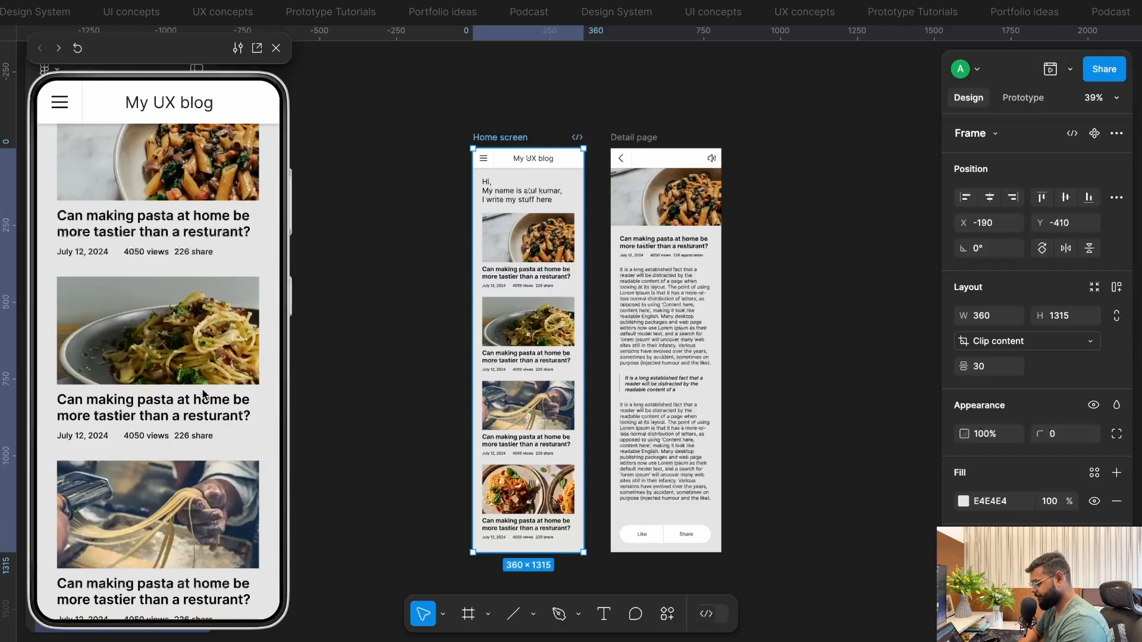
scroll(202, 394, up, 5)
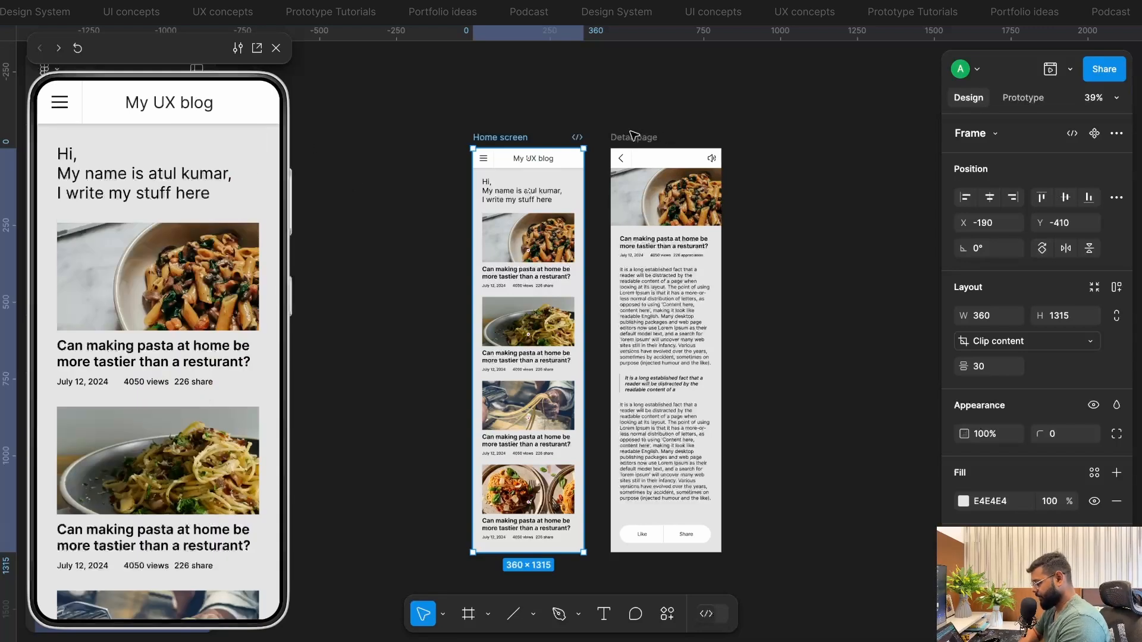
- Preview the Detail page, examine its header and Like/Share bar while scrolling, and close the preview
click(634, 136)
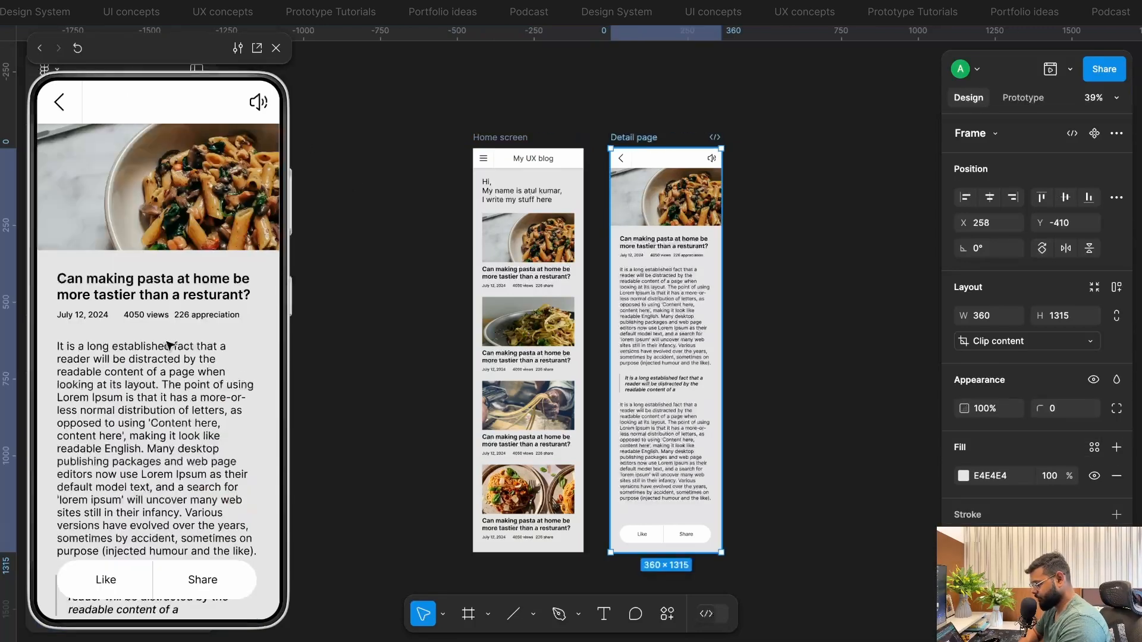
scroll(177, 377, down, 5)
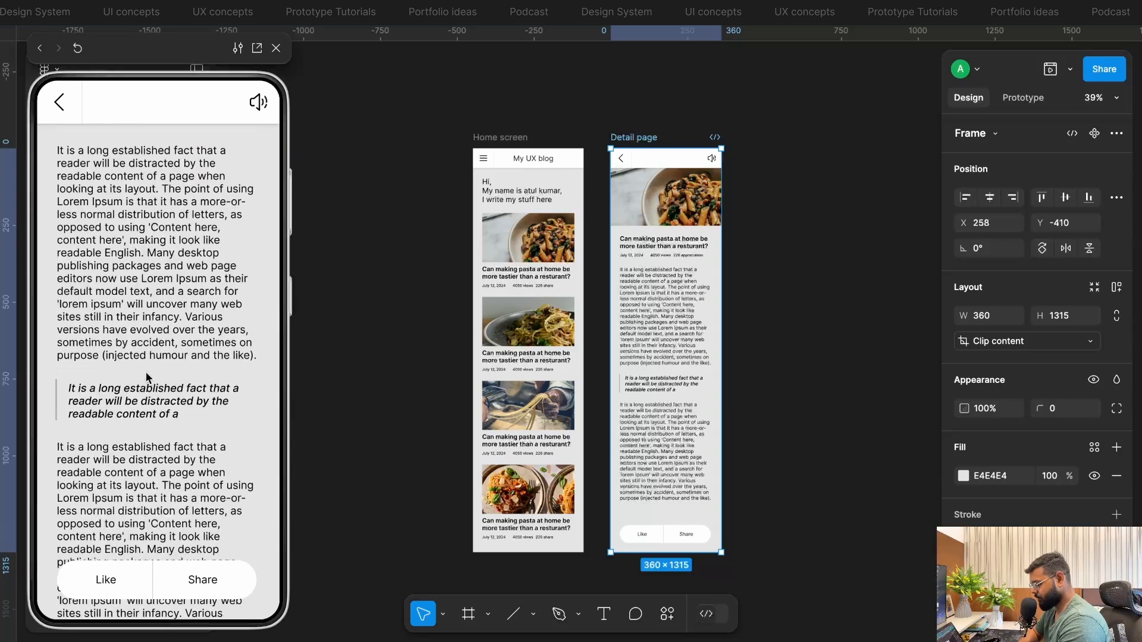
scroll(147, 376, up, 5)
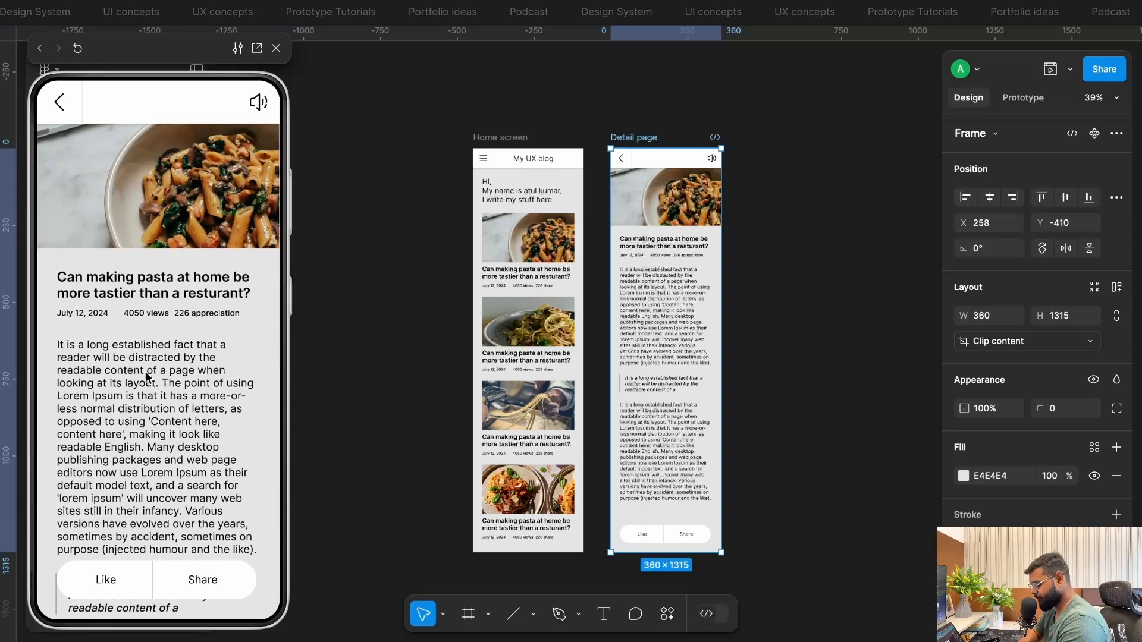
scroll(145, 366, down, 5)
scroll(144, 359, up, 5)
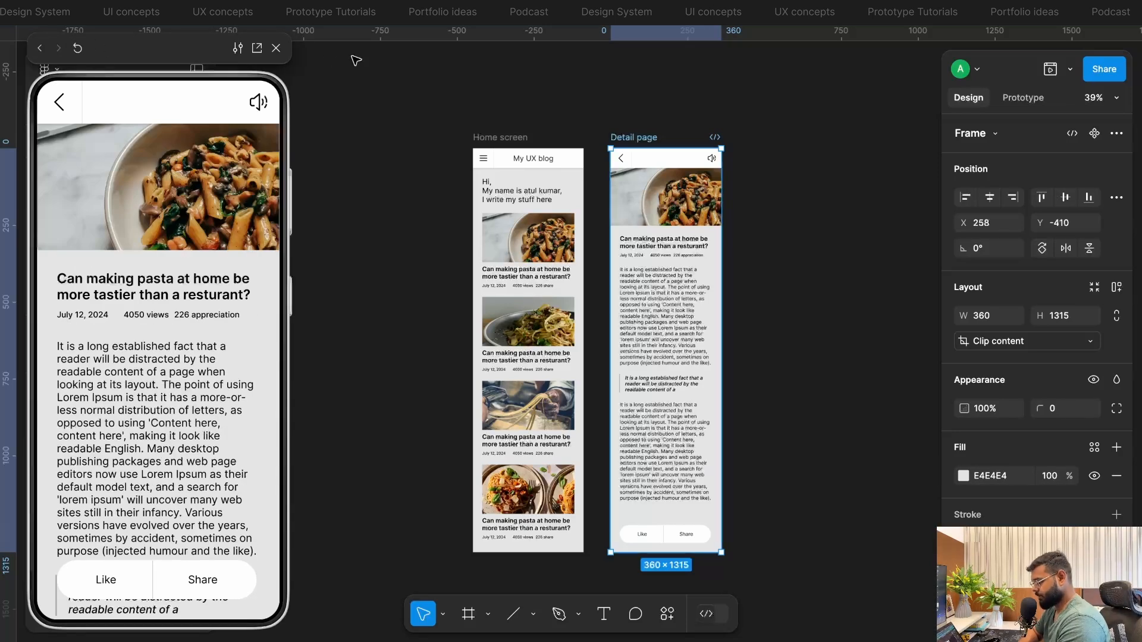
click(277, 48)
click(699, 101)
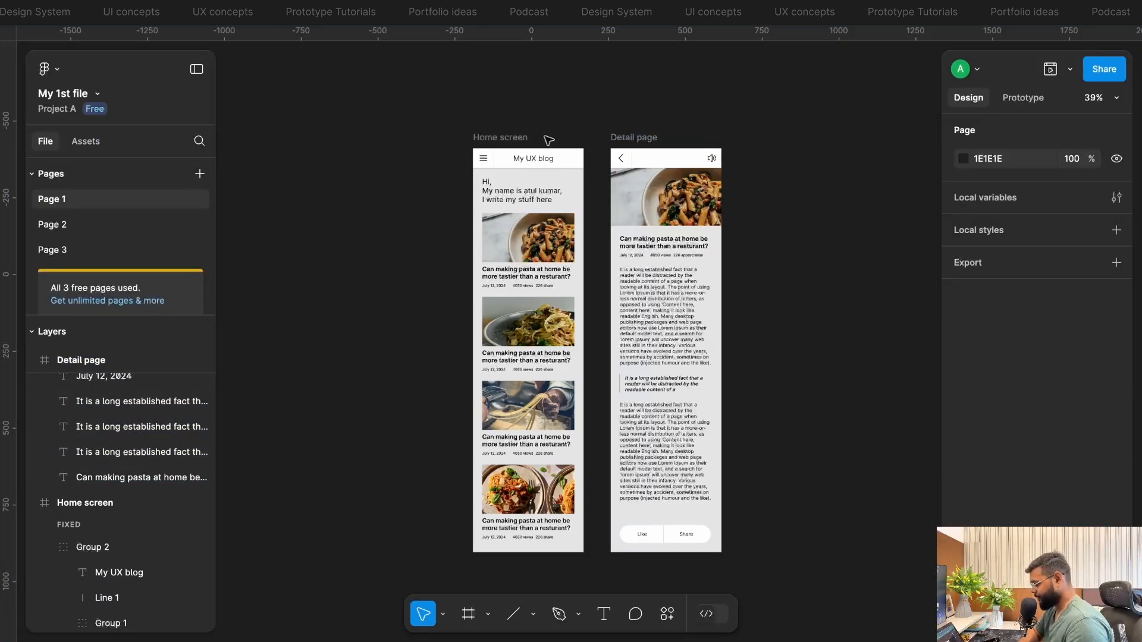
- Link the first Home screen card group to the Detail page with an On tap, Navigate to prototype connection
scroll(547, 141, up, 5)
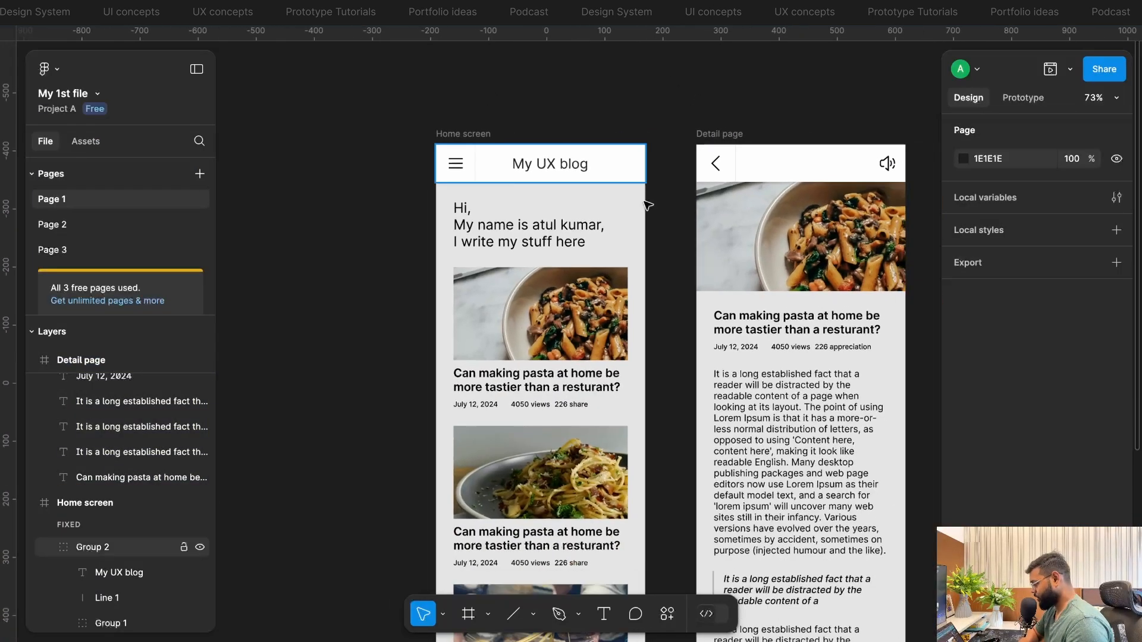
scroll(647, 205, right, 3)
scroll(648, 204, down, 1)
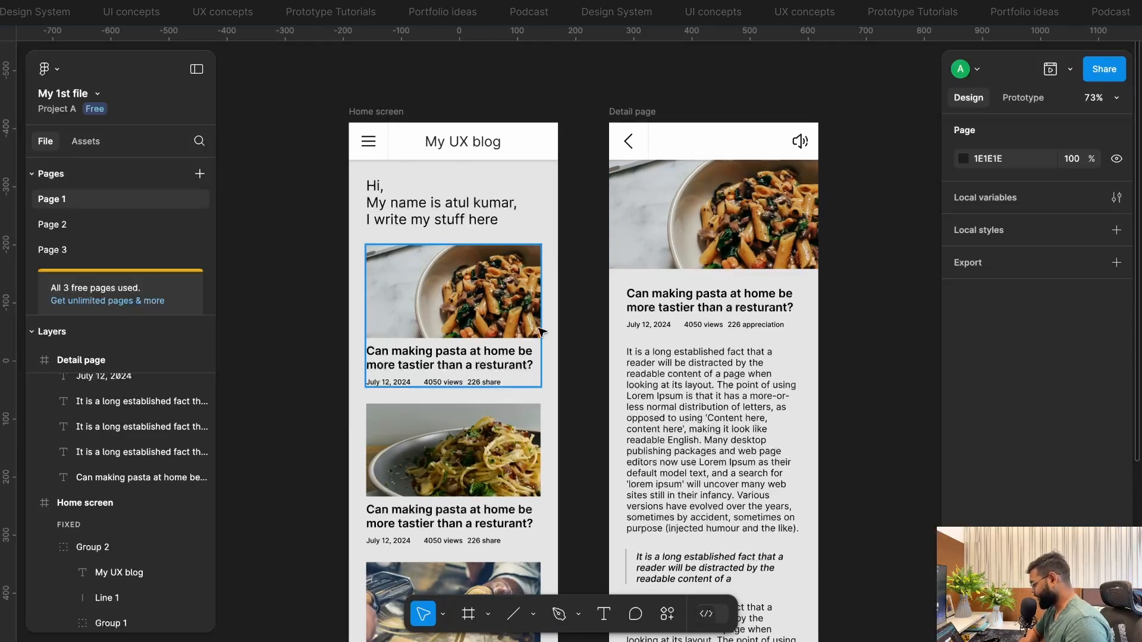
click(1016, 100)
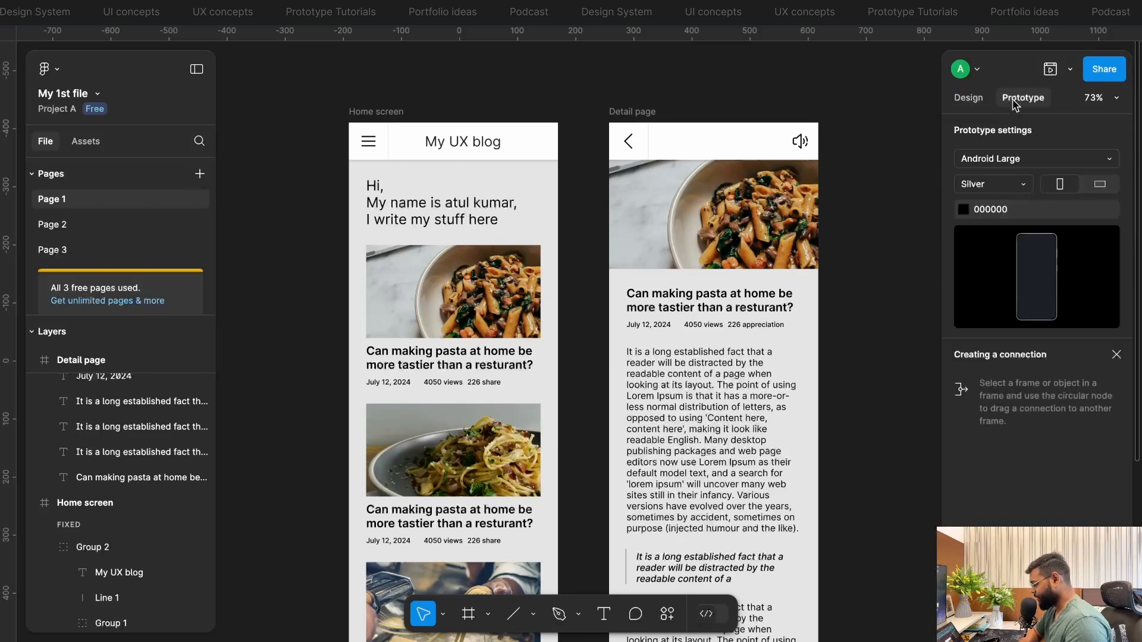
click(507, 323)
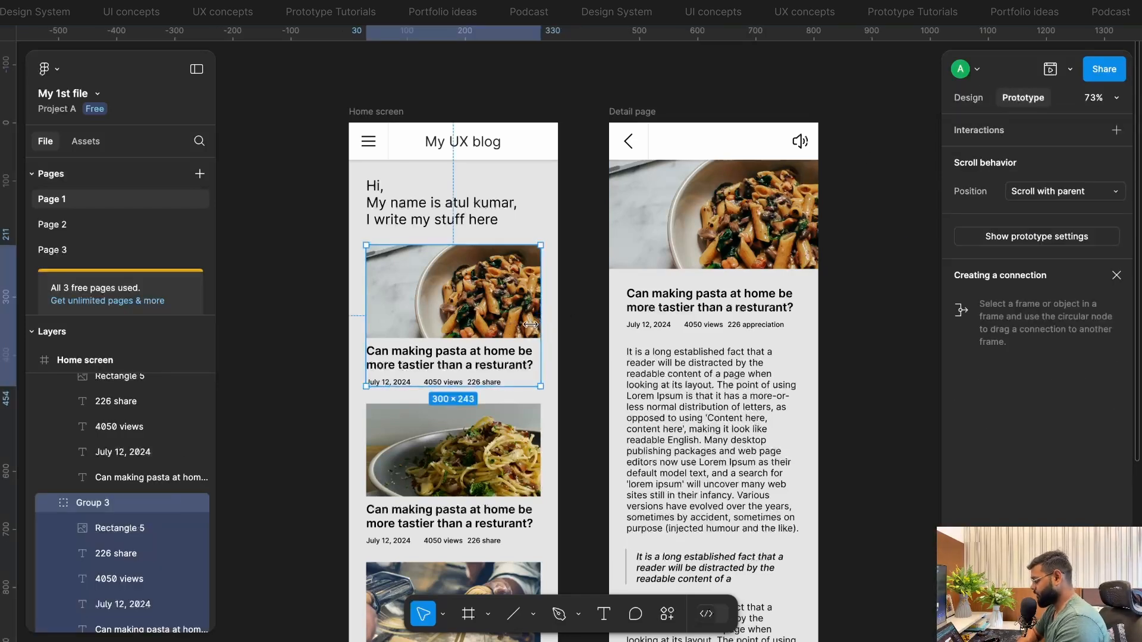
mouse_move(542, 318)
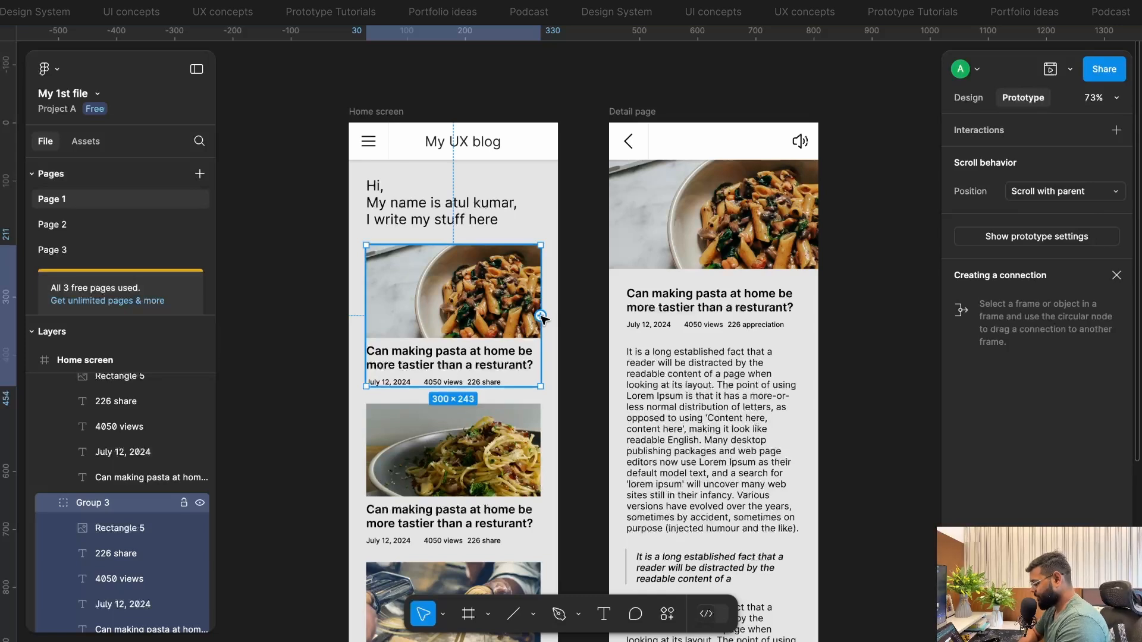
drag(540, 316, 664, 262)
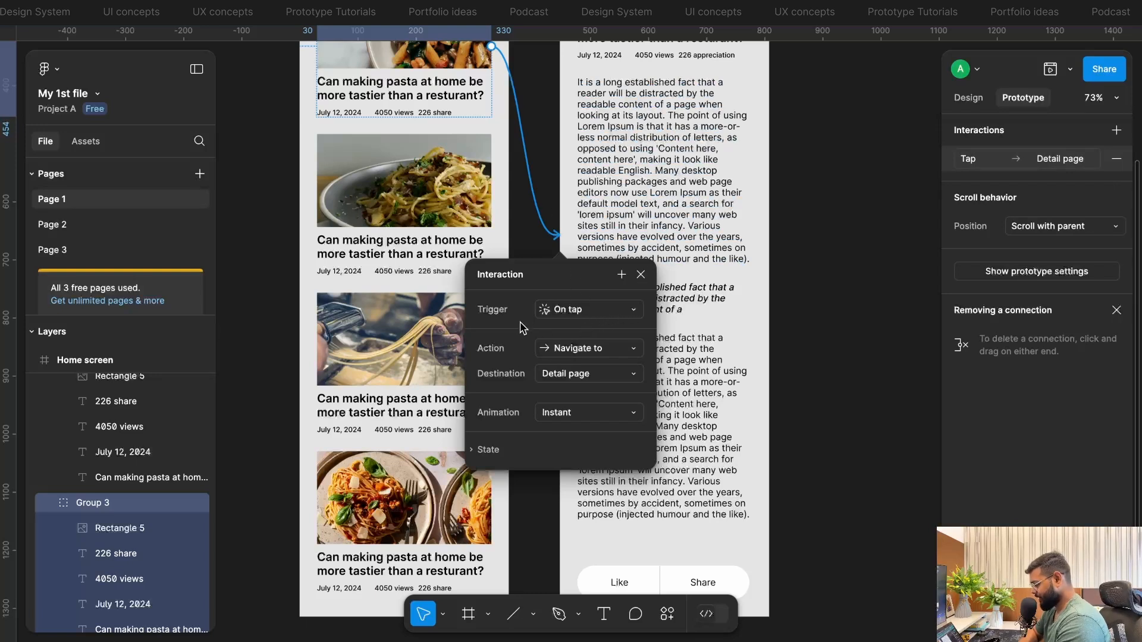
- Review the trigger and action options of the first card's connection, keeping On tap and Navigate to
click(568, 312)
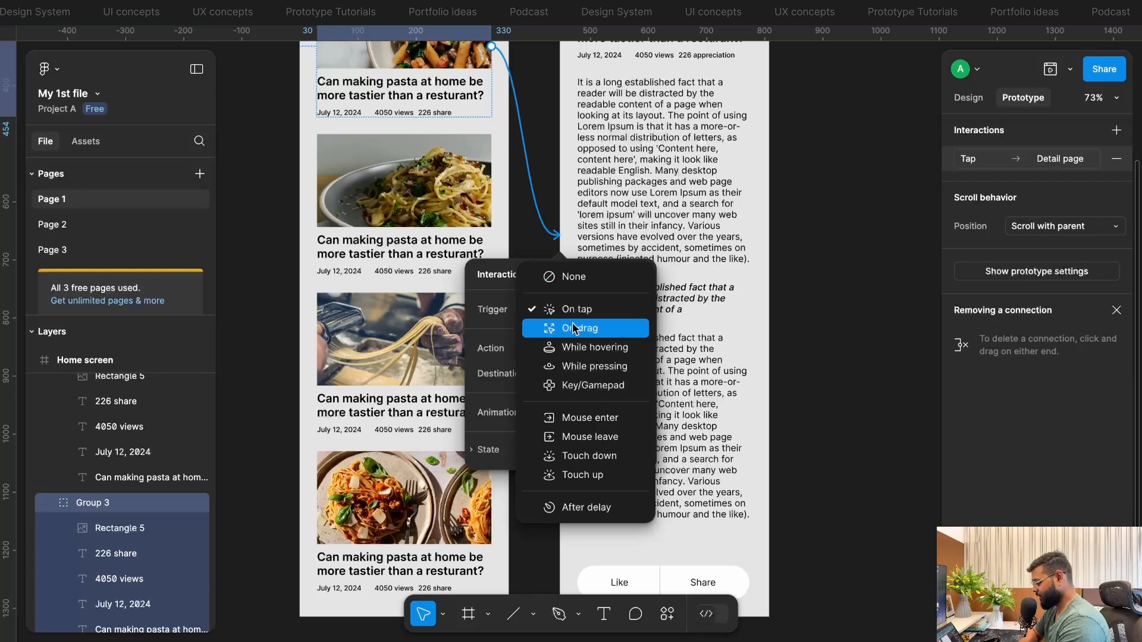
click(576, 311)
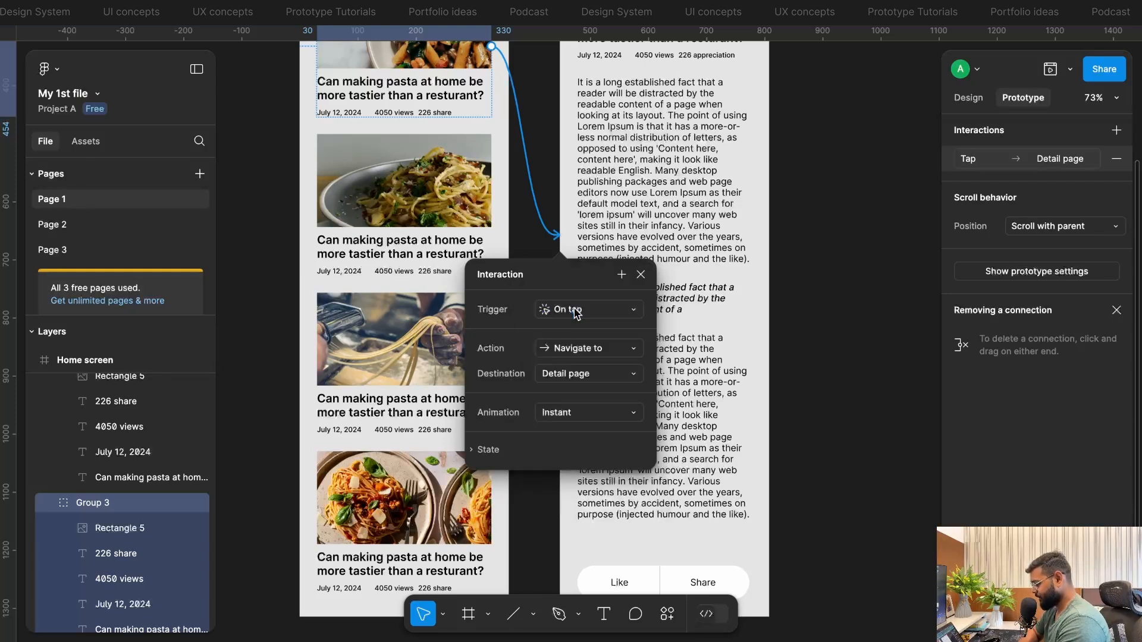
scroll(495, 240, up, 2)
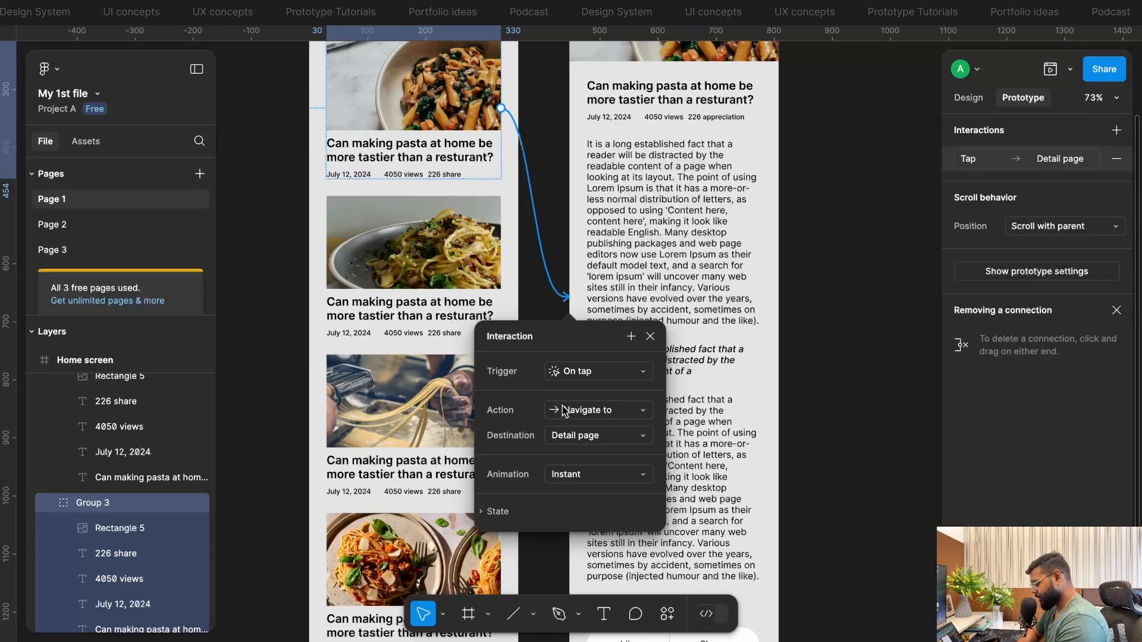
click(610, 415)
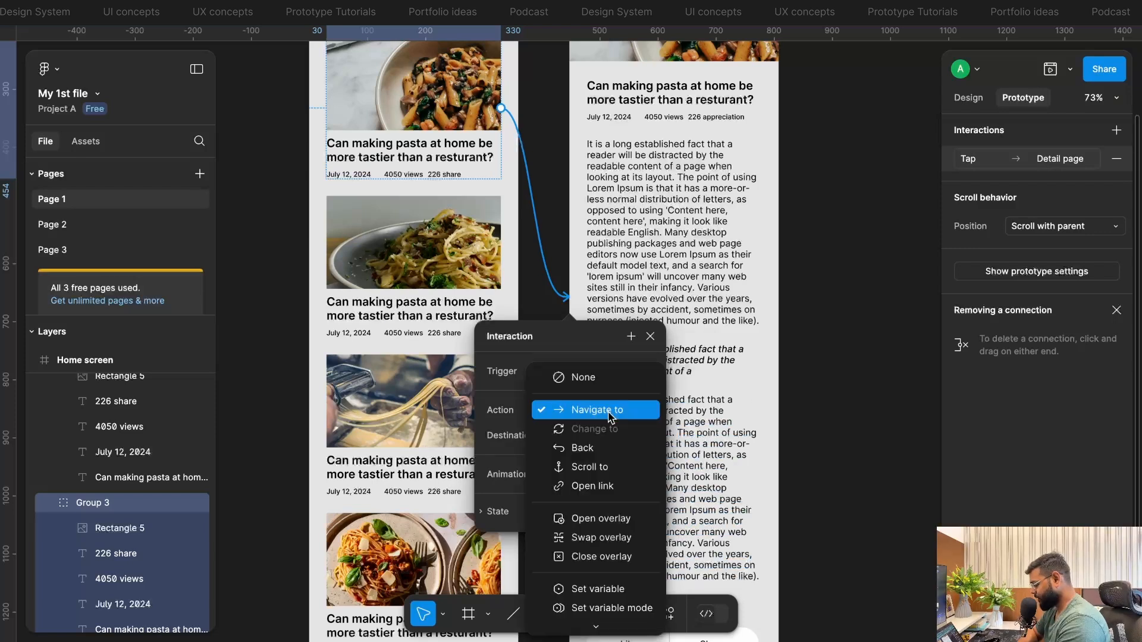
click(592, 341)
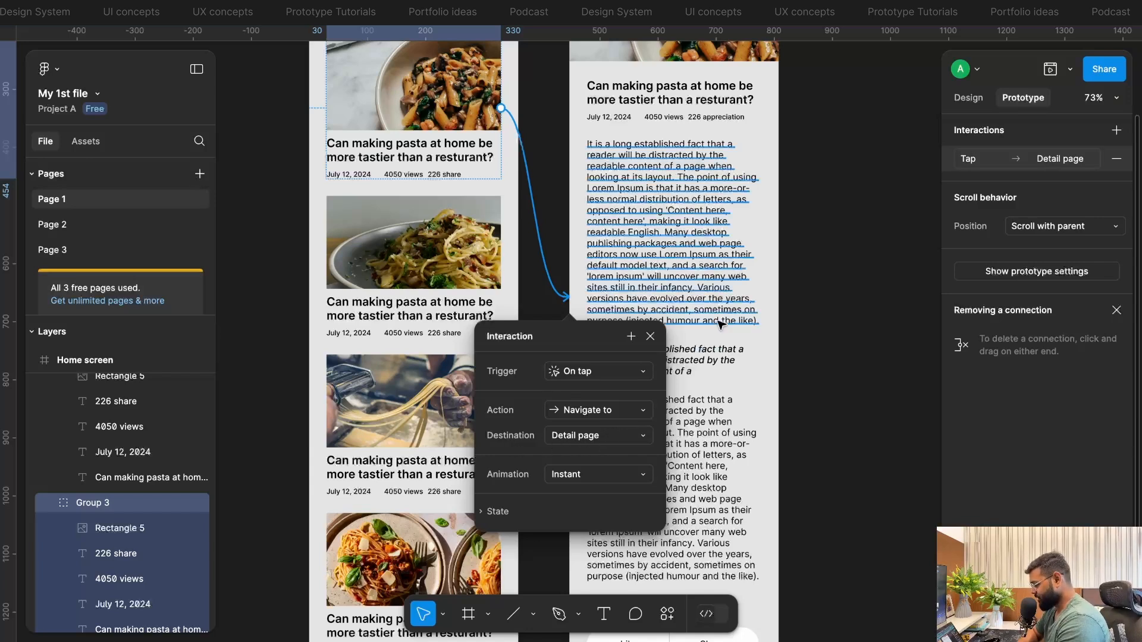
- Set the first card connection's animation to Move in with the leftward direction
scroll(720, 326, up, 3)
scroll(704, 215, down, 3)
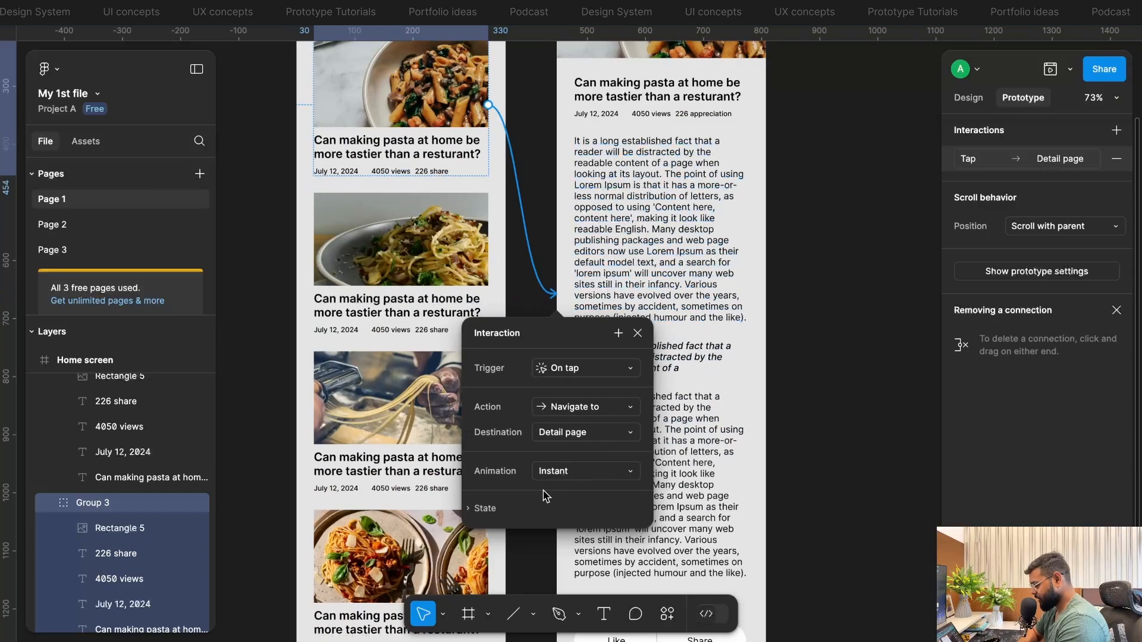
click(592, 475)
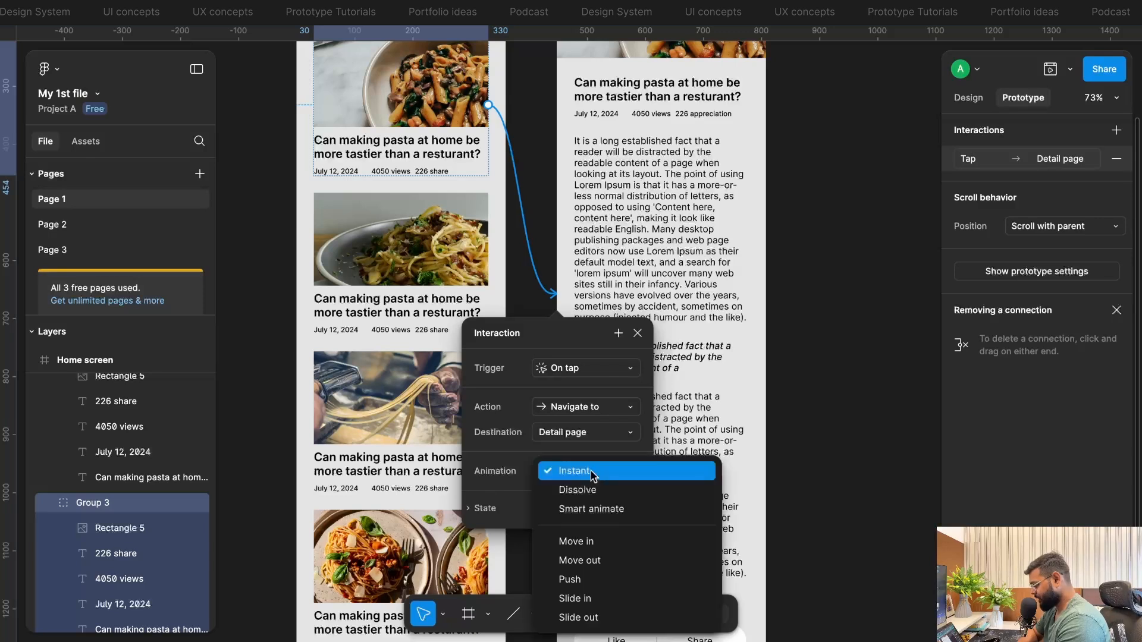
scroll(518, 481, down, 3)
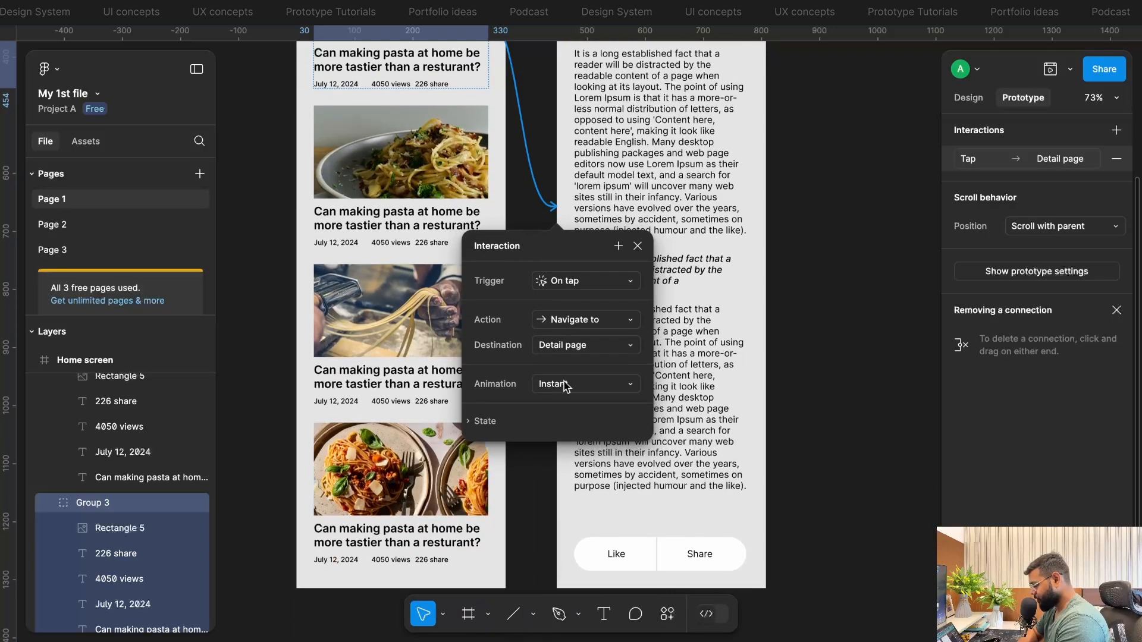
click(565, 386)
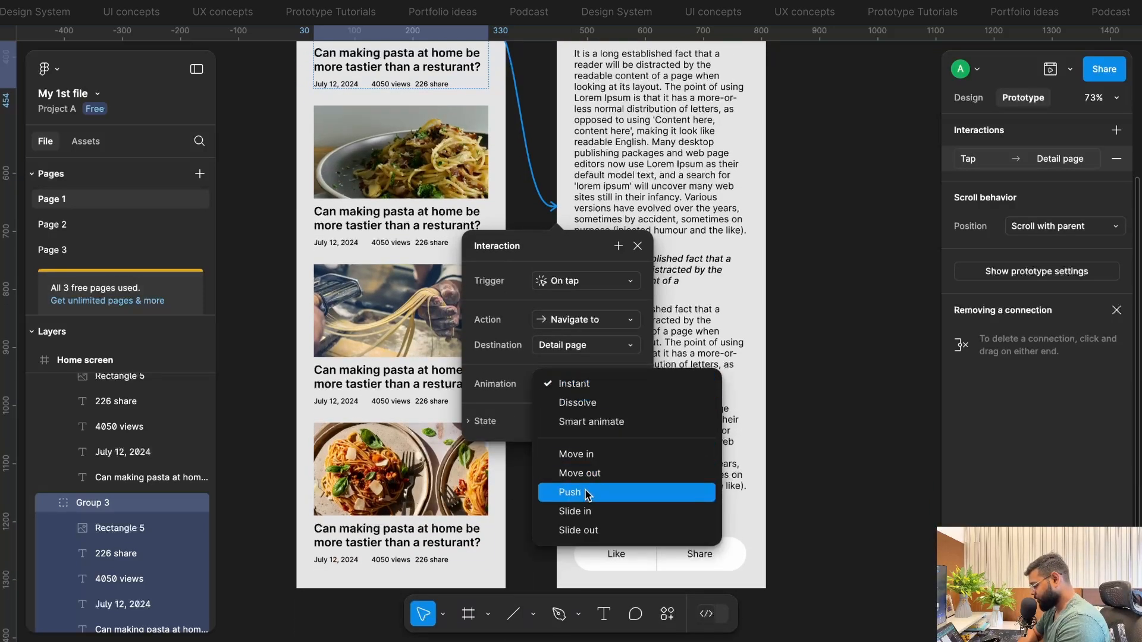
click(586, 456)
click(573, 436)
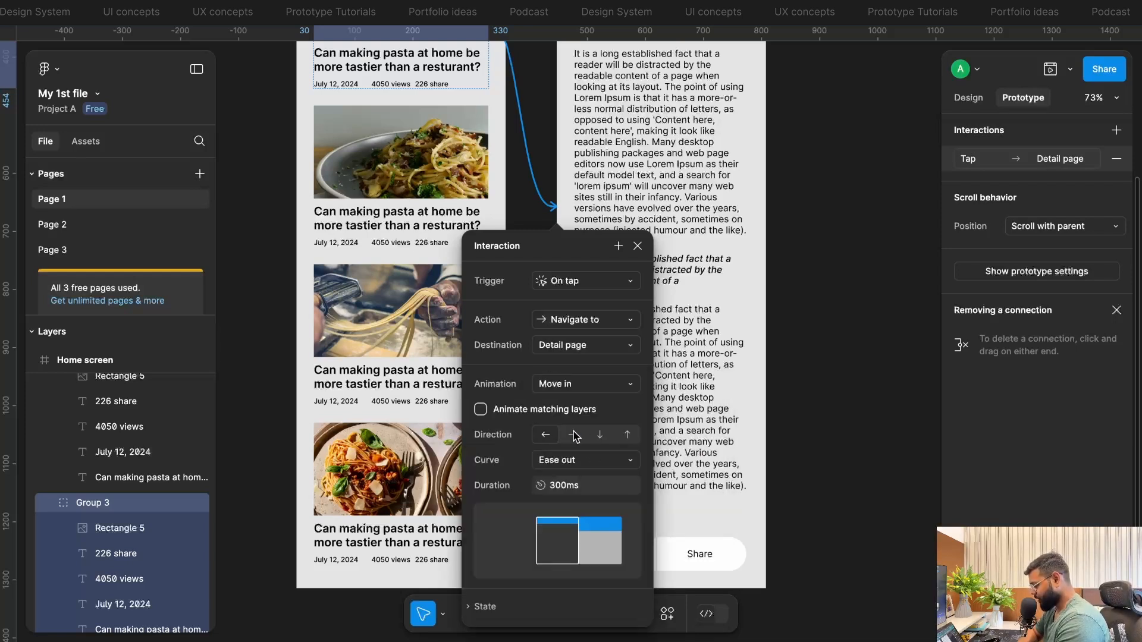
click(545, 437)
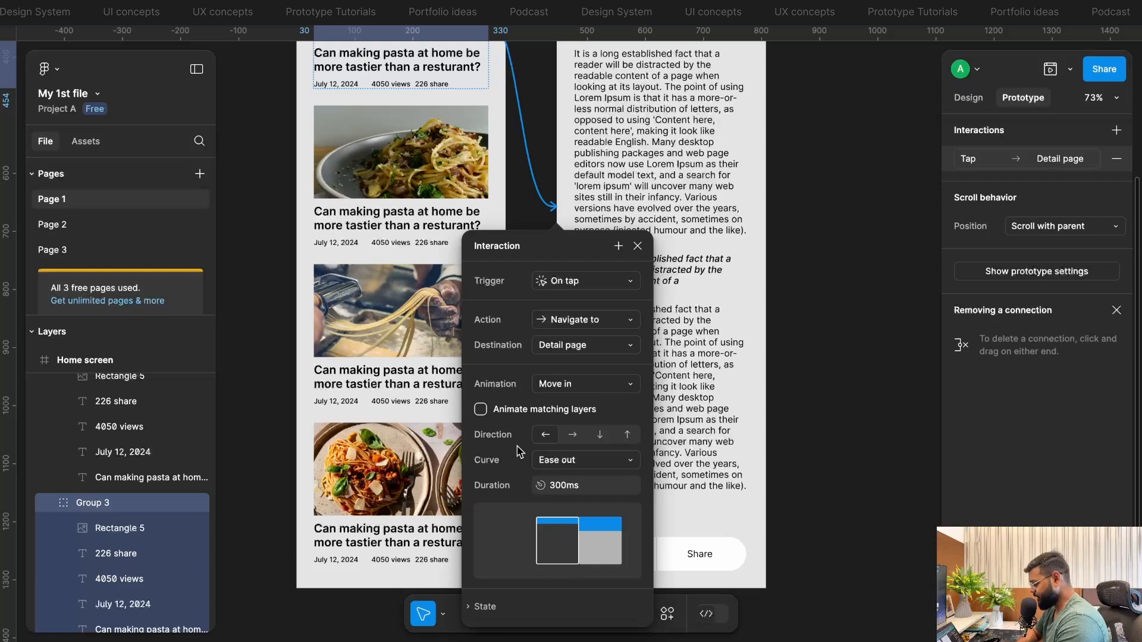
- Set the first card connection's animation curve to Ease in and out
click(583, 464)
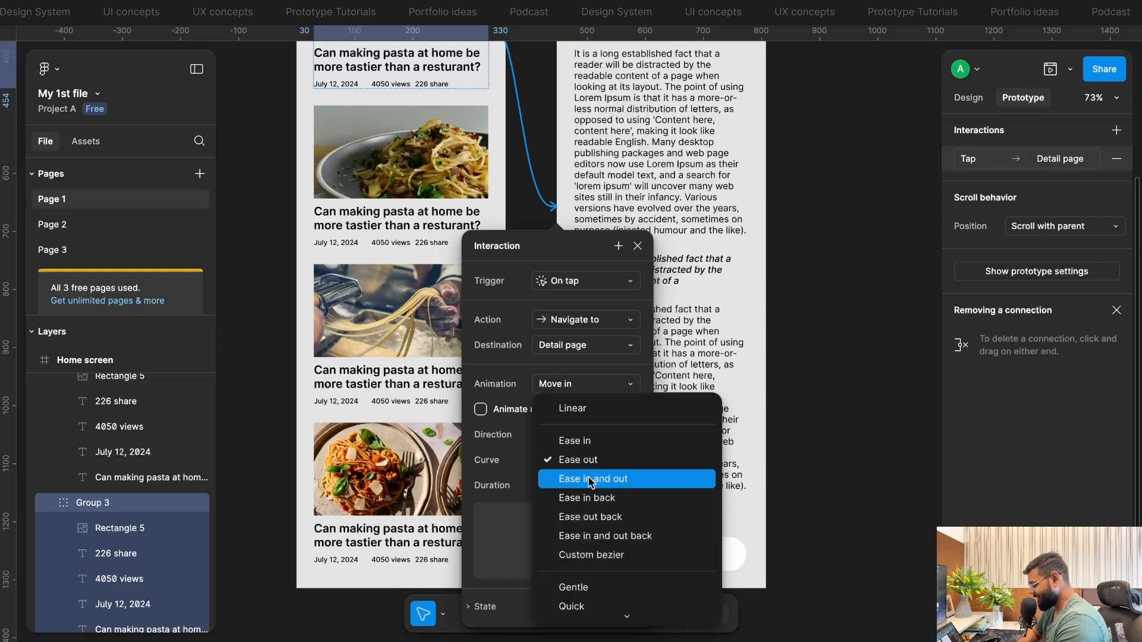
click(592, 480)
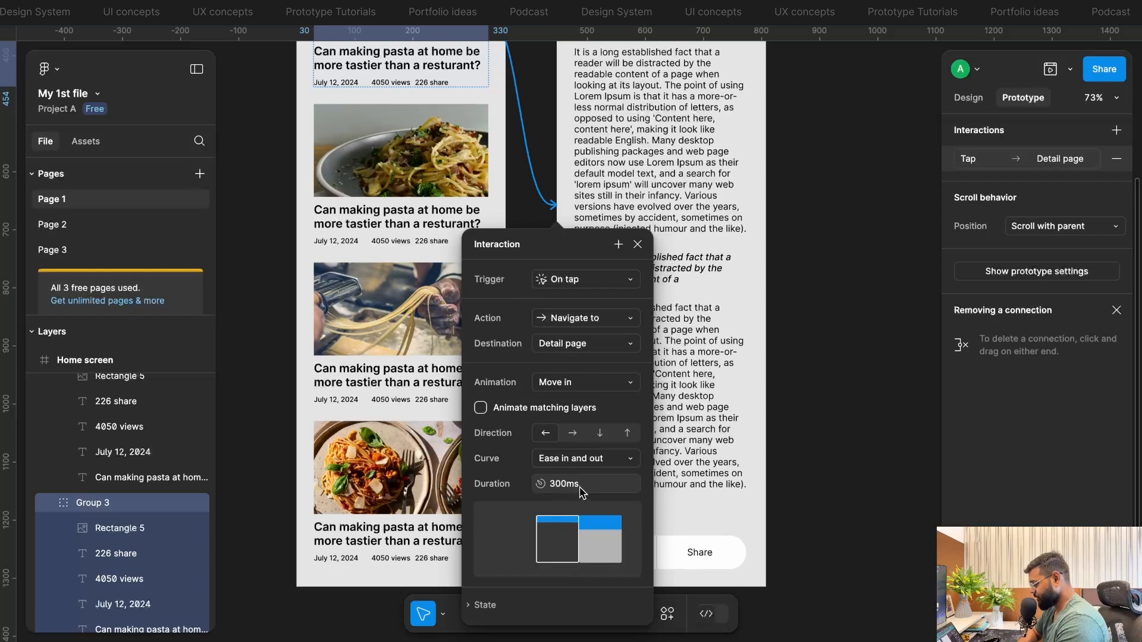
scroll(497, 456, down, 2)
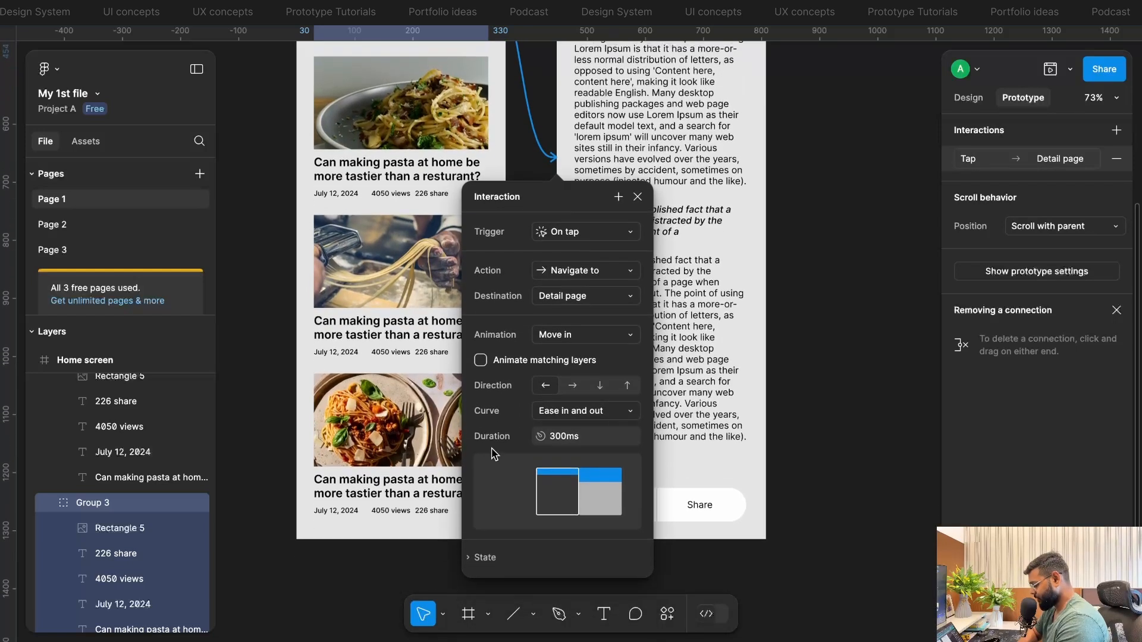
- Expand the connection's State options, review the Reset scroll position setting, and close the interaction settings
click(480, 558)
scroll(497, 530, down, 3)
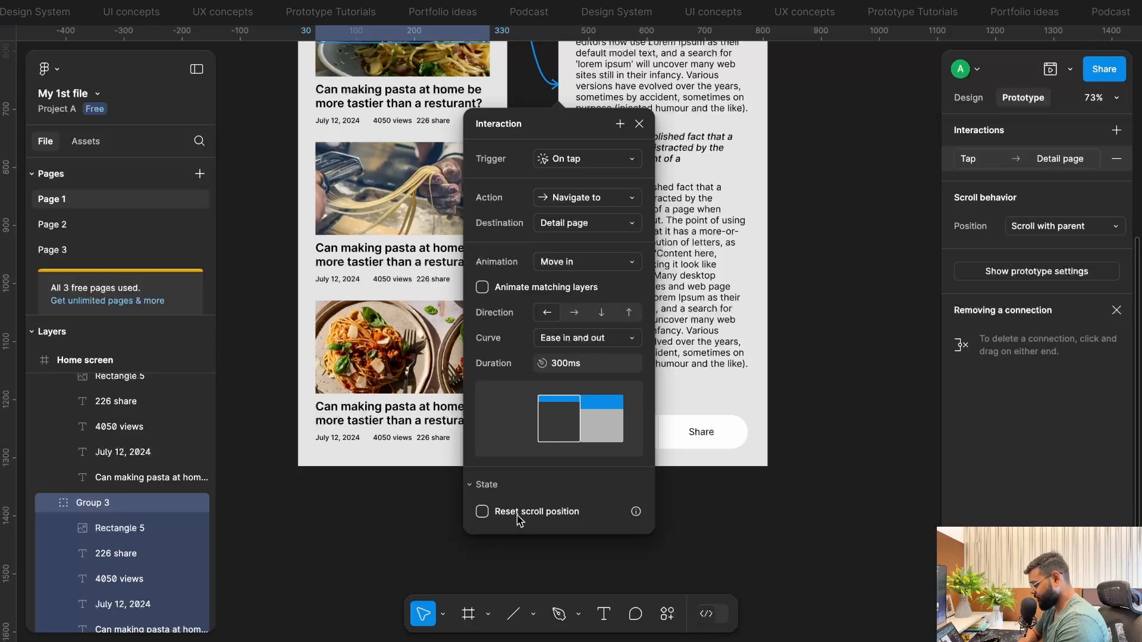
scroll(529, 474, up, 4)
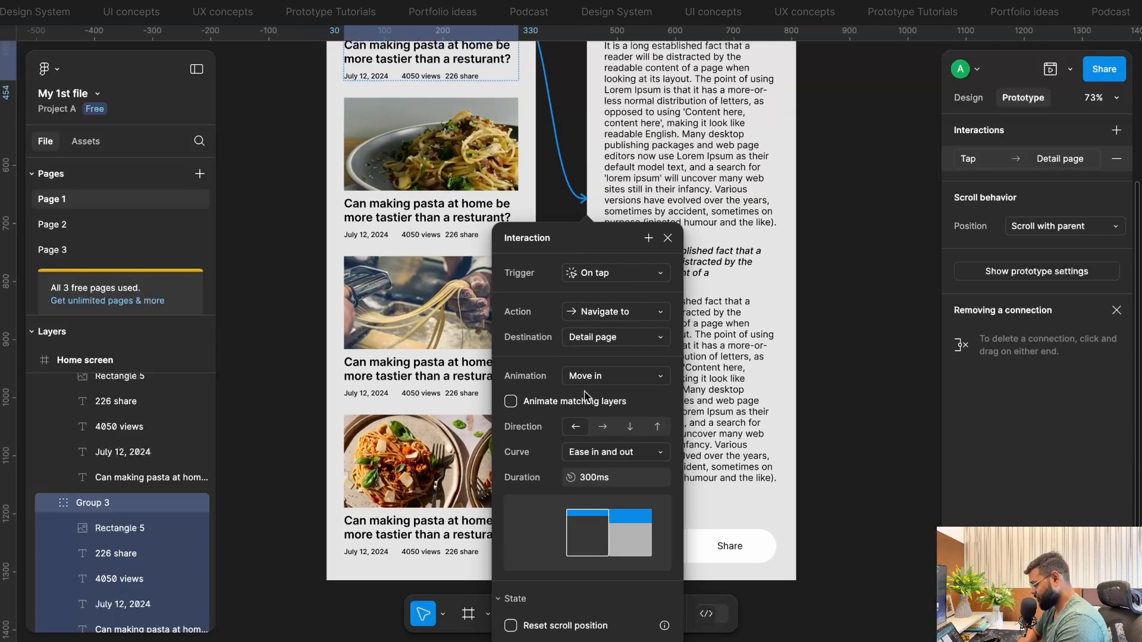
scroll(586, 396, up, 3)
scroll(585, 396, down, 1)
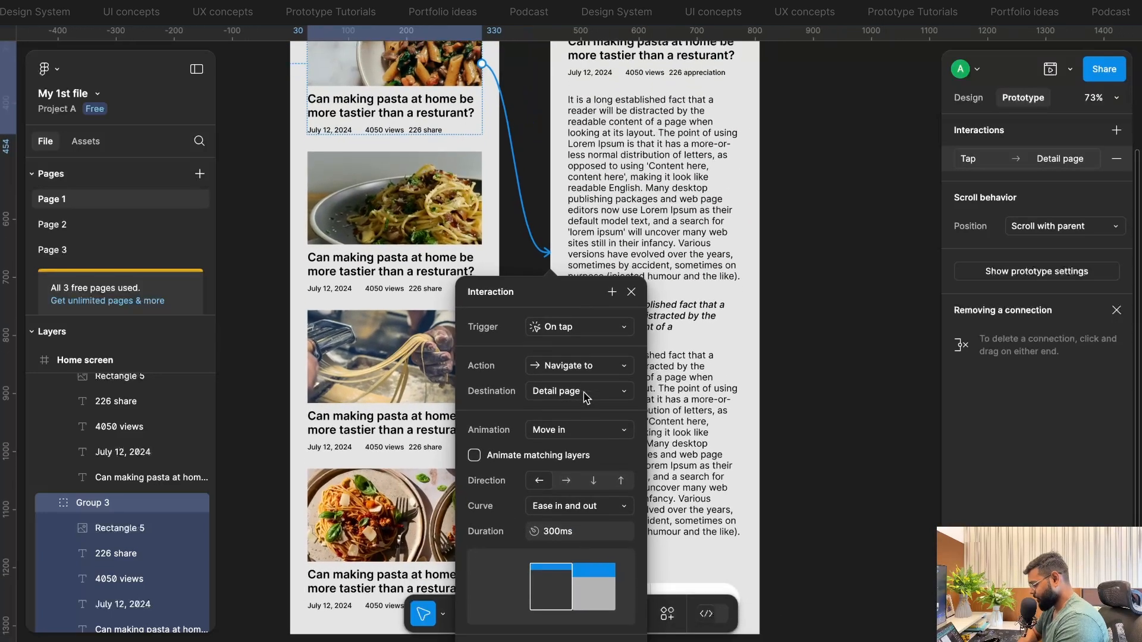
click(631, 294)
scroll(523, 331, up, 8)
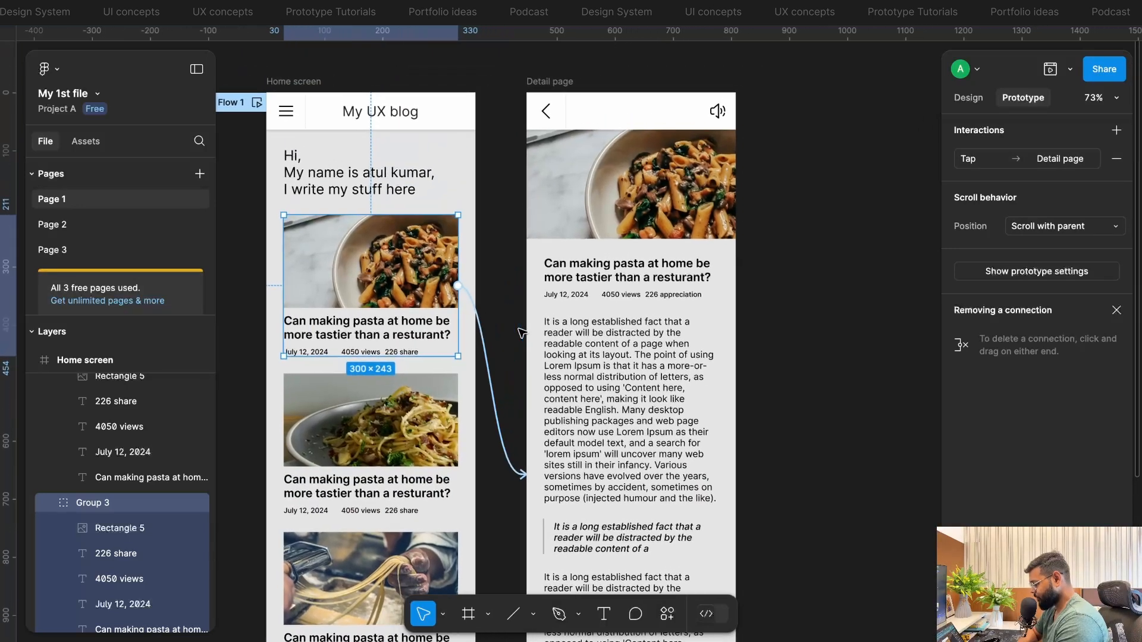
- Connect the back arrow in the Detail page header to the Home screen with an On tap prototype link
scroll(523, 333, down, 4)
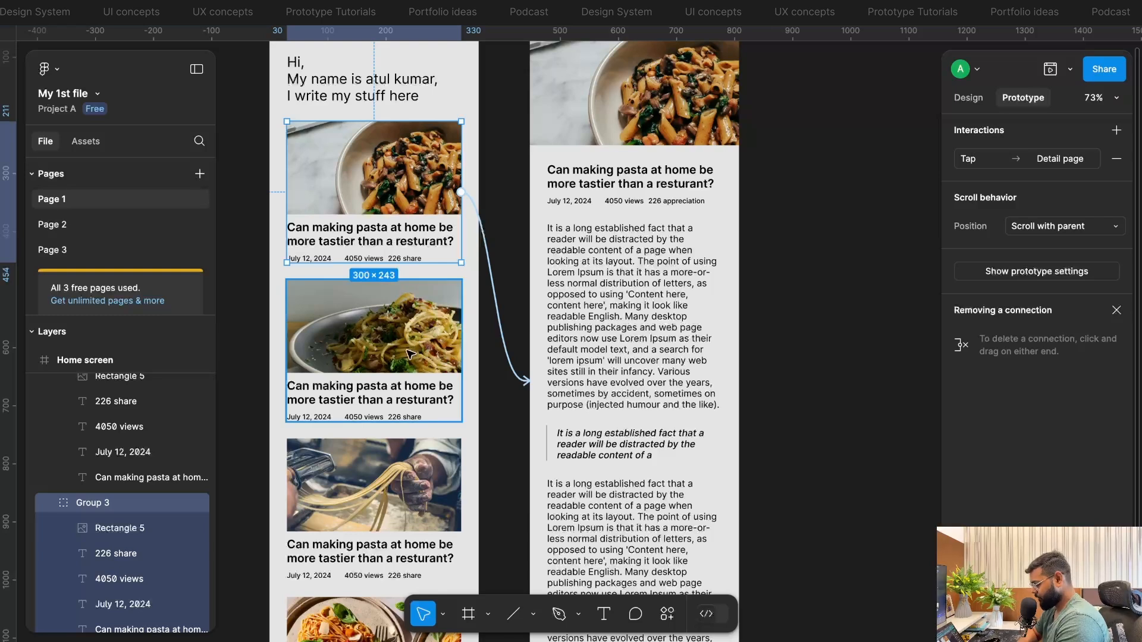
scroll(532, 326, down, 5)
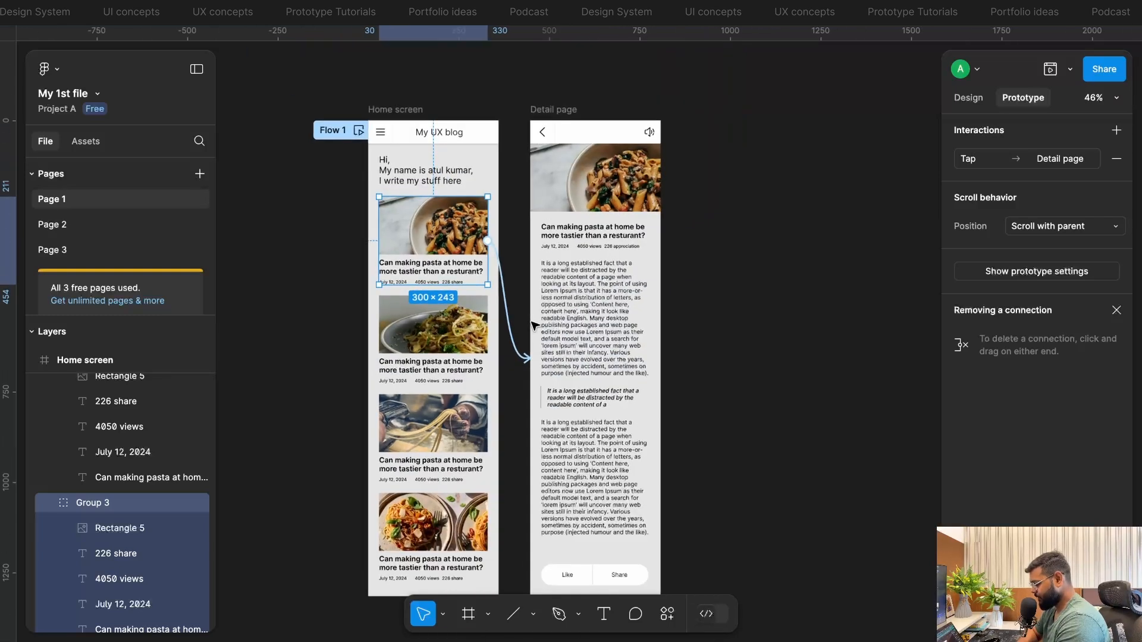
click(542, 132)
scroll(516, 164, up, 5)
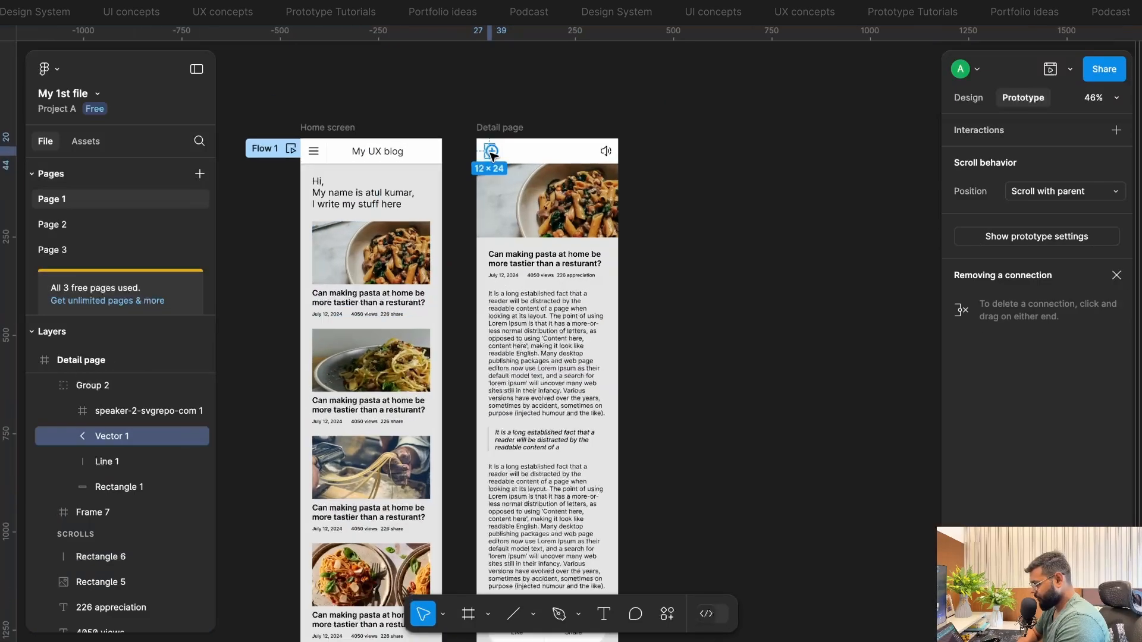
click(514, 165)
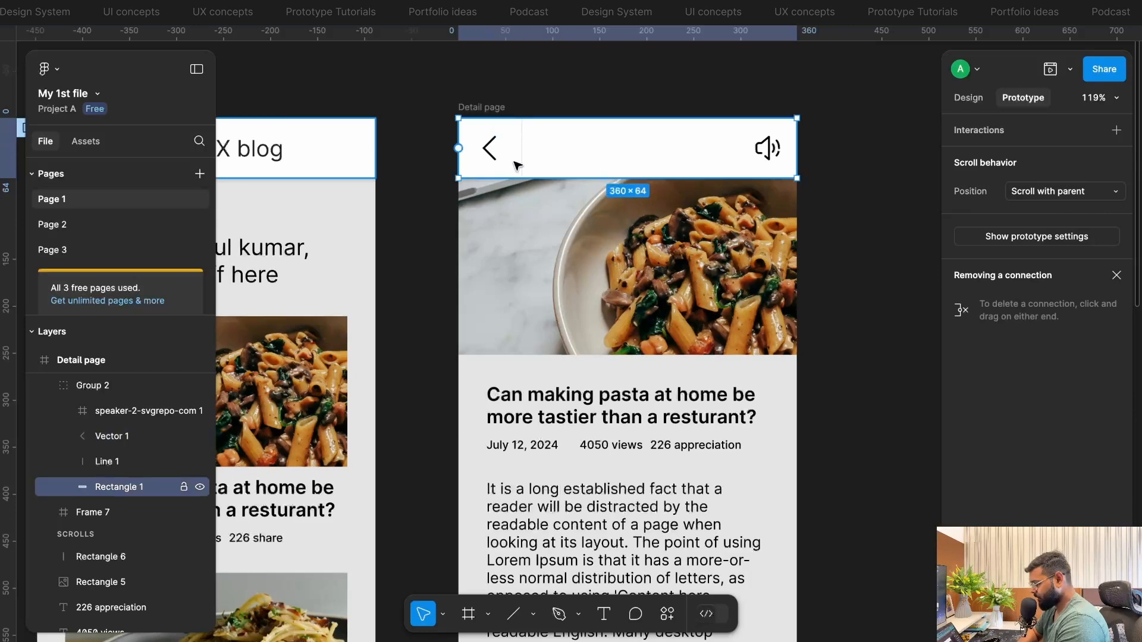
click(489, 159)
scroll(512, 153, left, 2)
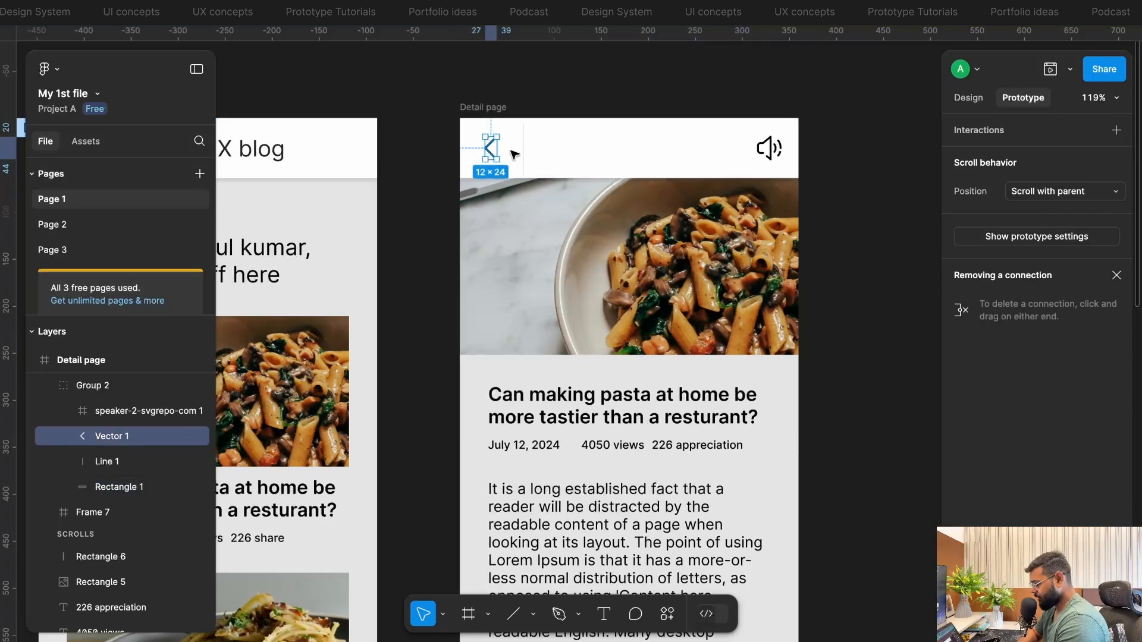
scroll(553, 148, down, 2)
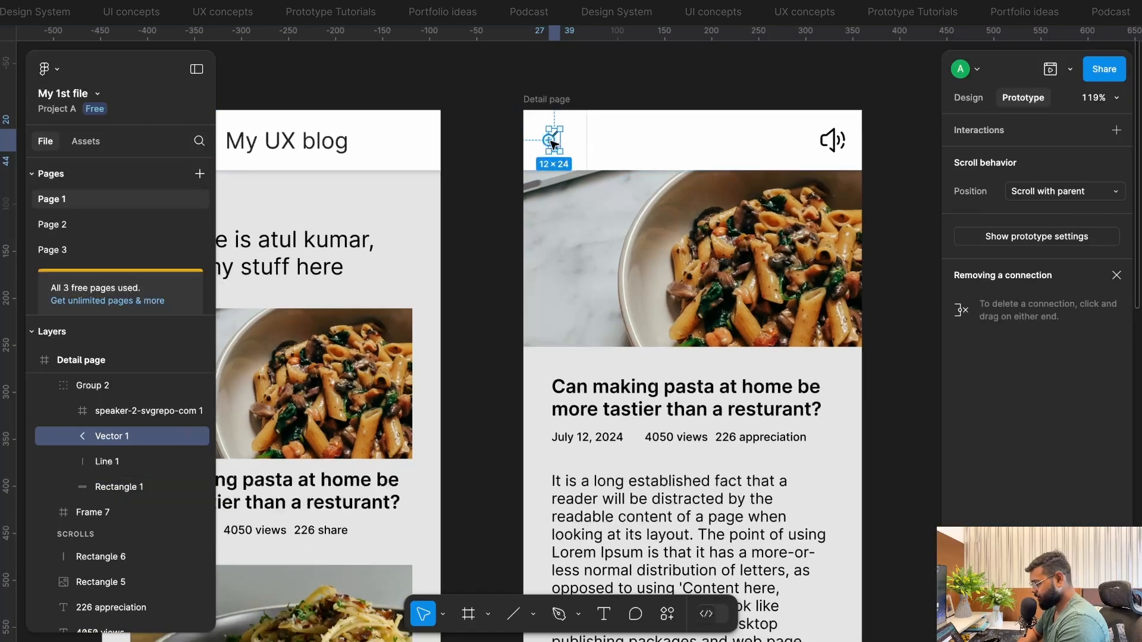
scroll(601, 203, down, 5)
scroll(602, 205, up, 4)
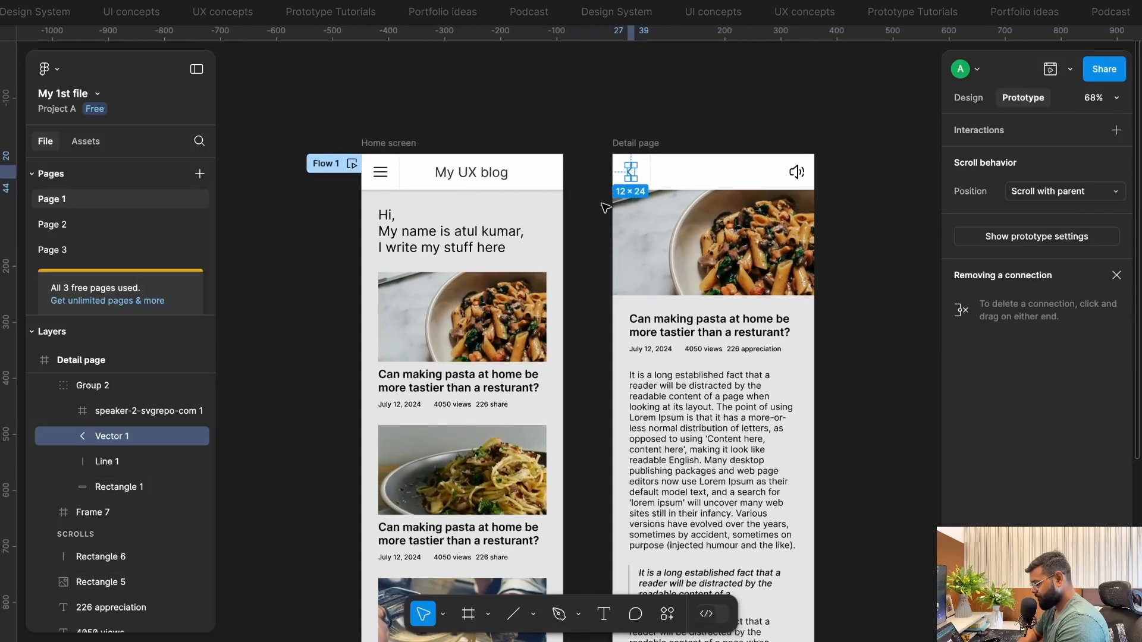
scroll(604, 207, down, 2)
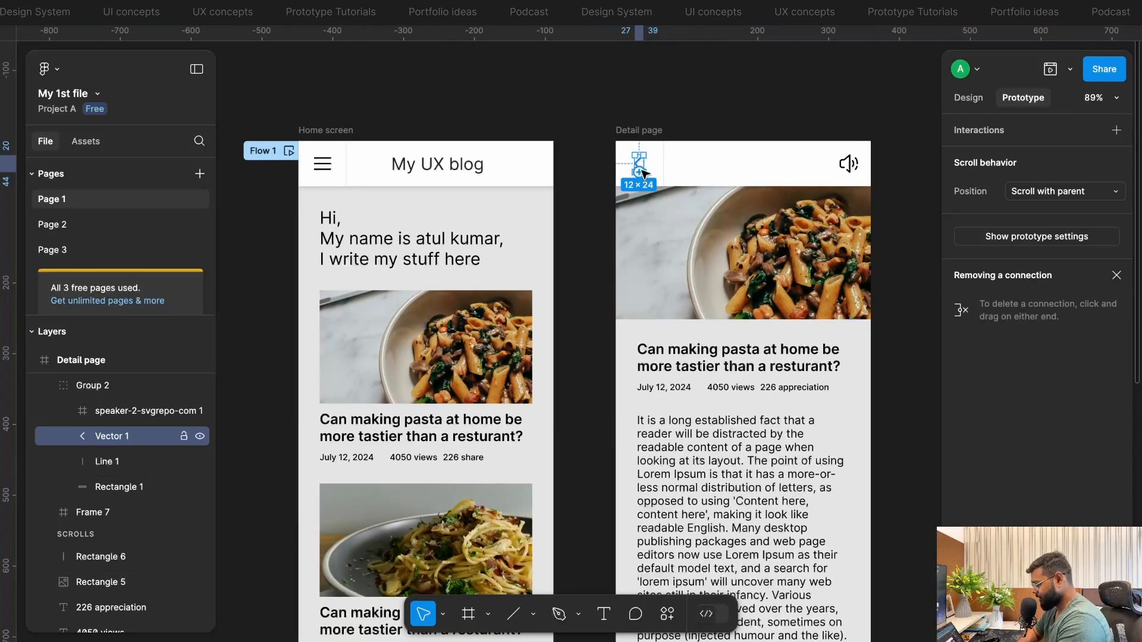
drag(643, 166, 545, 237)
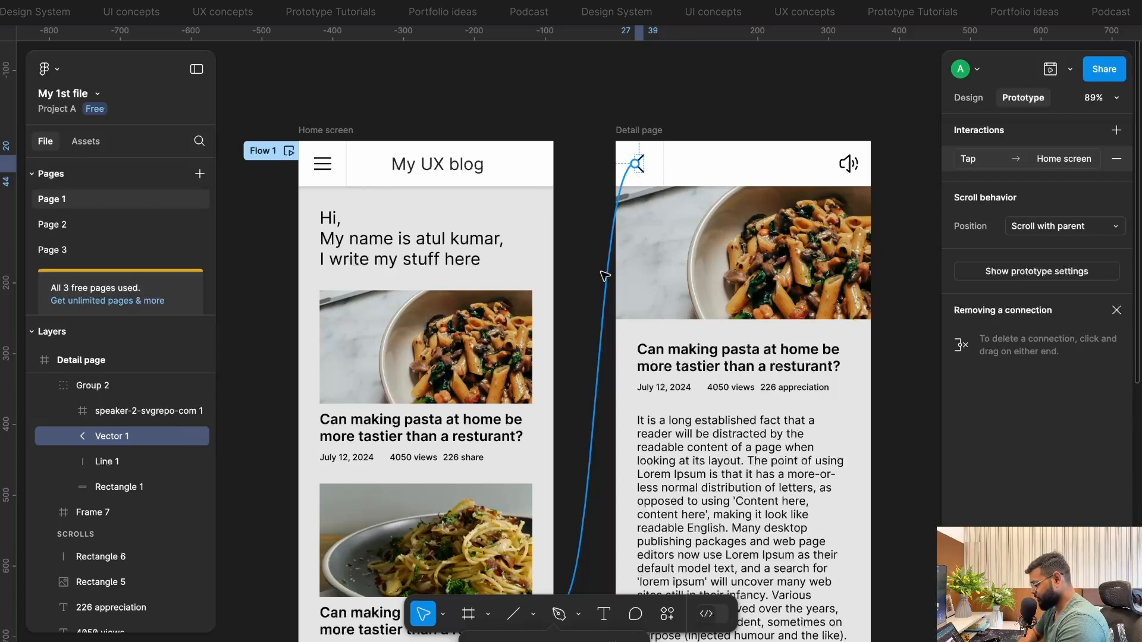
- Change the back arrow's tap action from Navigate to into Back, close the interaction settings, and deselect the arrow
click(609, 307)
scroll(609, 307, down, 7)
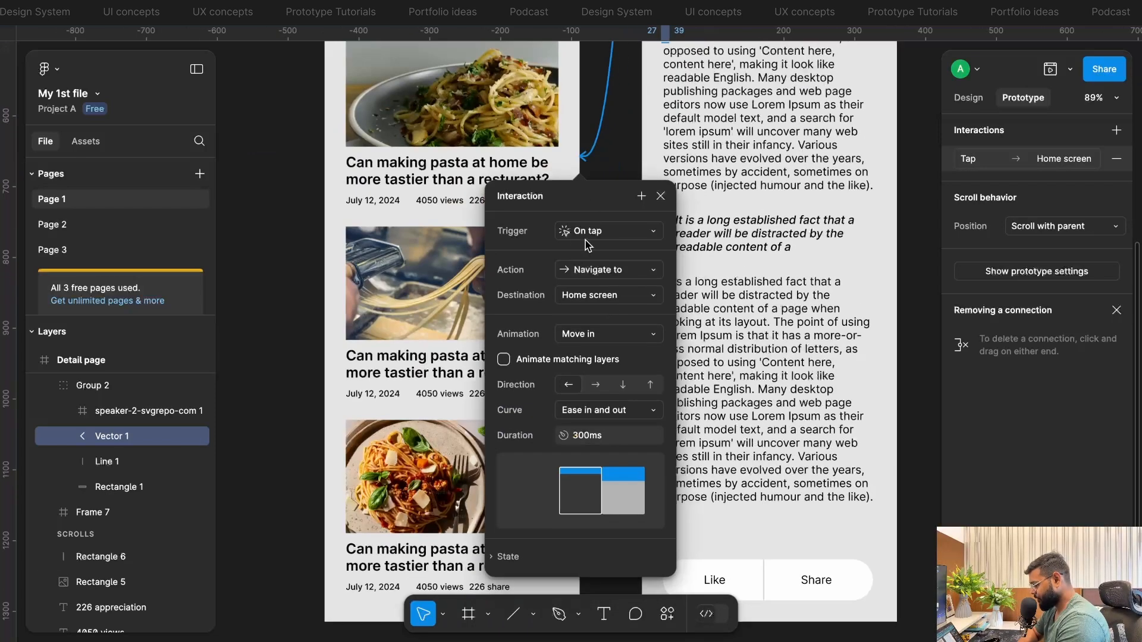
click(593, 271)
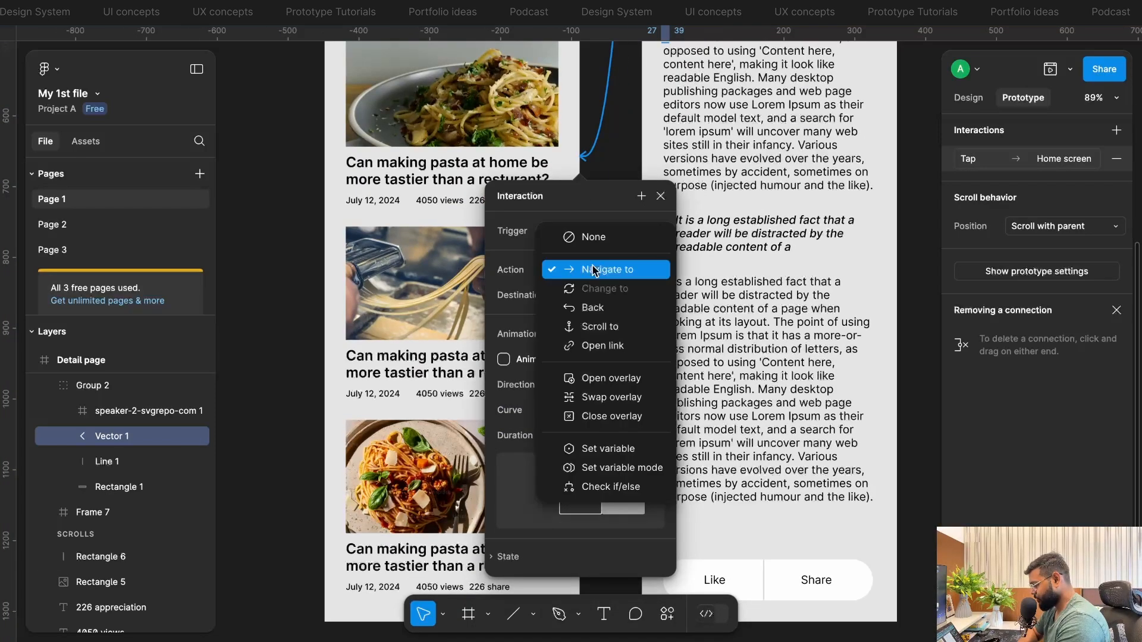
click(595, 304)
click(660, 196)
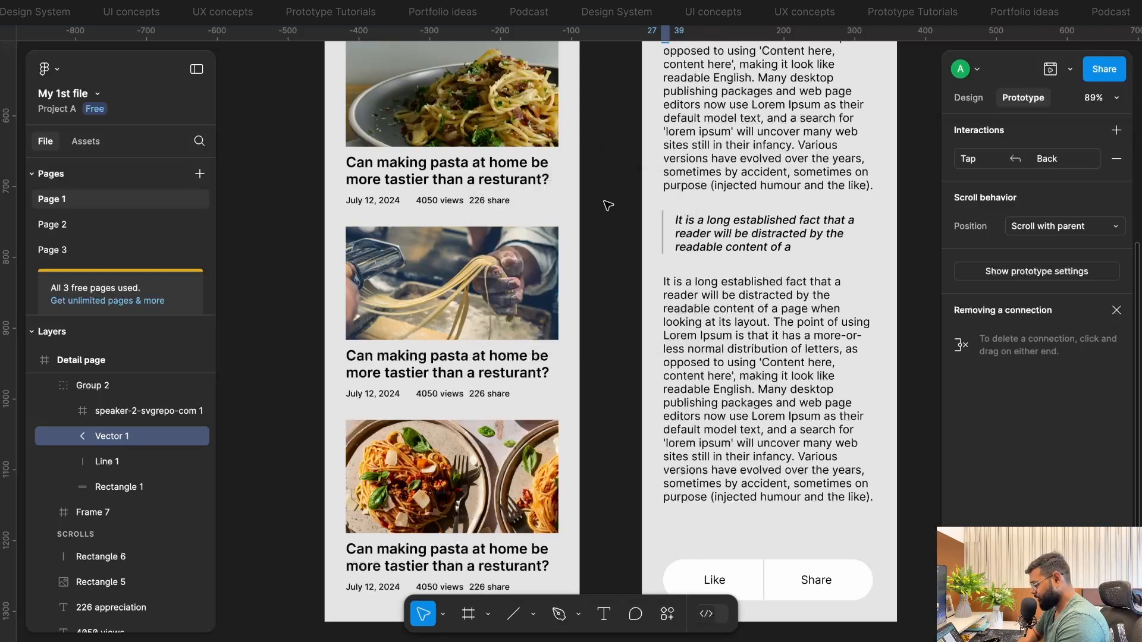
scroll(608, 205, up, 10)
scroll(608, 205, down, 3)
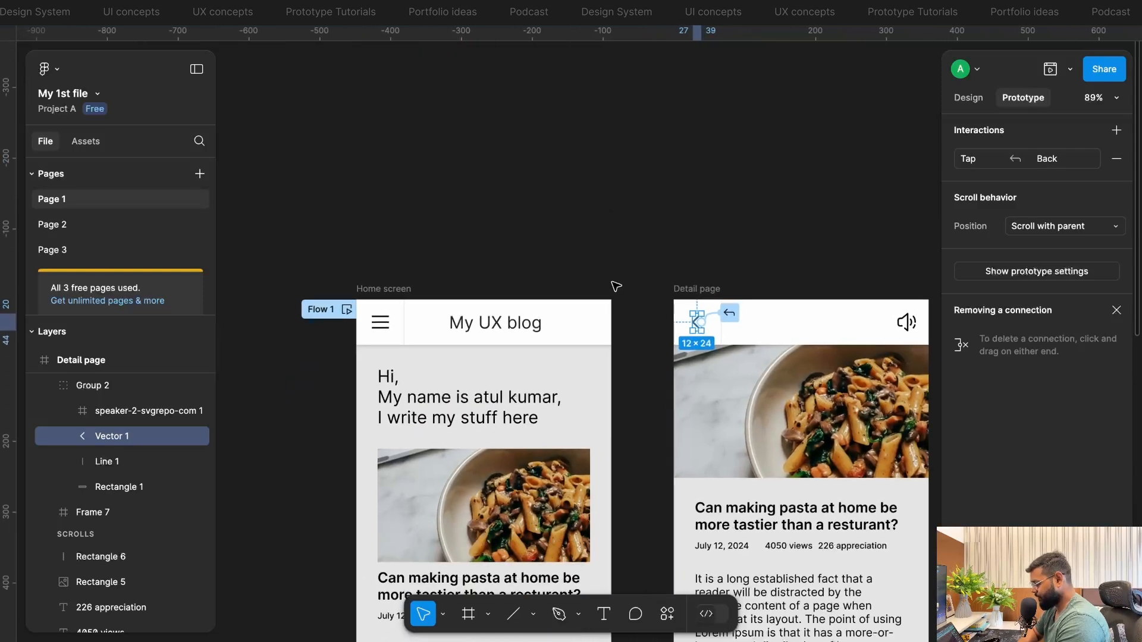
scroll(617, 285, down, 2)
scroll(617, 285, down, 5)
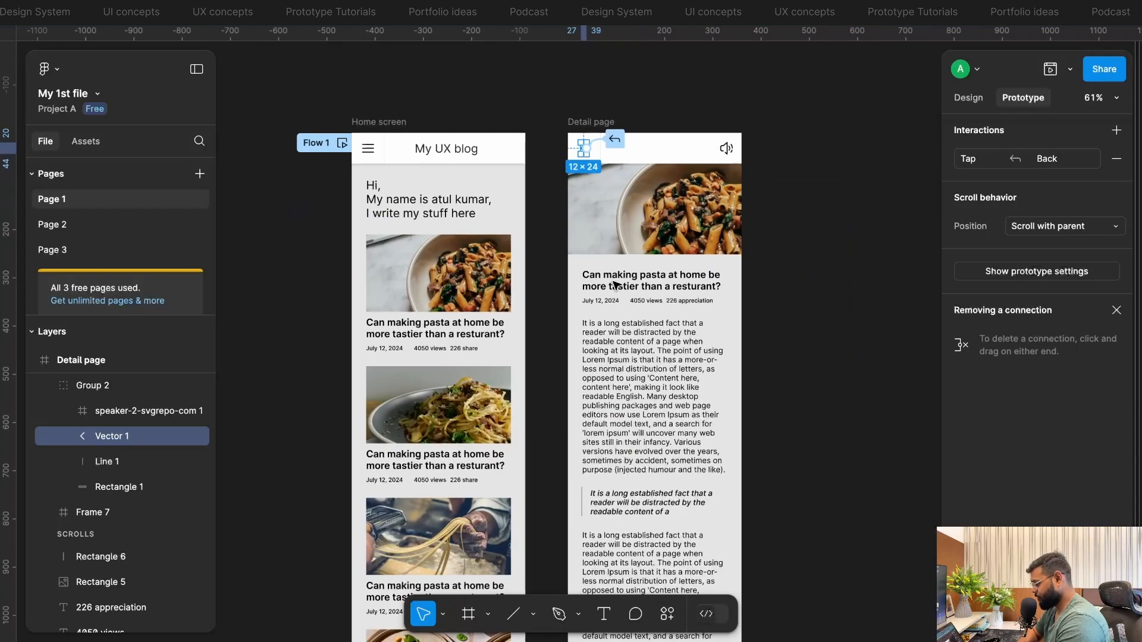
scroll(615, 285, down, 4)
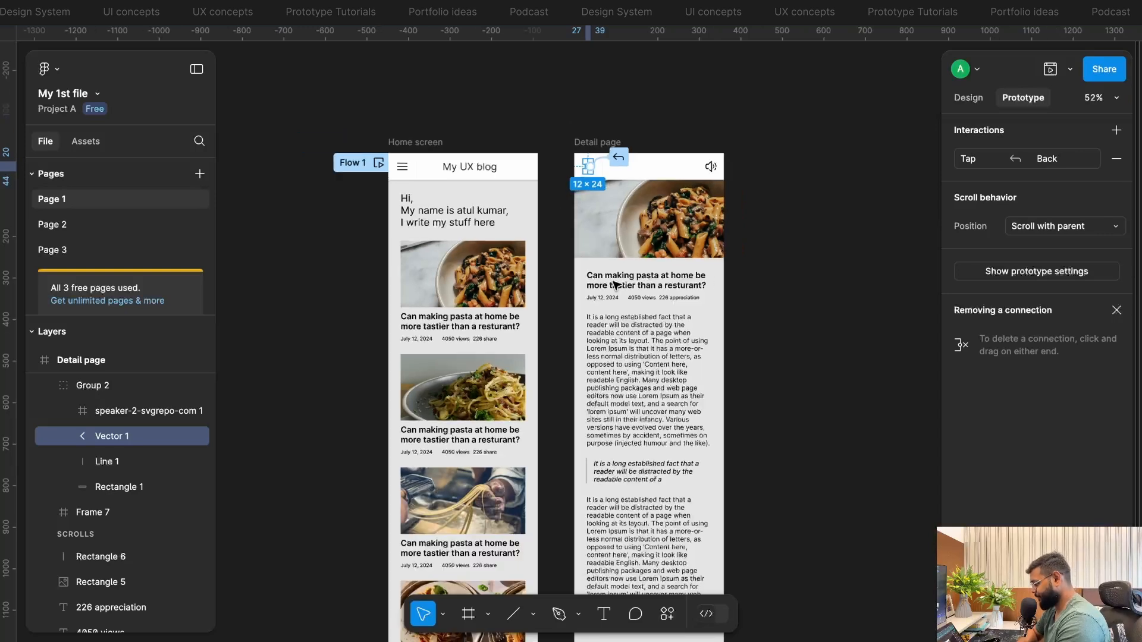
click(797, 307)
- Duplicate the Detail page frame beside the original and rename the copy Detail page2
scroll(798, 307, down, 1)
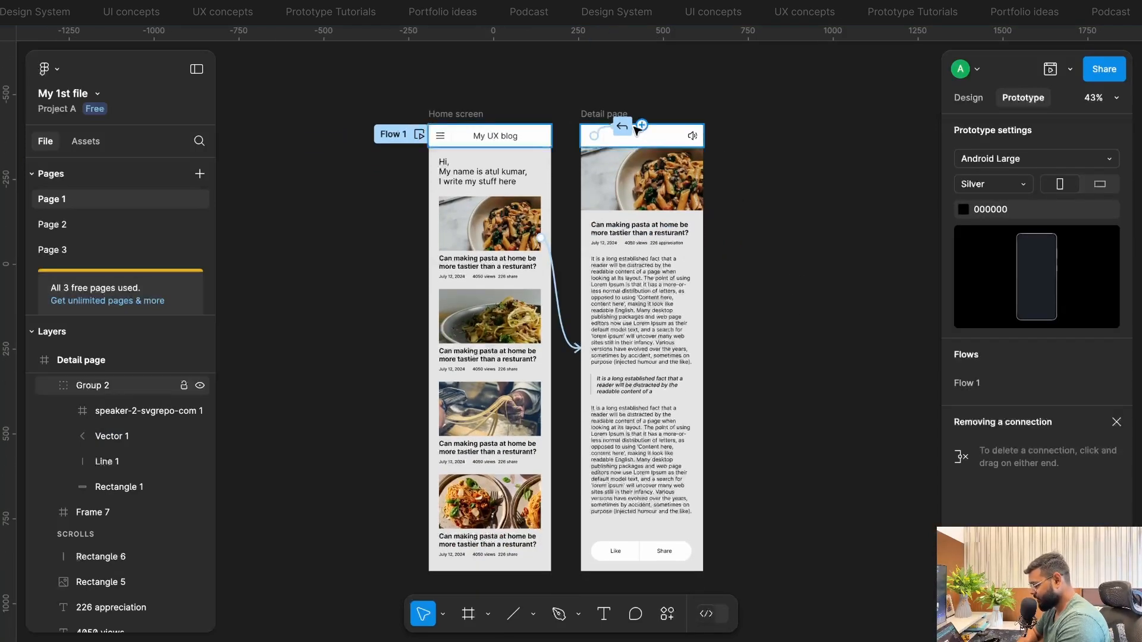
scroll(624, 90, right, 5)
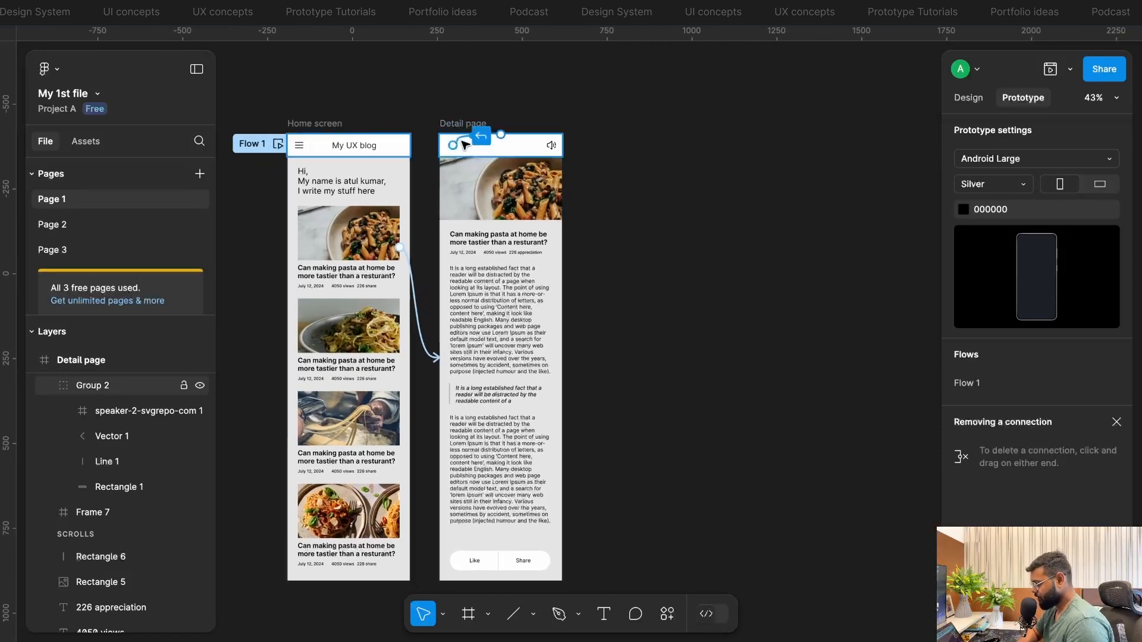
drag(454, 126, 777, 130)
double_click(604, 124)
key(Right)
text(2)
- Duplicate the Detail page2 frame twice alongside it and rename the copies Detail page3 and Detail page4
scroll(777, 132, right, 4)
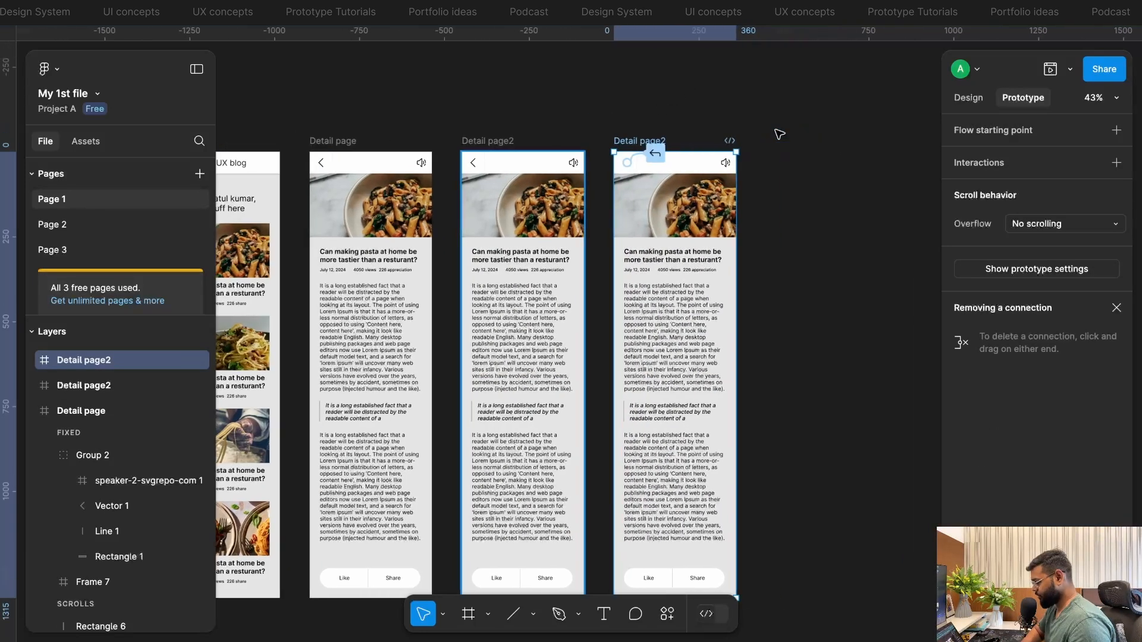
drag(530, 141, 680, 140)
double_click(542, 141)
key(Right)
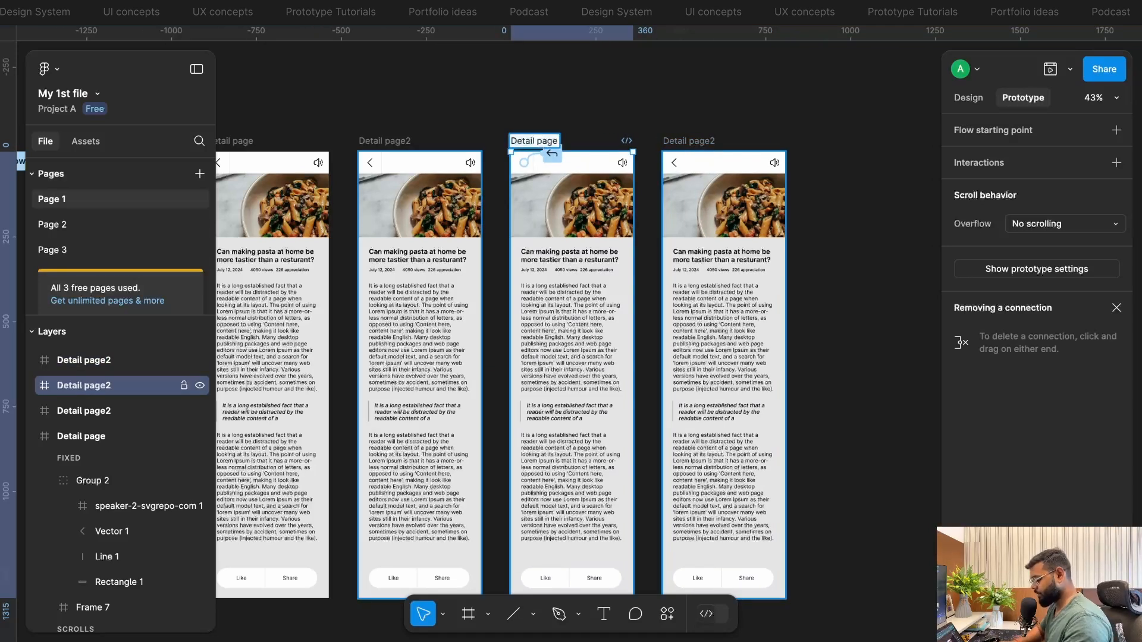
text(3)
key(Tab)
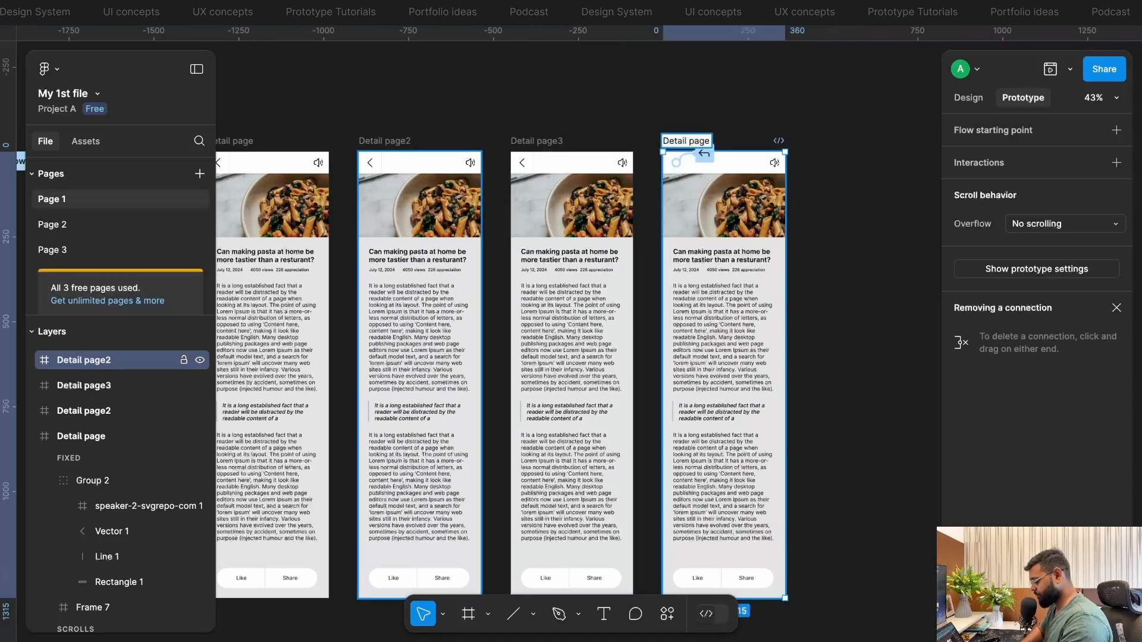
text(4)
click(712, 108)
- Replace the header photo in Detail page2 with the photo from the Home screen's second card by pasting its properties
scroll(712, 108, left, 4)
scroll(712, 108, down, 2)
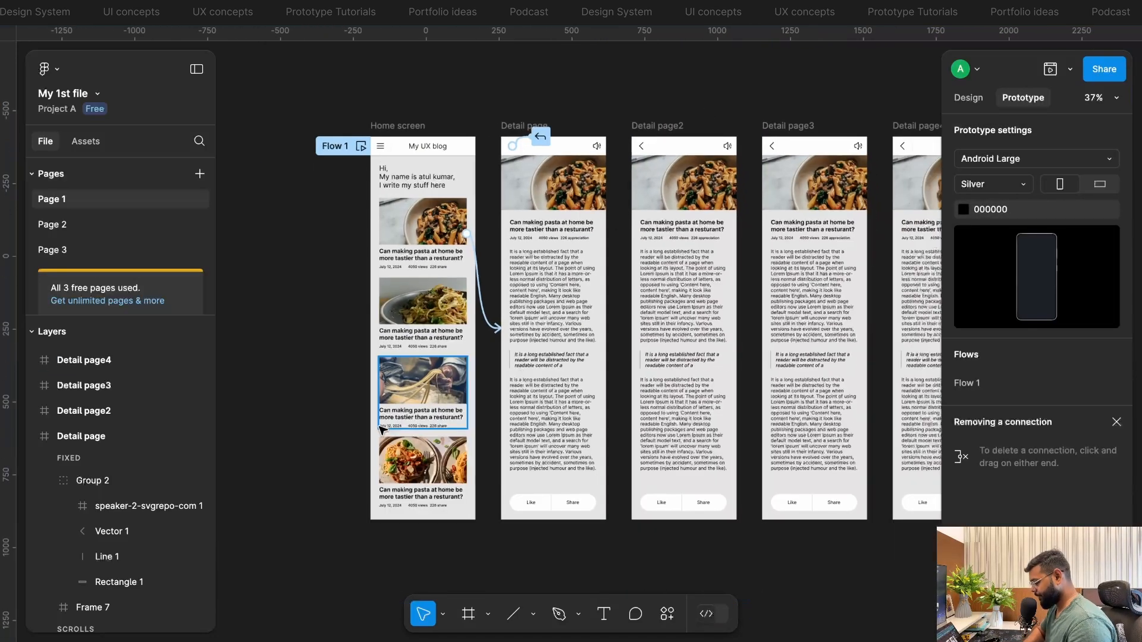
double_click(442, 303)
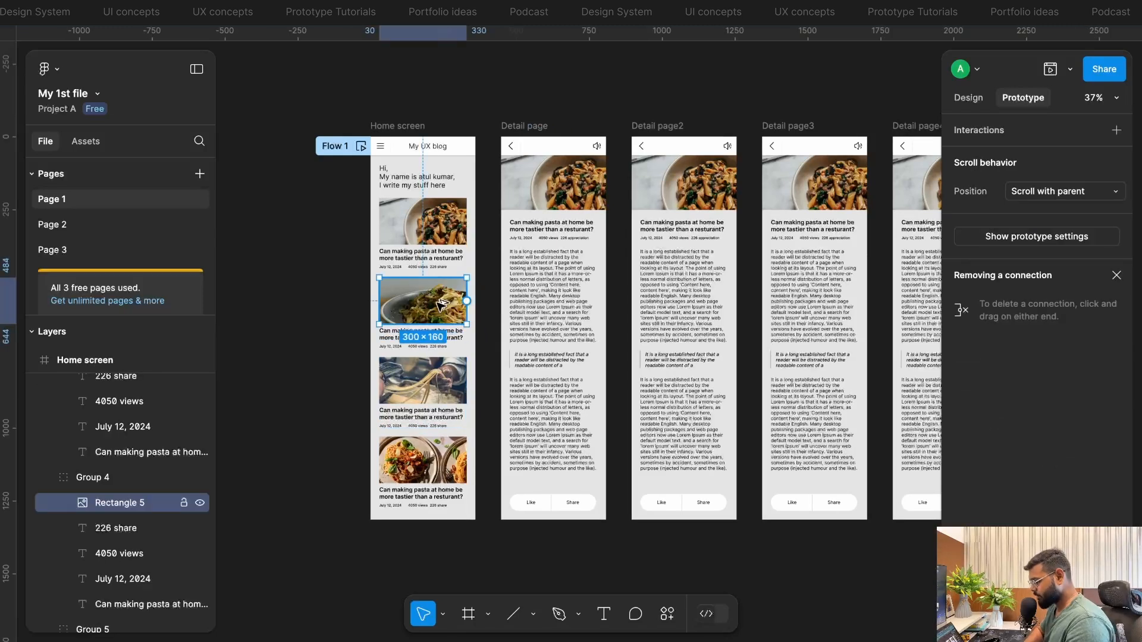
click(661, 196)
key(ctrl+alt+v)
scroll(659, 196, right, 1)
- Replace the header photos in Detail page3 and Detail page4 with the photos from the Home screen's third and fourth cards
double_click(397, 384)
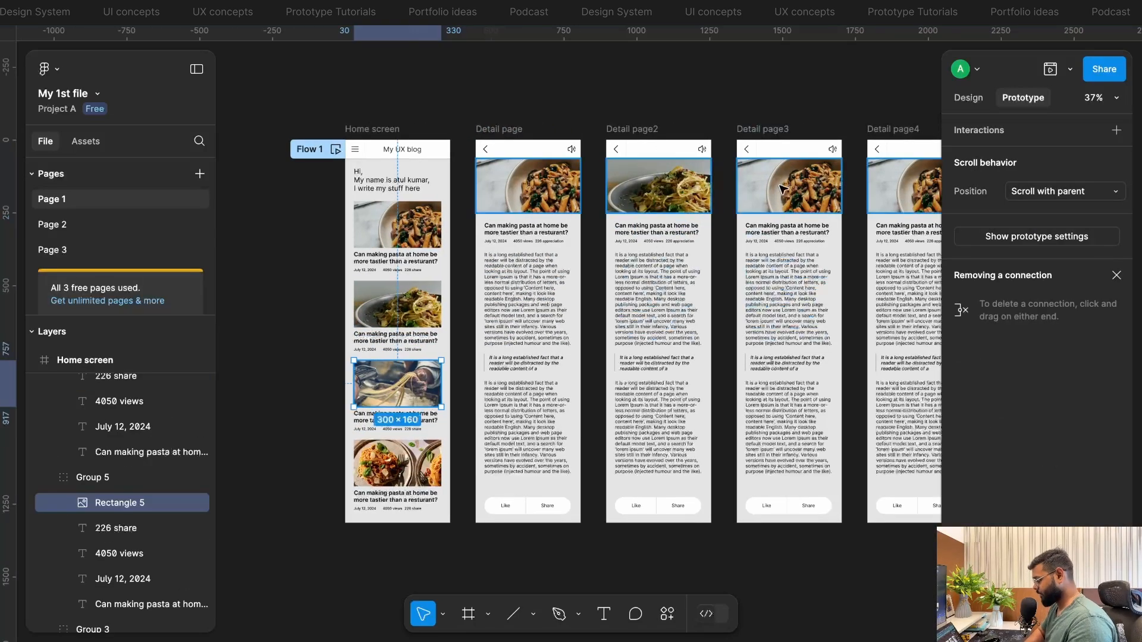
click(780, 186)
key(ctrl+alt+v)
double_click(397, 463)
scroll(397, 463, right, 3)
click(752, 202)
key(ctrl+alt+v)
click(820, 199)
scroll(820, 200, left, 1)
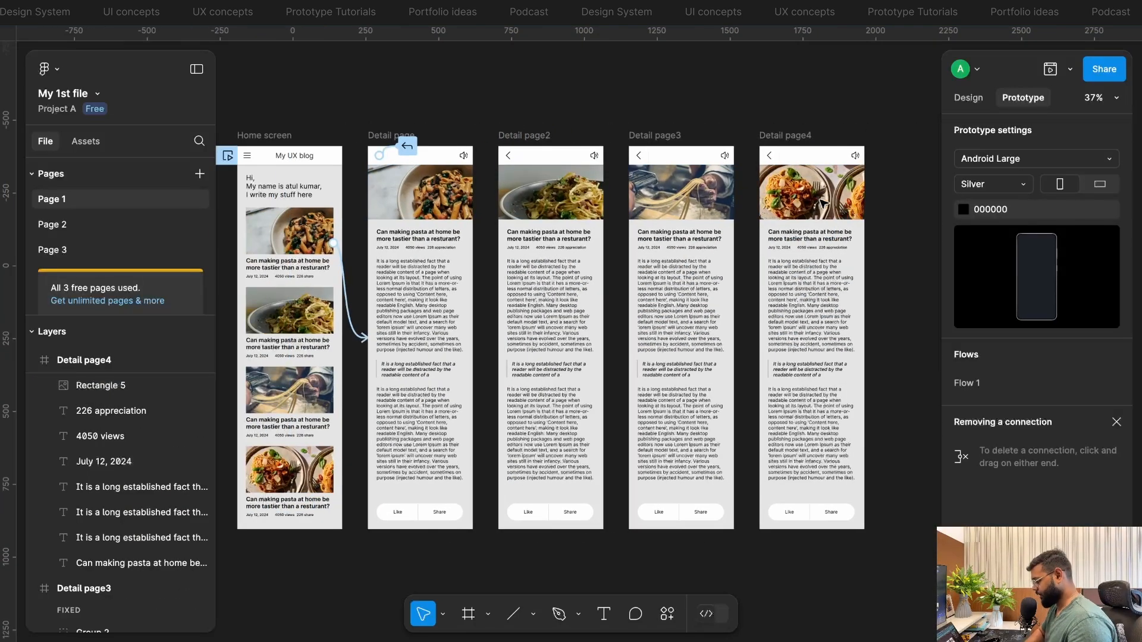
- Connect the second Home screen card to Detail page2 with a prototype link
click(329, 323)
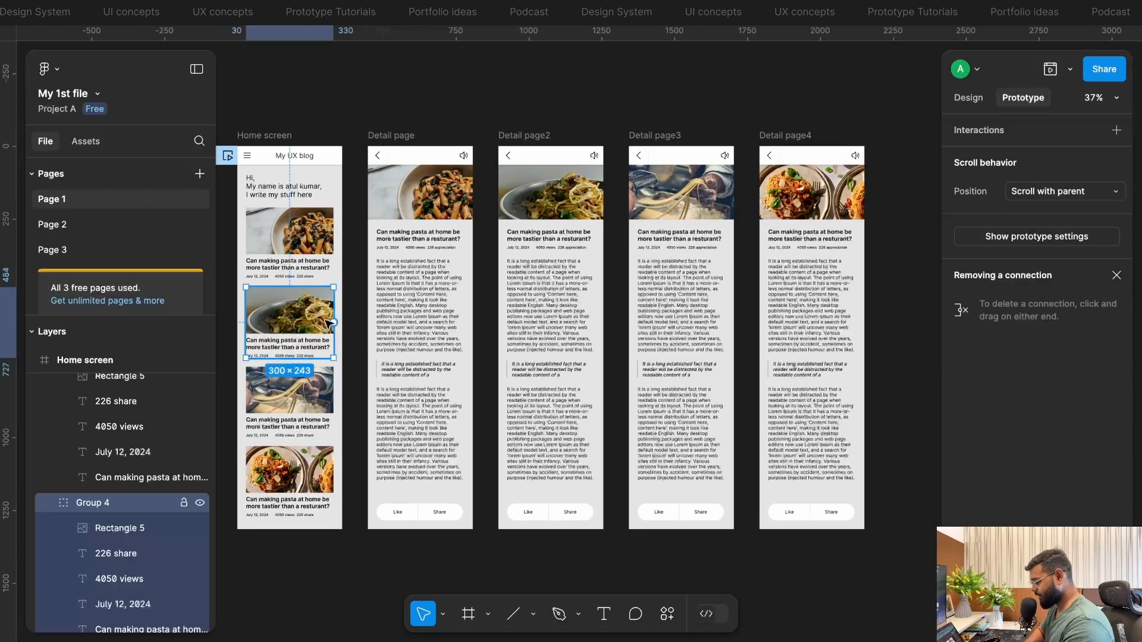
drag(330, 323, 394, 307)
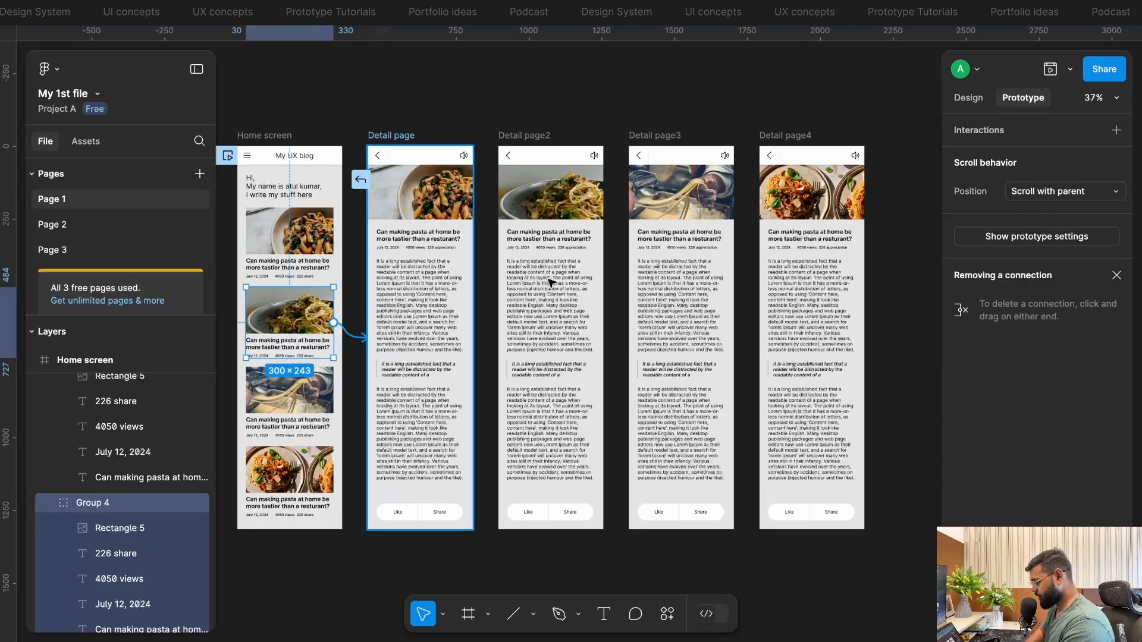
drag(550, 283, 550, 285)
- Connect the third Home screen card to Detail page3 and the fourth card to Detail page4 with On tap, Move in links
click(292, 396)
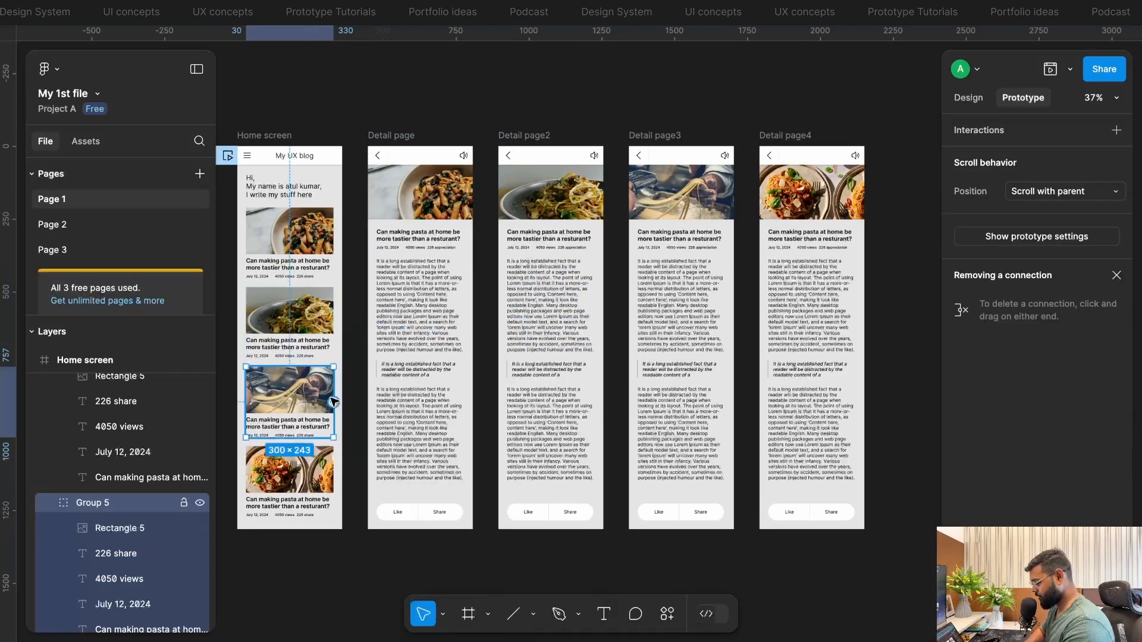
drag(333, 401, 648, 349)
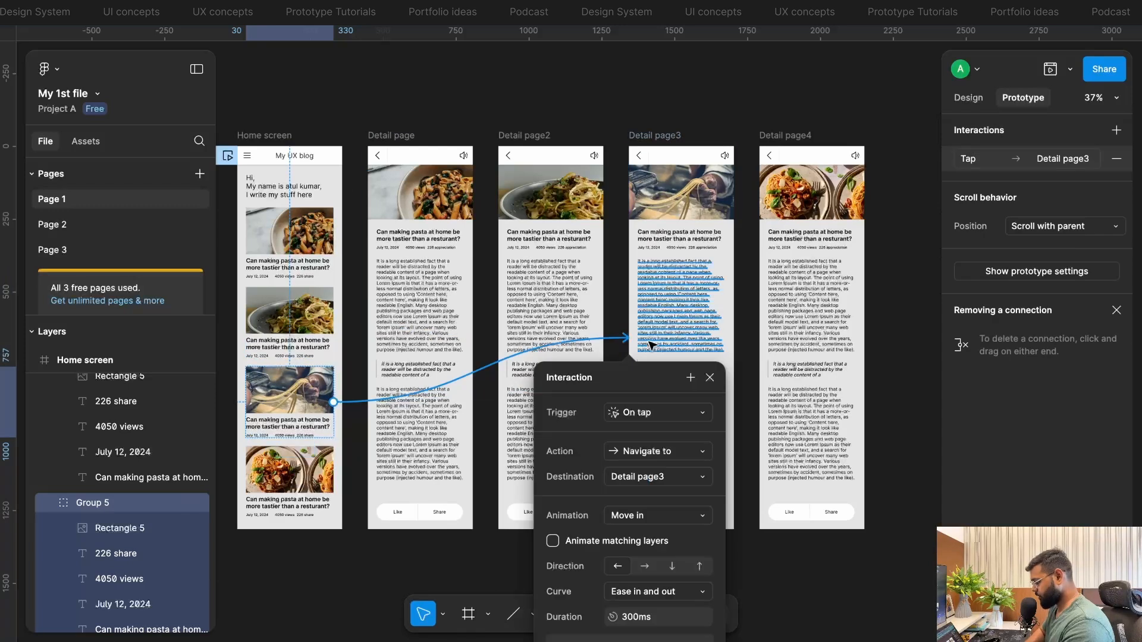
click(290, 481)
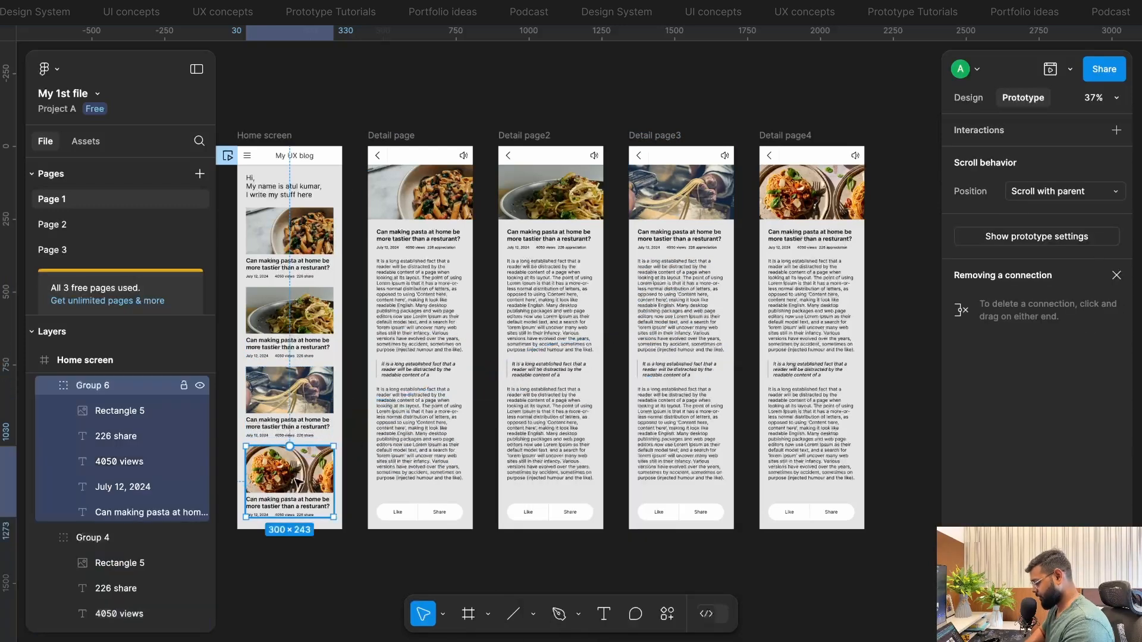
drag(333, 480, 797, 343)
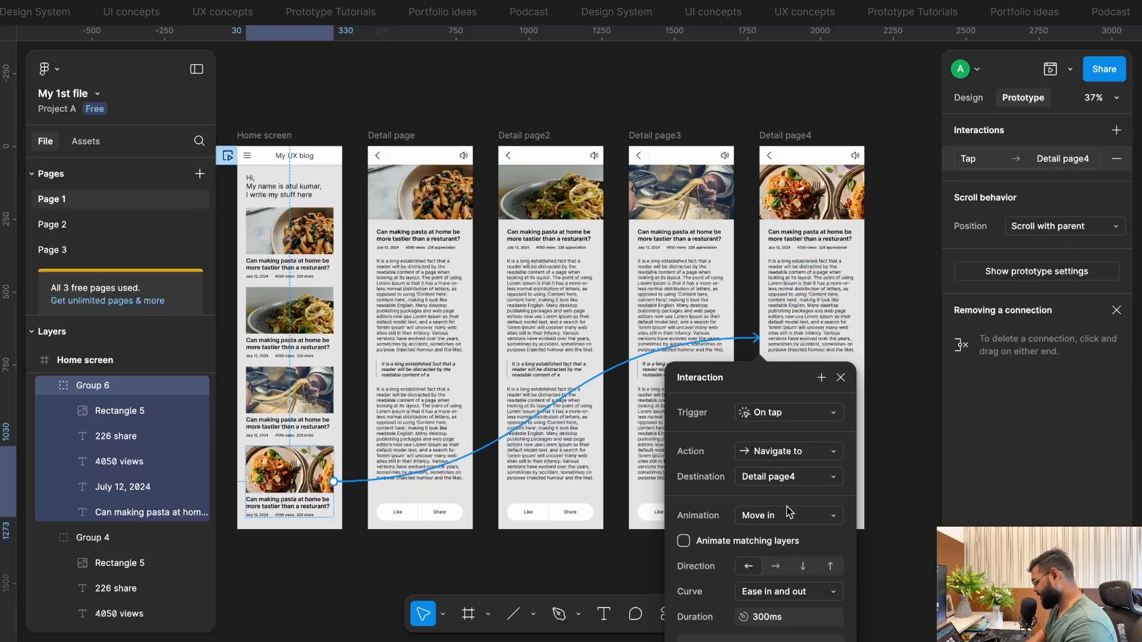
scroll(789, 512, down, 3)
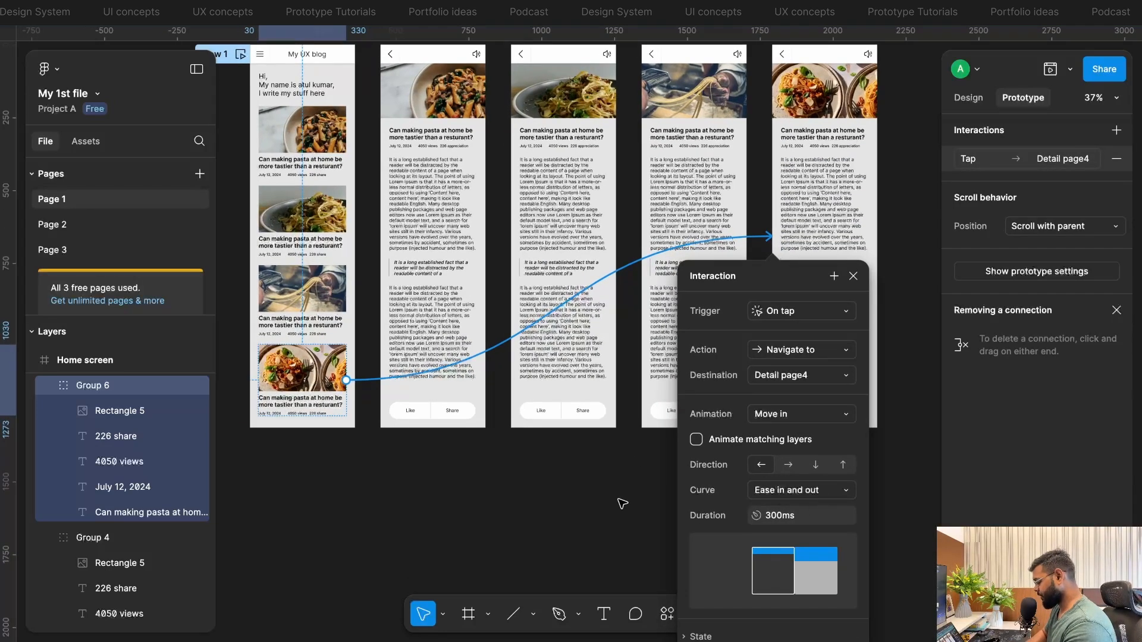
scroll(622, 504, up, 3)
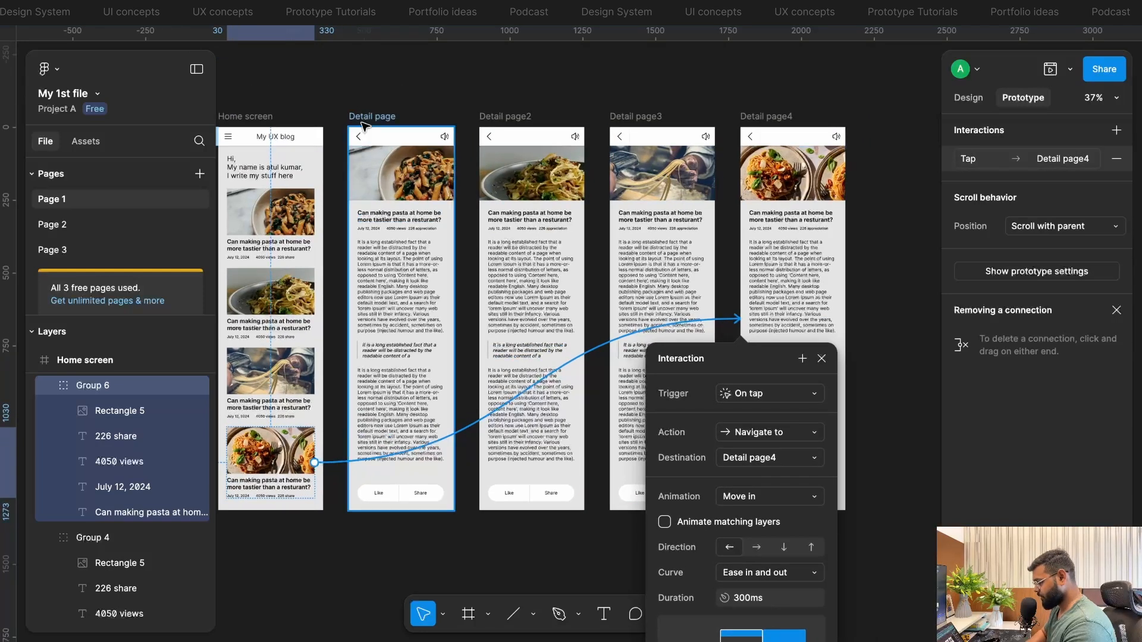
- Inspect the back arrow's tap interaction on the first Detail page, then close its settings
click(364, 119)
click(388, 127)
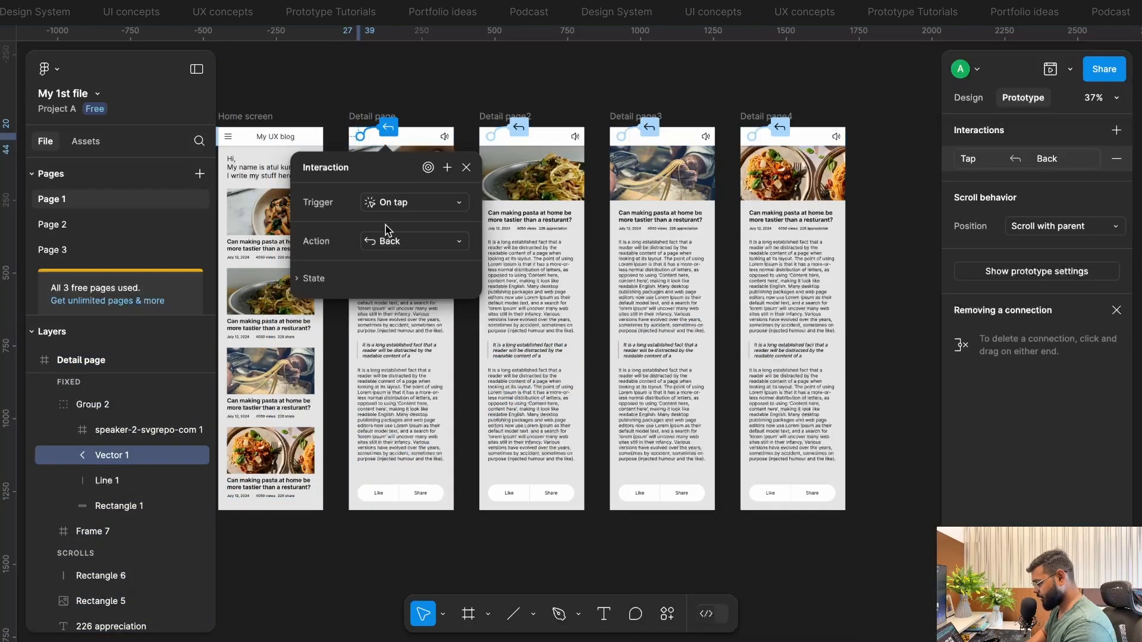
click(423, 89)
scroll(423, 89, left, 4)
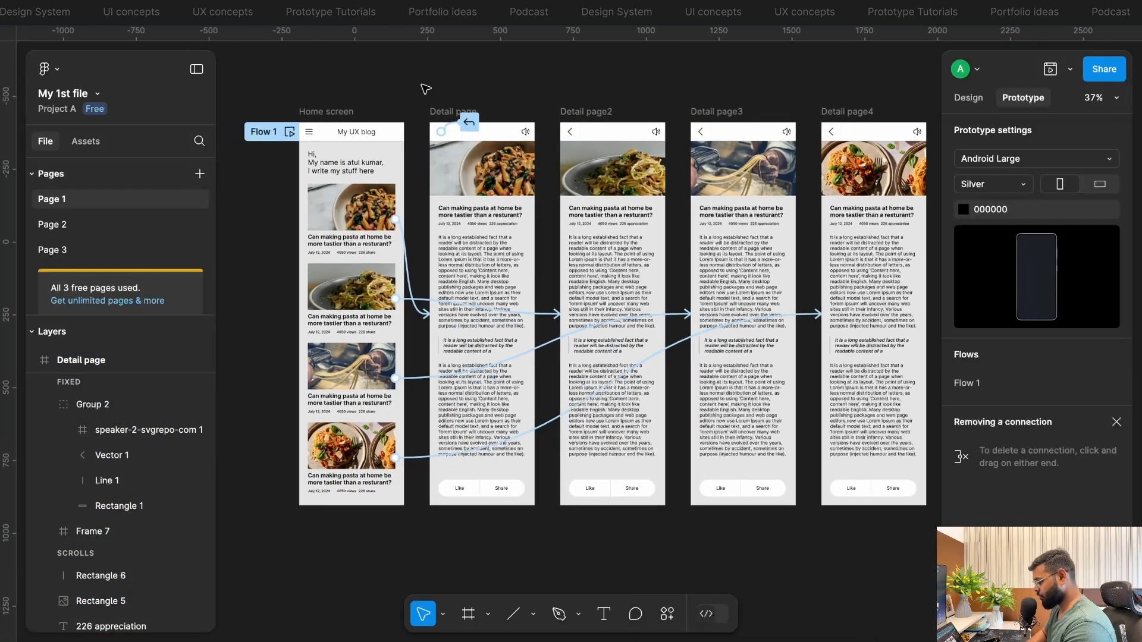
- Launch the Flow 1 preview from the Home screen and scroll through all its cards
click(376, 105)
click(340, 124)
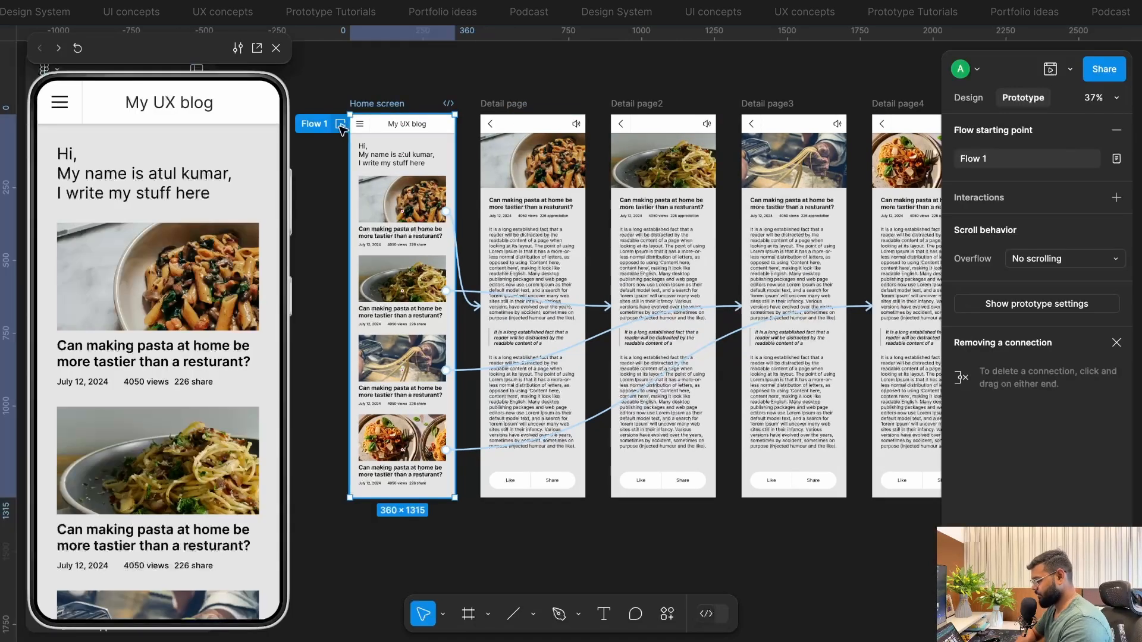
drag(191, 51, 209, 52)
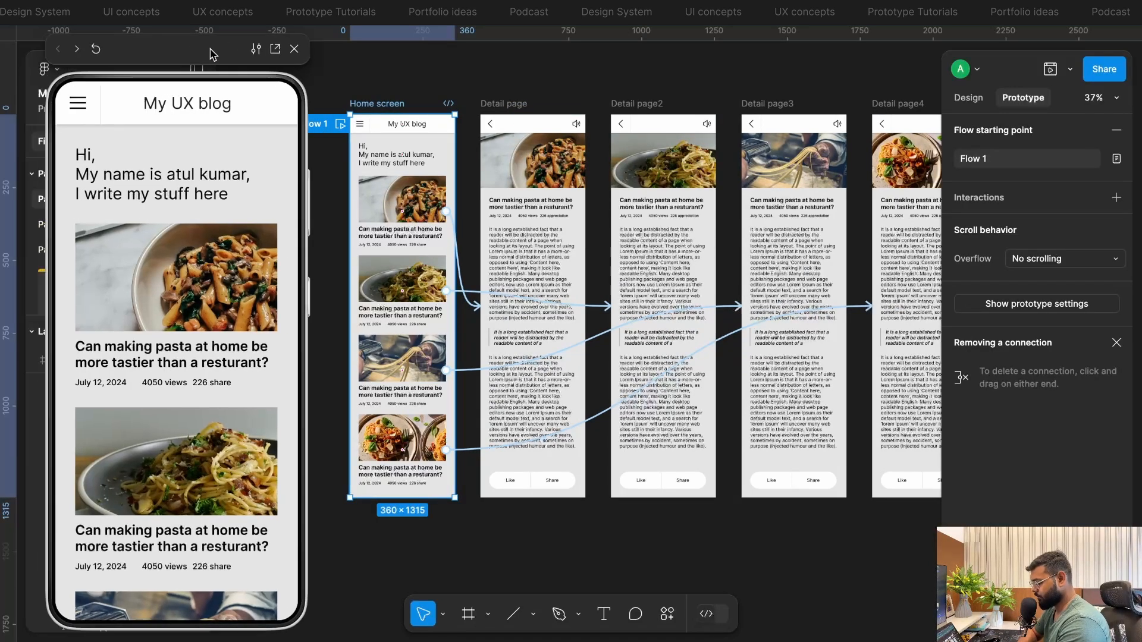
scroll(155, 333, down, 5)
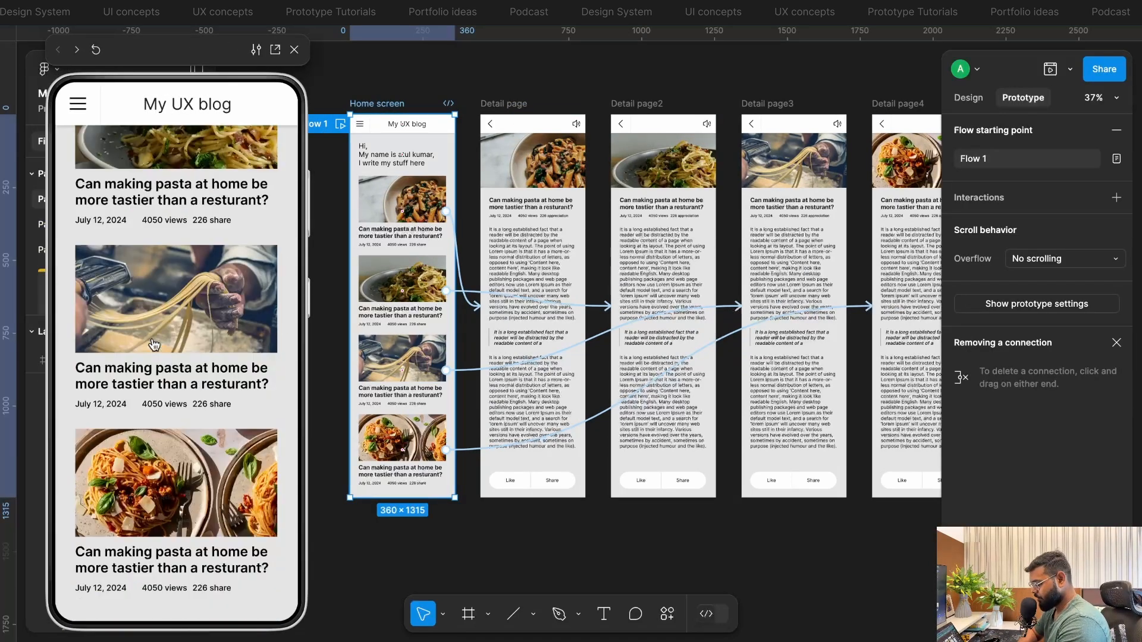
scroll(160, 321, up, 5)
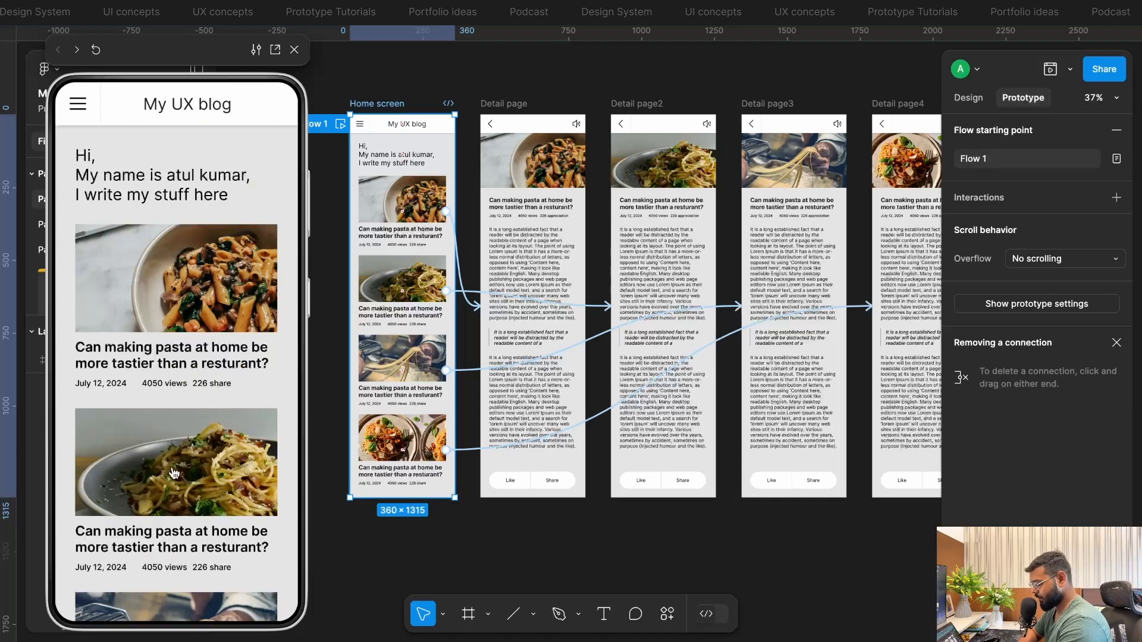
- Test the first and second cards in the preview by opening and scrolling their detail pages and returning with the back arrow
click(215, 287)
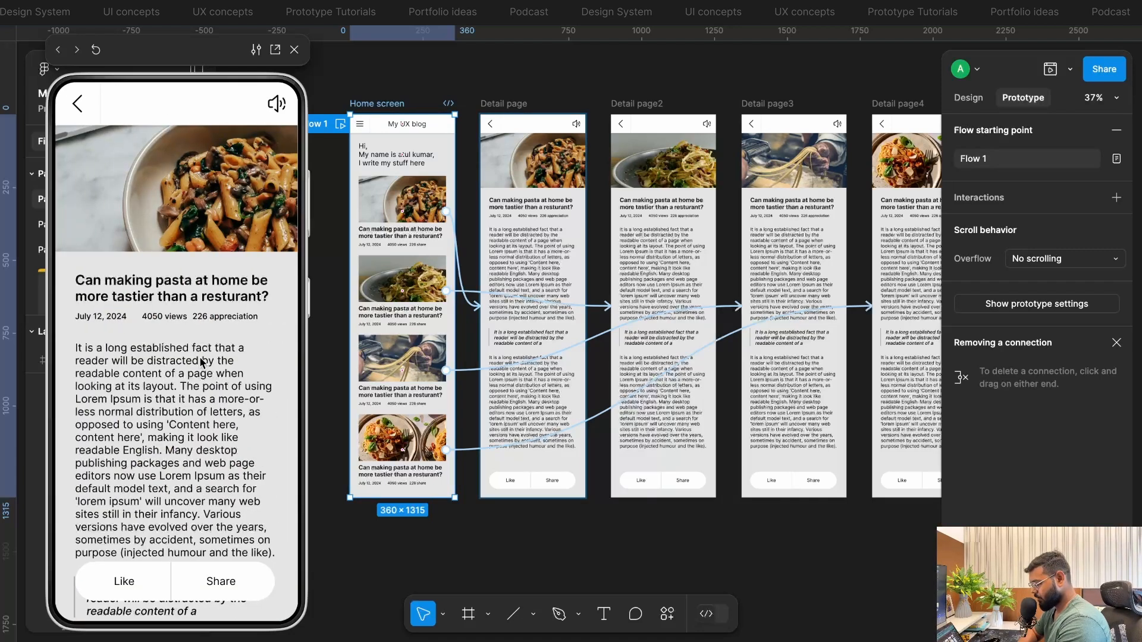
scroll(201, 362, down, 4)
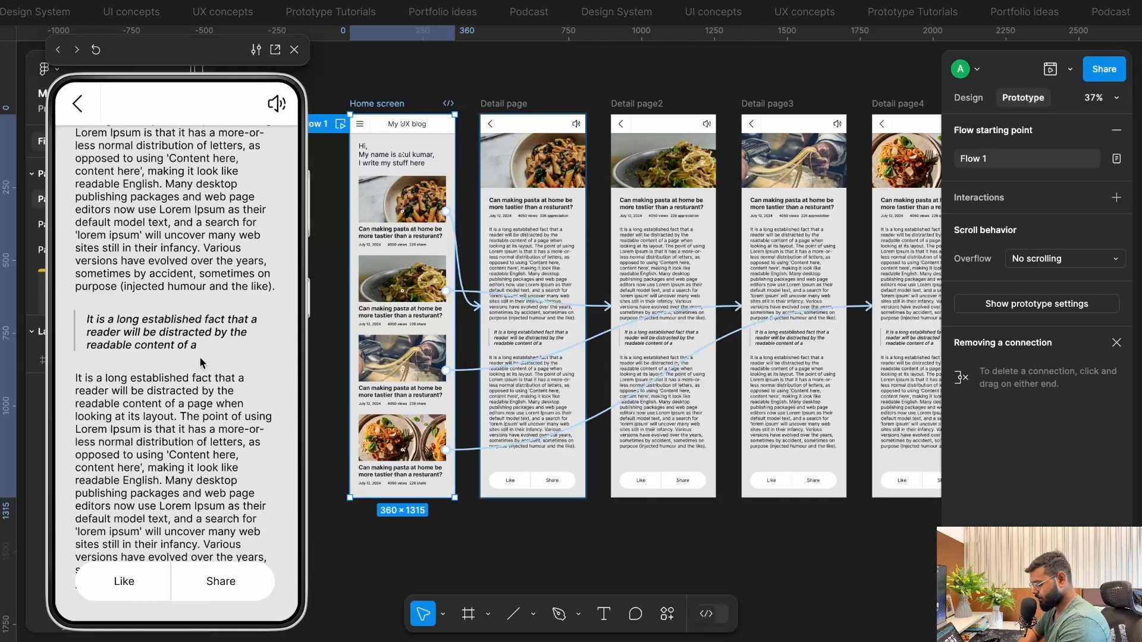
scroll(201, 362, up, 5)
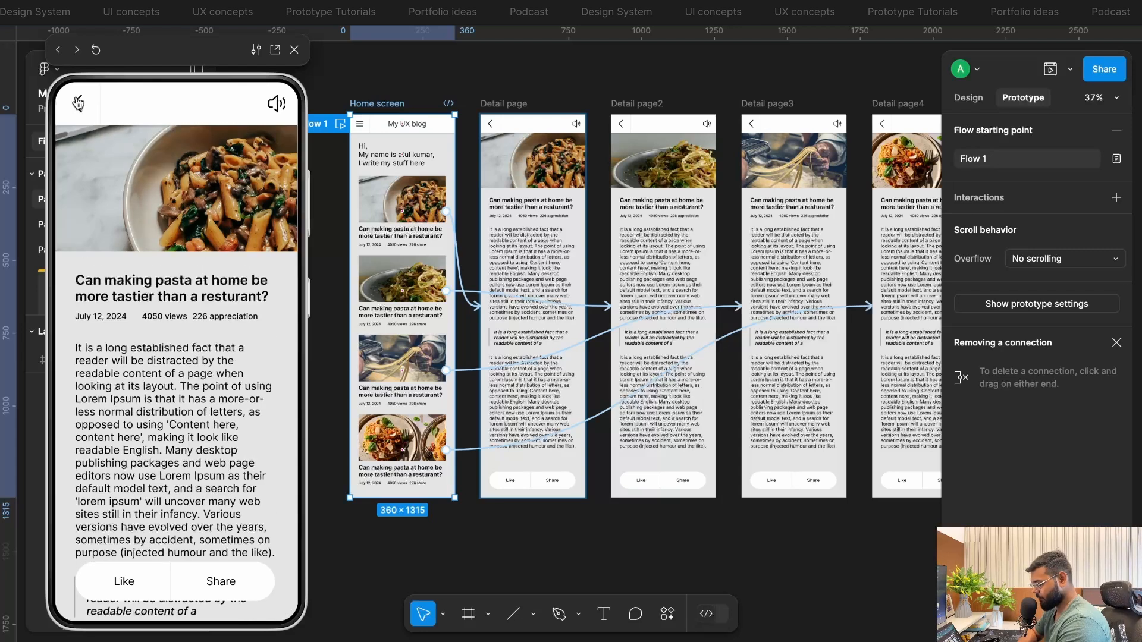
click(79, 106)
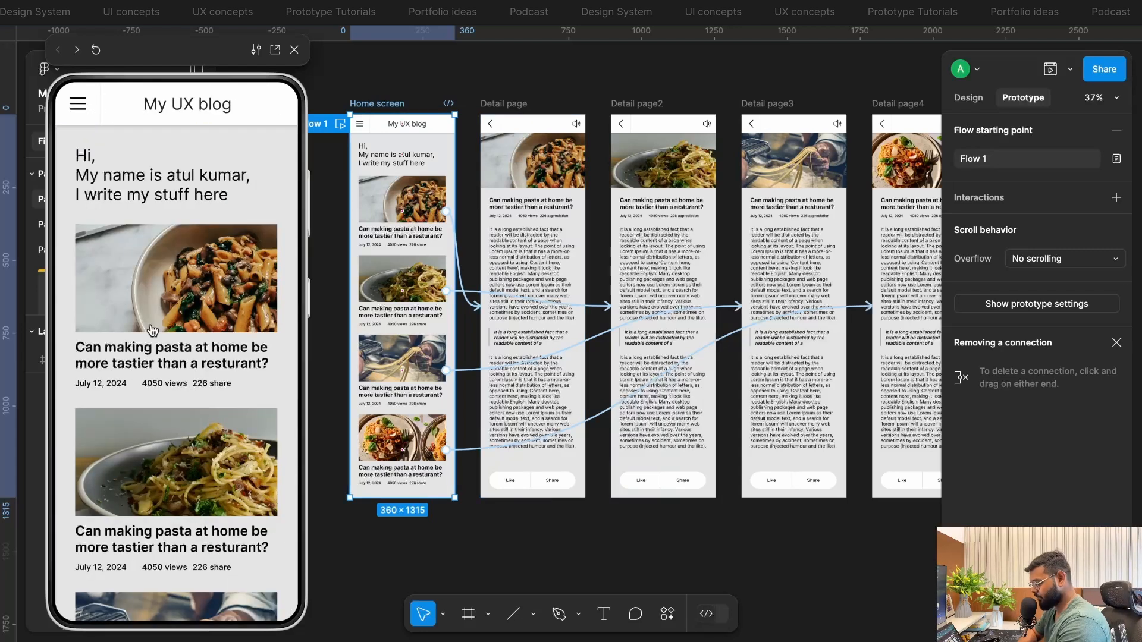
scroll(152, 331, down, 2)
click(145, 346)
scroll(215, 357, down, 5)
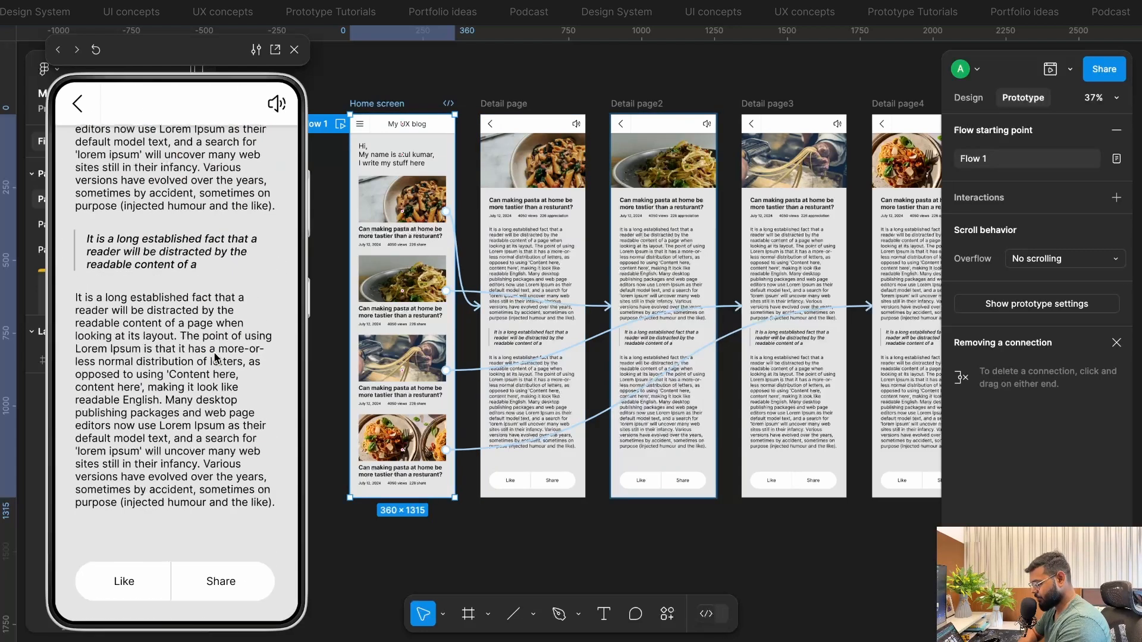
click(79, 106)
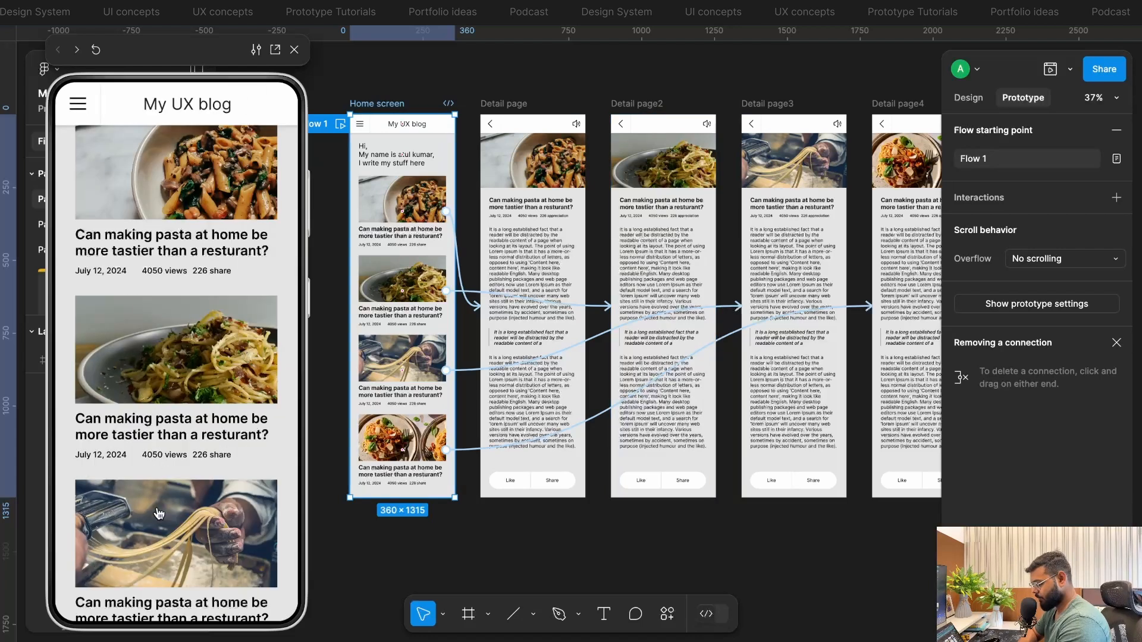
- Test the third and fourth cards in the preview, returning with the back arrow each time, then close the preview
click(159, 510)
scroll(204, 393, down, 5)
scroll(140, 207, up, 5)
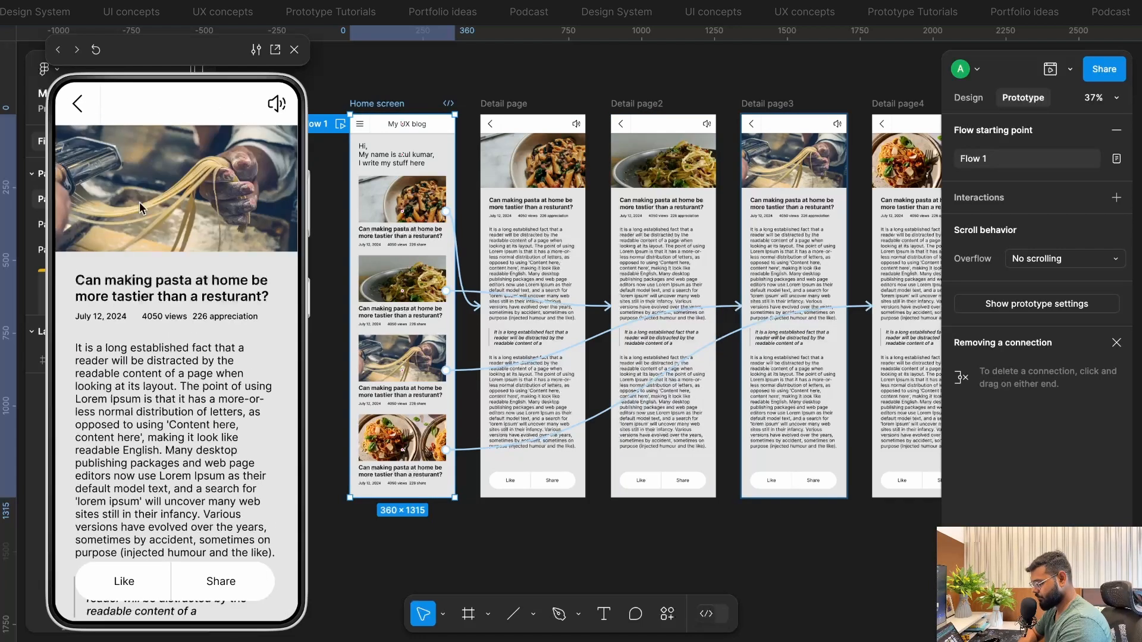
click(81, 104)
scroll(175, 418, down, 3)
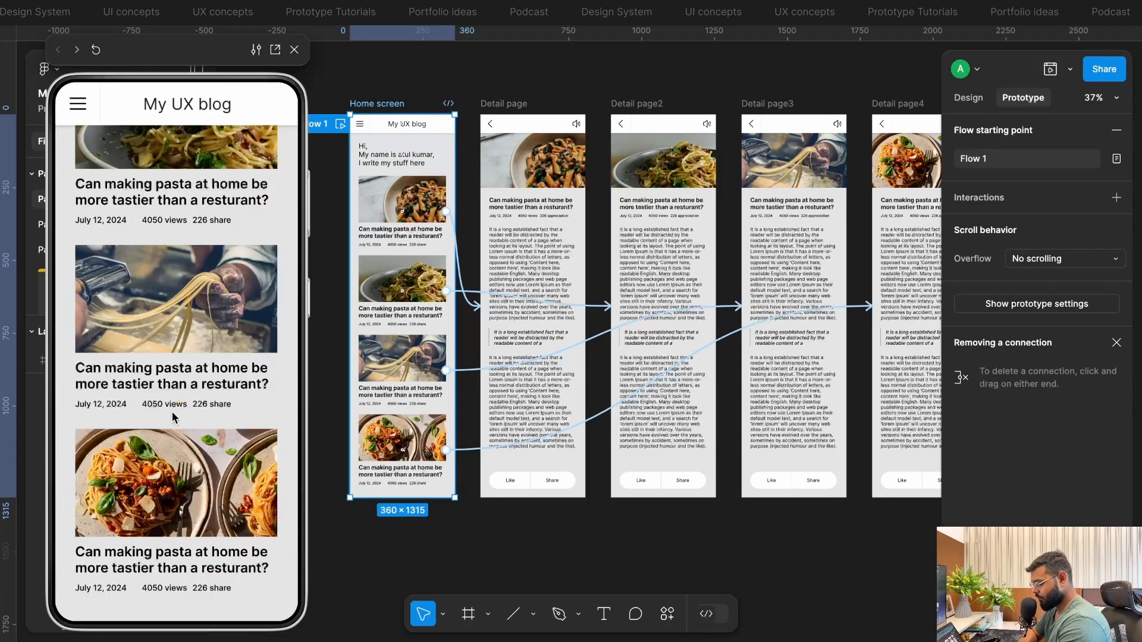
click(143, 522)
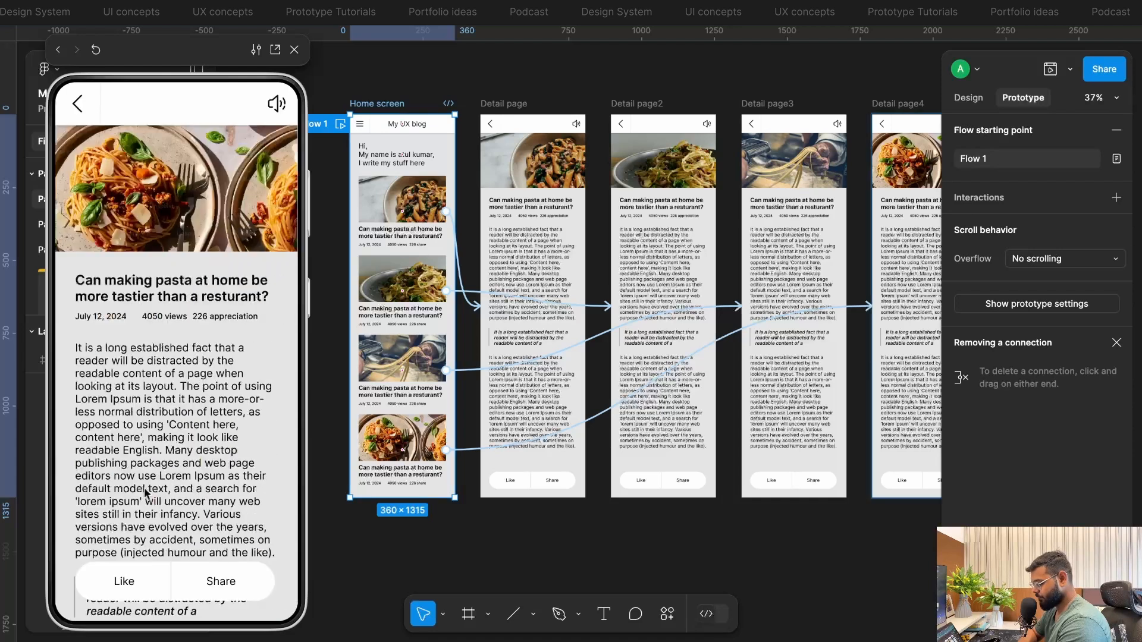
click(80, 106)
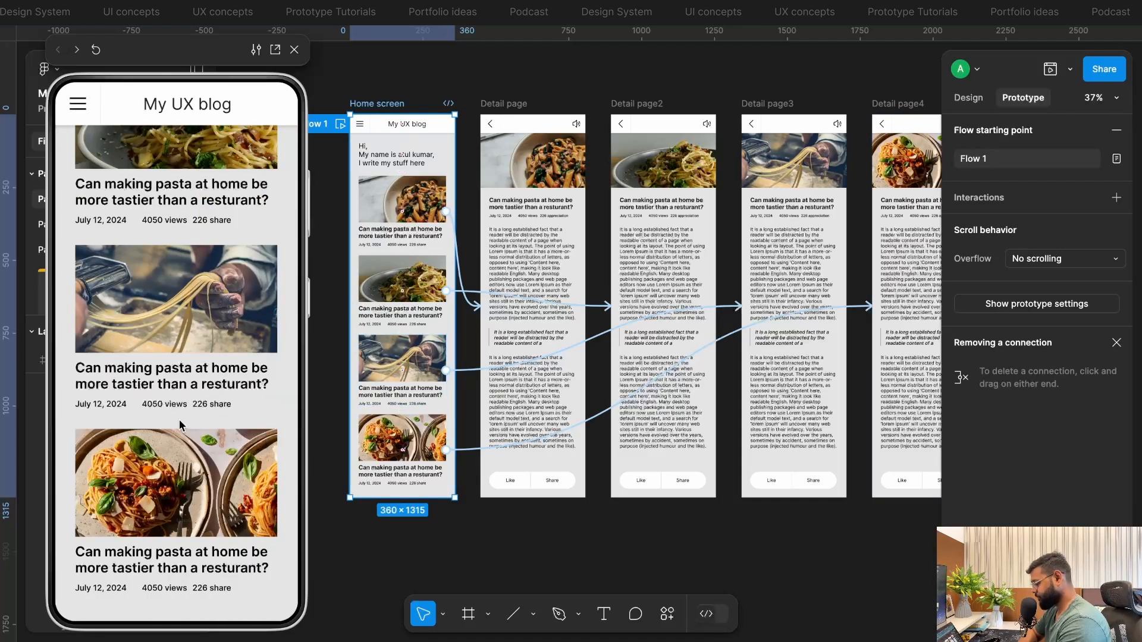
scroll(181, 426, up, 3)
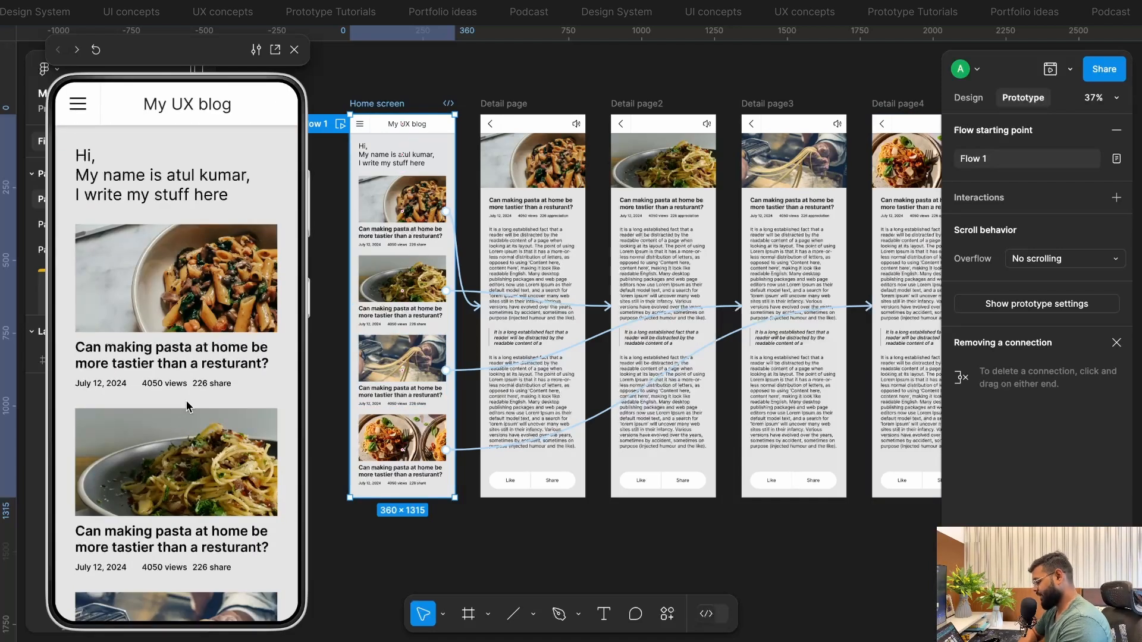
click(294, 49)
scroll(461, 233, right, 4)
scroll(461, 234, down, 3)
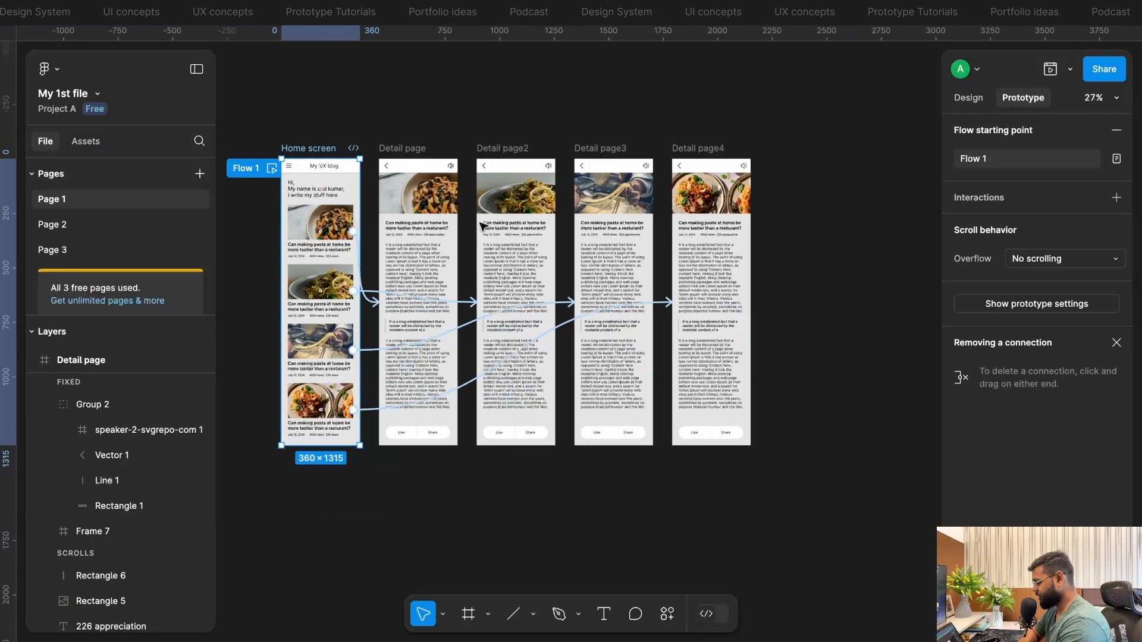
click(658, 107)
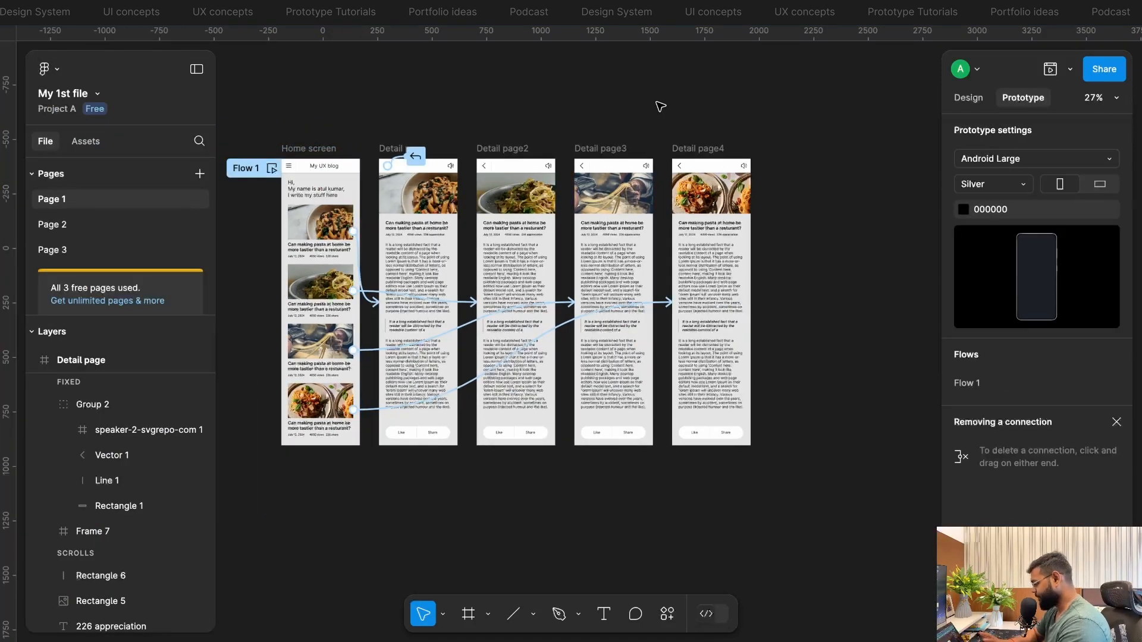
scroll(658, 107, left, 2)
scroll(661, 106, right, 1)
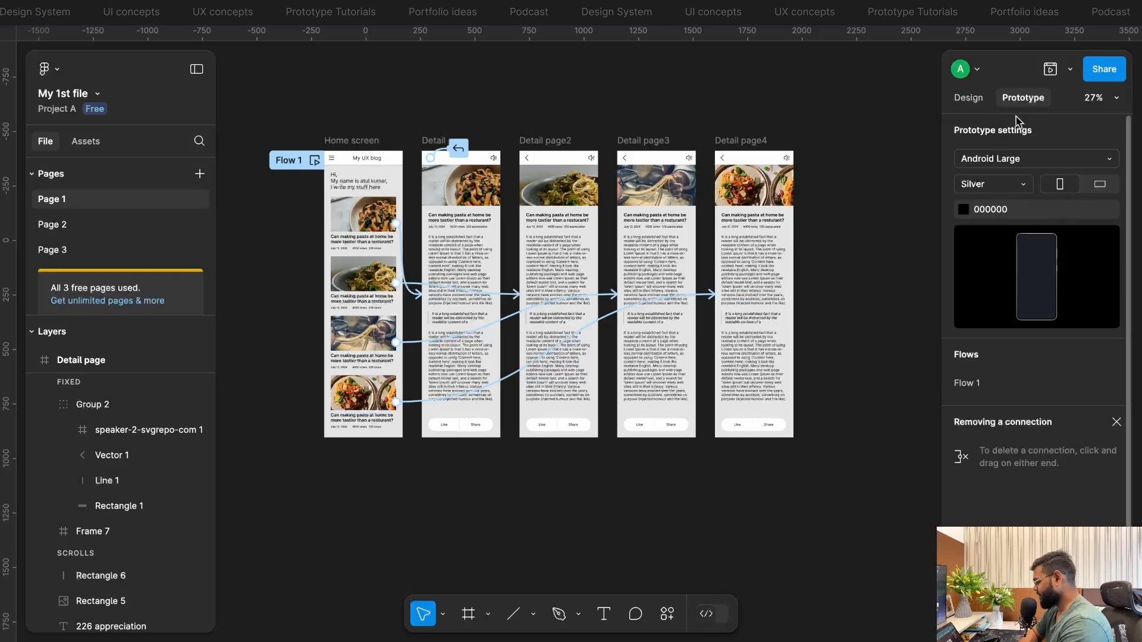
- Open the file's sharing options to examine the access and prototype link choices, then close them
click(1104, 69)
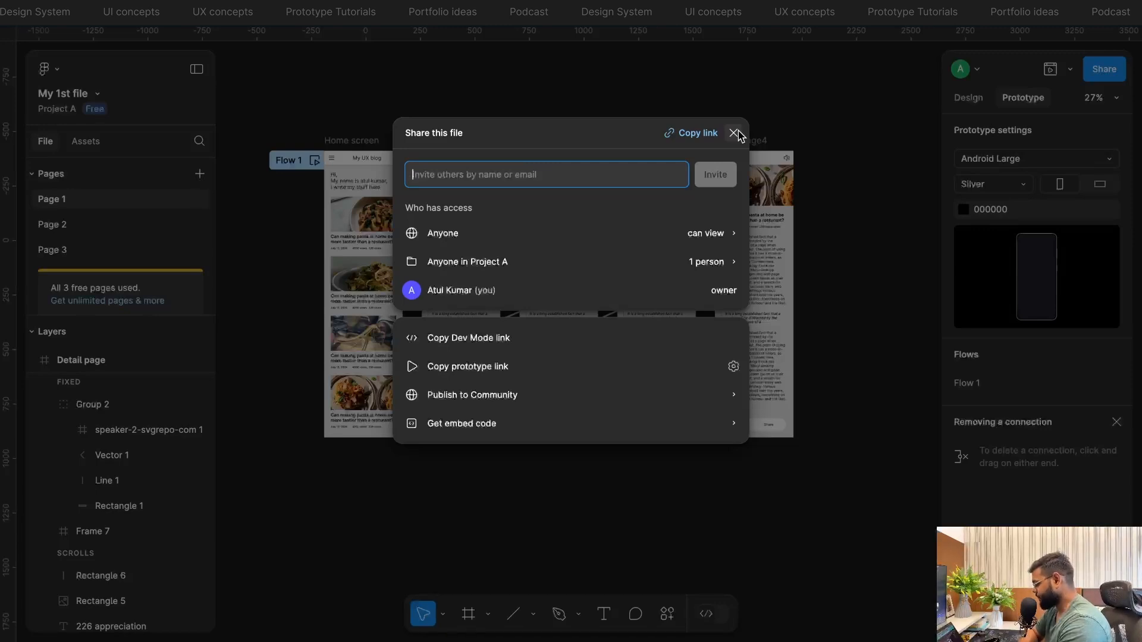
click(736, 133)
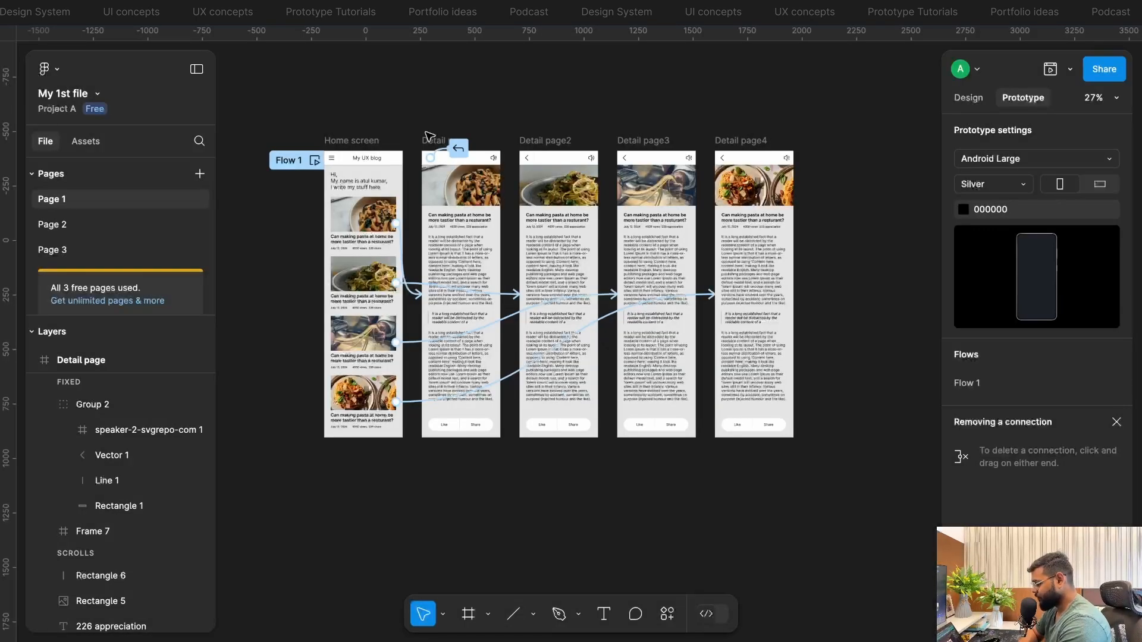
- Switch the prototype playback from Preview to Present, launch the presentation from the Home screen and scroll through its cards
click(338, 143)
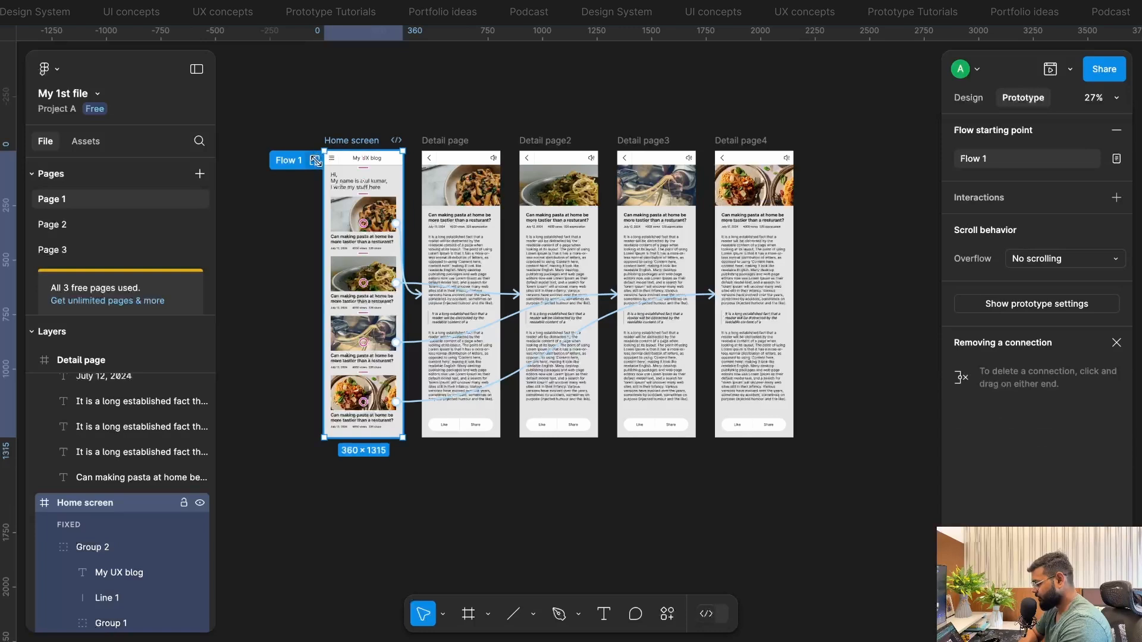
click(1069, 71)
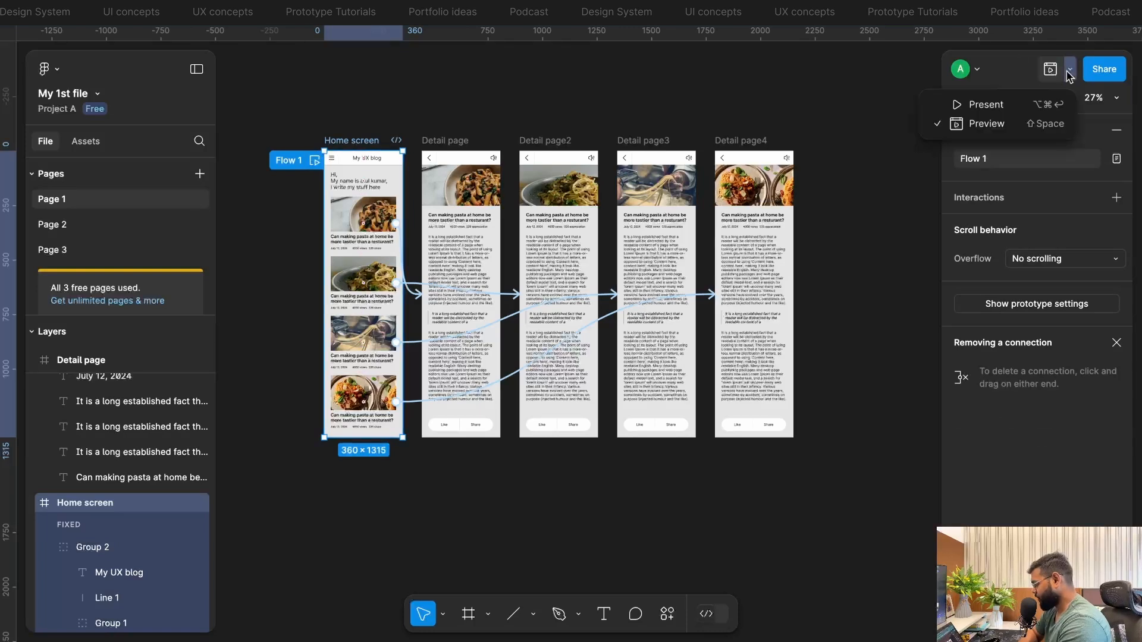
click(1018, 108)
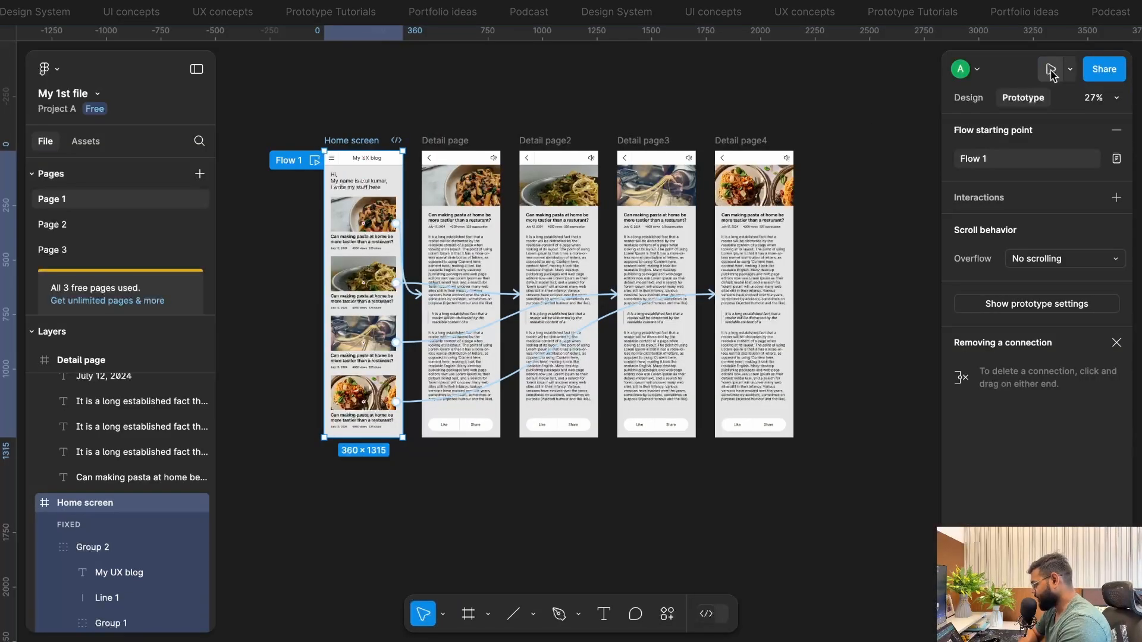
click(1048, 69)
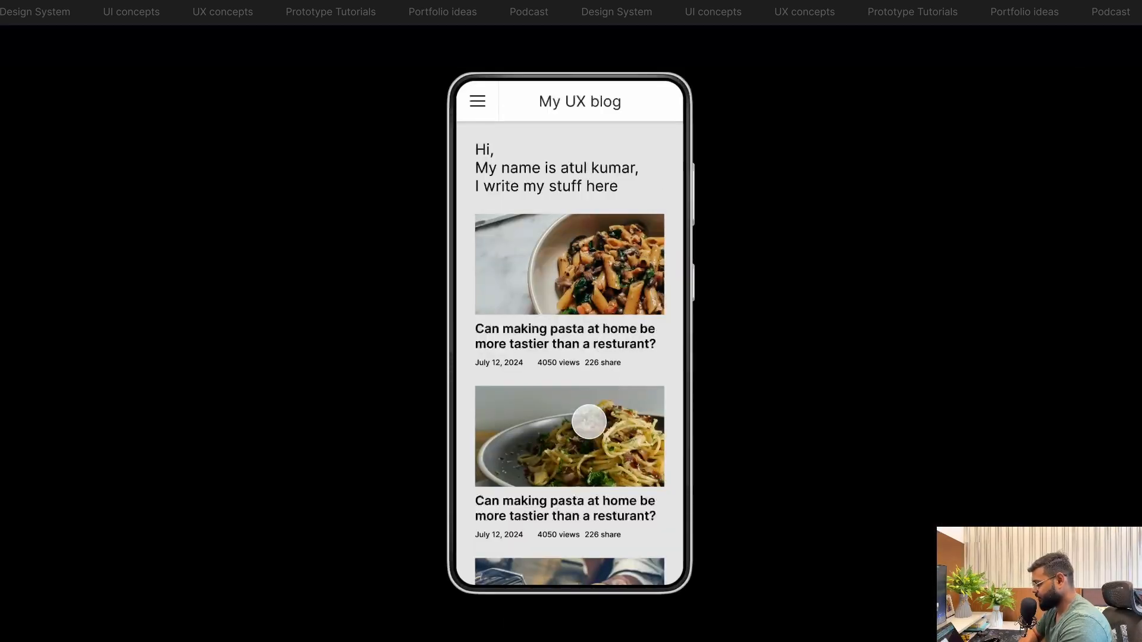
scroll(589, 416, down, 5)
scroll(589, 411, up, 5)
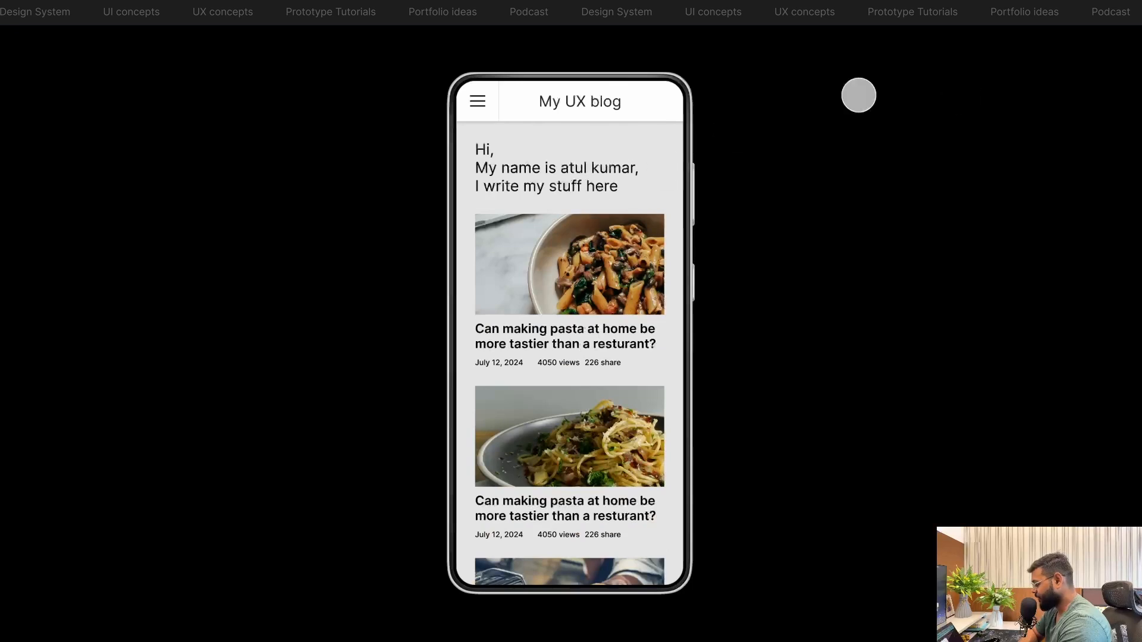
click(1003, 181)
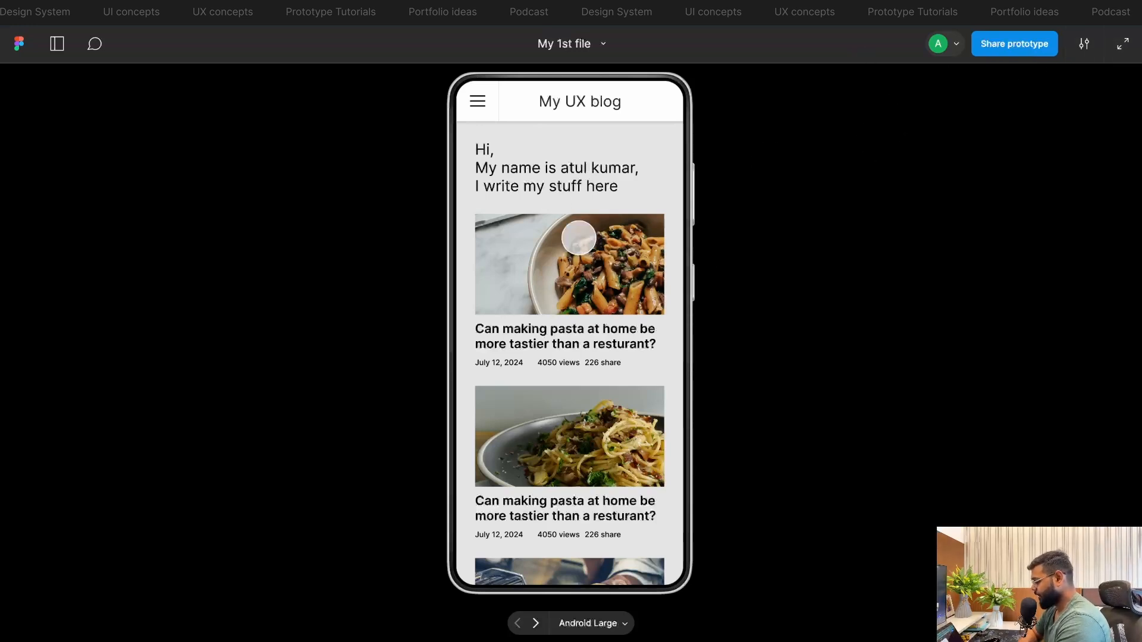
- Test the first card in the presentation by opening and scrolling its detail page, then return to the design file
click(544, 268)
scroll(556, 385, down, 5)
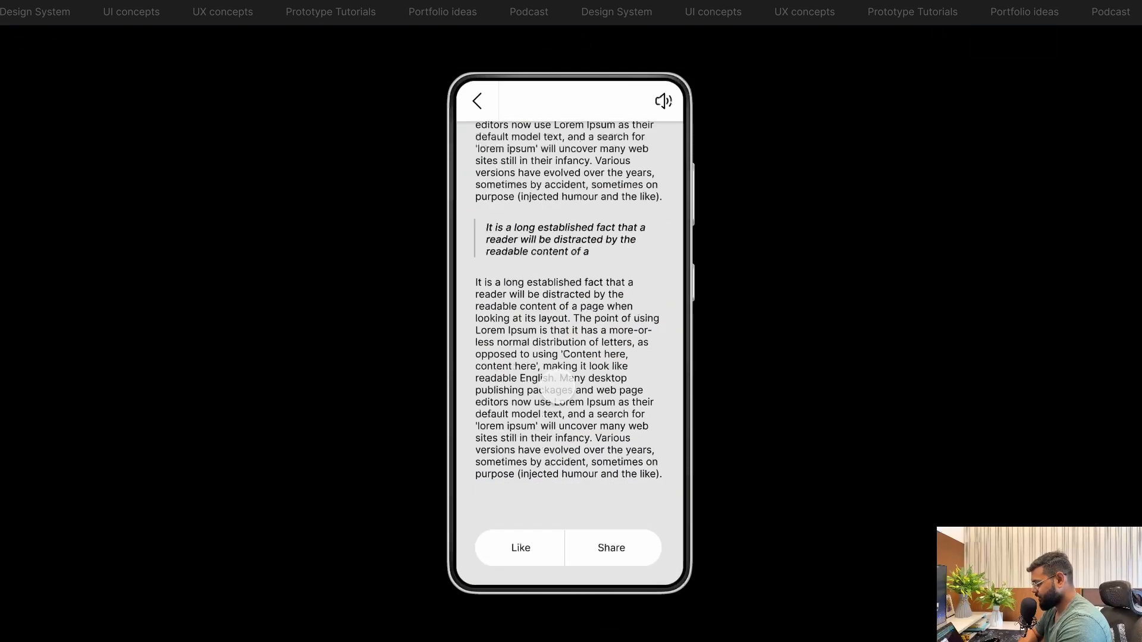
scroll(557, 386, up, 5)
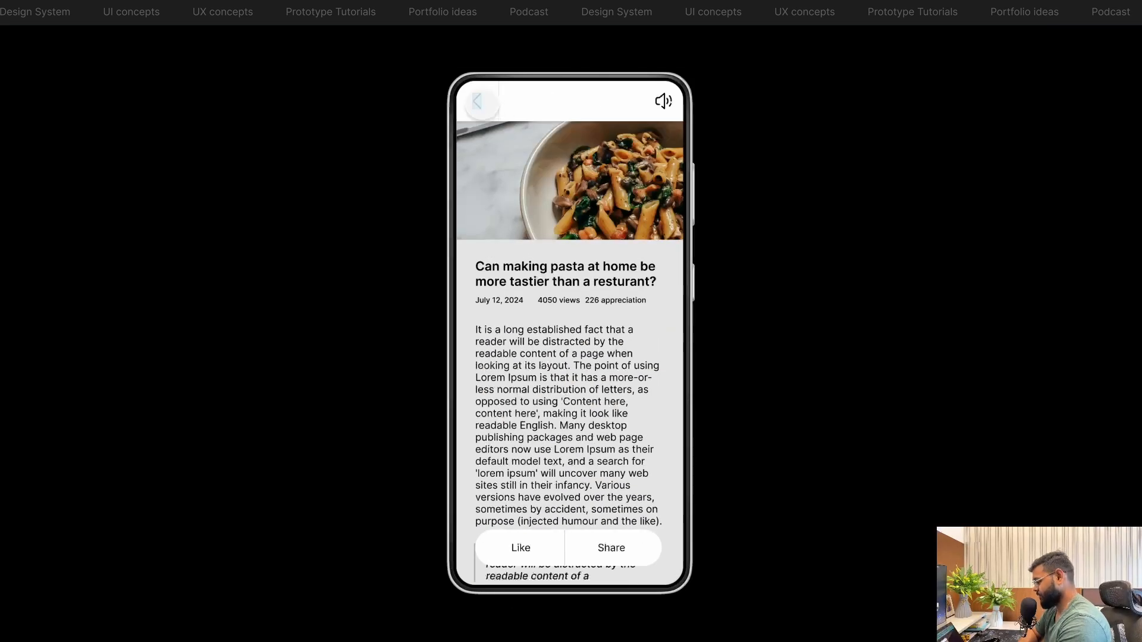
key(Escape)
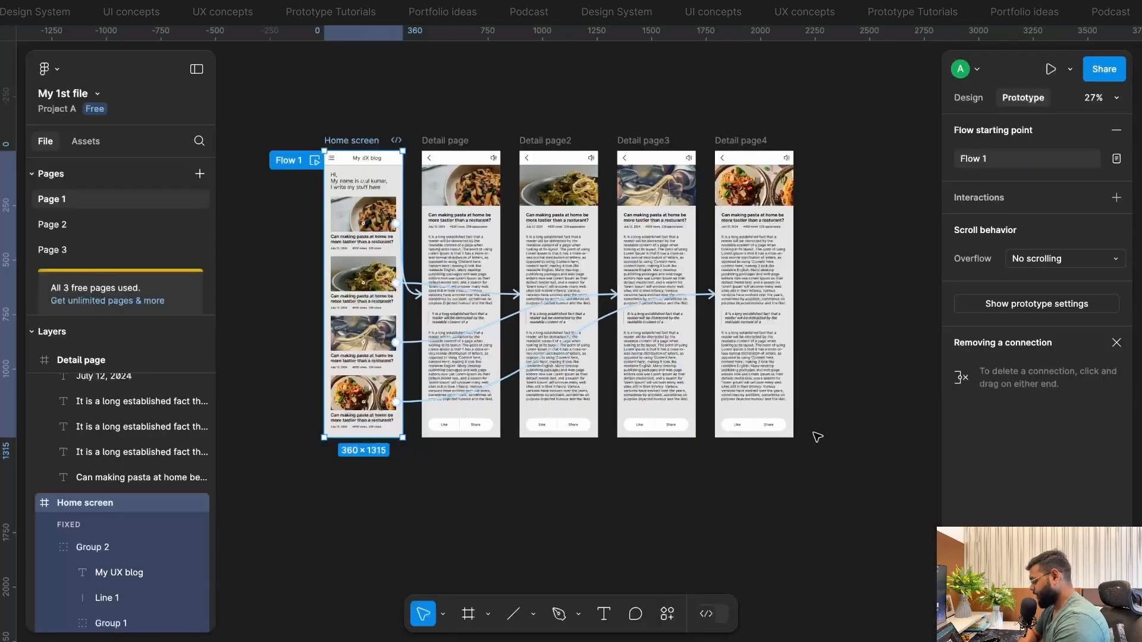